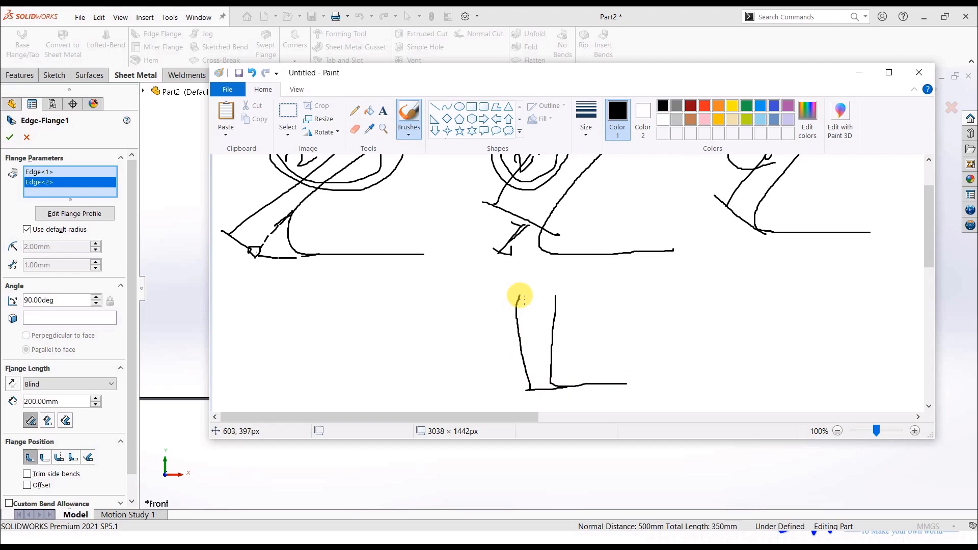
Step: Add freehand flange lines on both sides of the lower bend sketch and circled labels to the outer two diagrams above it
mouse_move(371, 285)
left_mouse_down()
mouse_move(375, 260)
mouse_move(388, 280)
mouse_move(408, 270)
mouse_move(367, 260)
left_mouse_up()
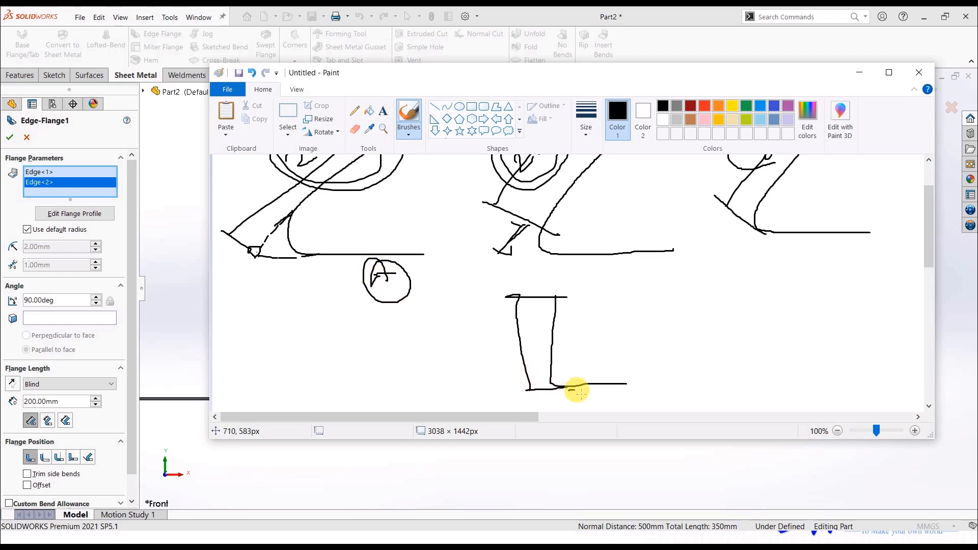
left_click_drag(555, 293, 578, 296)
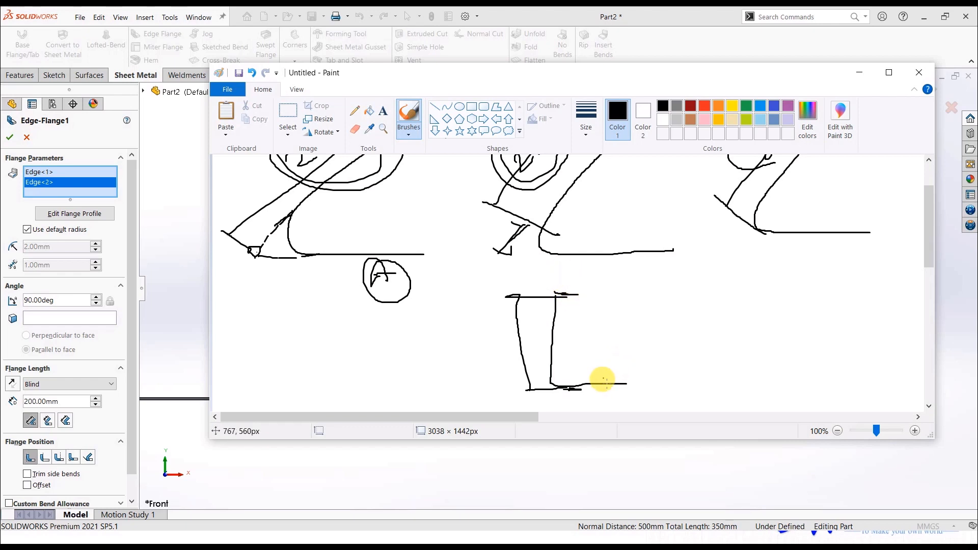
mouse_move(617, 381)
left_mouse_down()
mouse_move(600, 289)
mouse_move(610, 291)
left_mouse_up()
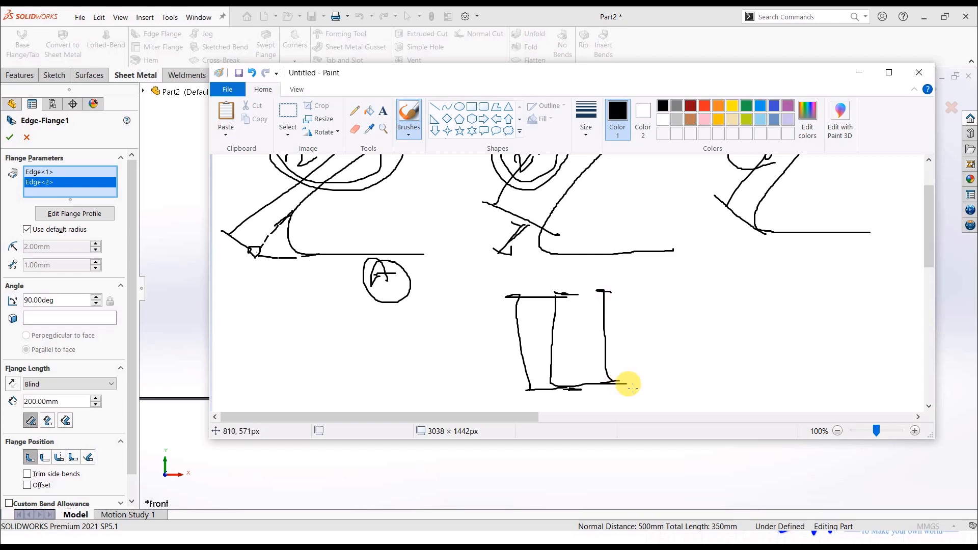
mouse_move(628, 385)
left_mouse_down()
mouse_move(620, 372)
mouse_move(628, 387)
left_mouse_up()
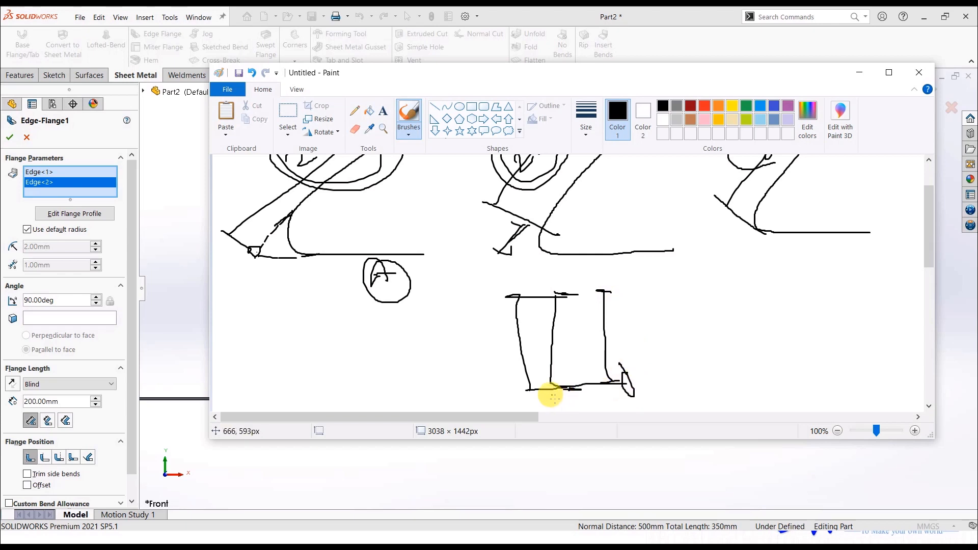
left_click_drag(395, 288, 401, 306)
mouse_move(802, 253)
left_mouse_down()
mouse_move(775, 267)
mouse_move(804, 251)
left_mouse_up()
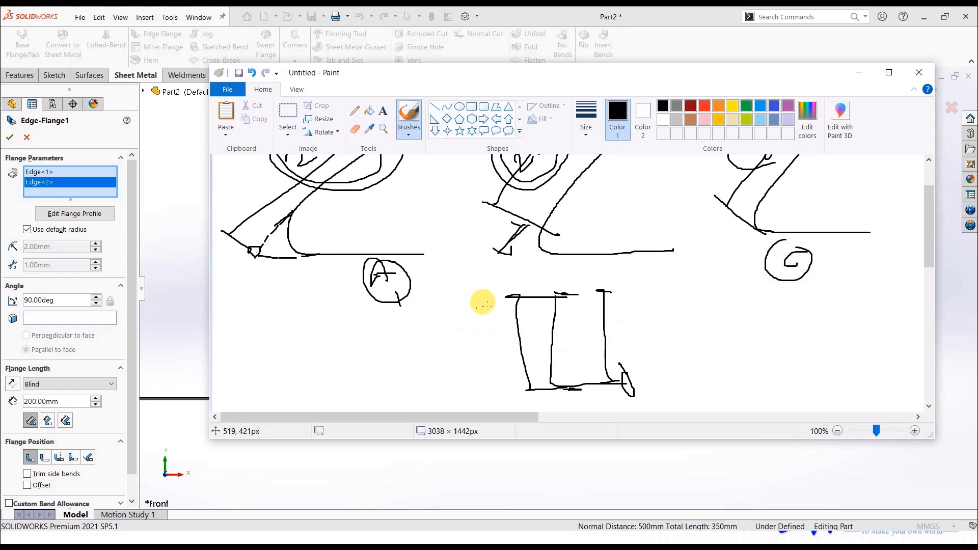
mouse_move(466, 298)
left_mouse_down()
mouse_move(489, 298)
mouse_move(500, 400)
mouse_move(506, 393)
mouse_move(479, 390)
left_mouse_up()
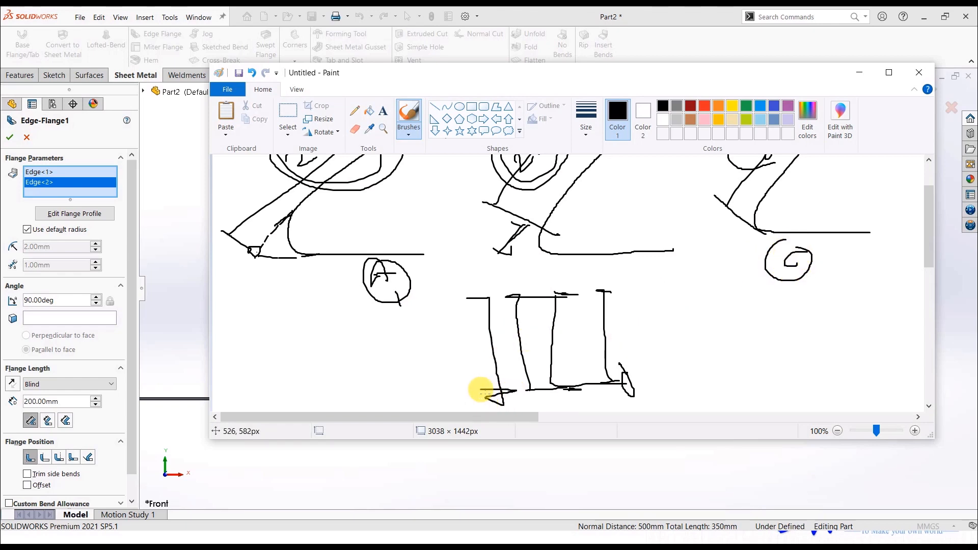
left_click_drag(462, 302, 503, 293)
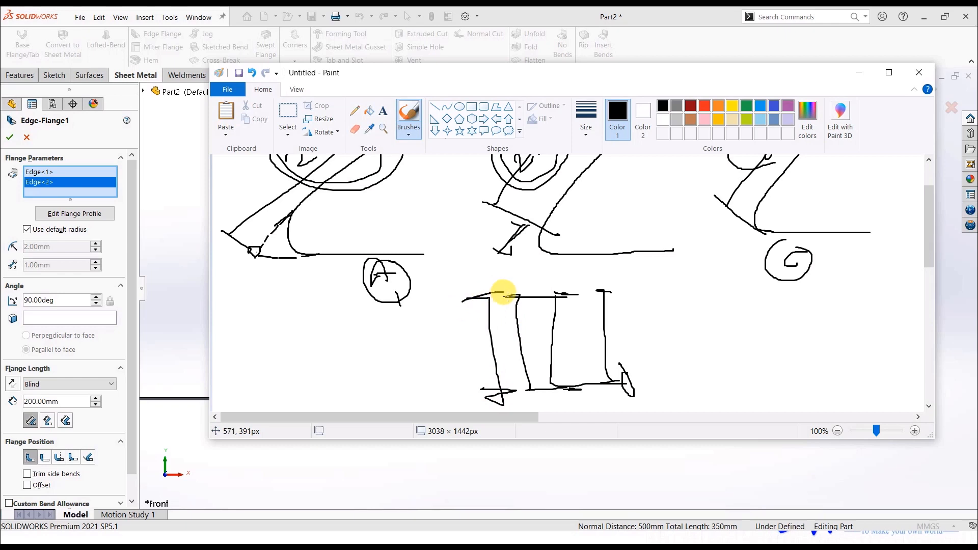
Step: Switch back to SOLIDWORKS, try the Inner Virtual Sharp and Tangent Bend flange length options, and restore Outer Virtual Sharp
left_click(859, 73)
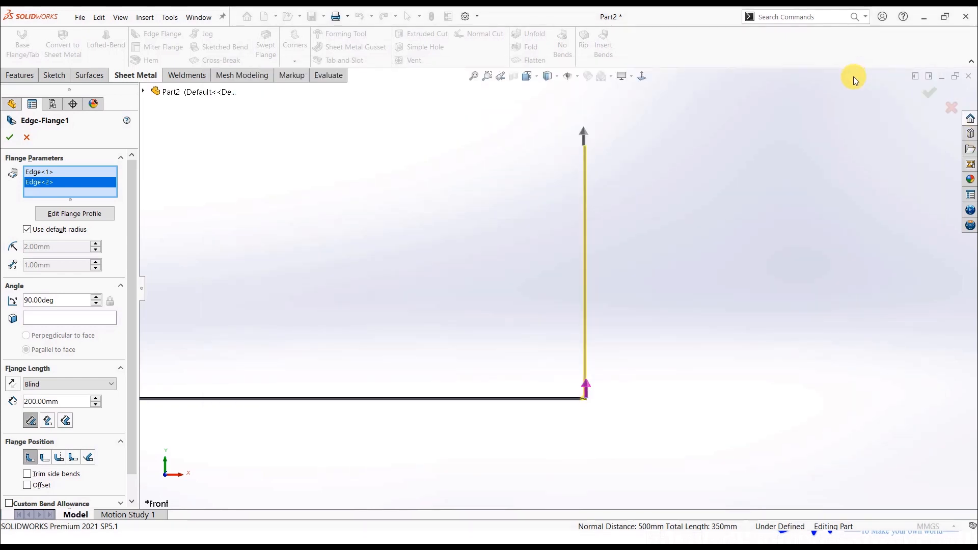
middle_click_drag(610, 132, 507, 290)
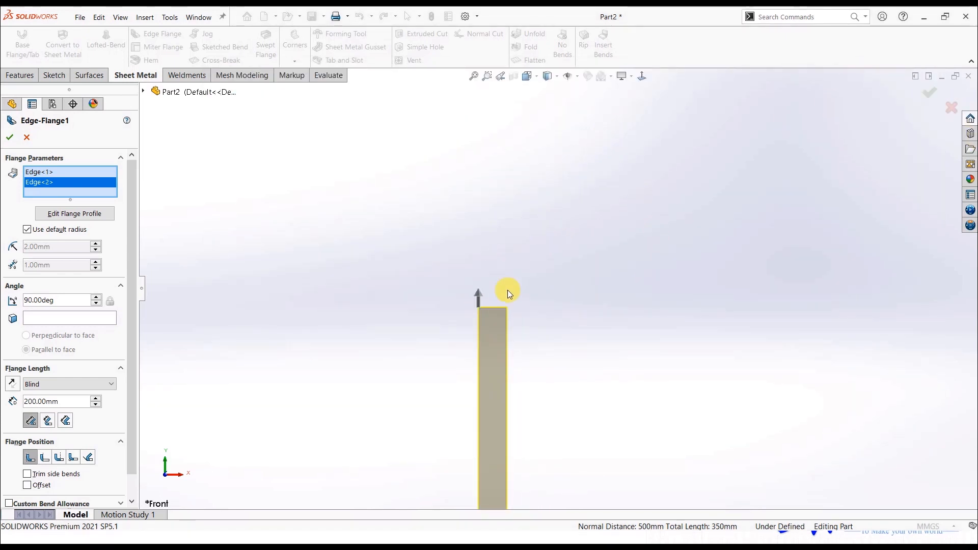
left_click(47, 421)
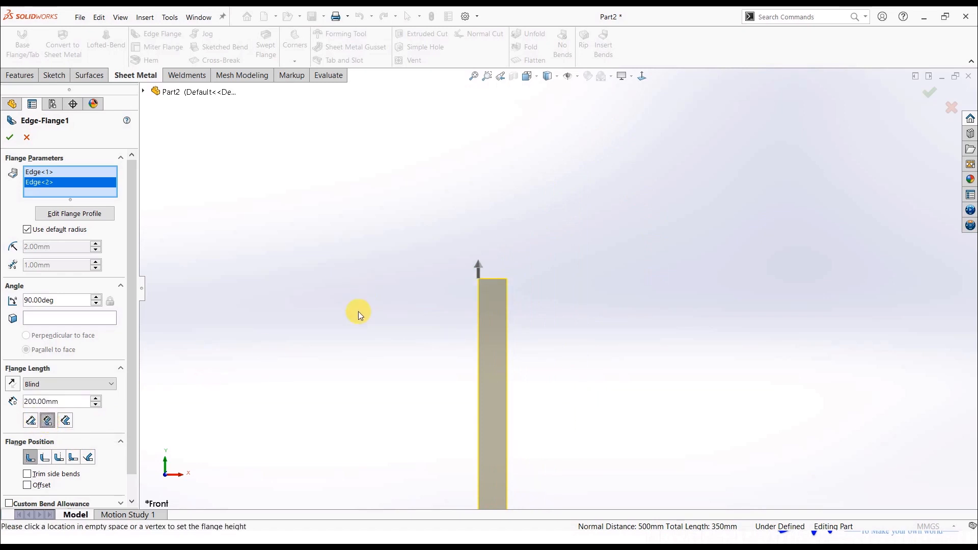
left_click(30, 421)
left_click(47, 421)
left_click(31, 420)
left_click(64, 423)
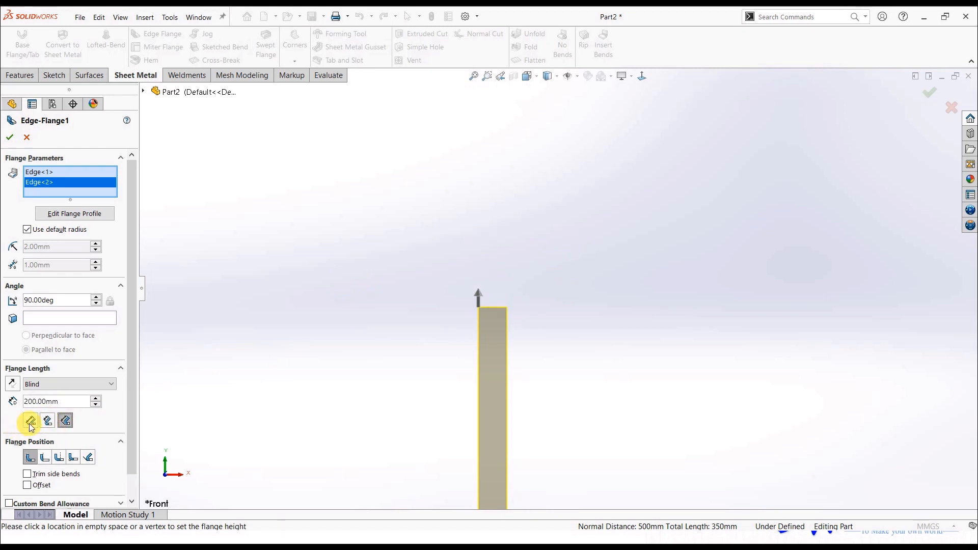
left_click(30, 424)
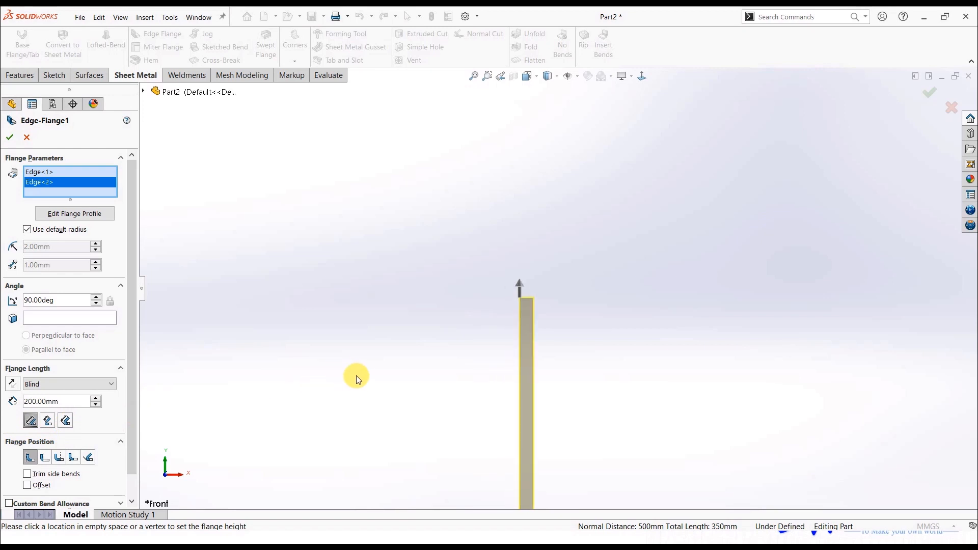
Step: Examine the edge flange preview and the bend corners at both ends of the base with the Material Inside position
scroll(480, 423, "up", 2)
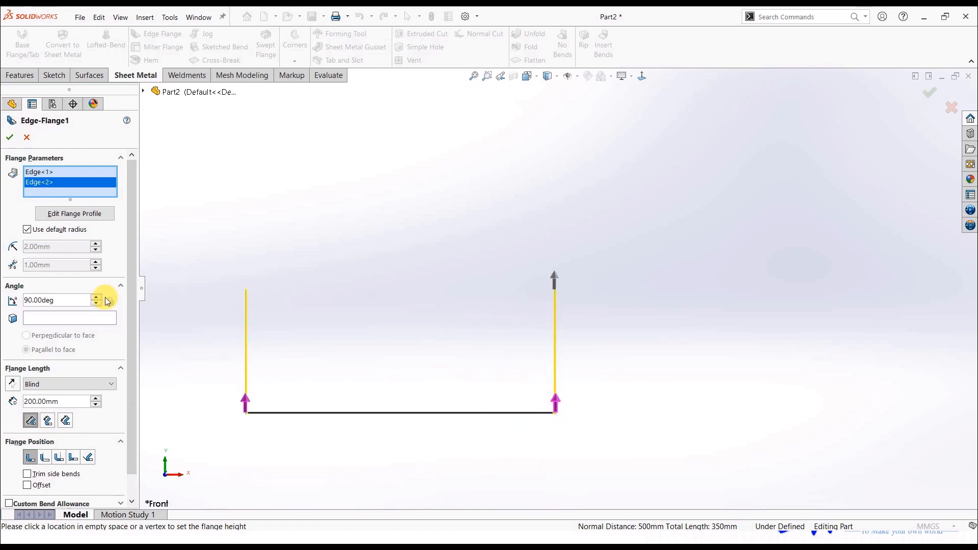
scroll(353, 372, "down", 2)
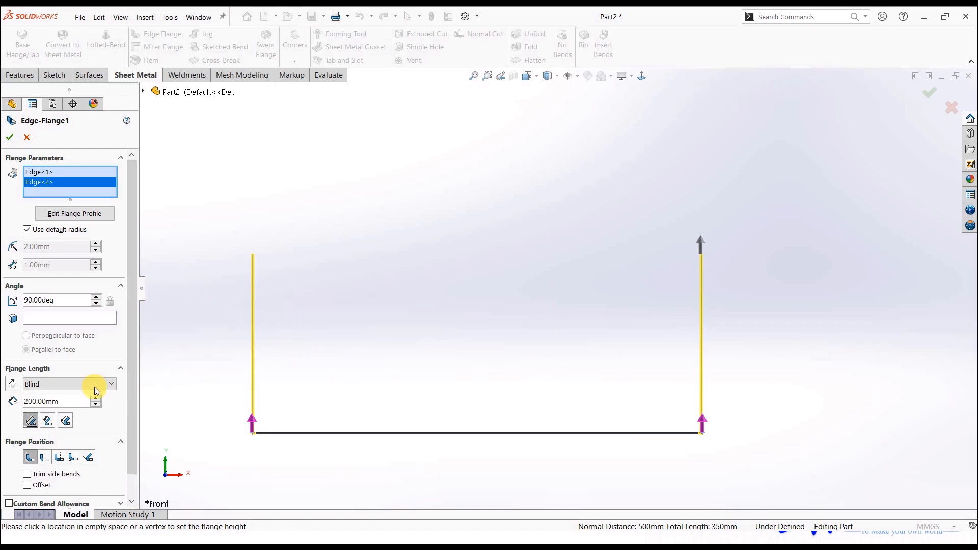
scroll(102, 407, "down", 1)
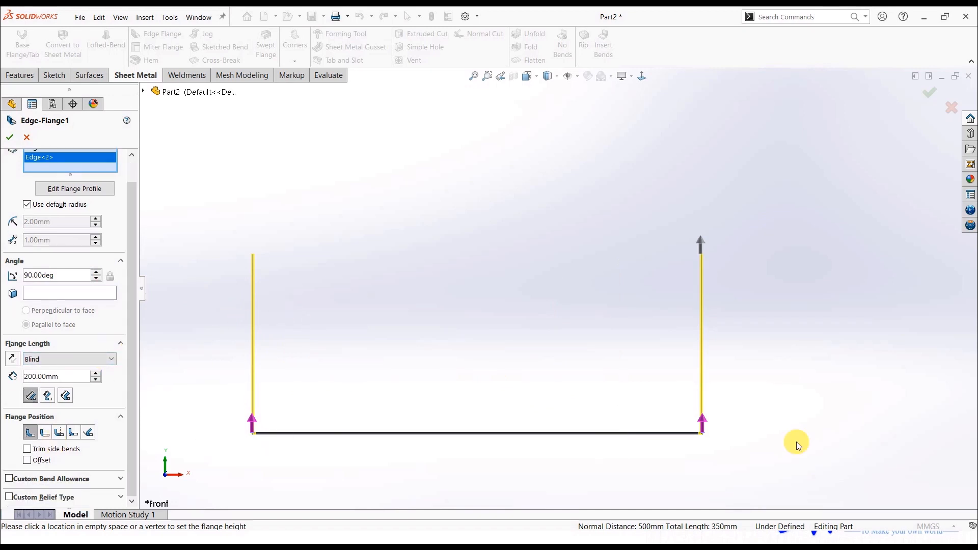
scroll(708, 429, "down", 2)
scroll(692, 407, "down", 6)
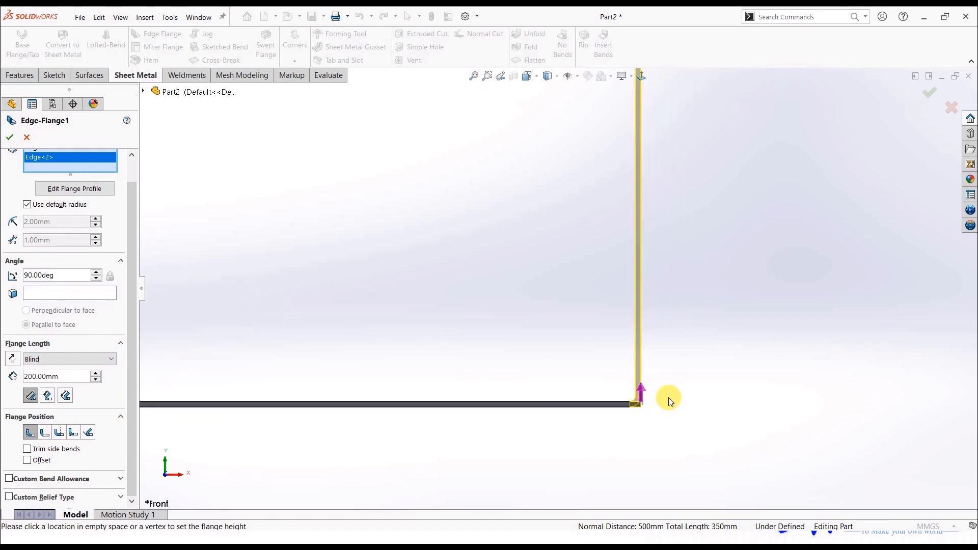
scroll(624, 393, "up", 8)
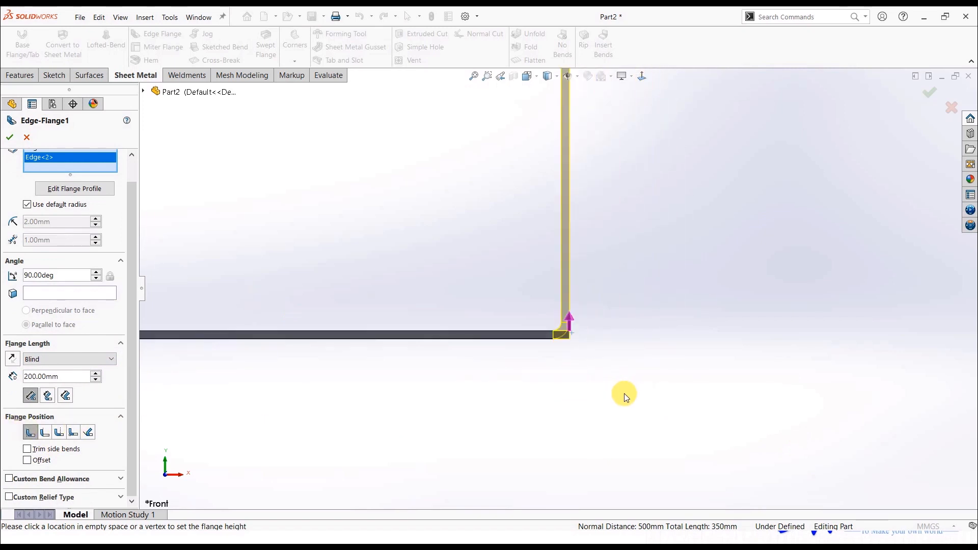
scroll(424, 275, "down", 3)
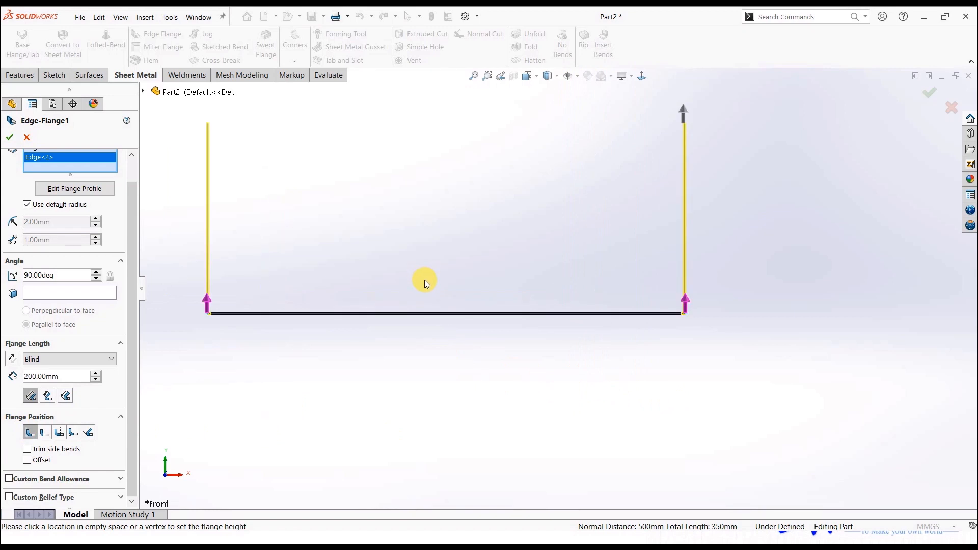
scroll(603, 314, "down", 5)
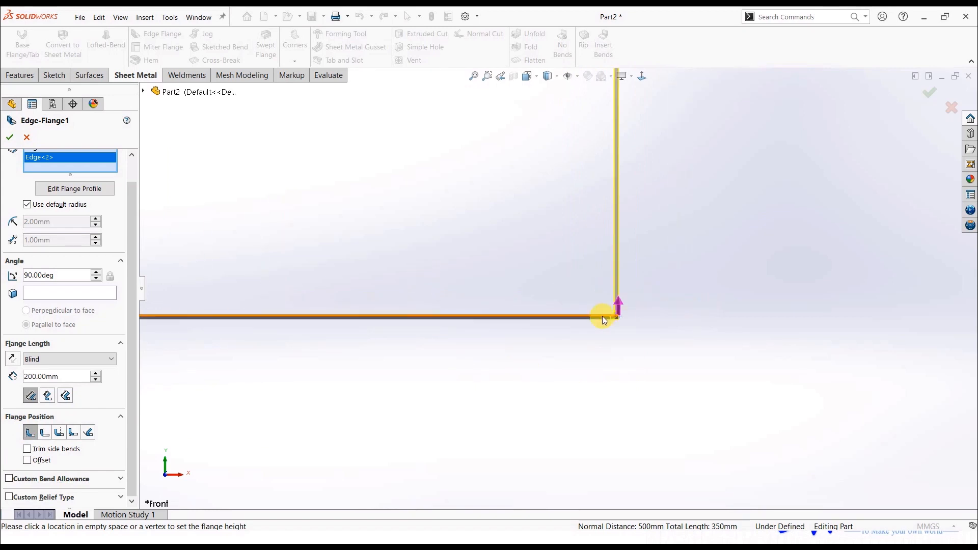
scroll(622, 304, "down", 3)
scroll(623, 304, "up", 4)
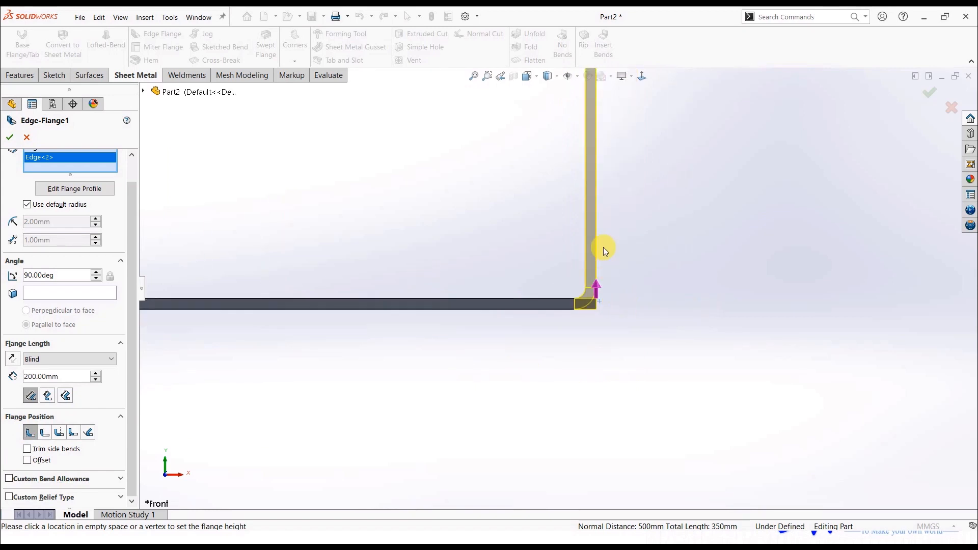
scroll(615, 250, "up", 10)
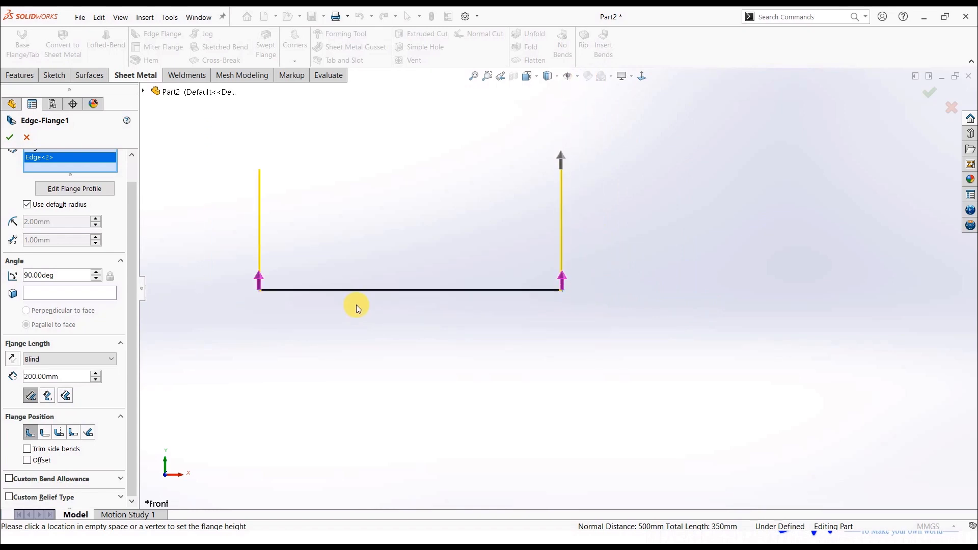
scroll(289, 259, "down", 3)
scroll(289, 258, "down", 3)
scroll(540, 338, "up", 5)
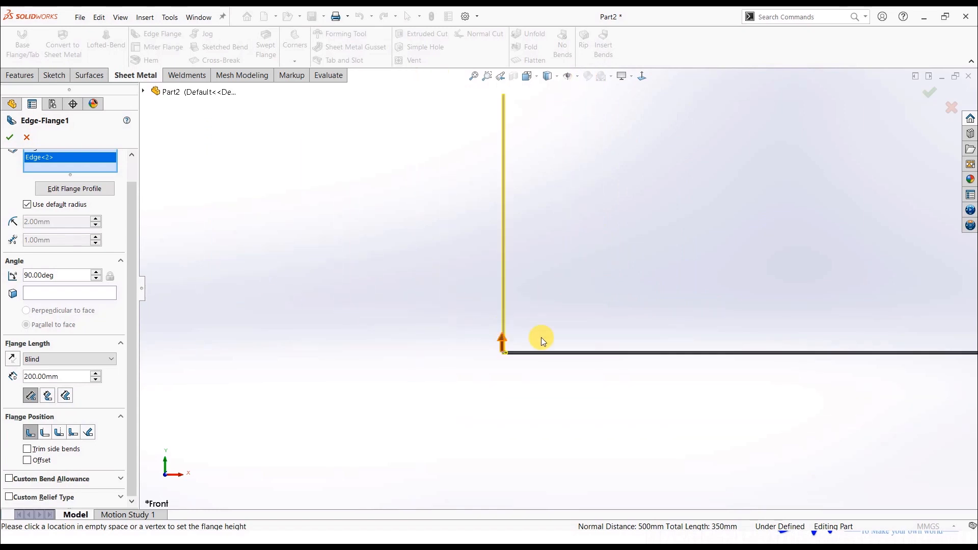
scroll(831, 288, "down", 6)
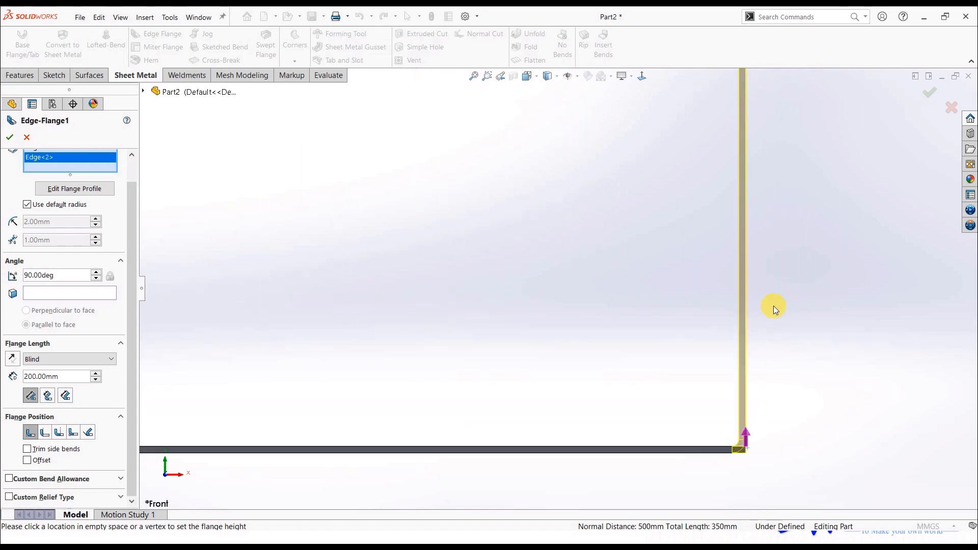
scroll(733, 471, "down", 2)
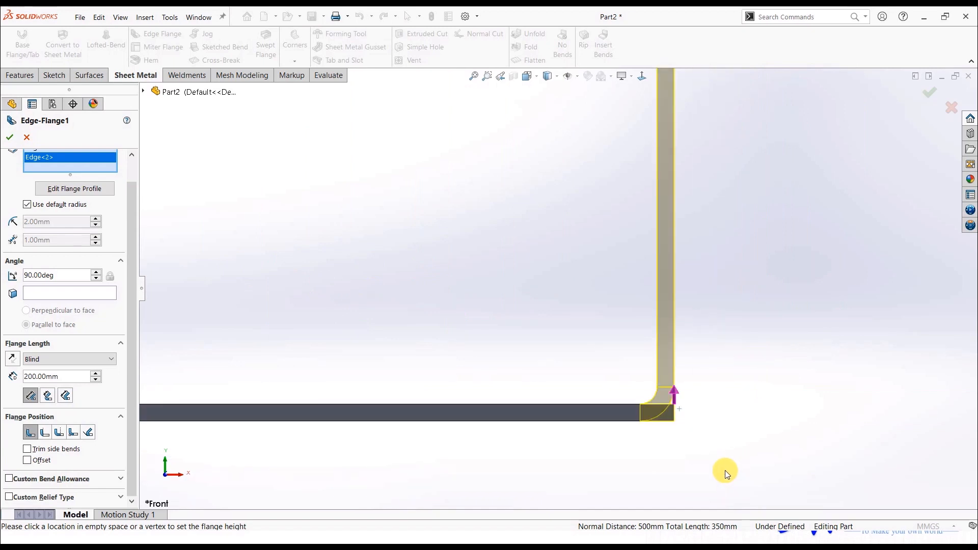
Step: Set the flange position to Material Outside and inspect the previewed bends at both ends of the base
left_click(43, 434)
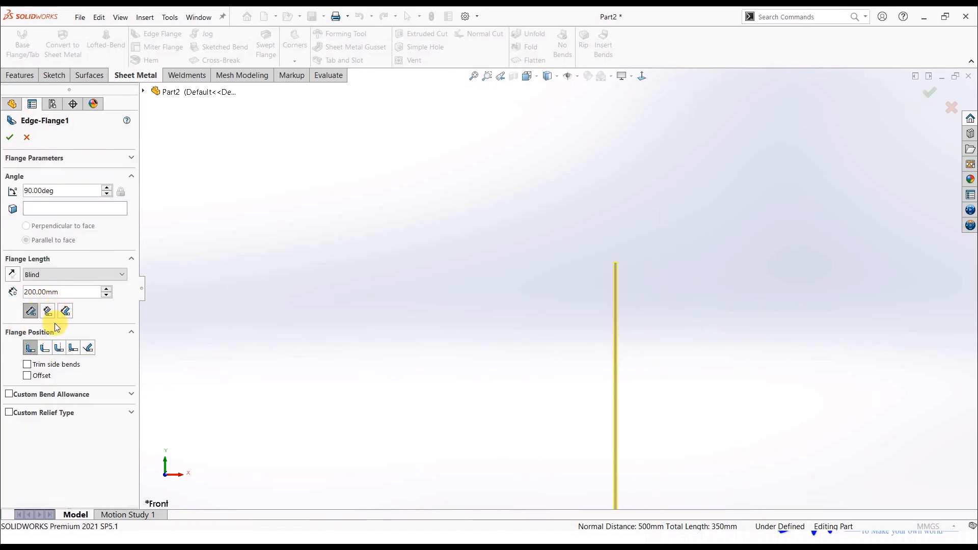
scroll(561, 306, "up", 3)
scroll(581, 392, "down", 5)
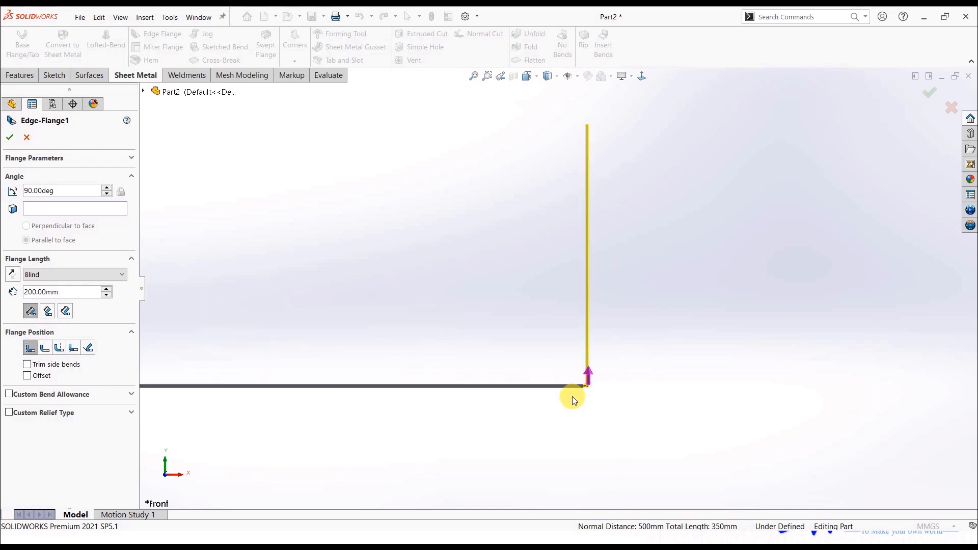
scroll(589, 365, "down", 3)
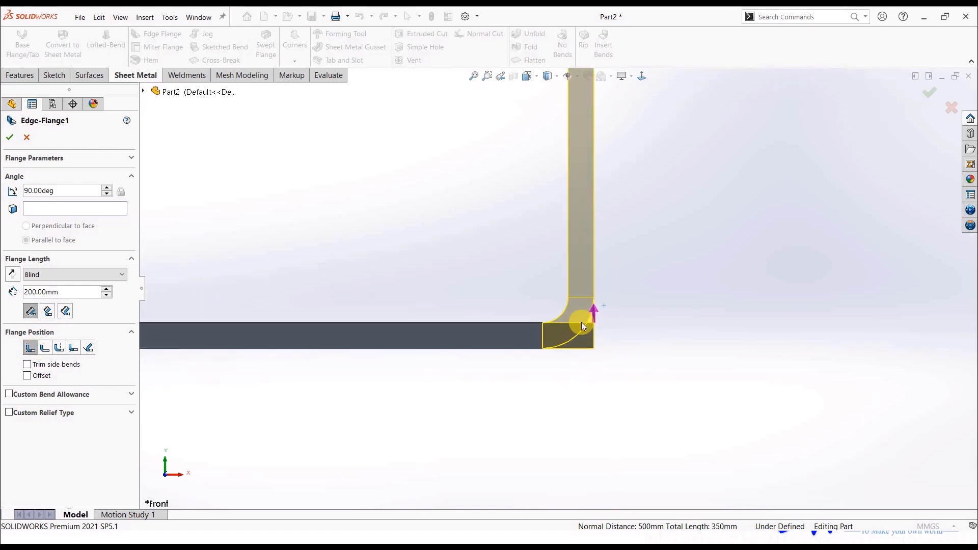
left_click(45, 348)
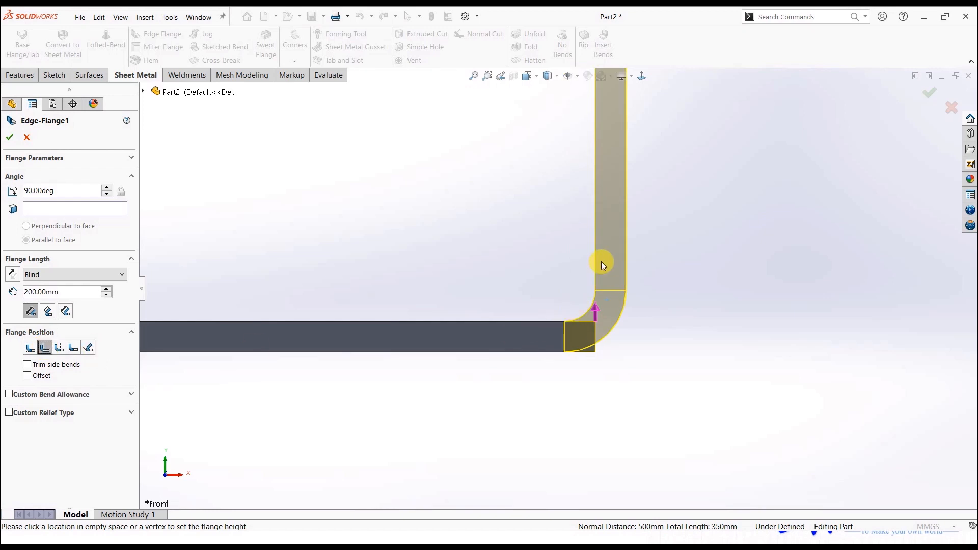
scroll(596, 257, "up", 1)
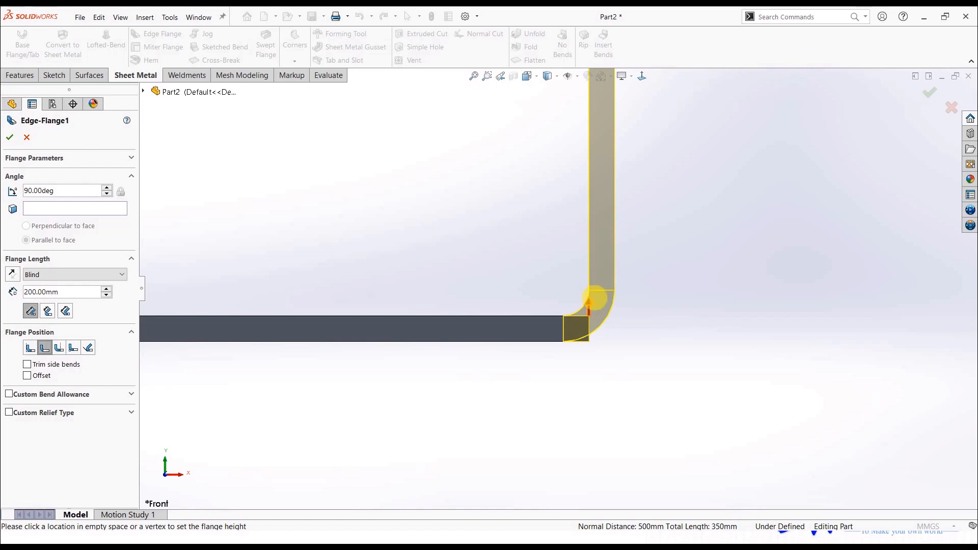
scroll(607, 275, "up", 3)
scroll(225, 281, "down", 5)
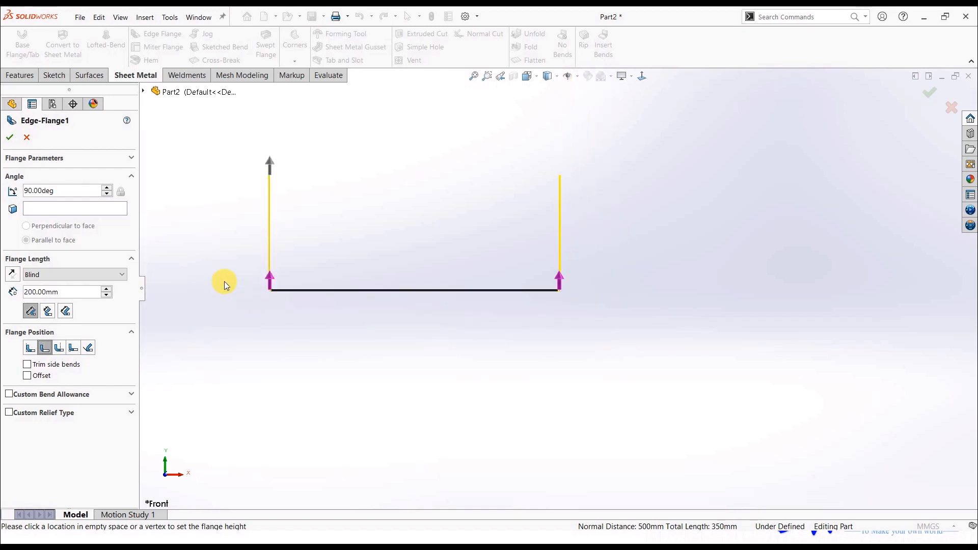
scroll(459, 346, "up", 4)
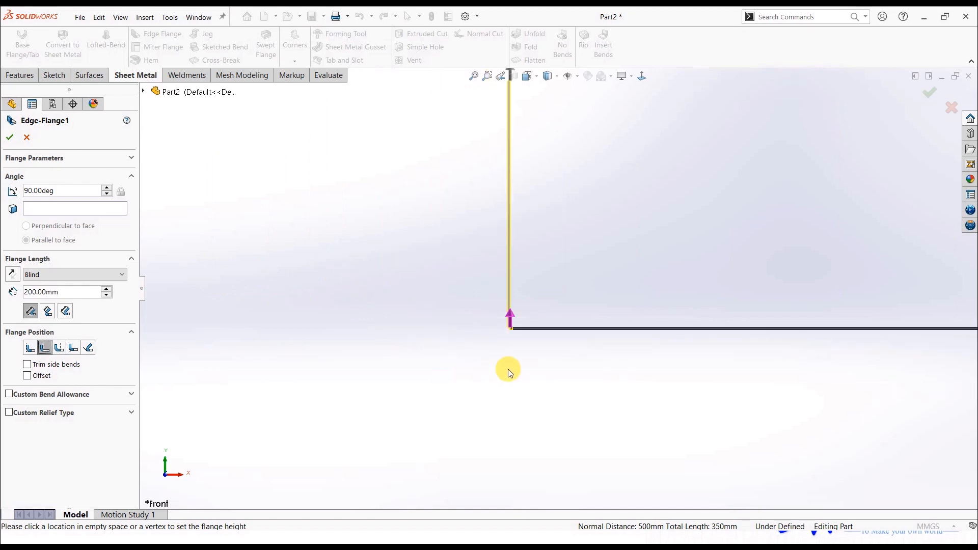
scroll(782, 255, "down", 1)
scroll(842, 275, "down", 1)
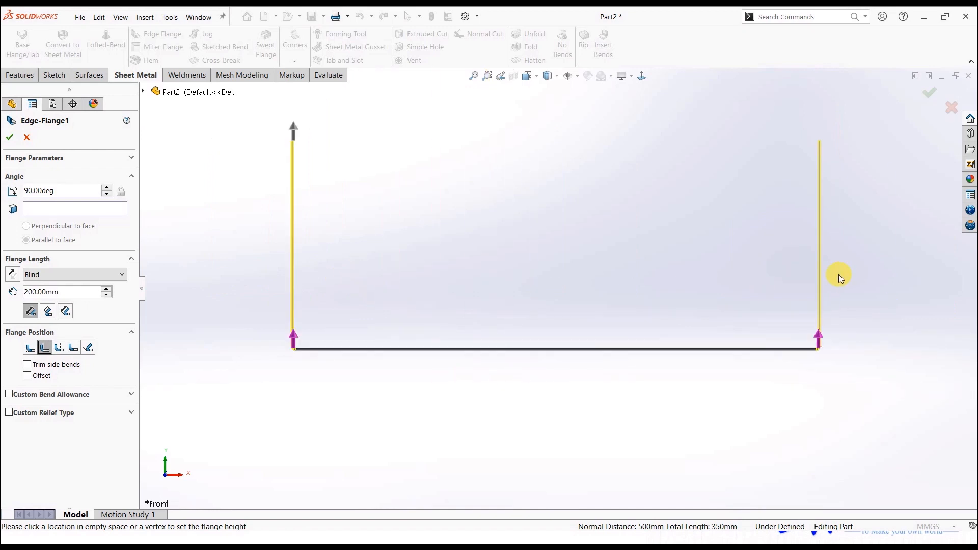
Step: Set the flange position to Bend Outside and inspect the previewed bend where it meets the base edge
left_click(59, 348)
scroll(323, 337, "down", 2)
scroll(404, 314, "down", 2)
scroll(466, 289, "down", 2)
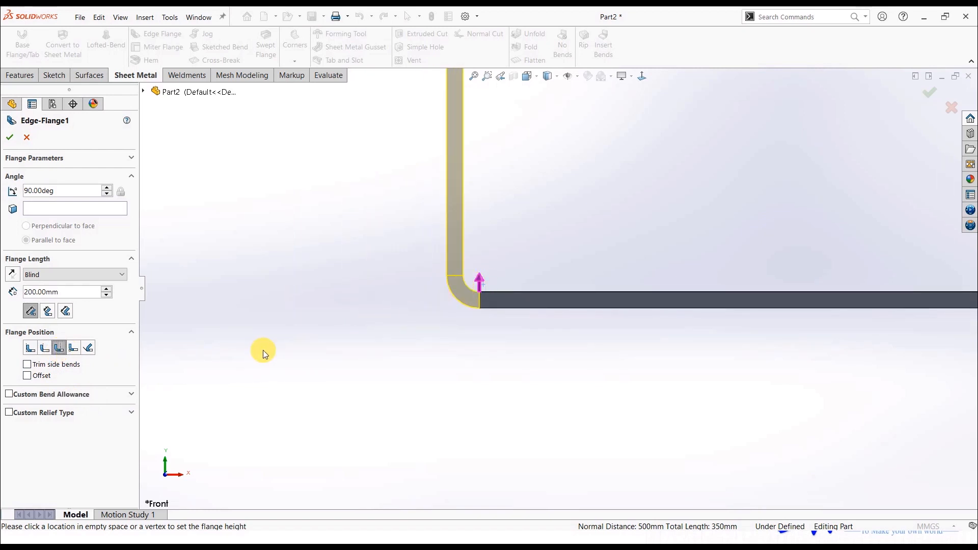
scroll(540, 270, "up", 2)
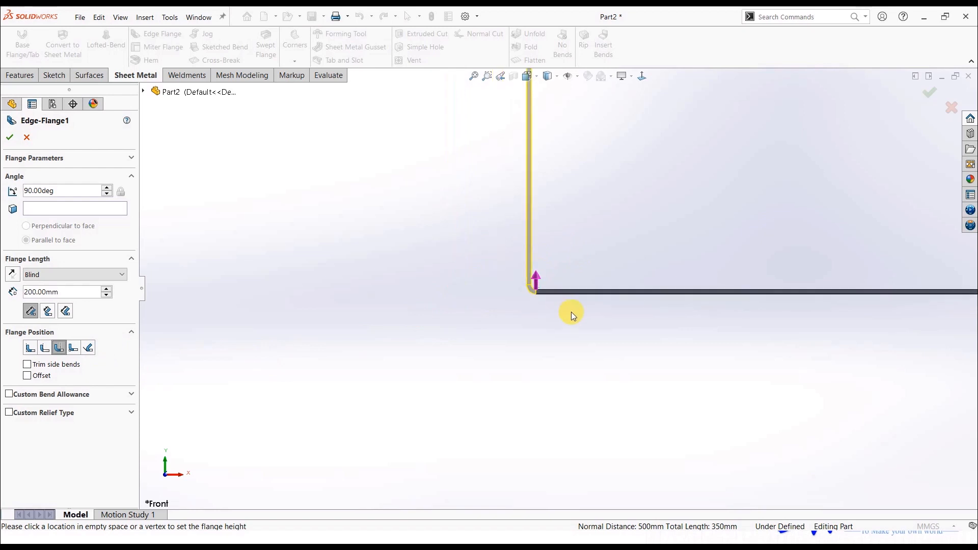
scroll(570, 312, "up", 1)
scroll(602, 322, "up", 1)
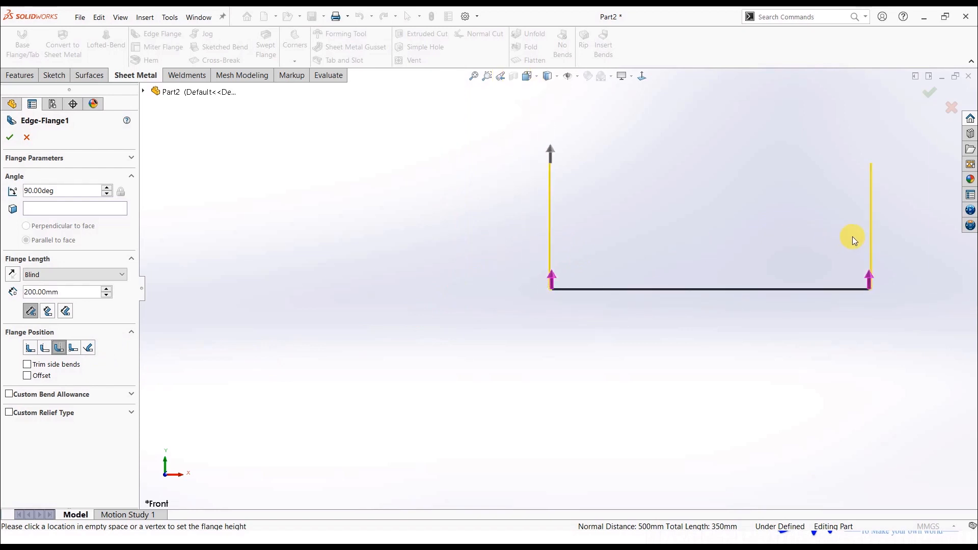
Step: Set the flange position to Material Inside and inspect the previewed bend at the end of the base
scroll(837, 250, "down", 2)
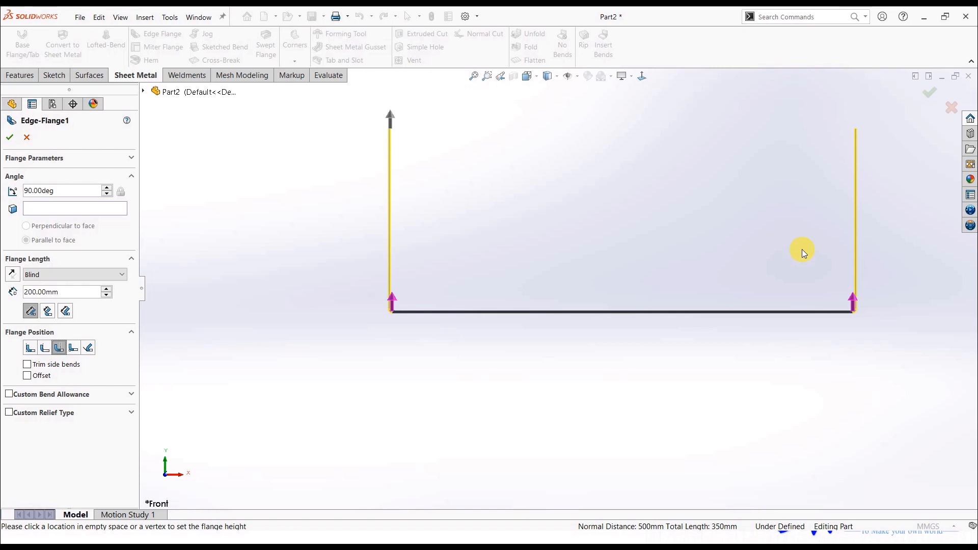
left_click(31, 349)
scroll(459, 303, "down", 3)
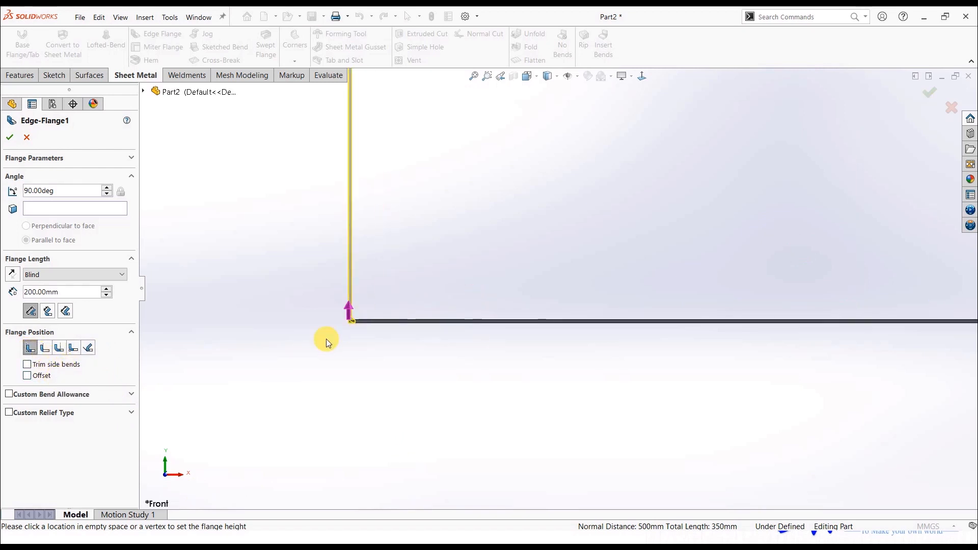
scroll(363, 322, "down", 3)
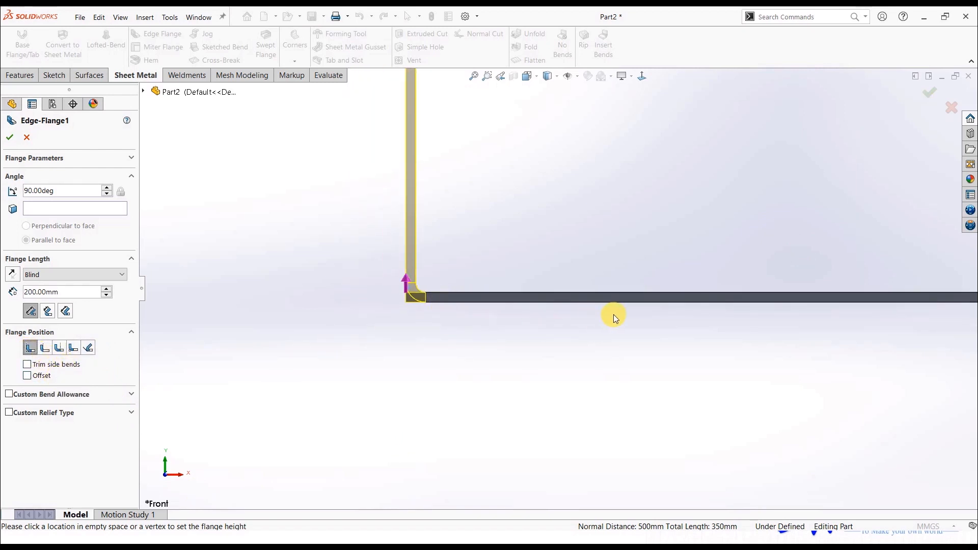
Step: Try a 150 mm blind offset for the flange position, inspect the preview at both ends, and remove the offset
left_click(27, 376)
double_click(62, 411)
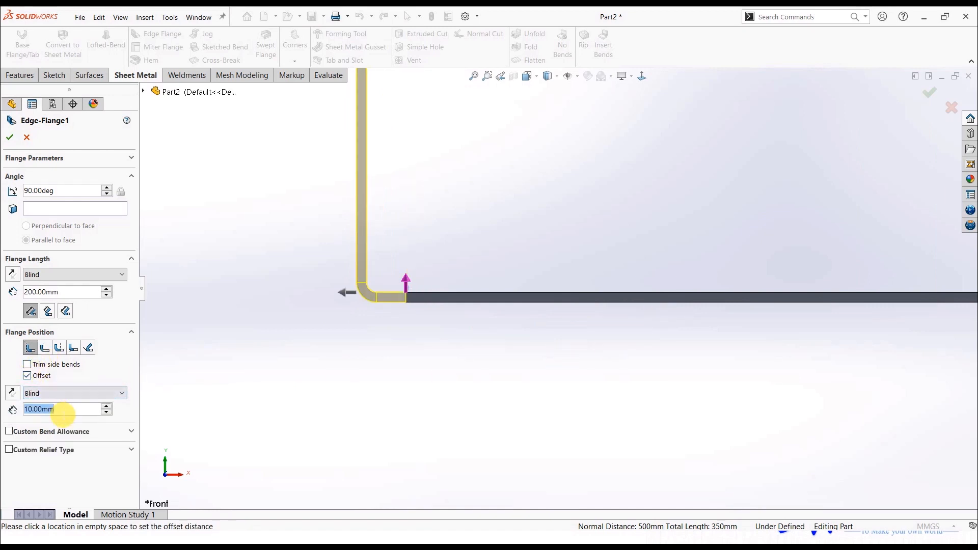
type("150")
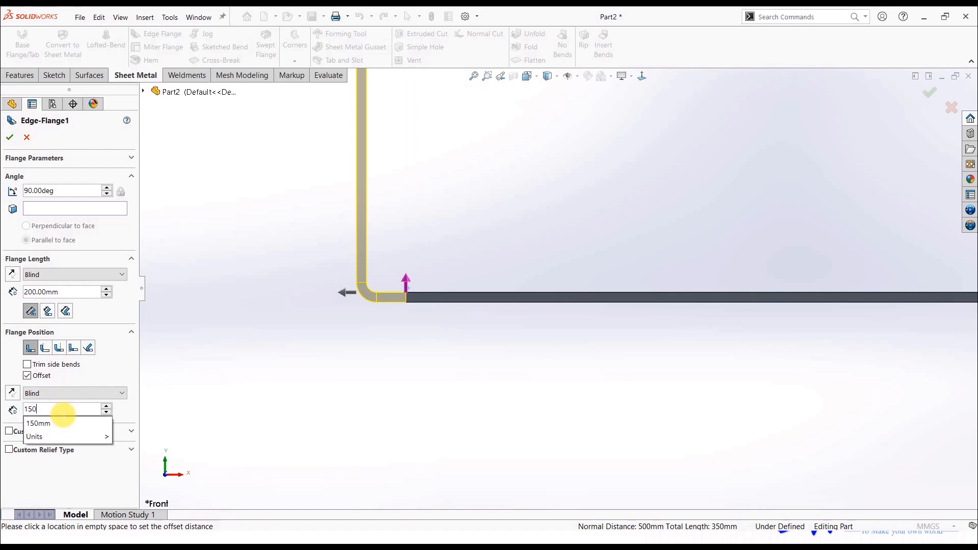
key("Return")
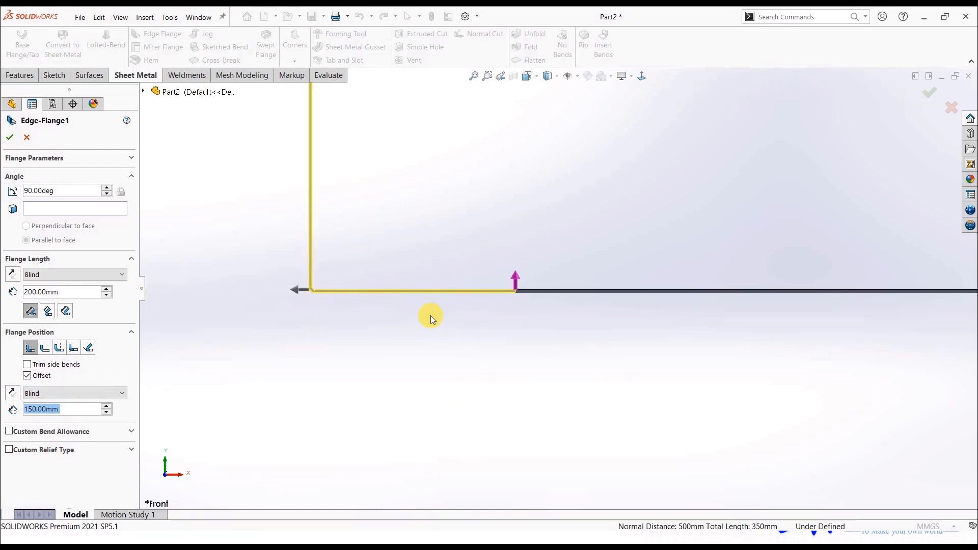
scroll(645, 342, "up", 5)
scroll(722, 271, "down", 4)
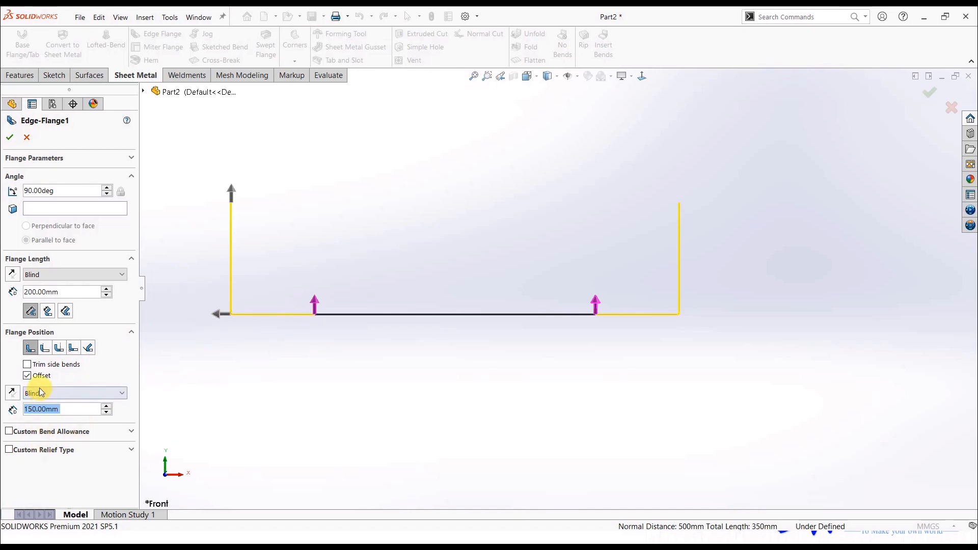
left_click(27, 377)
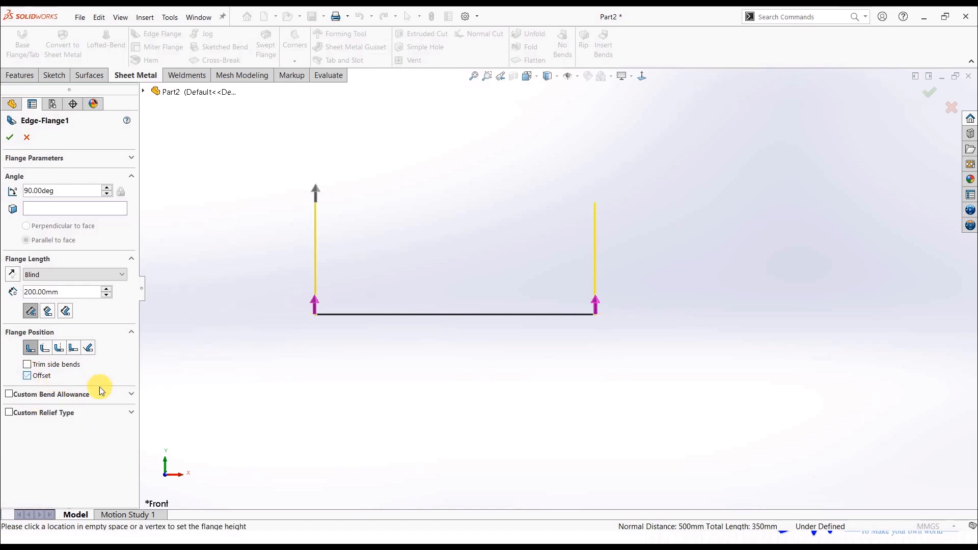
Step: Try enabling the custom bend allowance with its K-Factor option, and restore the default bend allowance
scroll(351, 299, "down", 9)
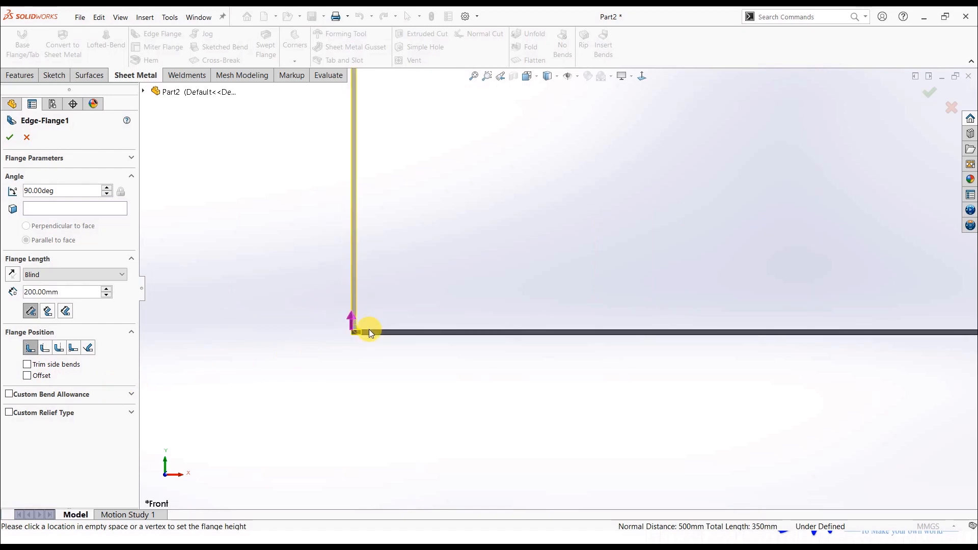
scroll(380, 335, "up", 4)
scroll(533, 288, "up", 2)
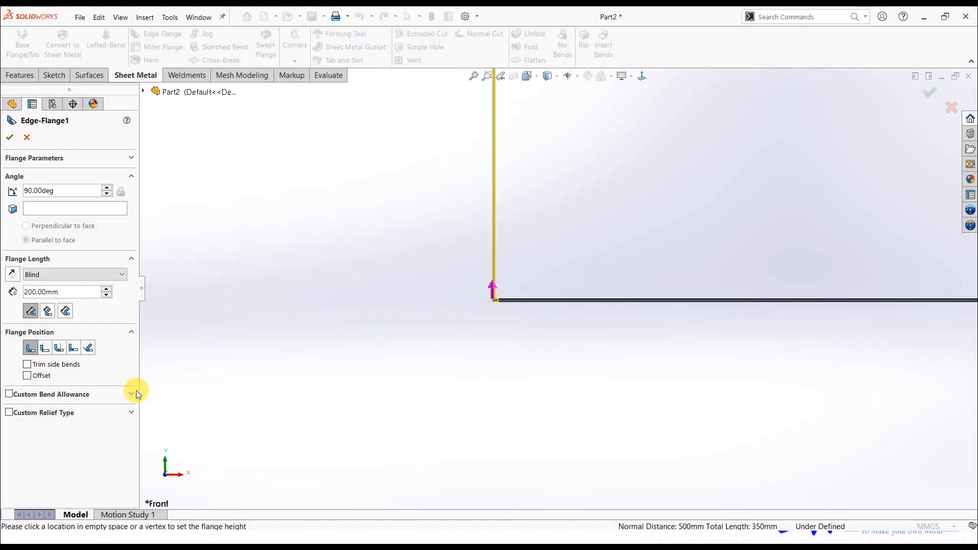
left_click(130, 394)
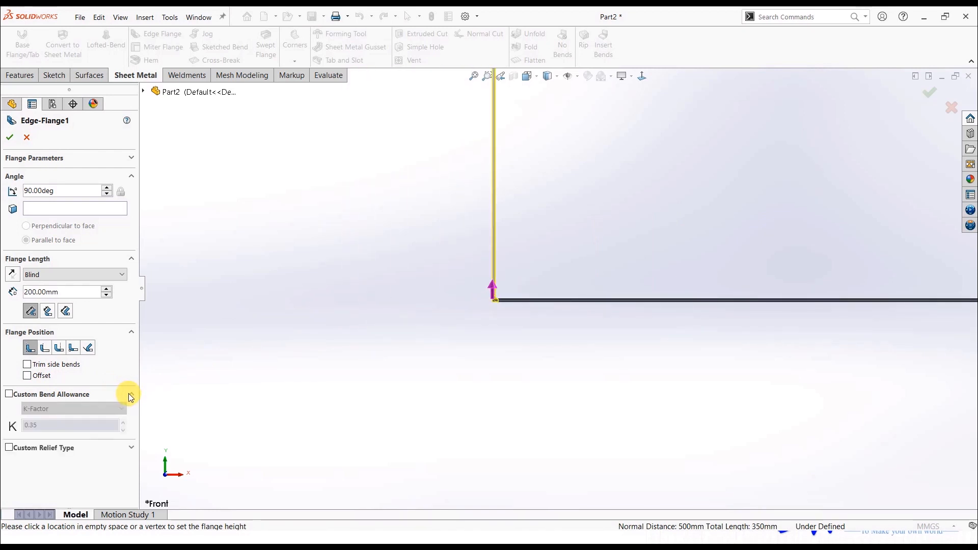
left_click(9, 395)
left_click(9, 395)
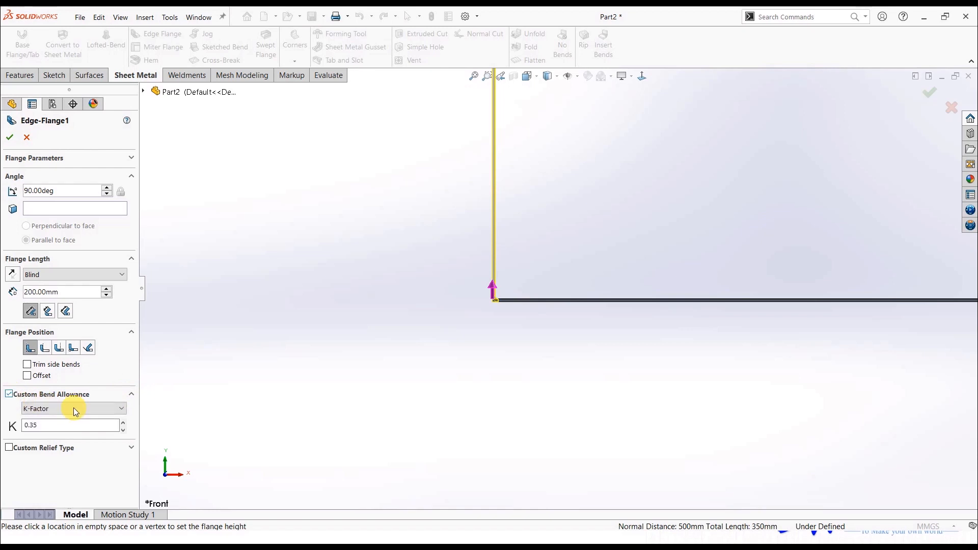
scroll(546, 279, "down", 3)
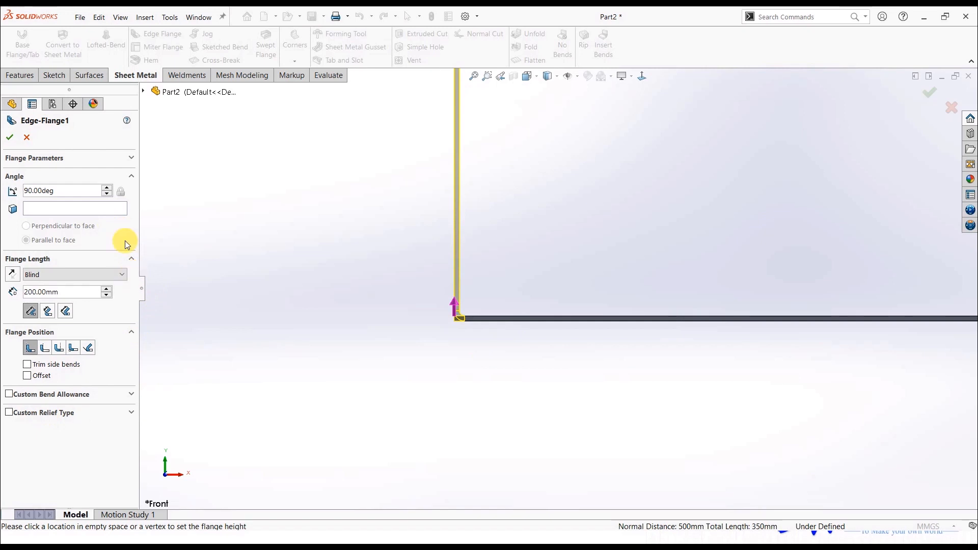
Step: Expand the flange parameters and set the flange angle to 90 degrees
left_click(132, 158)
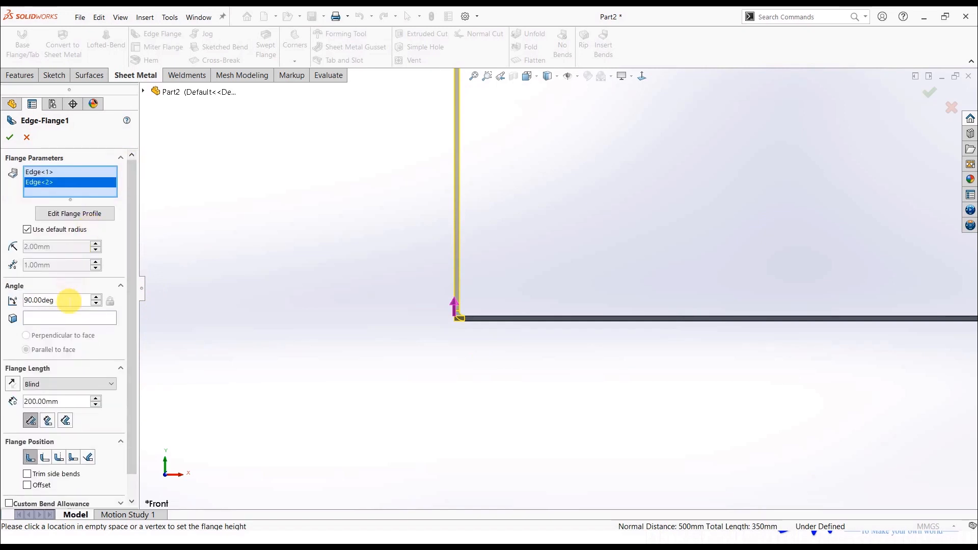
left_click(72, 300)
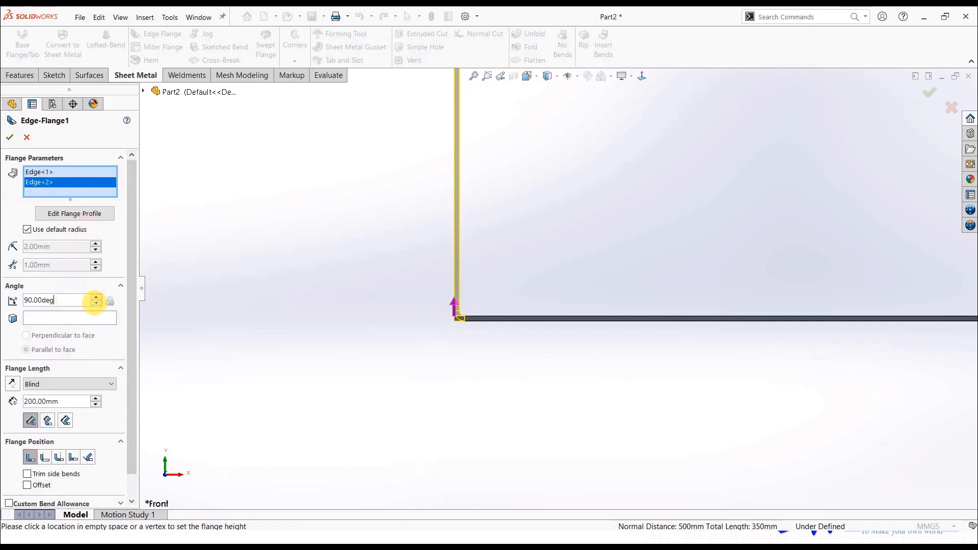
left_click(96, 297)
type("90")
key("Return")
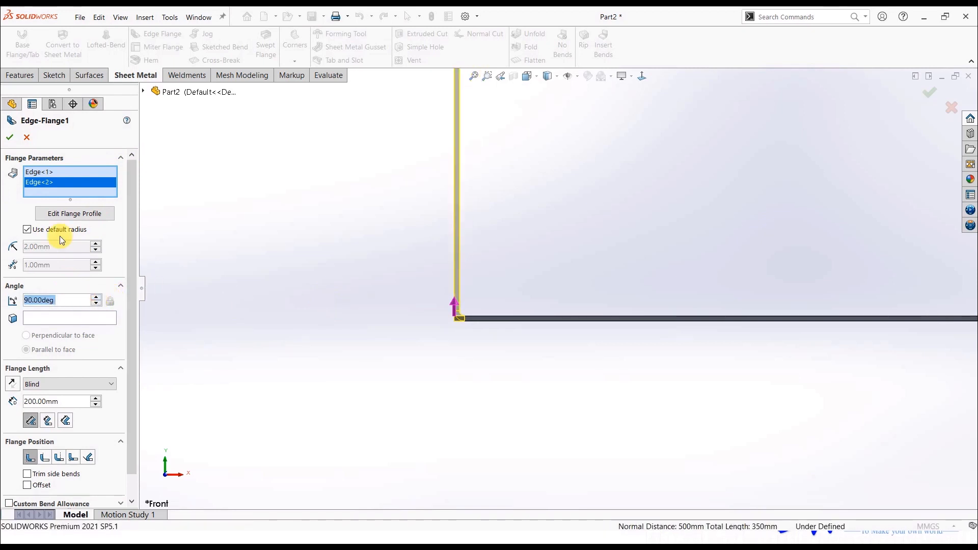
Step: Open the first edge's flange profile for editing and move the Profile Sketch dialog clear of the sketch
scroll(605, 335, "up", 3)
scroll(657, 258, "down", 3)
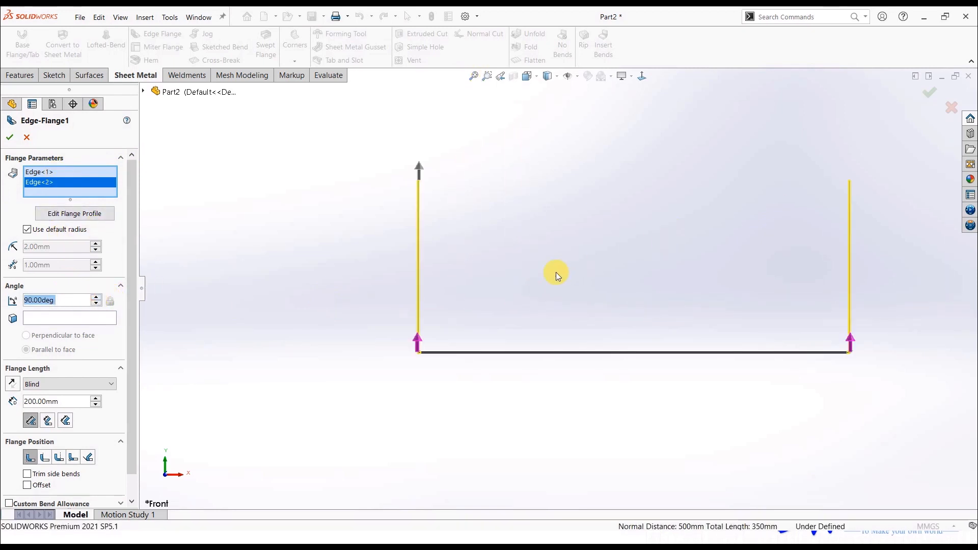
middle_click_drag(556, 274, 610, 332)
scroll(381, 374, "down", 3)
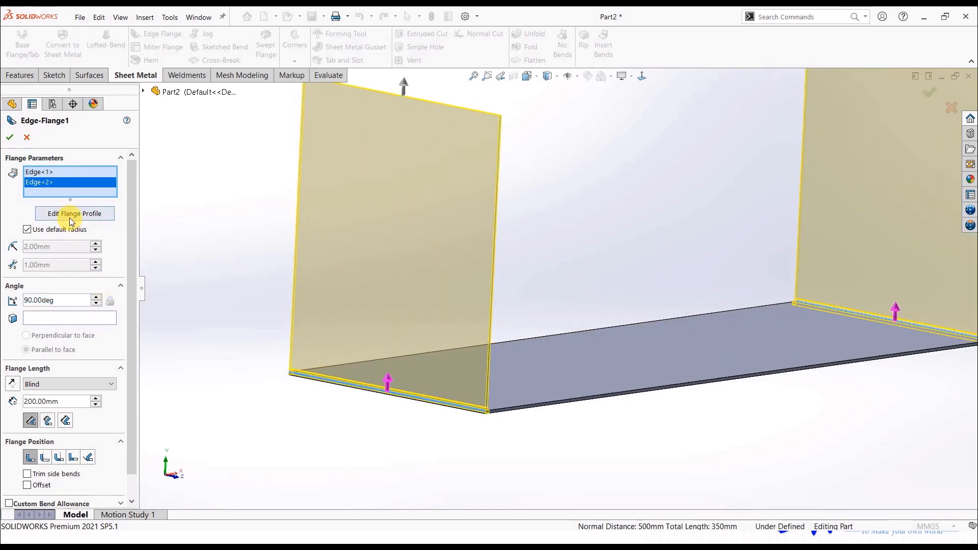
left_click(44, 174)
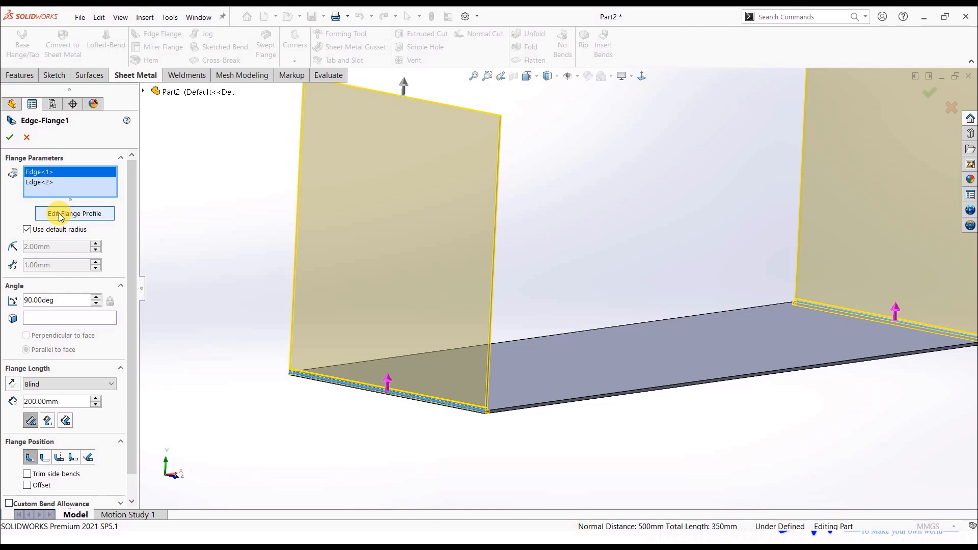
left_click(72, 214)
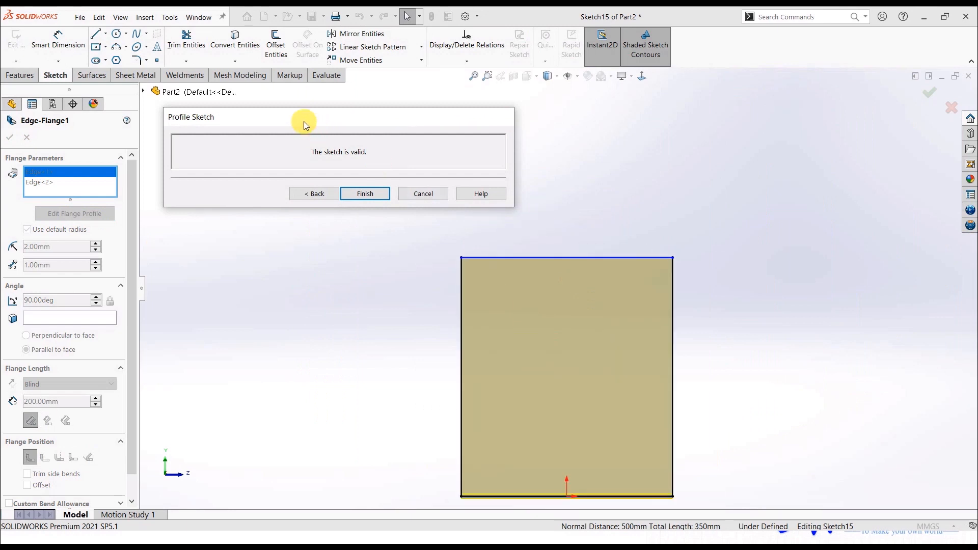
left_click_drag(303, 122, 696, 138)
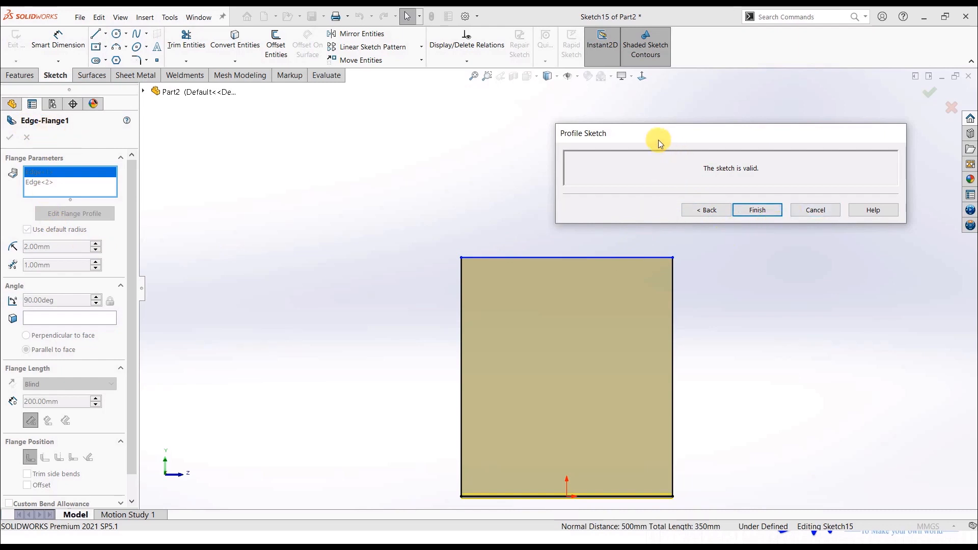
left_click_drag(659, 143, 805, 159)
Step: Narrow the flange profile by moving both vertical sides inward, with the left side about 48 mm from the base's end
scroll(528, 436, "down", 2)
scroll(443, 443, "up", 2)
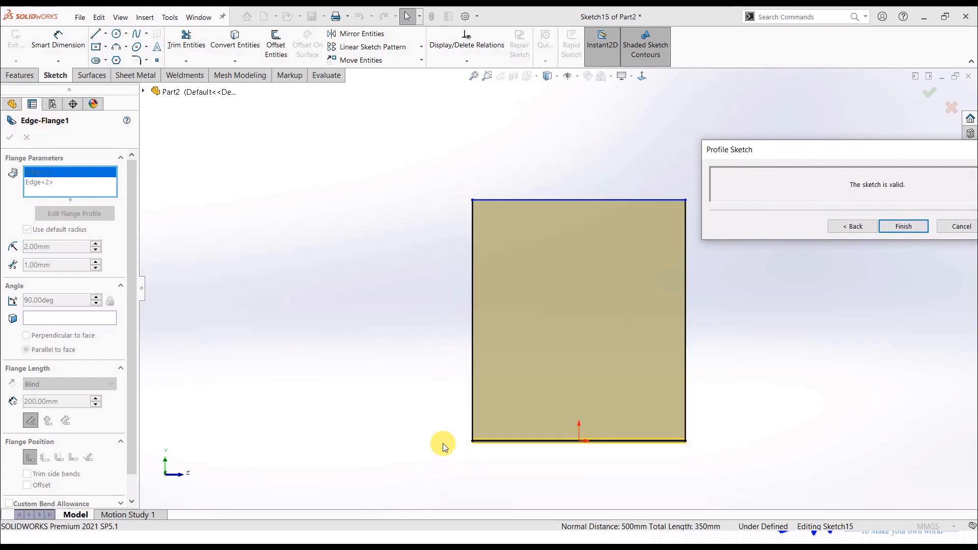
scroll(442, 443, "down", 2)
left_click(475, 399)
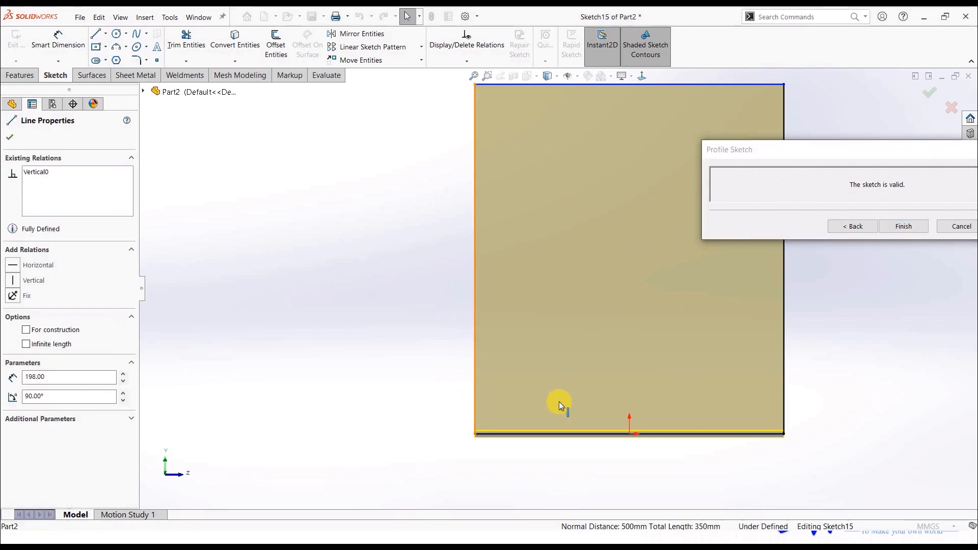
left_click_drag(475, 399, 559, 402)
left_click_drag(785, 391, 716, 390)
left_click(825, 405)
Step: Dimension the distance from the base's left end to the profile's left side as 50 mm
left_click(74, 51)
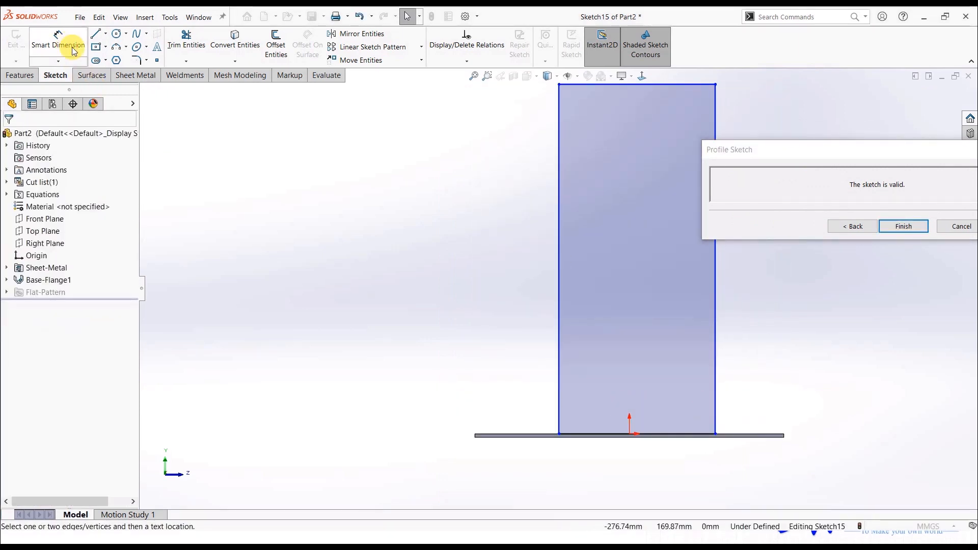
scroll(535, 419, "down", 3)
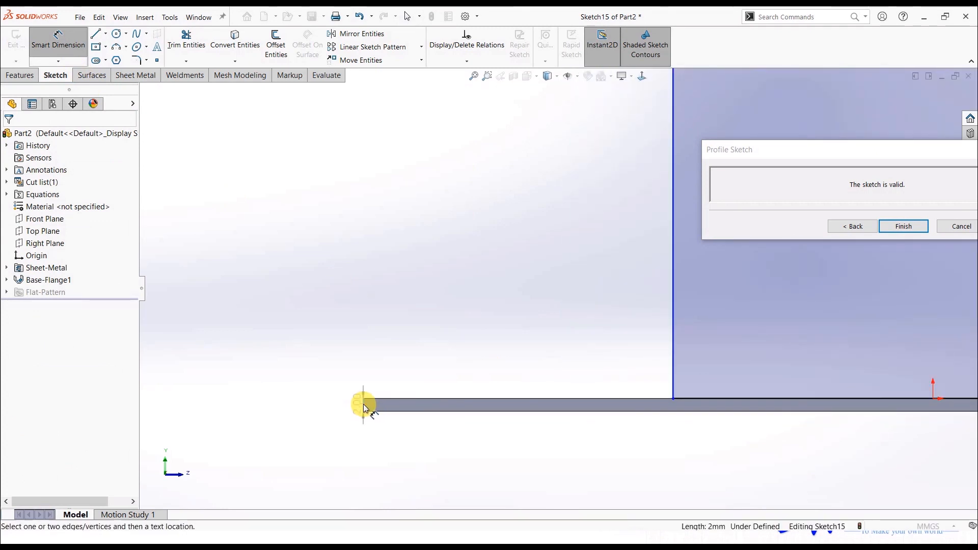
left_click(674, 353)
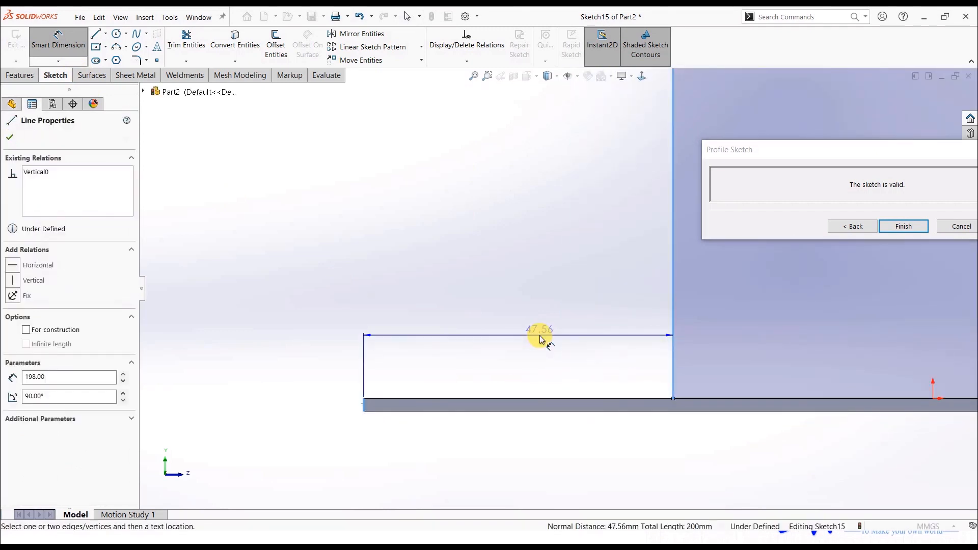
left_click(539, 336)
type("50")
key("Return")
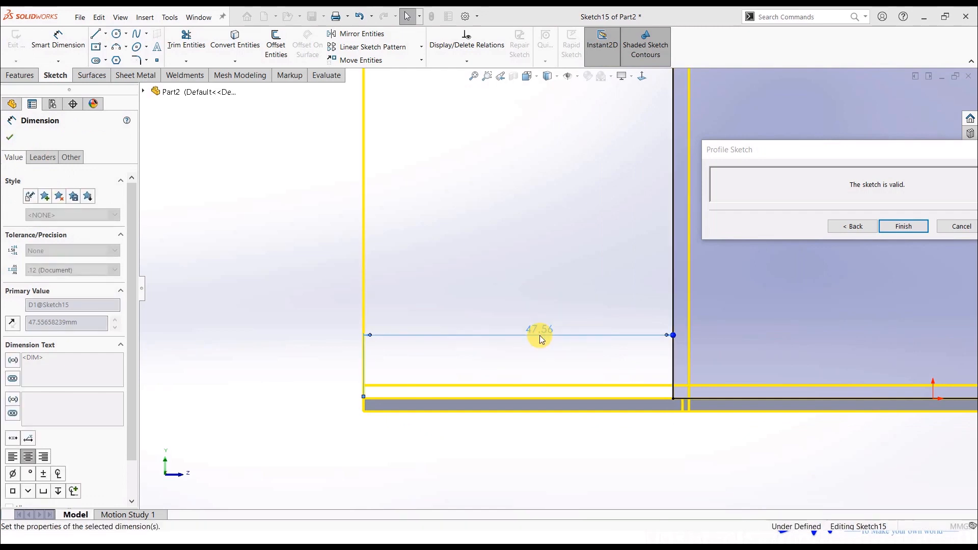
left_click(608, 458)
key("f")
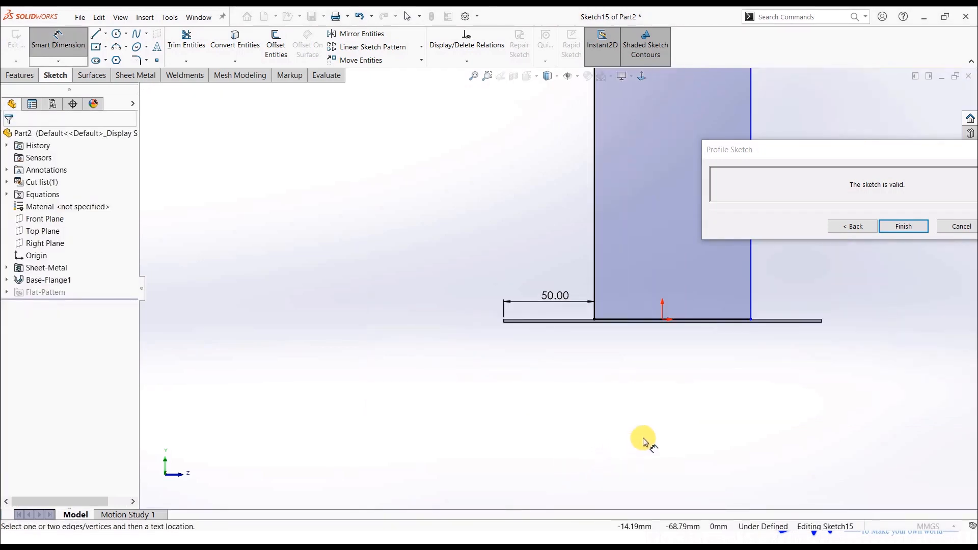
Step: Return from the profile sketch to the flange settings and complete the edge flange on both edges
left_click(850, 229)
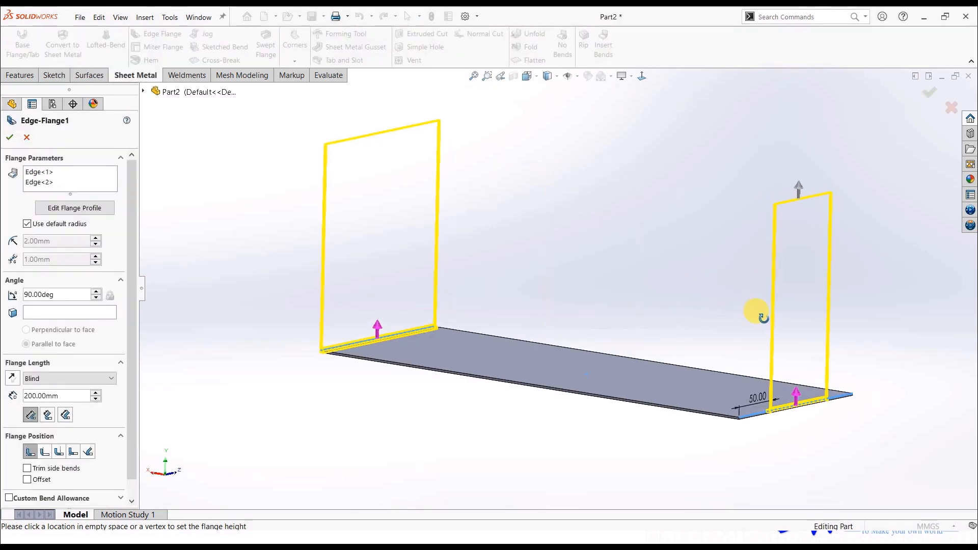
left_click(39, 183)
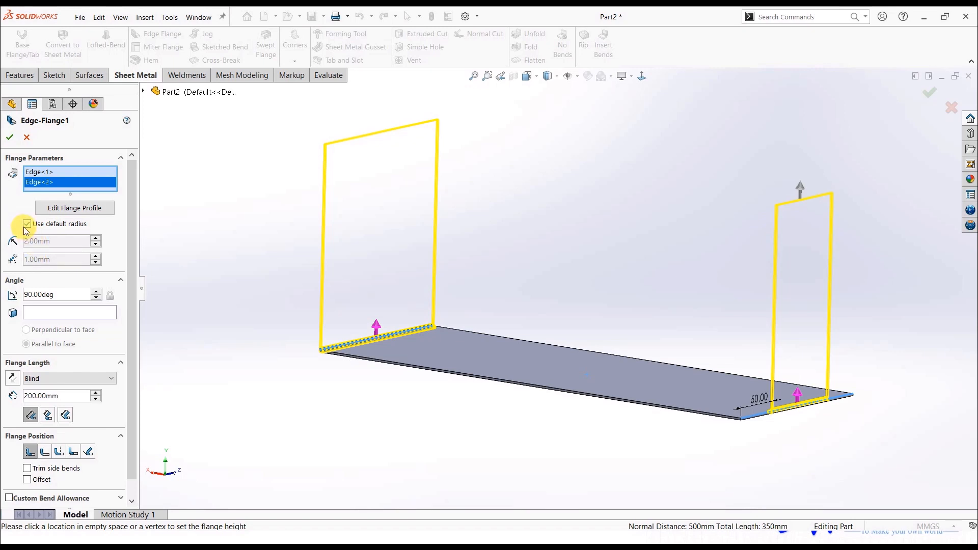
left_click(10, 137)
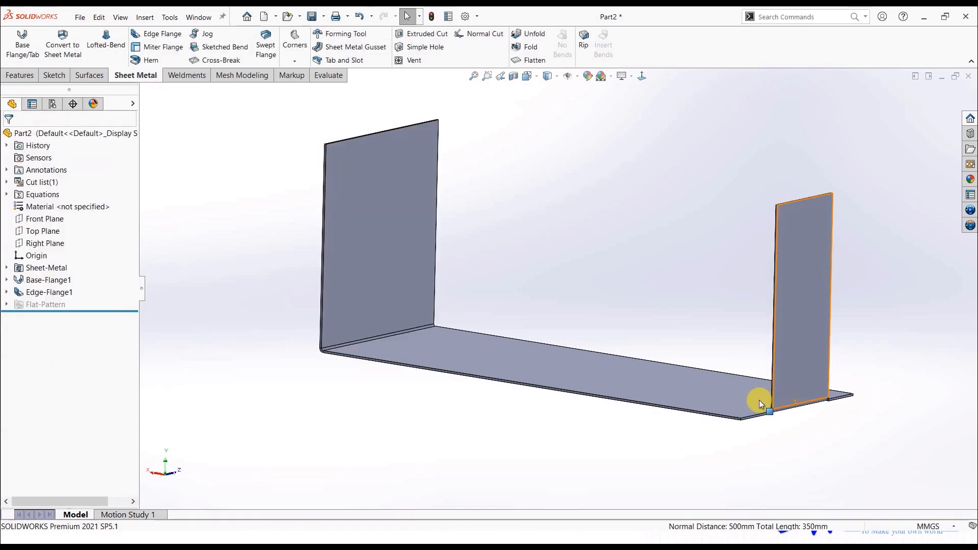
Step: Examine the bend relief beside the narrowed flange in a view normal to the base face
middle_click_drag(766, 400, 775, 437)
scroll(734, 403, "up", 2)
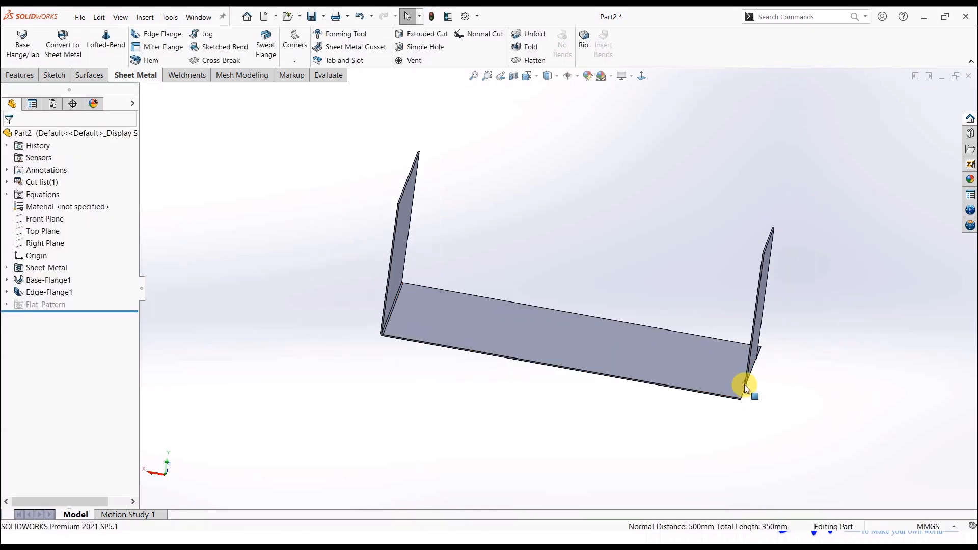
left_click(687, 365)
left_click(642, 76)
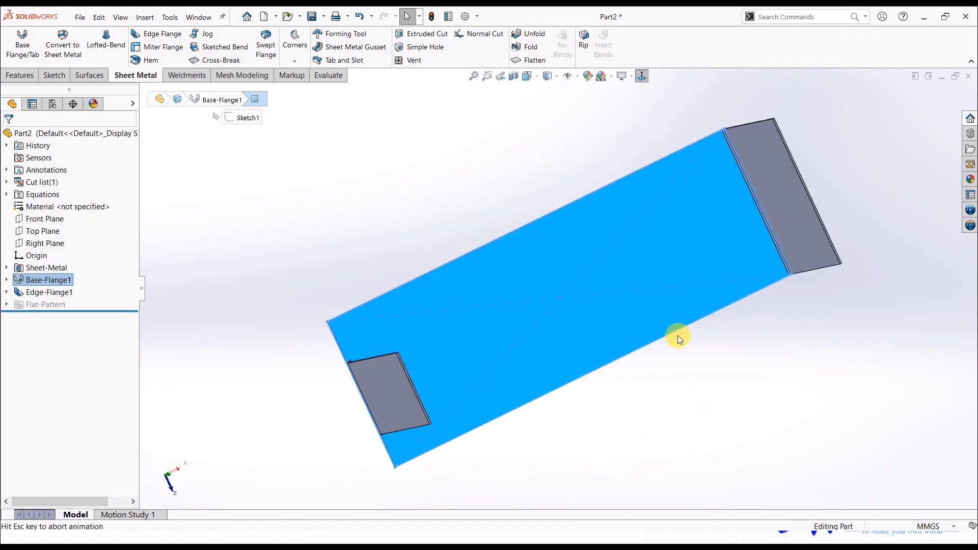
scroll(314, 252, "down", 12)
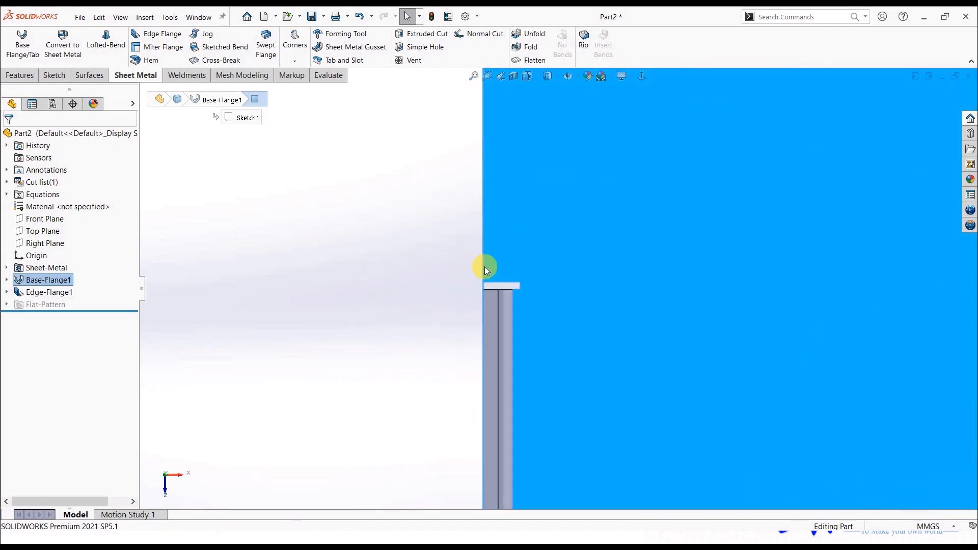
key("Escape")
scroll(533, 303, "down", 3)
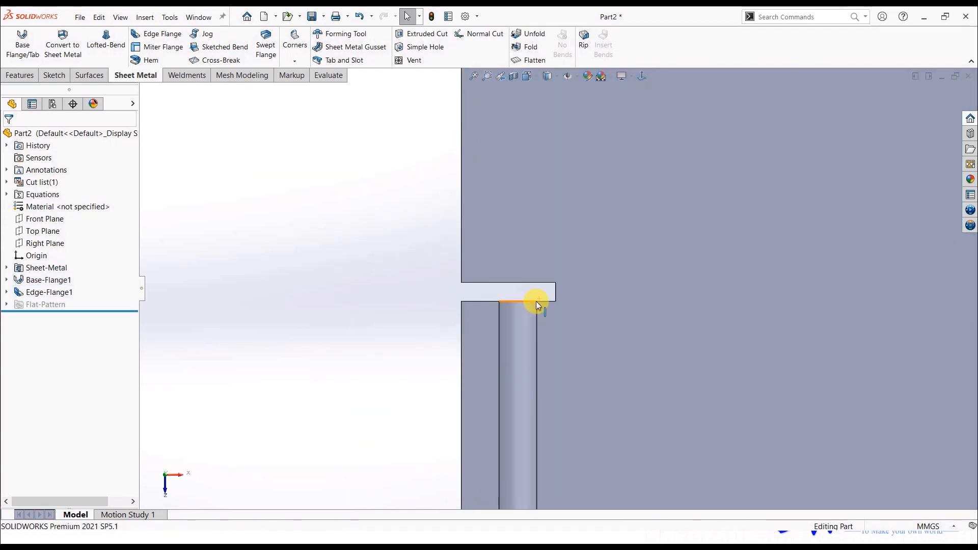
Step: Edit the existing edge flange and enable a custom relief type set to Obround
right_click(53, 295)
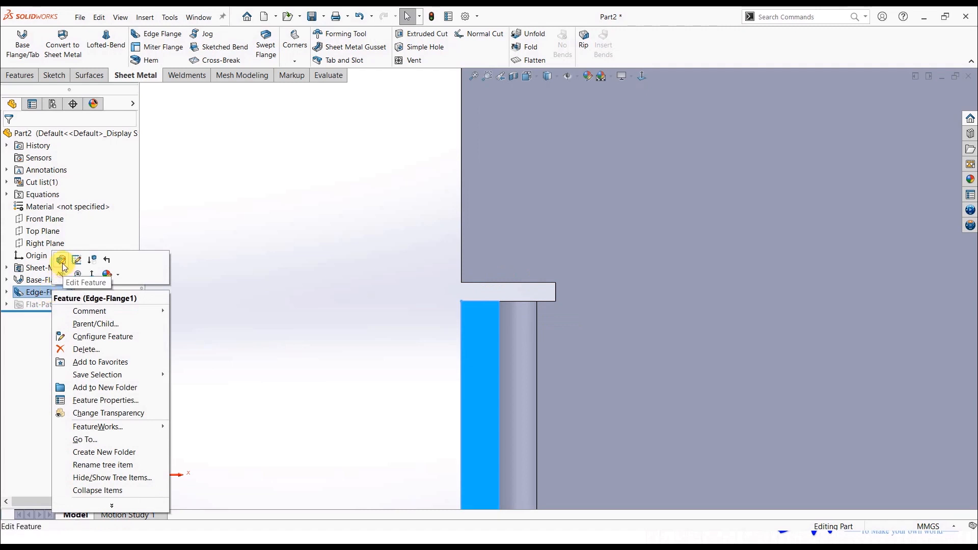
left_click(68, 258)
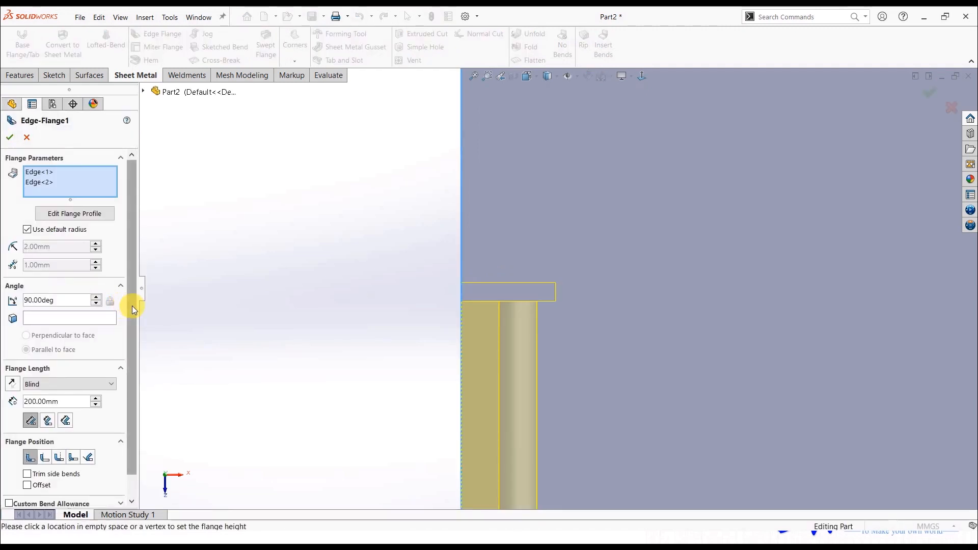
scroll(133, 316, "down", 1)
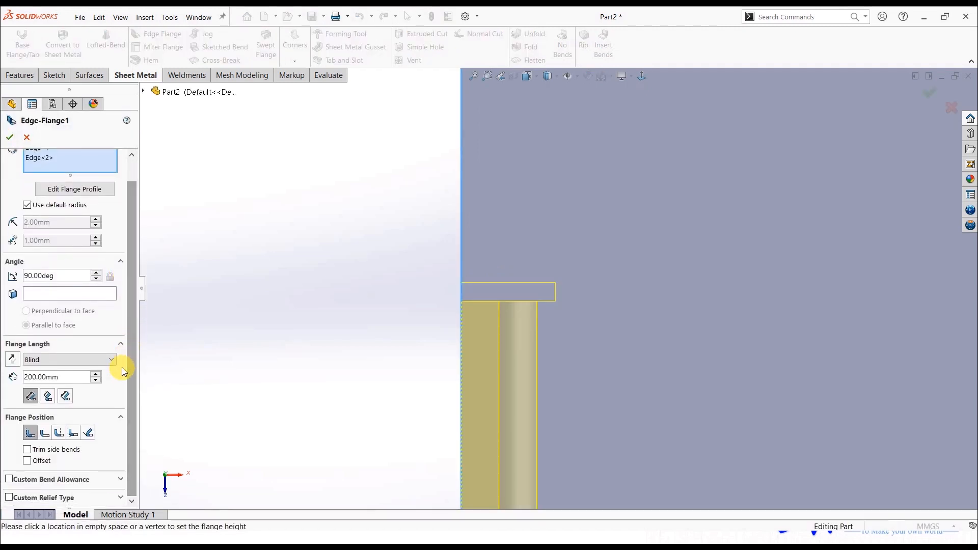
left_click(121, 500)
left_click_drag(131, 439, 131, 493)
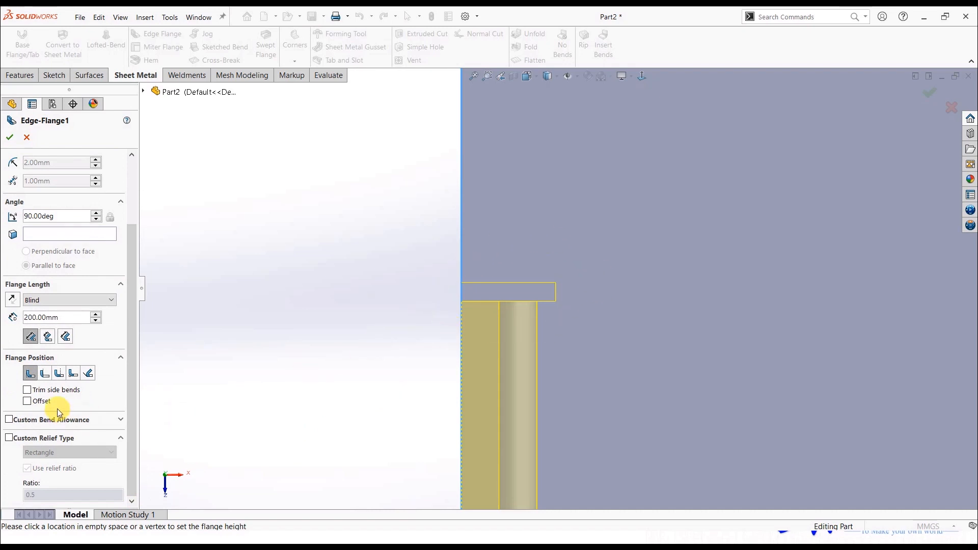
left_click(10, 438)
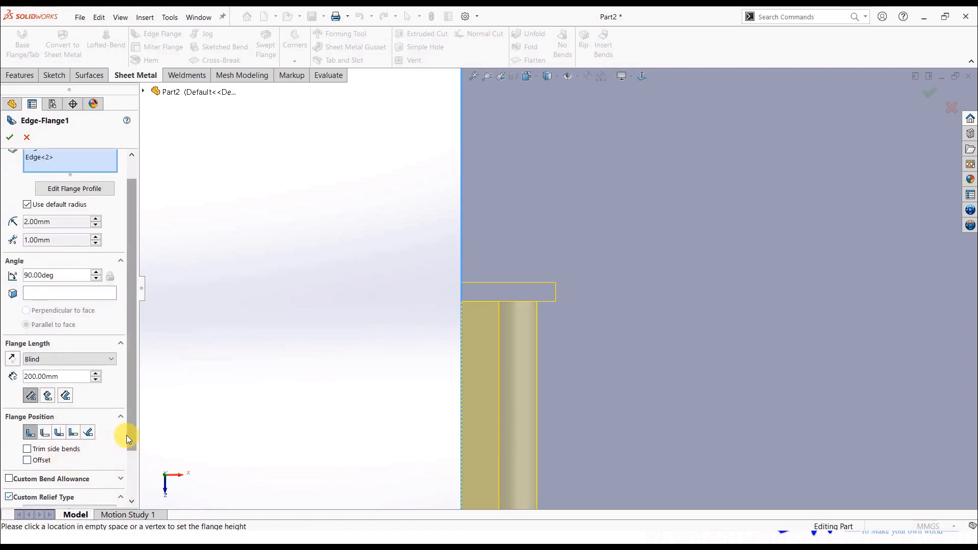
scroll(130, 501, "down", 2)
left_click(98, 453)
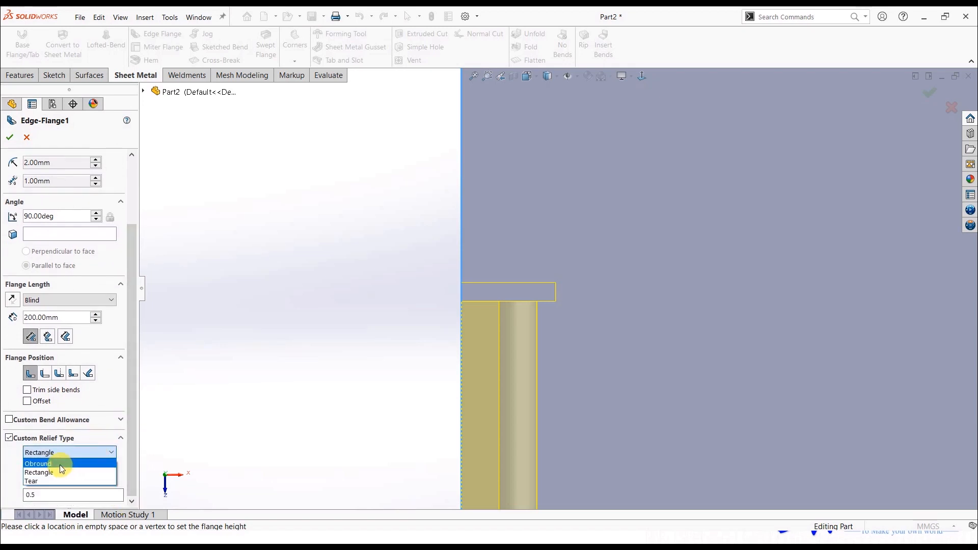
left_click(59, 464)
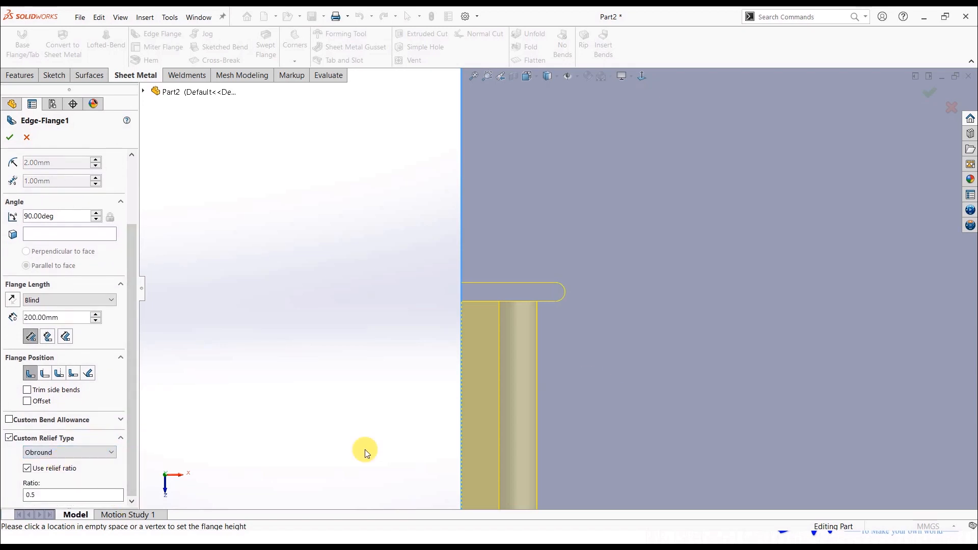
Step: Try the Tear relief type, restore Obround, and complete the edge flange edit
left_click(112, 452)
left_click(50, 482)
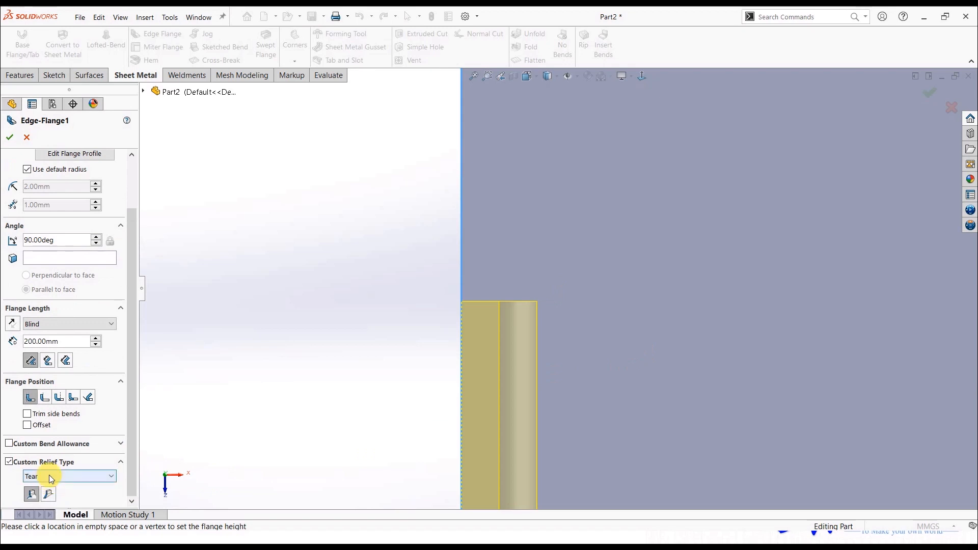
left_click(48, 476)
left_click(52, 488)
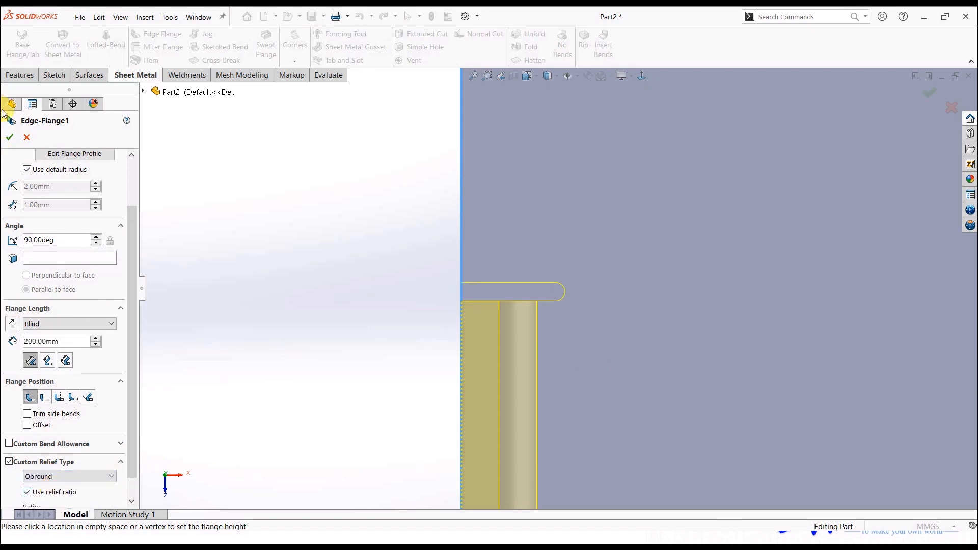
key("Return")
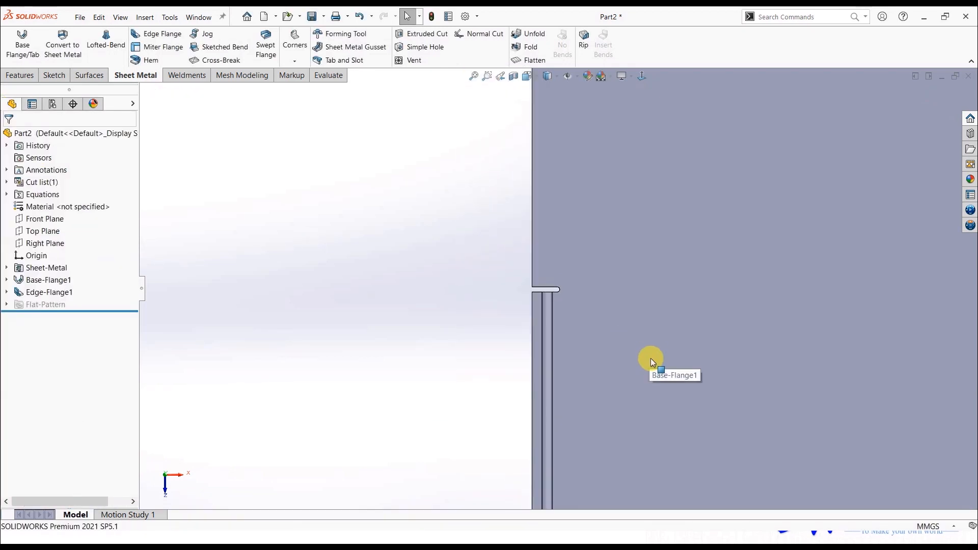
Step: Flatten the part, examine the flat pattern normal to its face, and return the part to its folded state
middle_click_drag(659, 203, 625, 305)
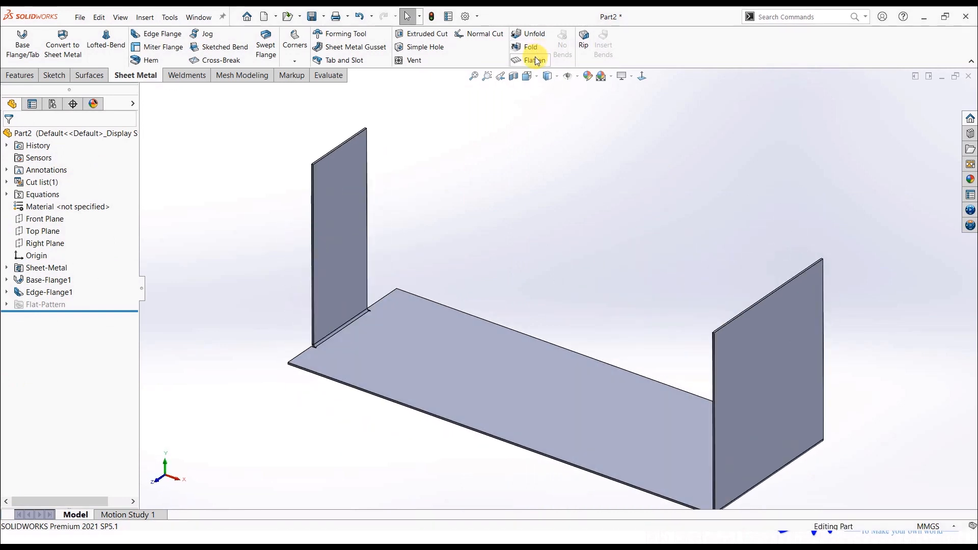
left_click(530, 60)
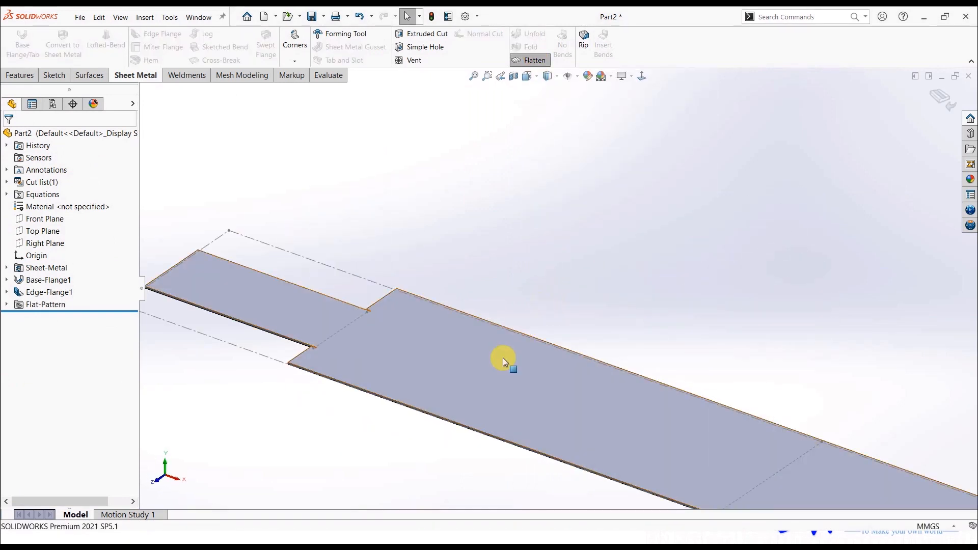
left_click(500, 359)
left_click(642, 76)
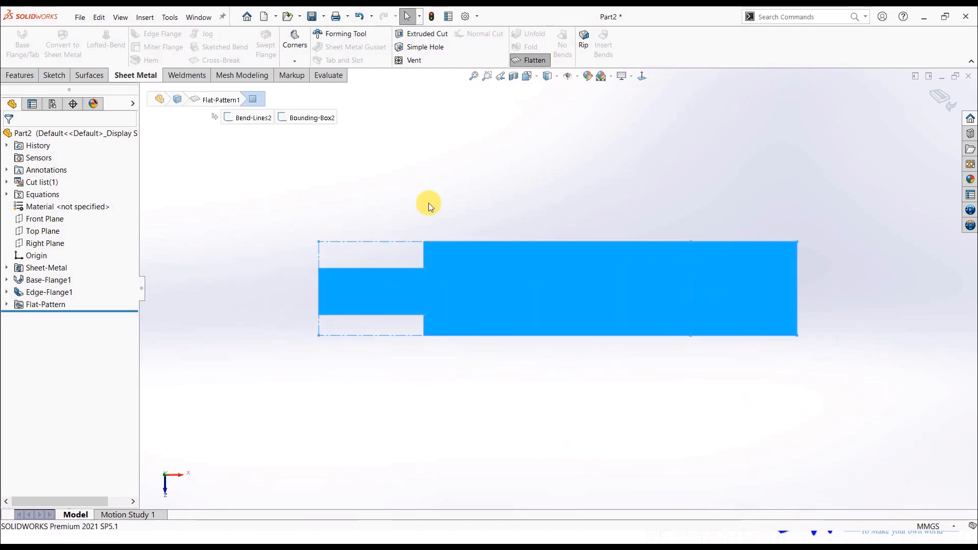
left_click(825, 200)
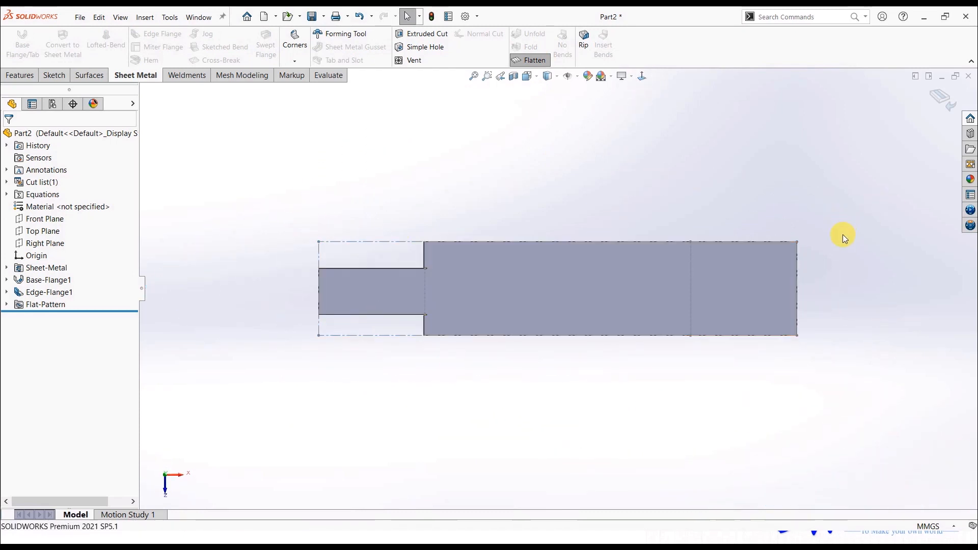
scroll(583, 287, "down", 2)
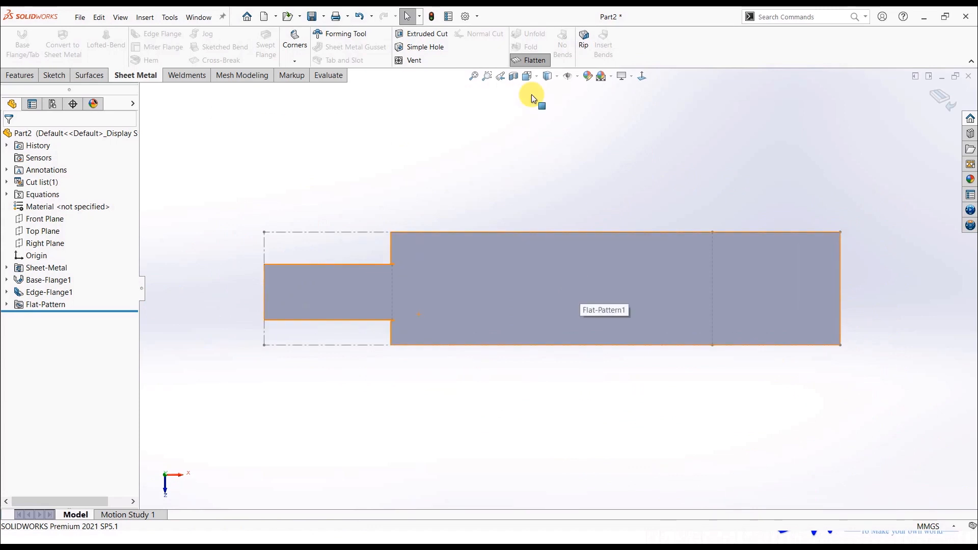
left_click(531, 62)
middle_click_drag(548, 305, 565, 233)
middle_click_drag(577, 267, 554, 218)
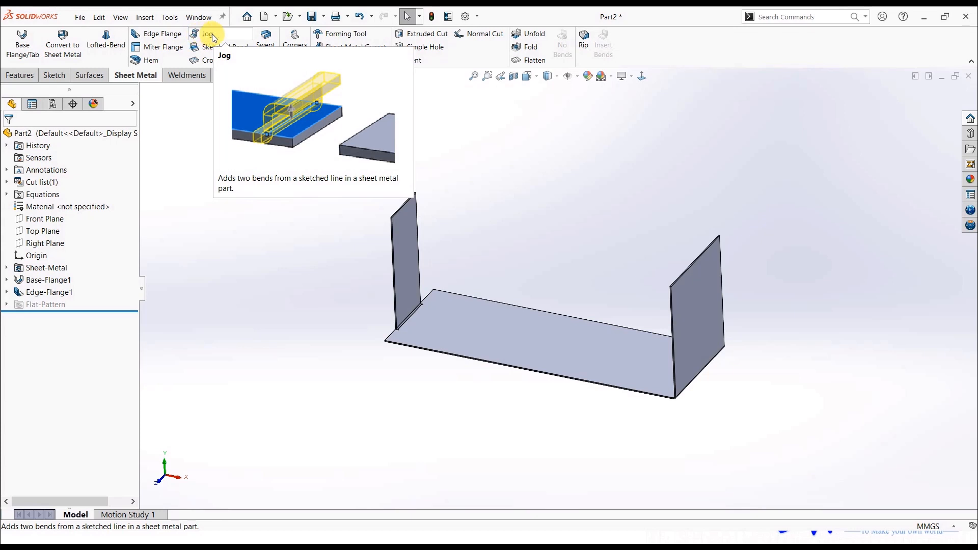
Step: Sketch a vertical line across the full width of the base face, about 118 mm from the narrowed-flange end
scroll(574, 316, "down", 2)
left_click(550, 331)
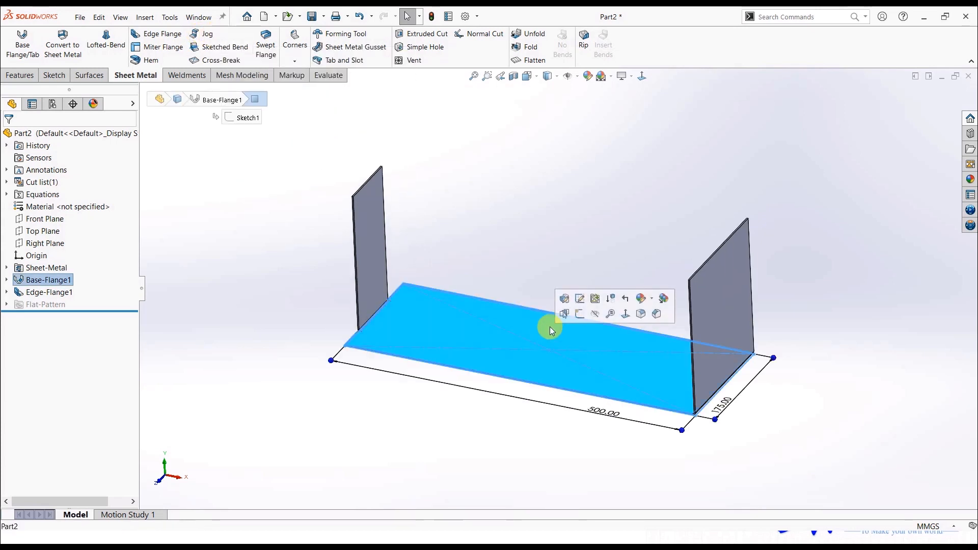
left_click(579, 312)
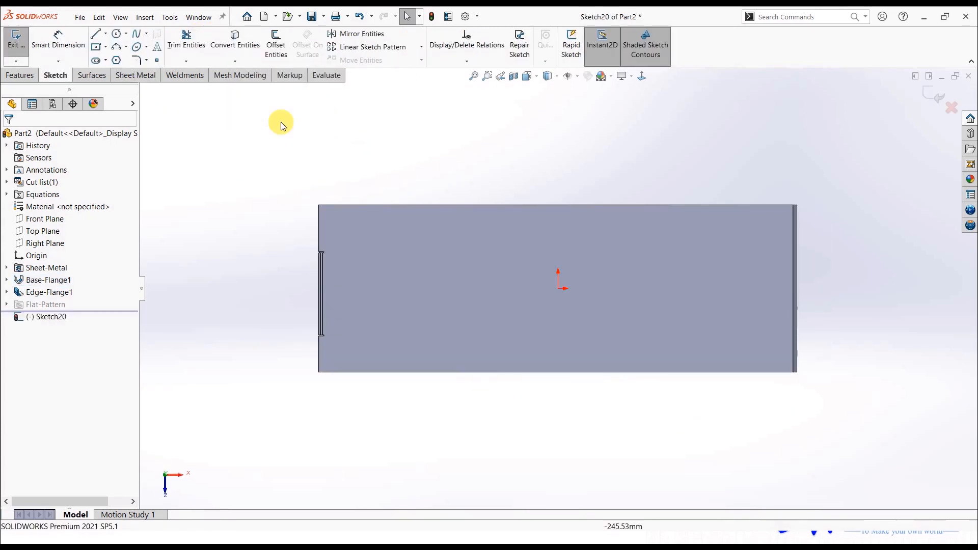
left_click(95, 34)
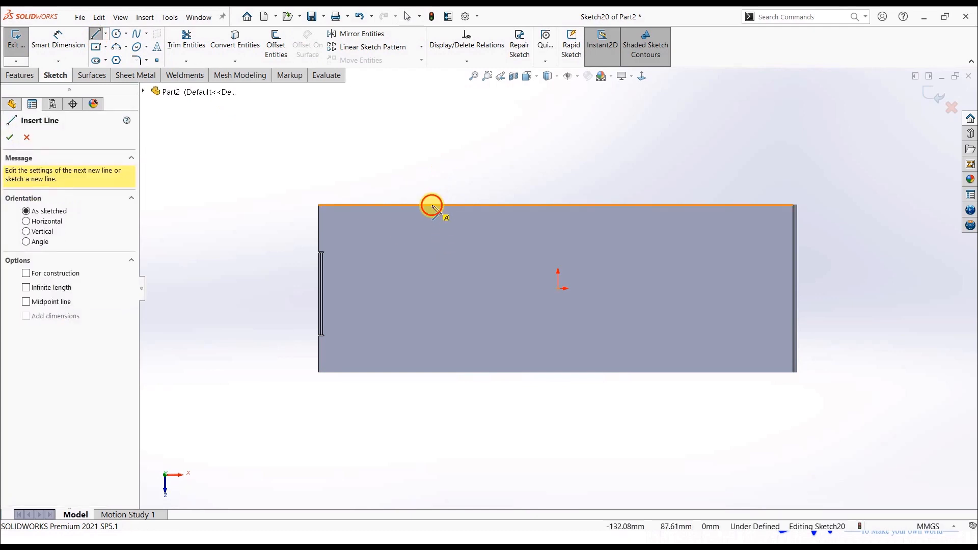
left_click(432, 206)
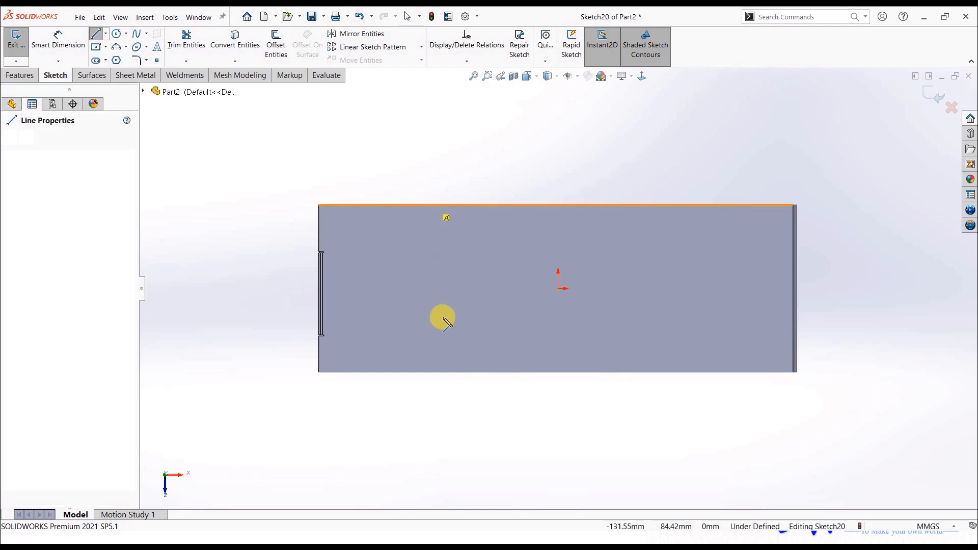
double_click(432, 373)
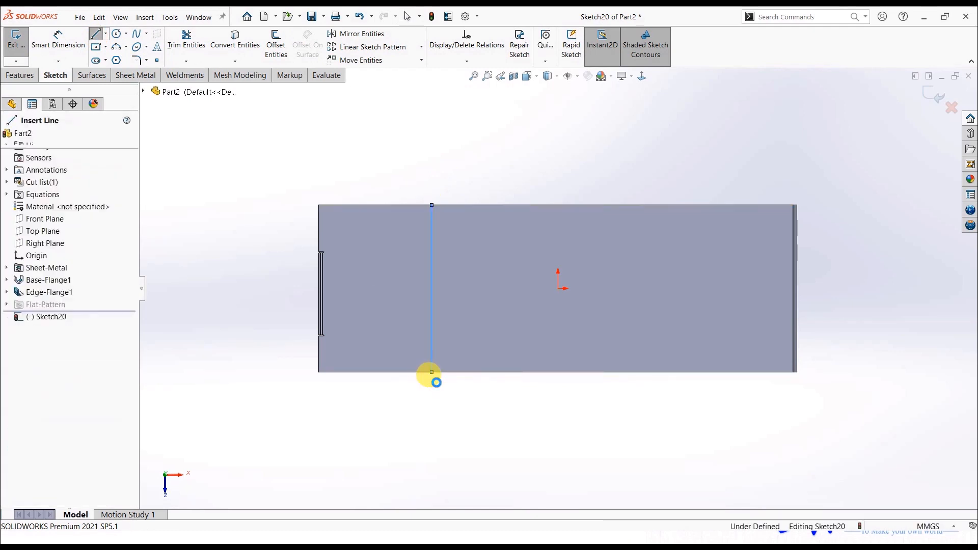
key("Escape")
Step: Dimension the line 100 mm from the base's narrowed-flange end and exit the sketch
left_click(58, 43)
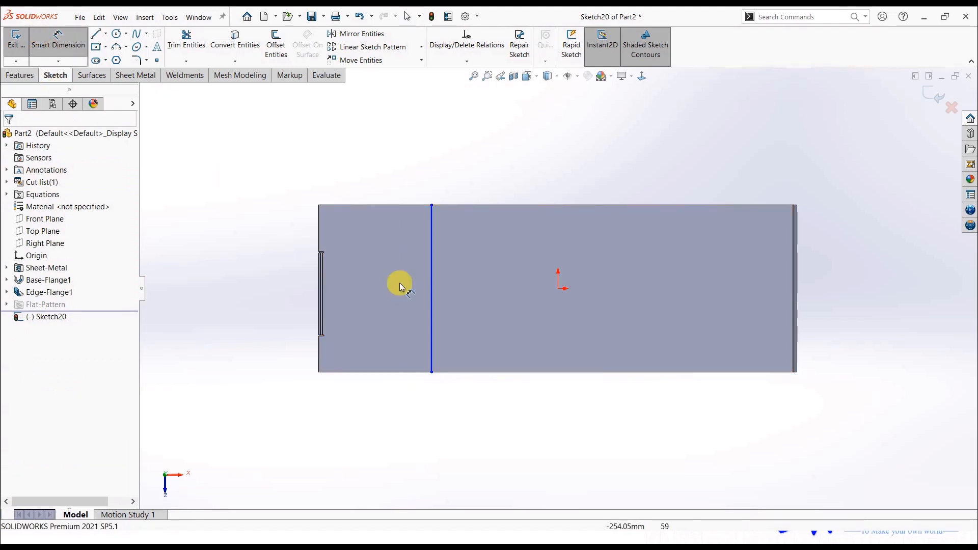
left_click(433, 251)
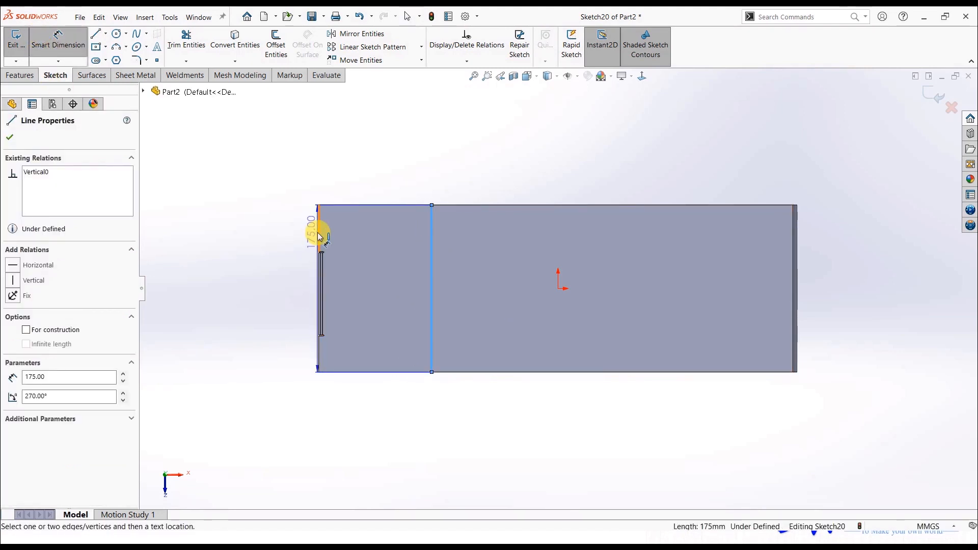
left_click(319, 237)
left_click(356, 247)
type("100")
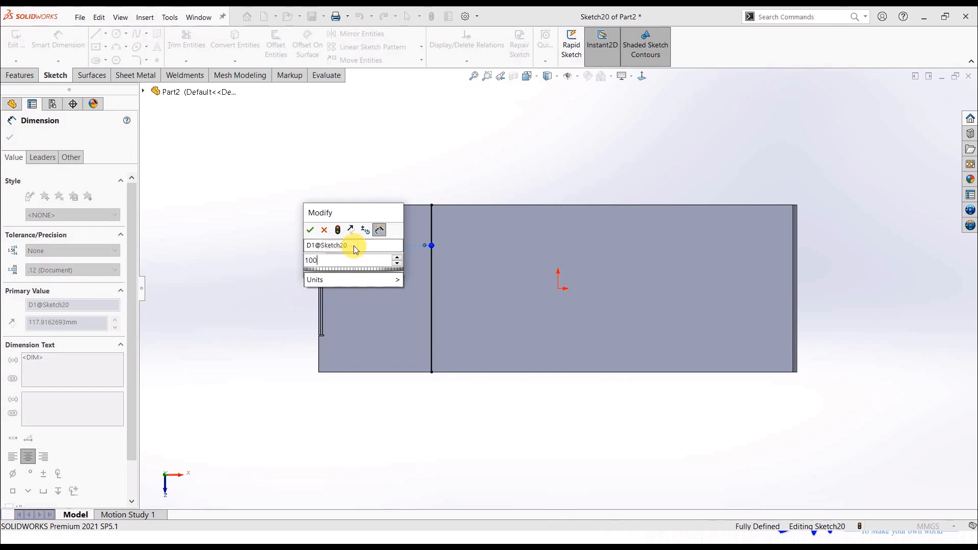
key("Return")
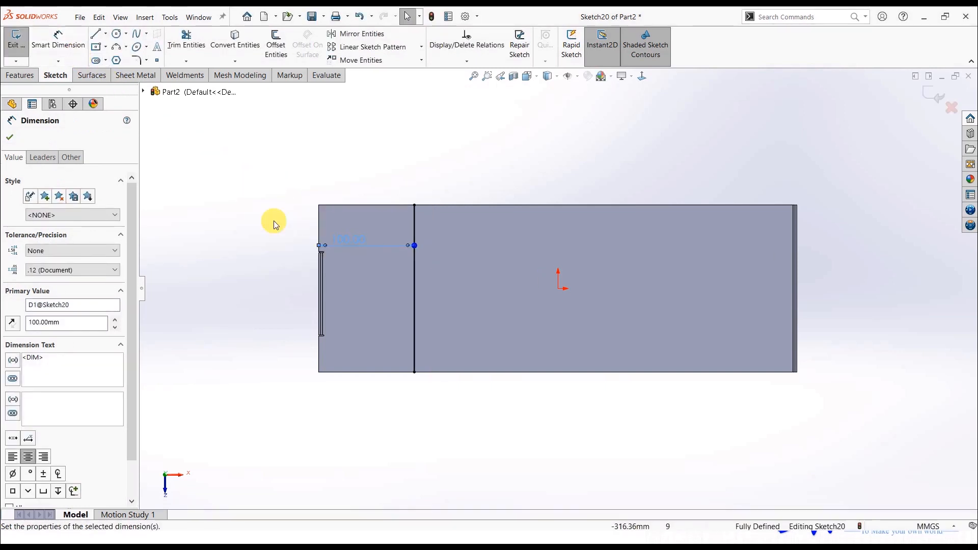
left_click(251, 324)
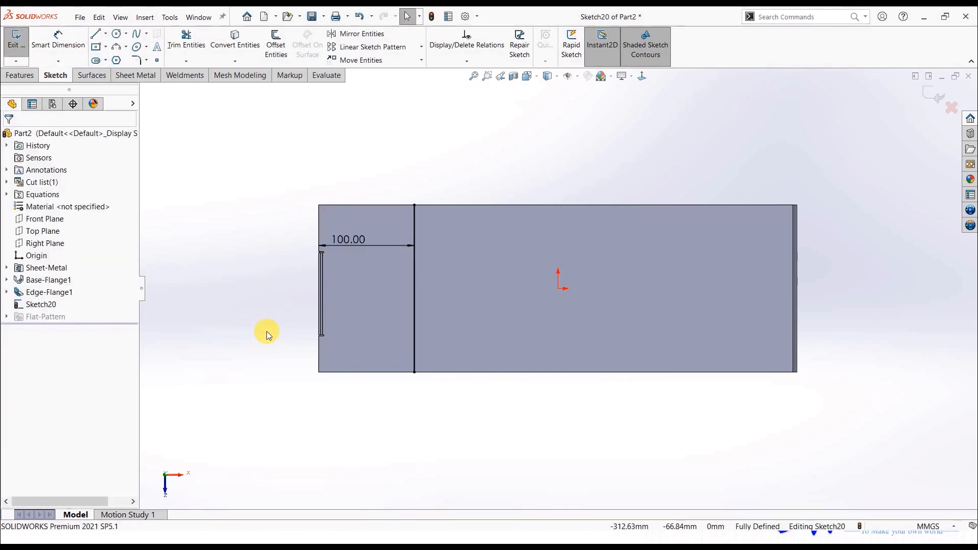
mouse_move(267, 331)
middle_mouse_down()
mouse_move(258, 201)
mouse_move(230, 247)
middle_mouse_up()
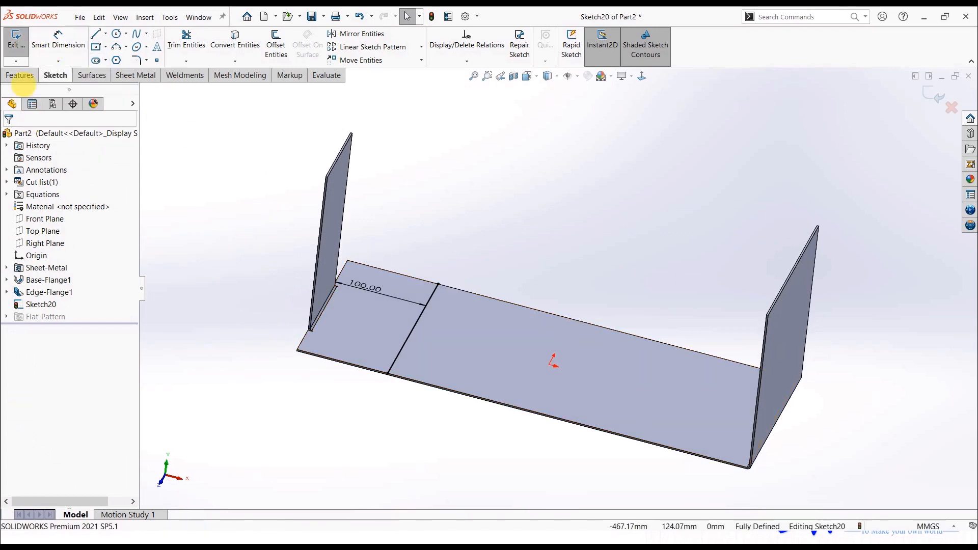
left_click(17, 41)
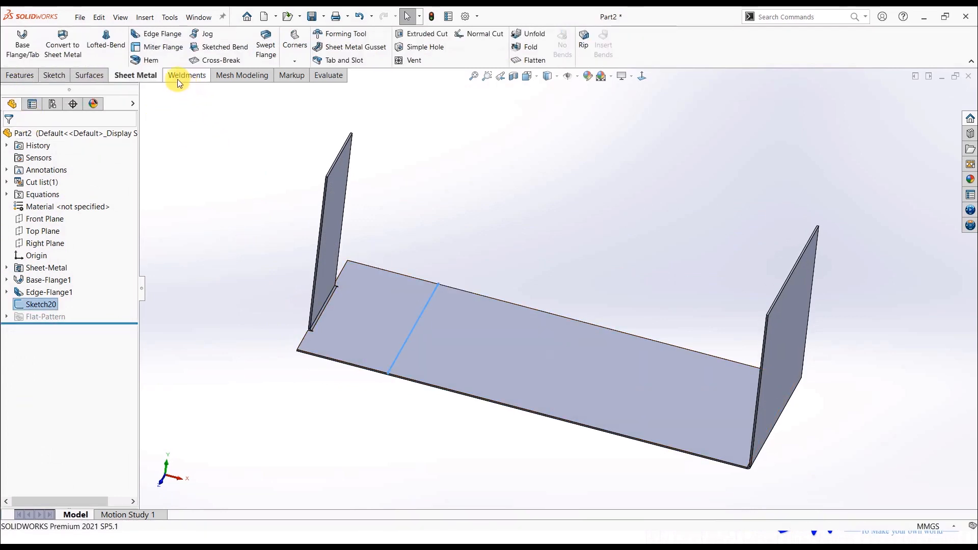
Step: Start a Jog from the sketched line with the base's longer portion as fixed face and a blind offset of 150 mm
left_click(204, 34)
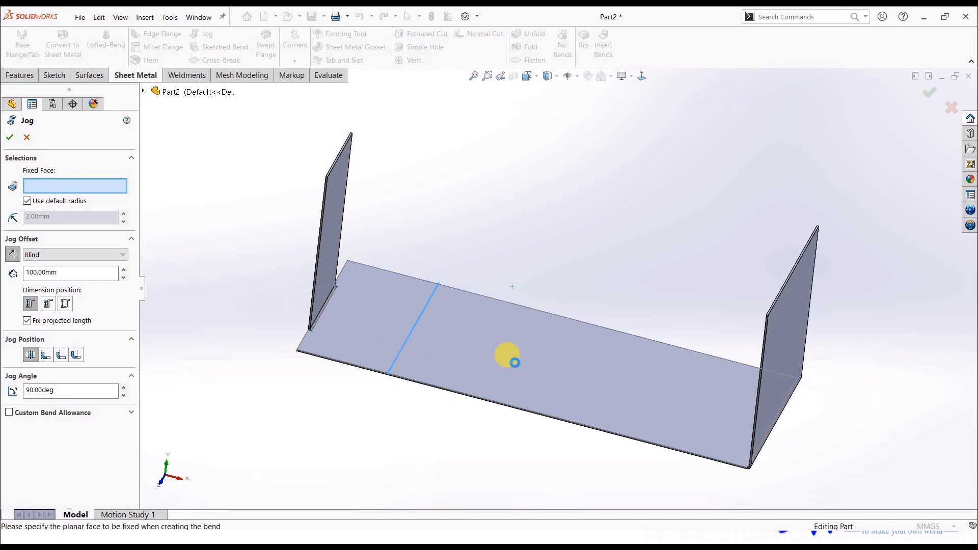
left_click(514, 362)
middle_click_drag(525, 427, 533, 365)
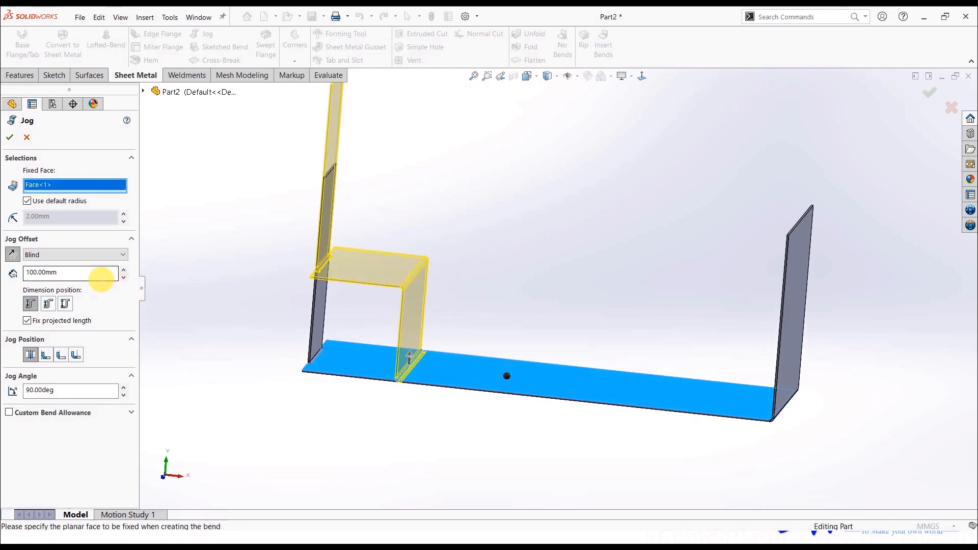
left_click(102, 279)
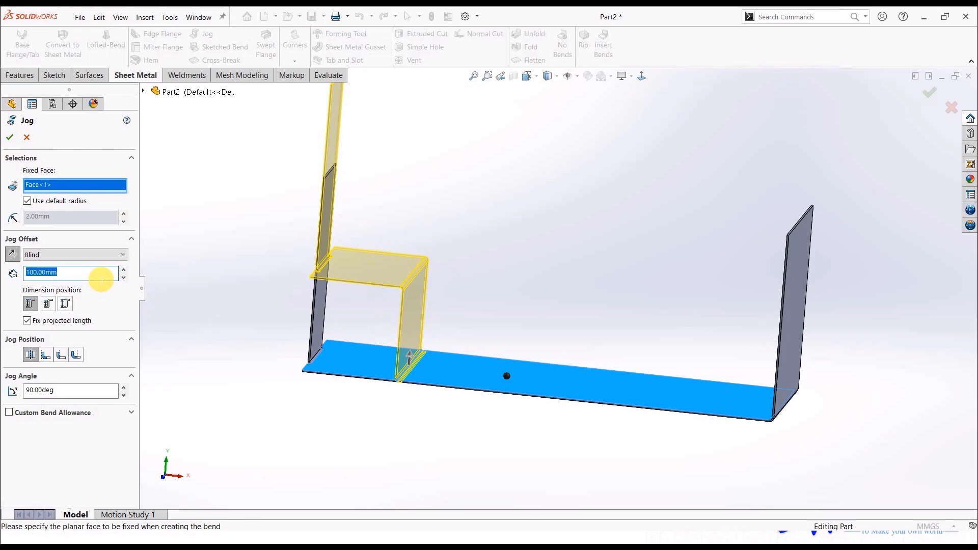
type("150")
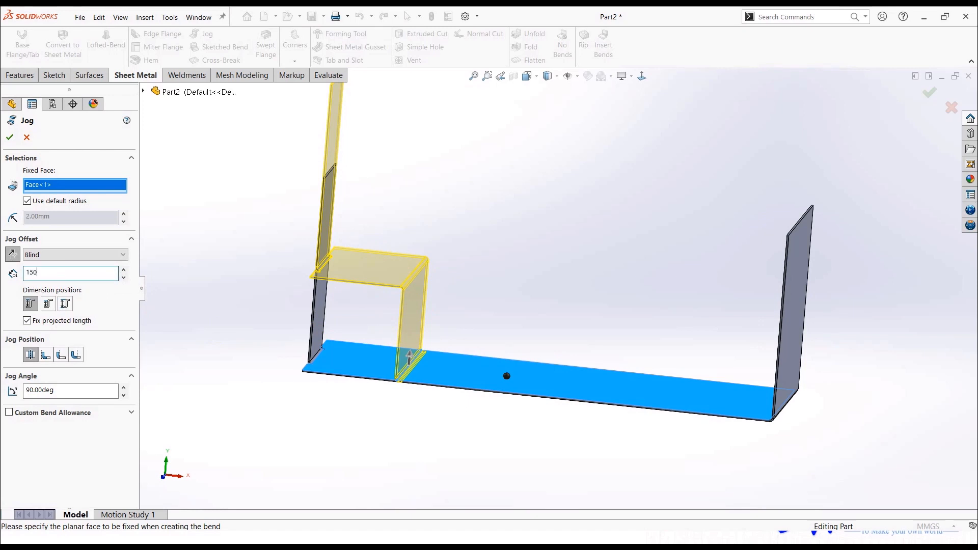
key("Return")
Step: Try the base's shorter portion as the jog's fixed face, switch back to the longer portion, and inspect the preview near the bend line
left_click(352, 362)
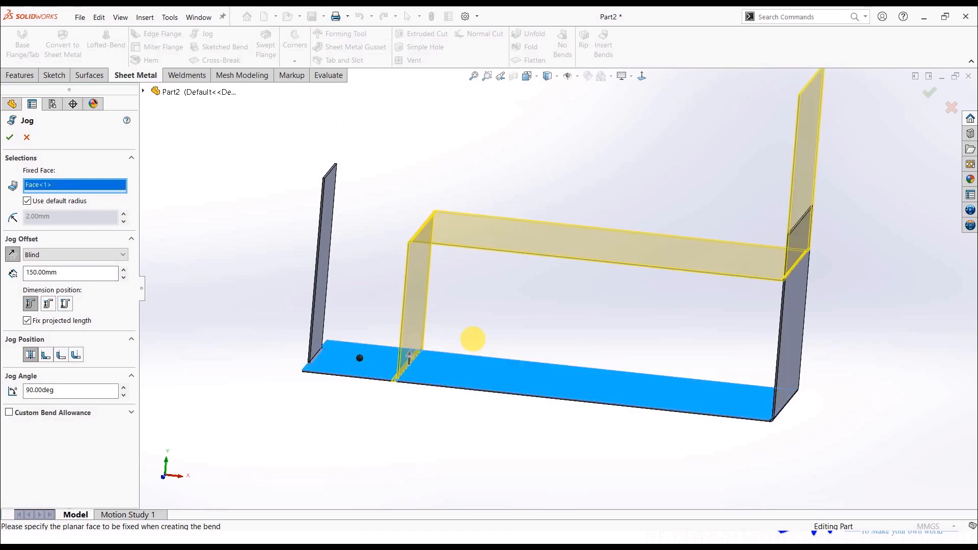
left_click(475, 369)
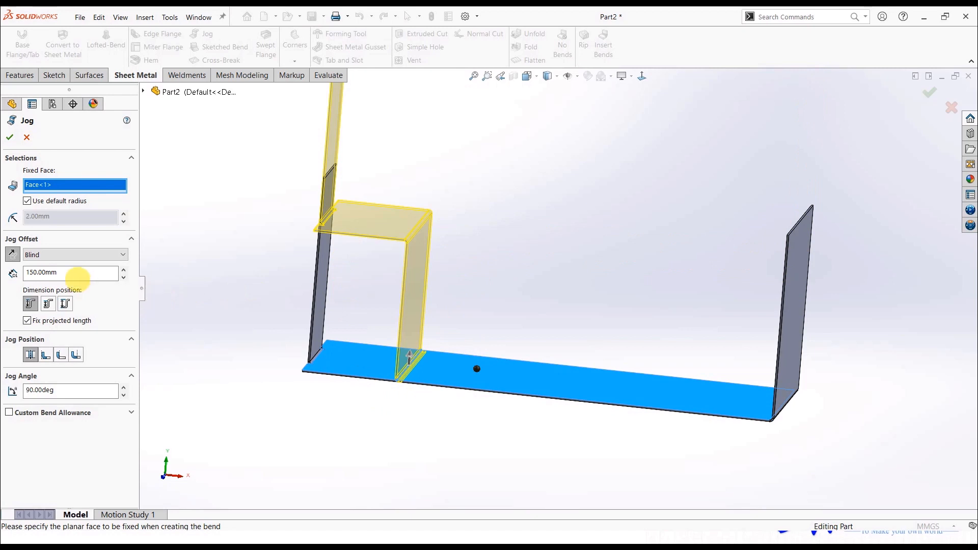
middle_click_drag(326, 322, 403, 351)
scroll(533, 386, "down", 2)
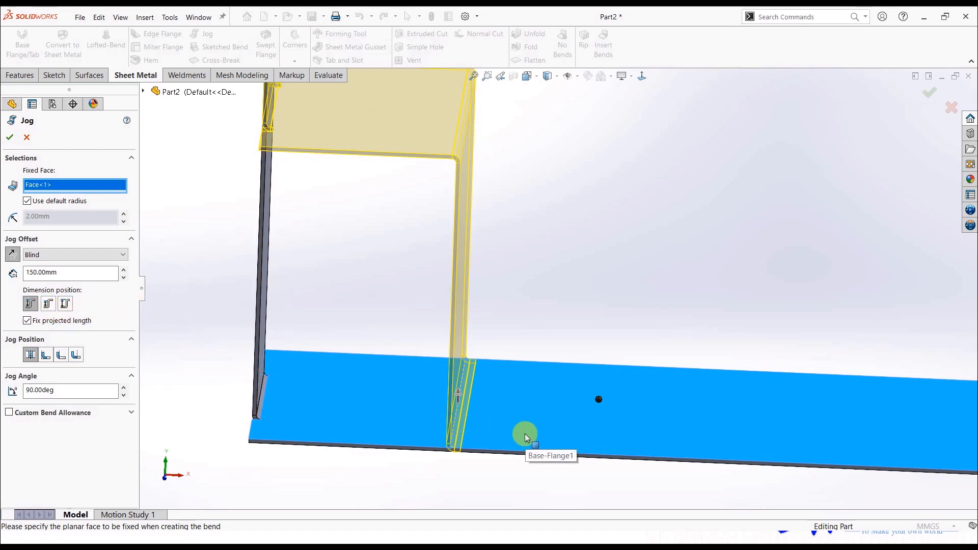
Step: Try the jog's alternative dimension positions and return to the outside offset option
middle_click_drag(525, 433, 444, 290)
middle_click_drag(476, 355, 463, 411)
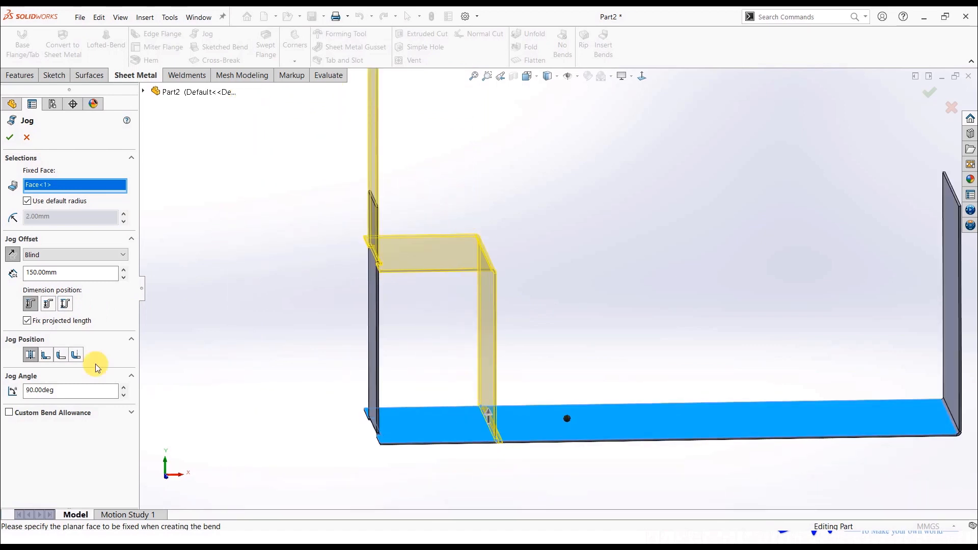
left_click(63, 303)
left_click(53, 303)
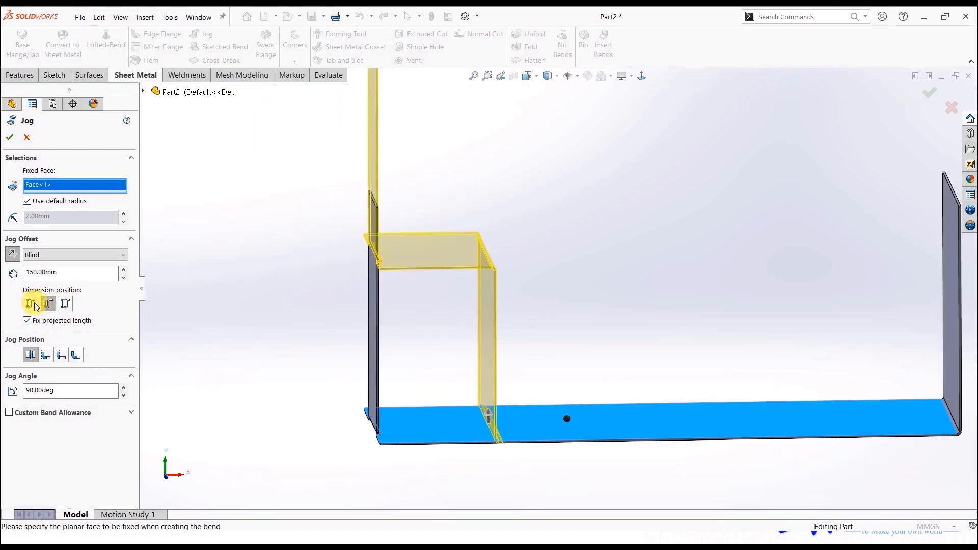
left_click(31, 304)
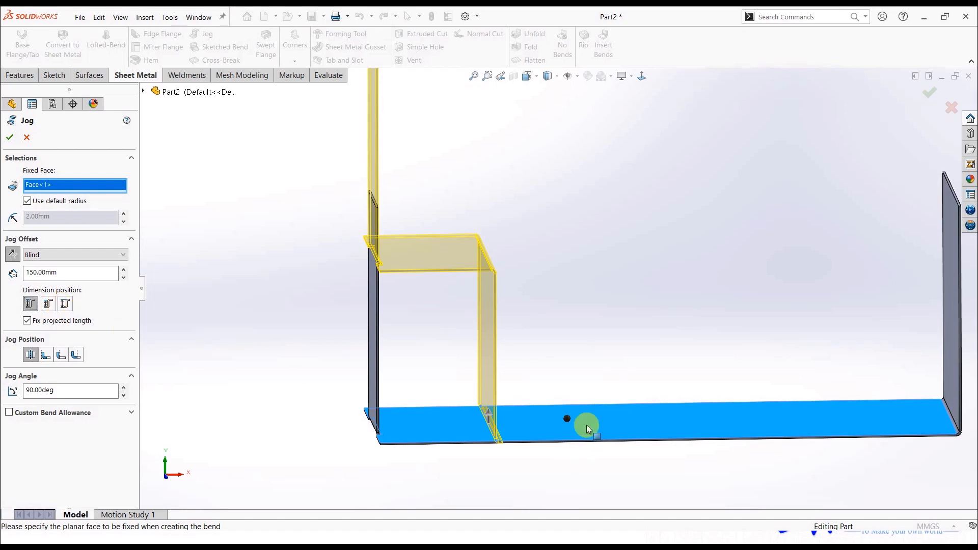
Step: Compare the jog positions material inside, material outside and bend outside near the bend line, and restore bend centerline
scroll(545, 423, "down", 1)
scroll(544, 423, "down", 1)
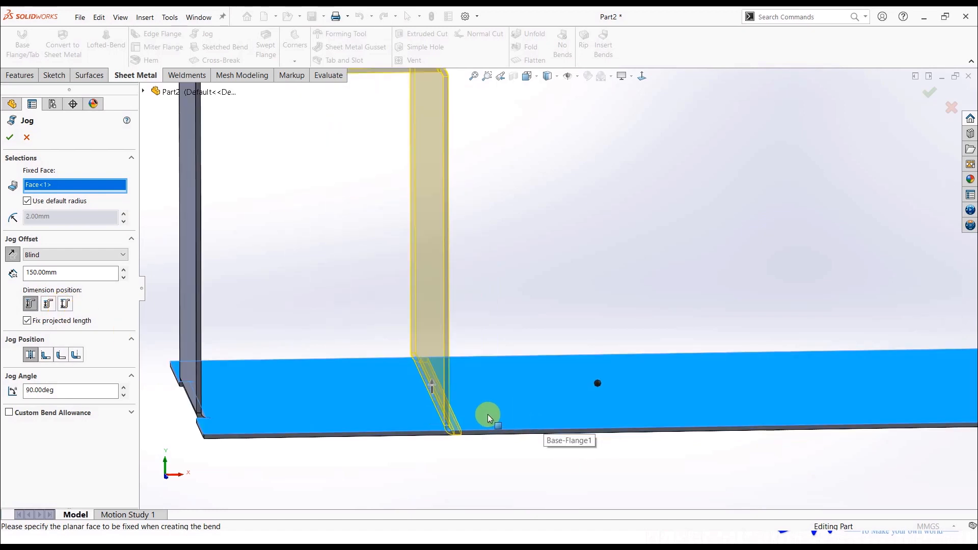
scroll(465, 399, "down", 2)
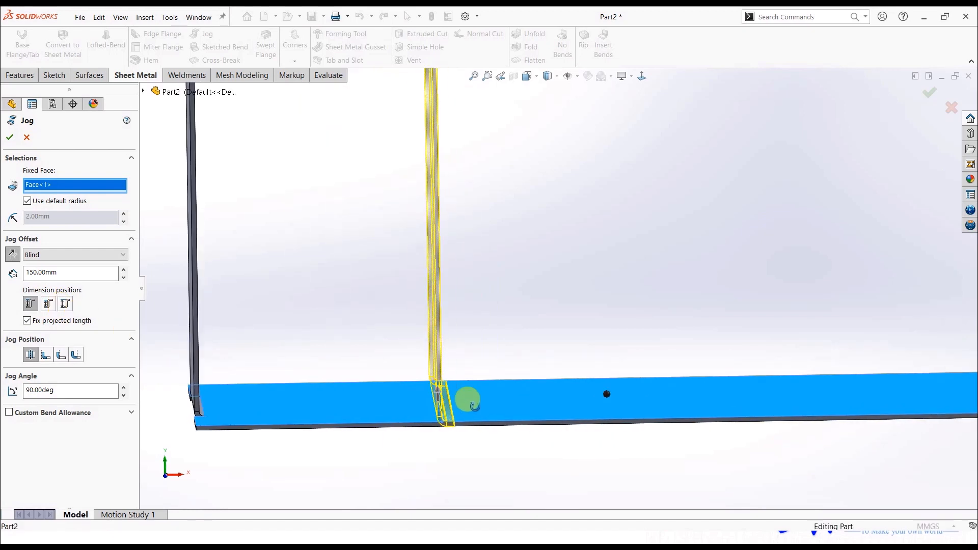
left_click(45, 355)
left_click(60, 355)
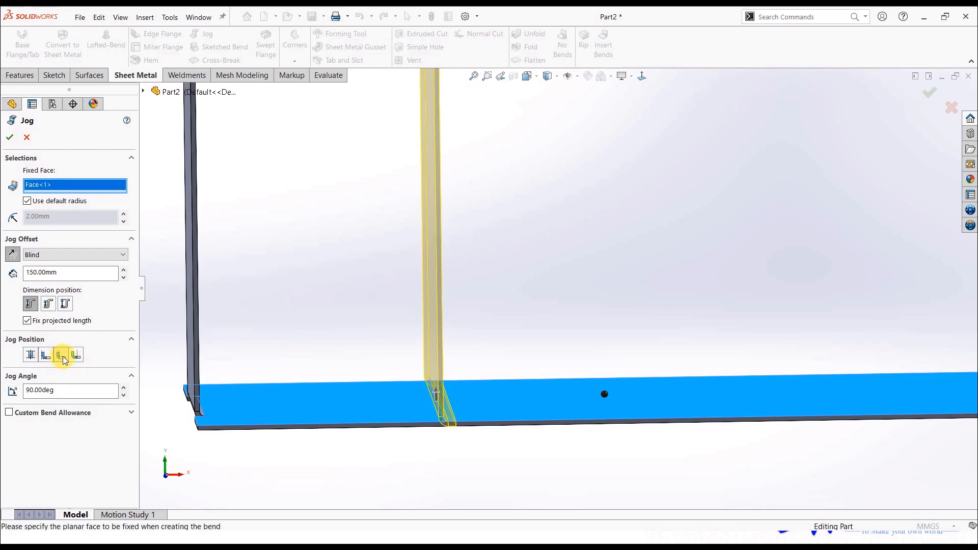
left_click(75, 356)
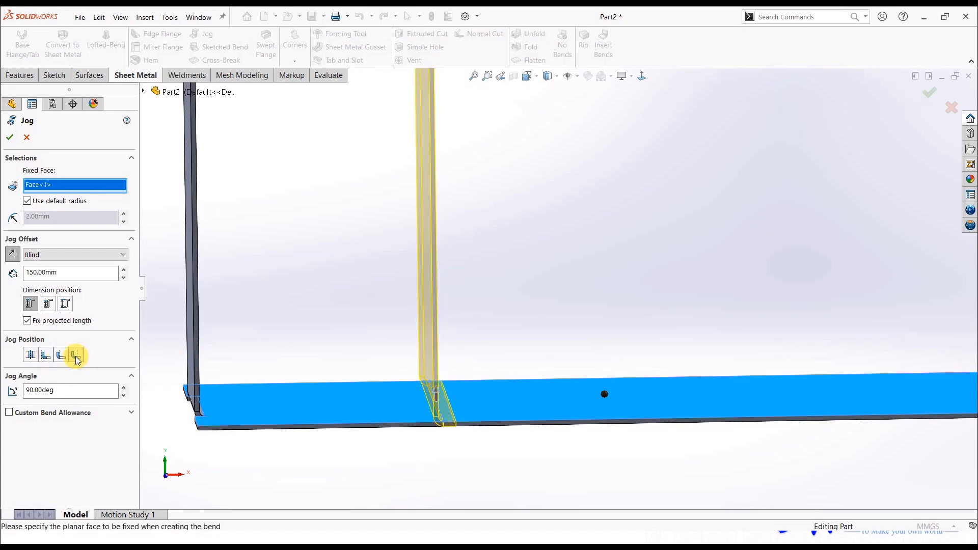
left_click(31, 355)
scroll(331, 457, "up", 4)
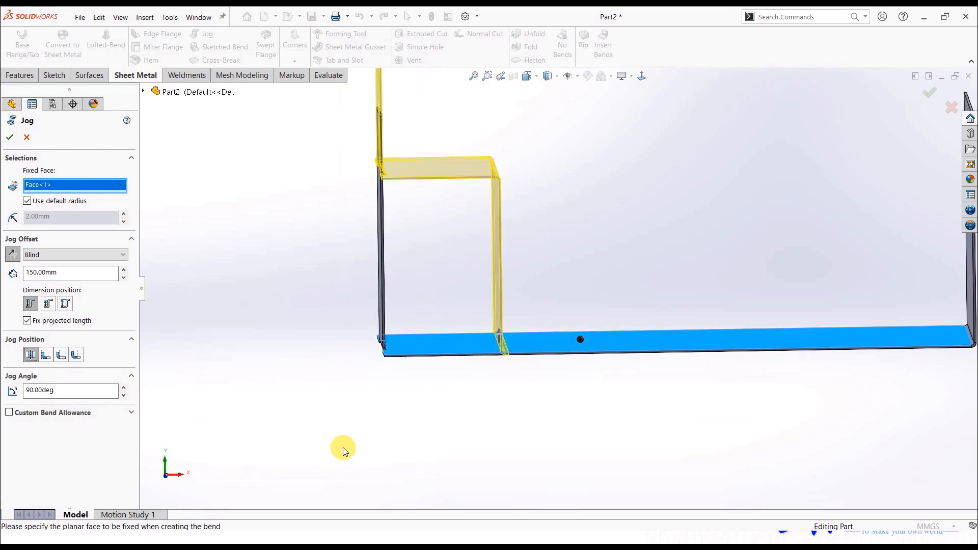
Step: Try larger jog angles in one-degree increments, set the angle back to 90 degrees and accept the jog
scroll(578, 257, "down", 1)
left_click(123, 387)
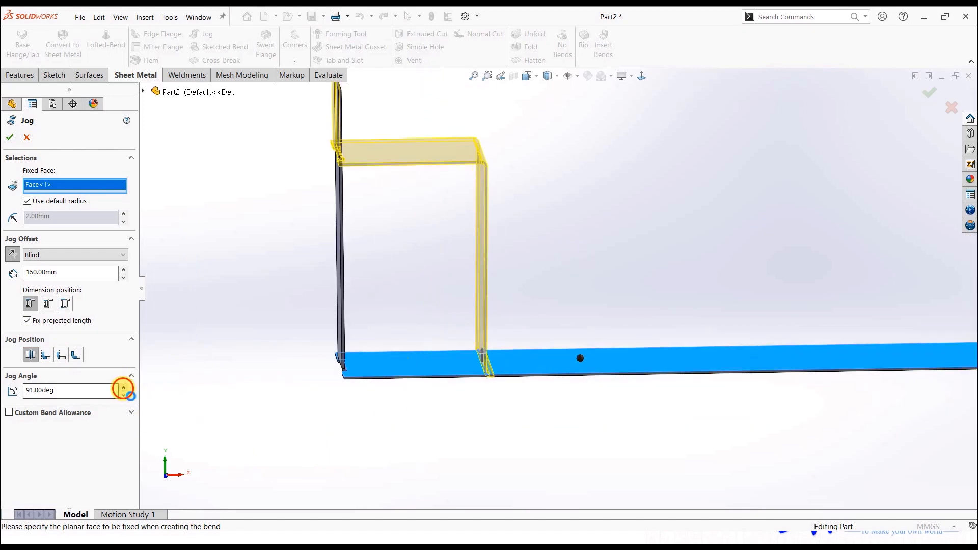
left_click(123, 387)
left_click(123, 387)
left_click(124, 387)
left_click(124, 396)
left_click(123, 396)
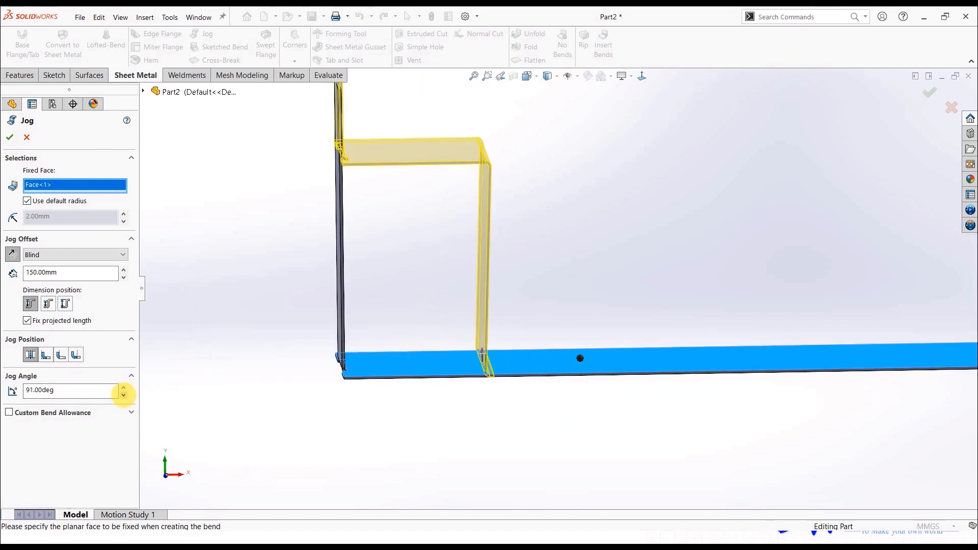
left_click(124, 396)
left_click(123, 396)
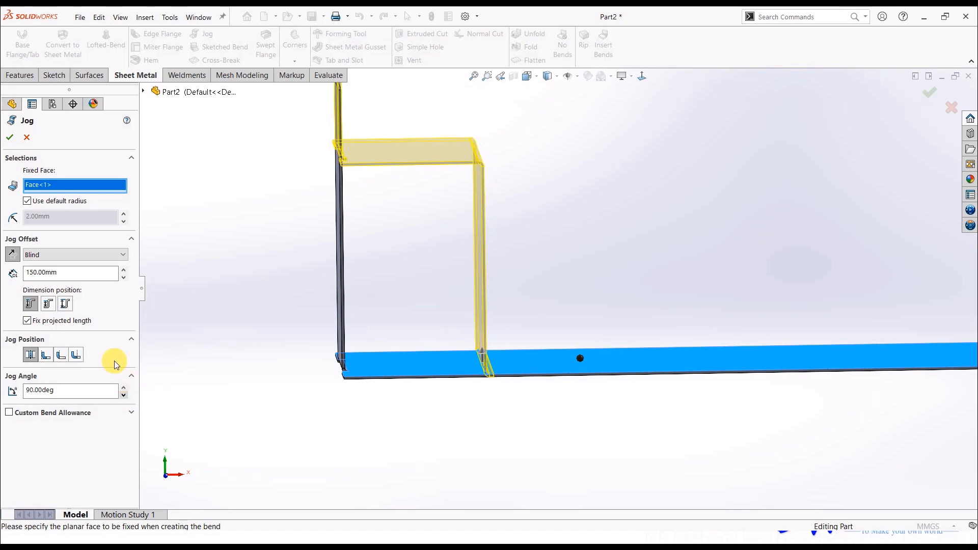
left_click(11, 136)
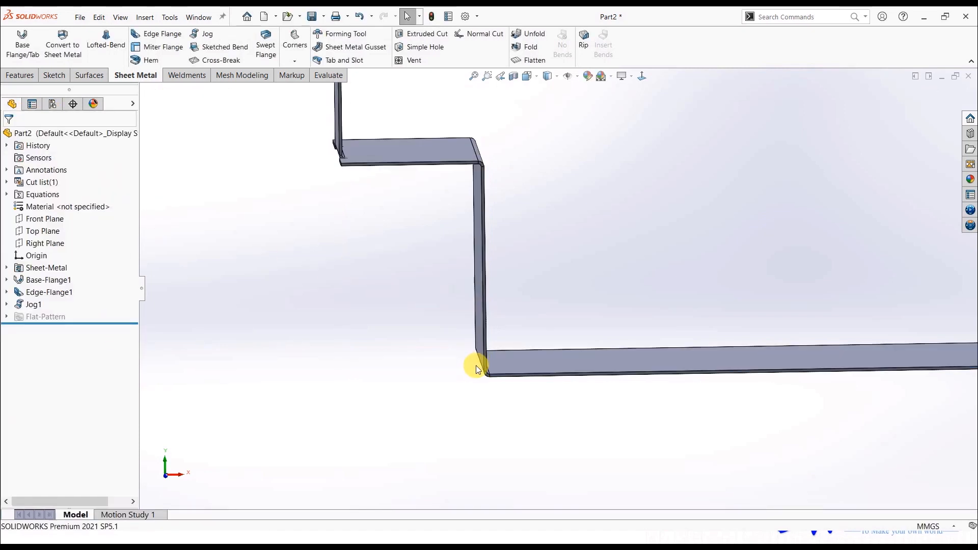
Step: Examine the finished jog from several angles, checking its raised face, both end flanges and the vertical wall
scroll(462, 342, "up", 2)
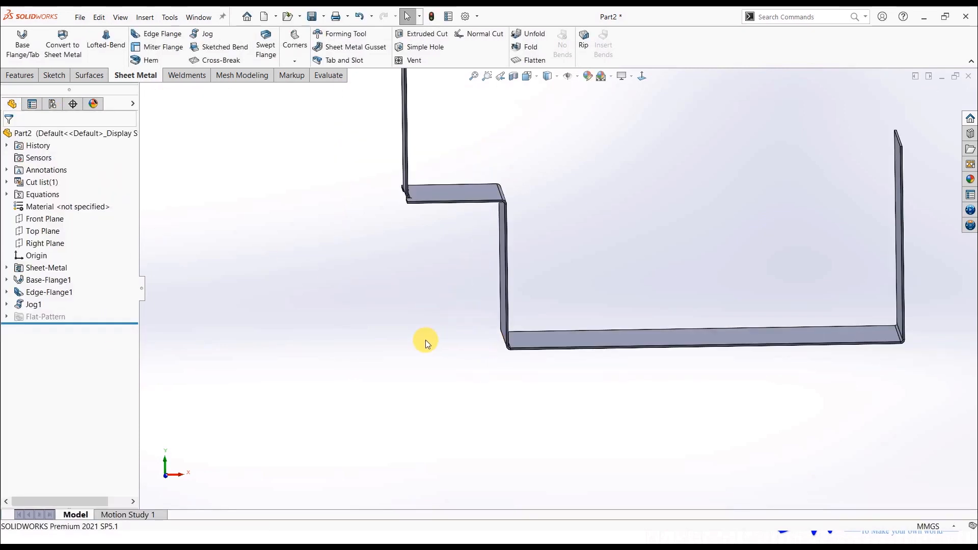
scroll(496, 344, "down", 1)
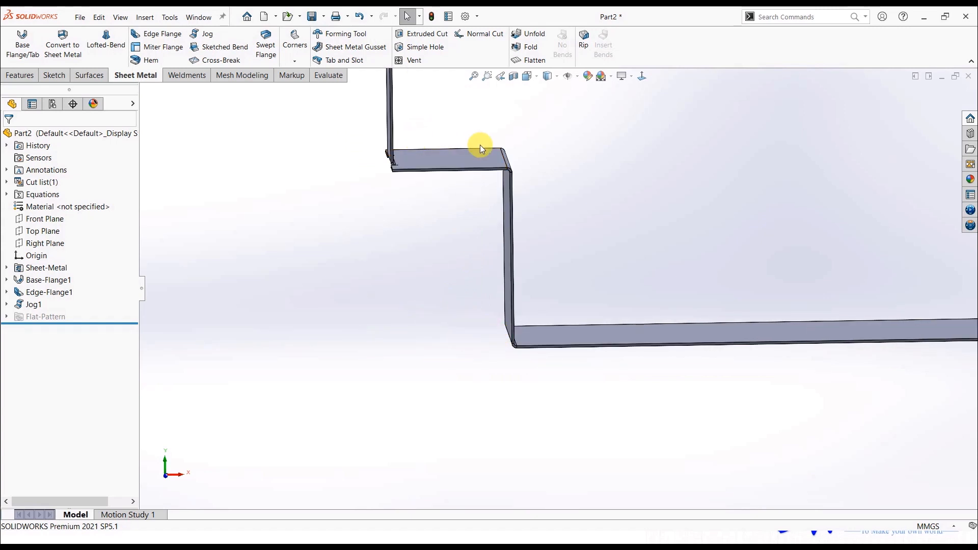
left_click(448, 157)
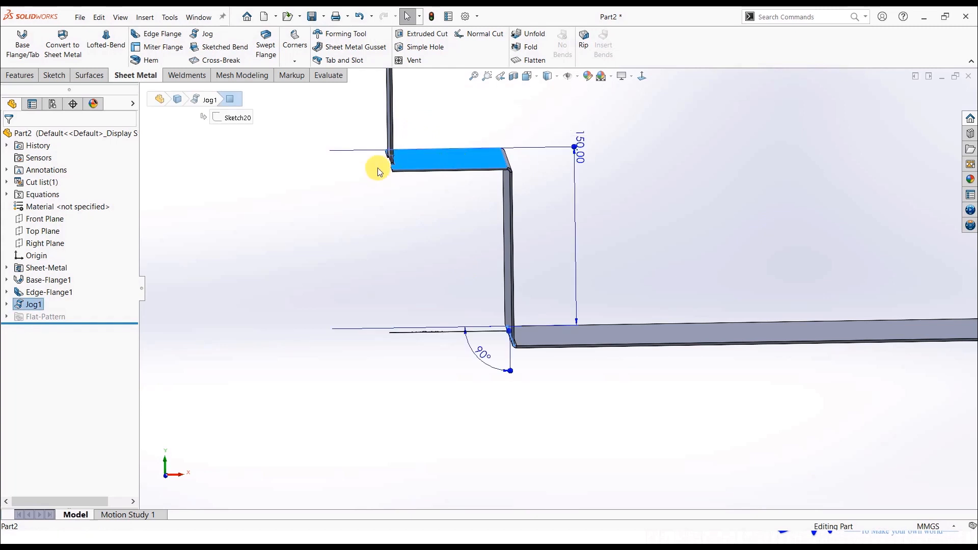
left_click(555, 236)
scroll(530, 326, "up", 3)
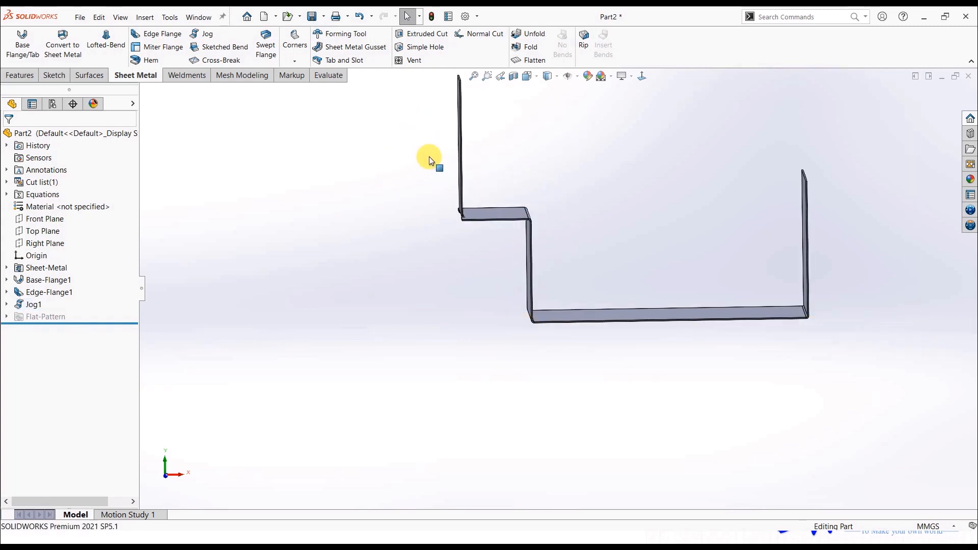
mouse_move(431, 160)
middle_mouse_down()
mouse_move(501, 186)
mouse_move(444, 214)
middle_mouse_up()
left_click(485, 208)
left_click(766, 295)
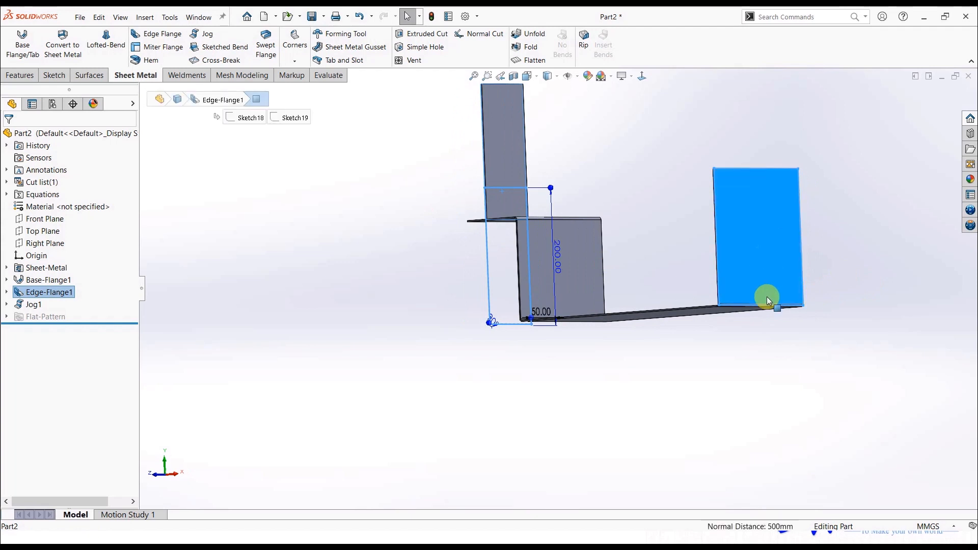
middle_click_drag(766, 296, 759, 349)
left_click(584, 361)
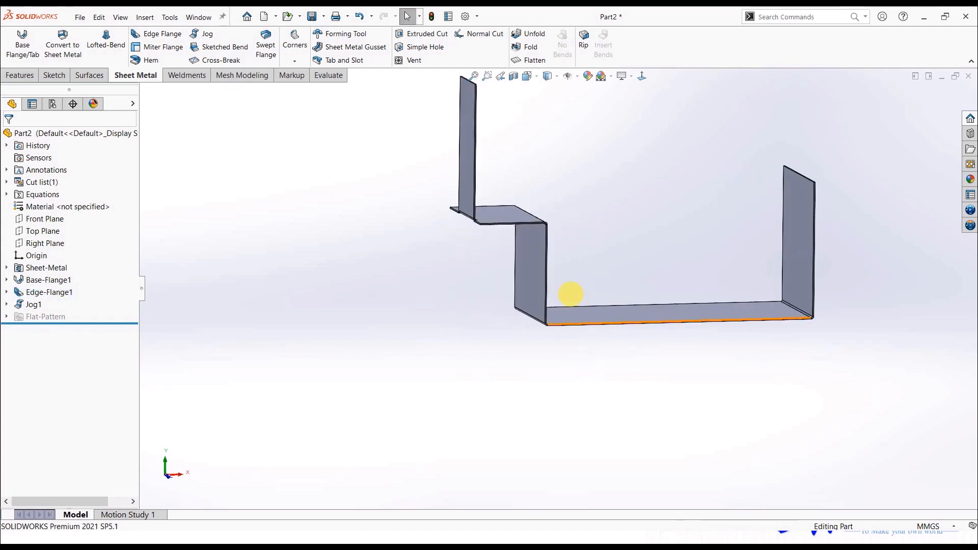
scroll(562, 279, "down", 2)
mouse_move(558, 279)
middle_mouse_down()
mouse_move(541, 280)
mouse_move(579, 256)
mouse_move(568, 289)
middle_mouse_up()
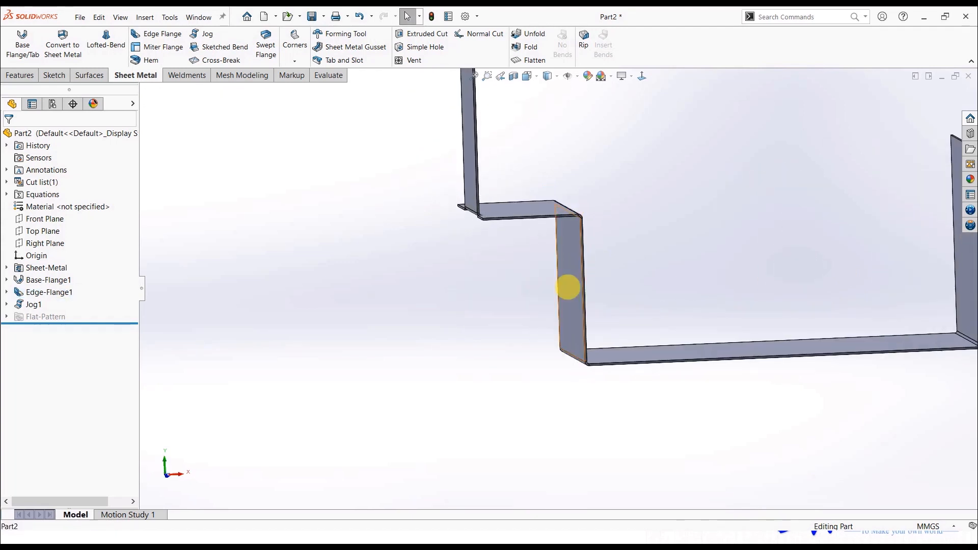
Step: Sketch a vertical 175 mm line across the remaining base face, about 63 mm from the origin towards the full-width flange
left_click(212, 35)
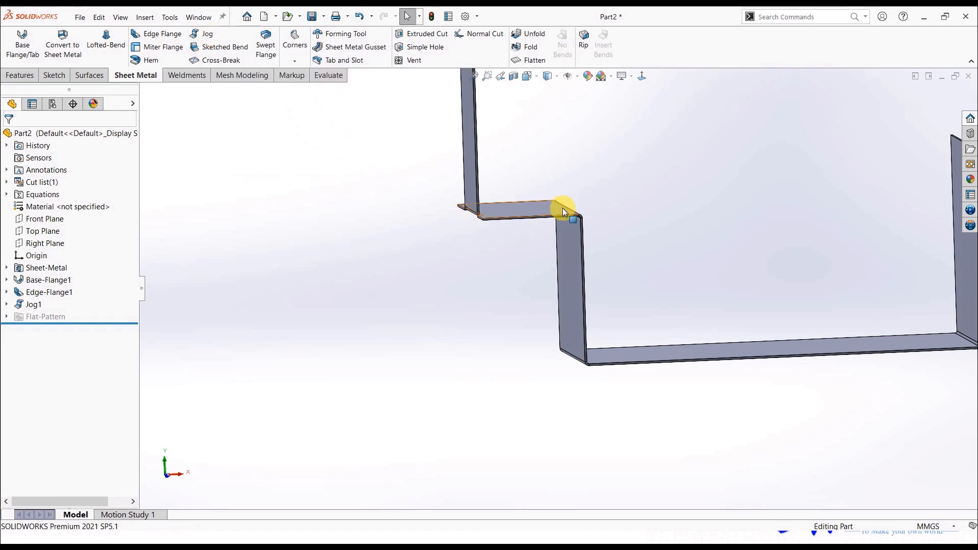
middle_click_drag(585, 362, 648, 317)
left_click(648, 317)
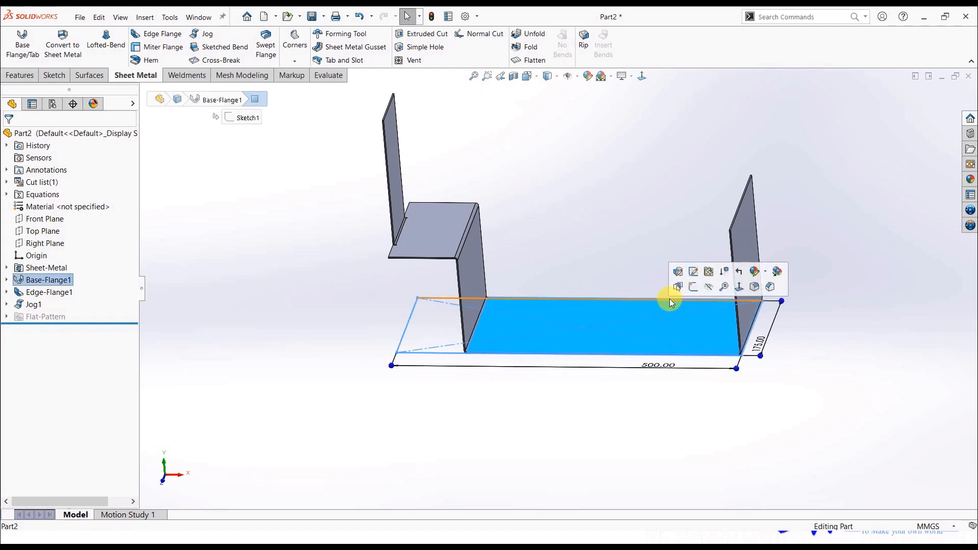
left_click(687, 293)
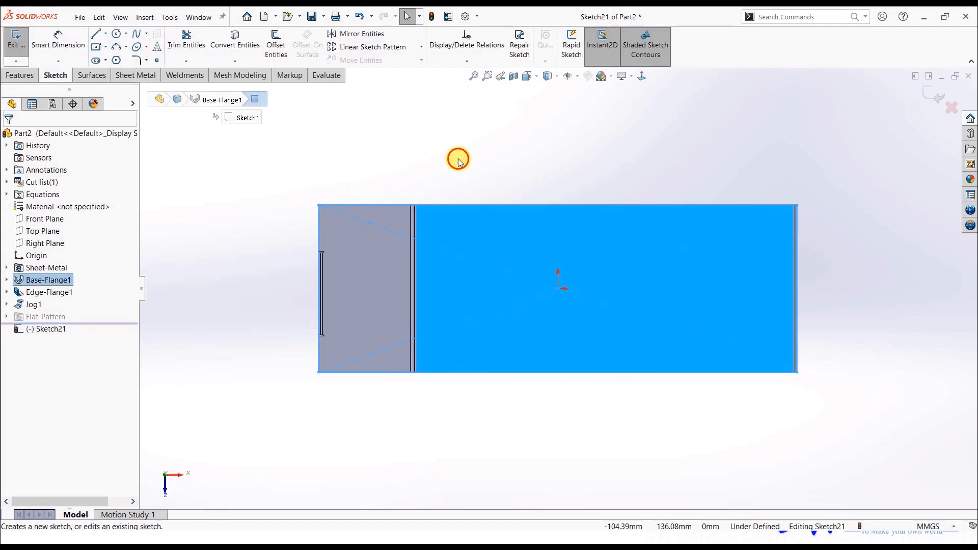
left_click(96, 34)
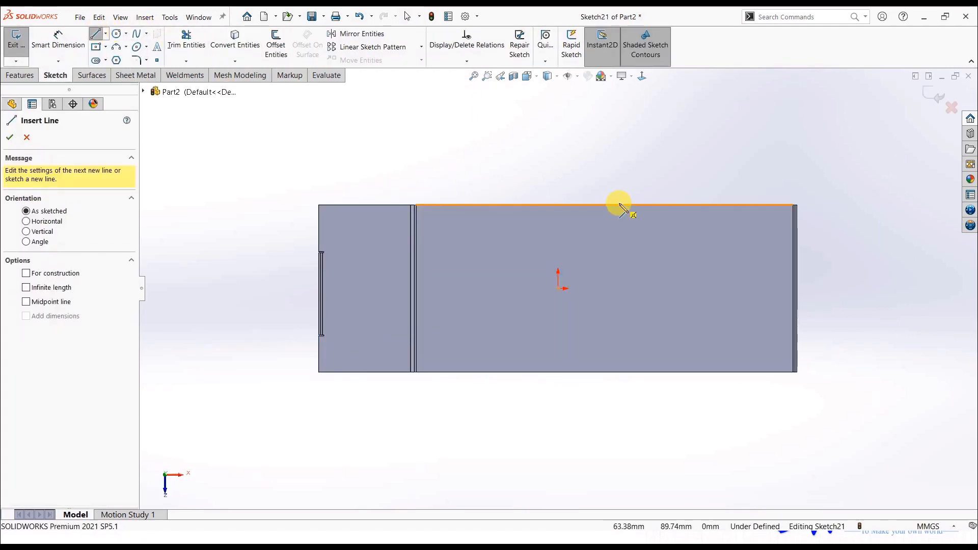
left_click(605, 205)
left_click(616, 371)
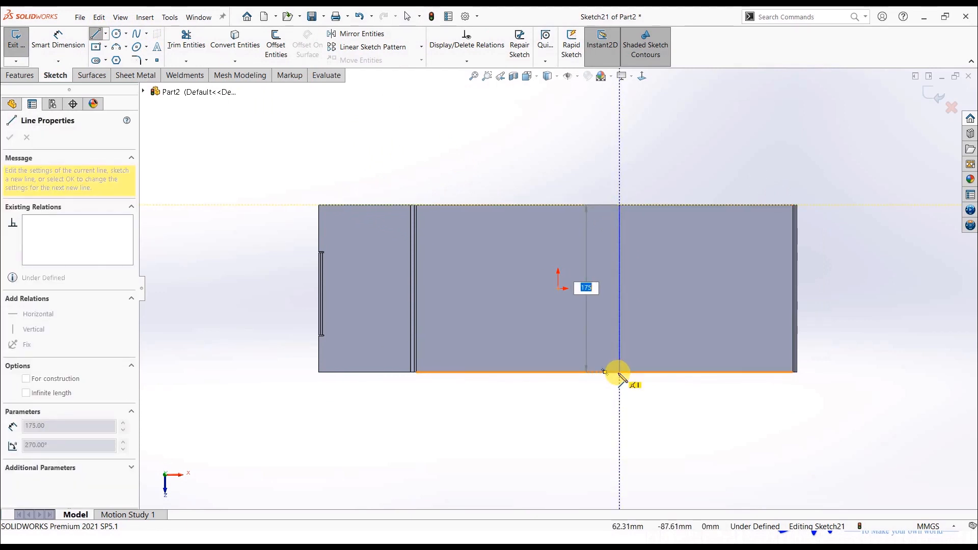
Step: Exit the sketch into a Jog on the new line and set the base portion beside the first jog as fixed face
left_click(15, 40)
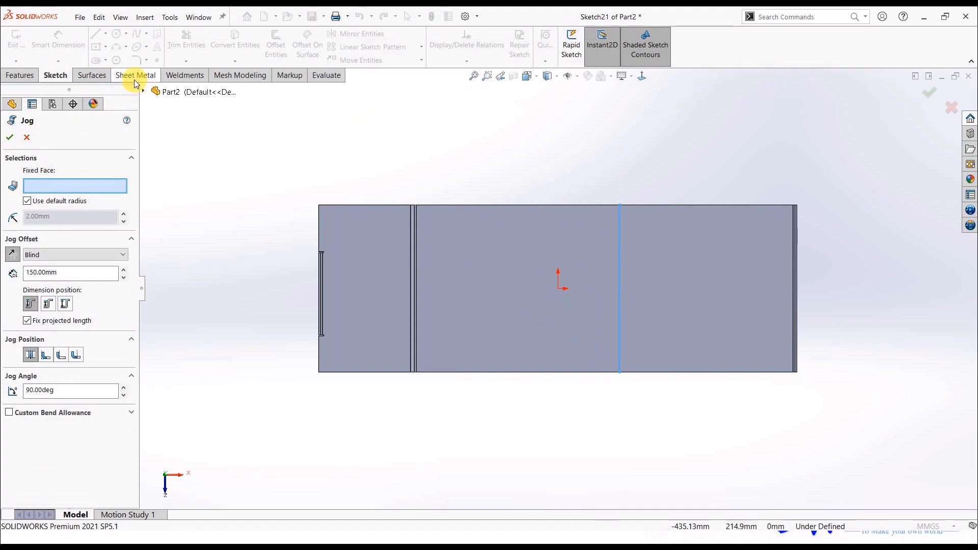
mouse_move(433, 260)
middle_mouse_down()
mouse_move(476, 266)
mouse_move(478, 368)
middle_mouse_up()
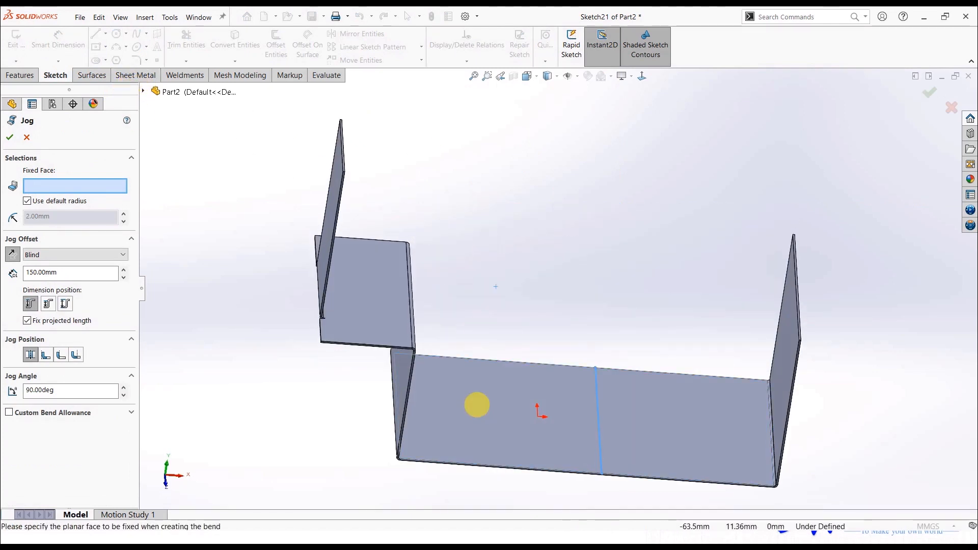
left_click(485, 408)
scroll(606, 344, "up", 3)
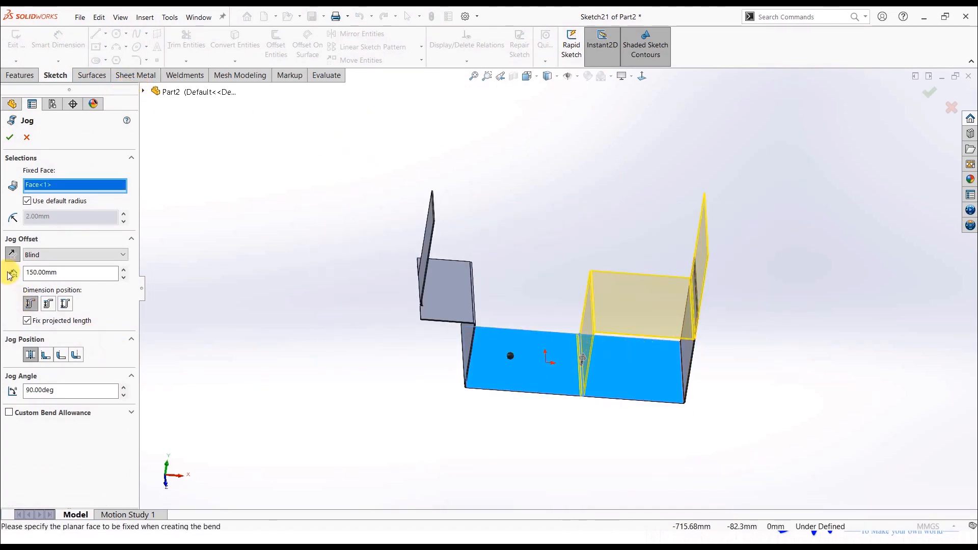
Step: Reverse the 150 mm jog offset so the full-width flange end drops below the base, and accept the second jog
left_click(13, 254)
scroll(560, 458, "up", 2)
middle_click_drag(613, 463, 632, 400)
scroll(632, 399, "down", 3)
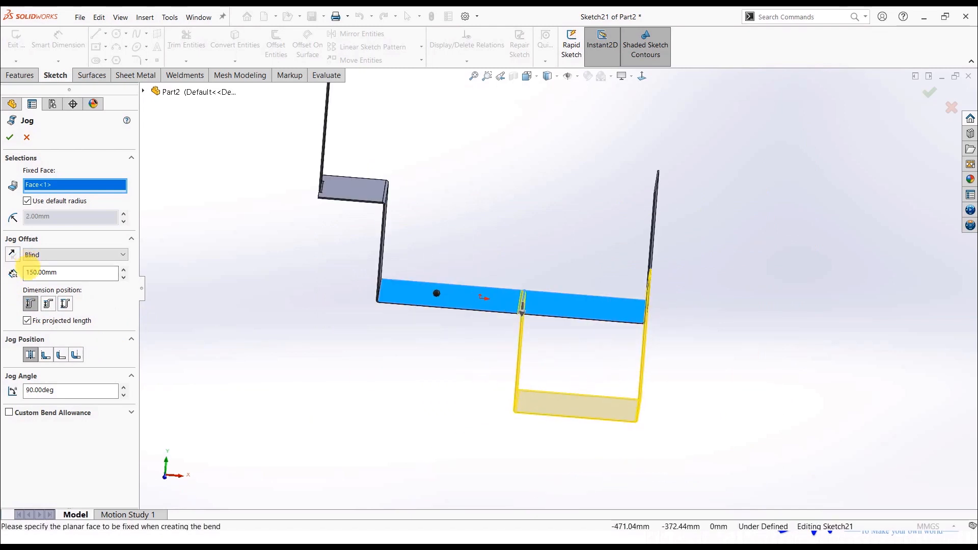
left_click(10, 137)
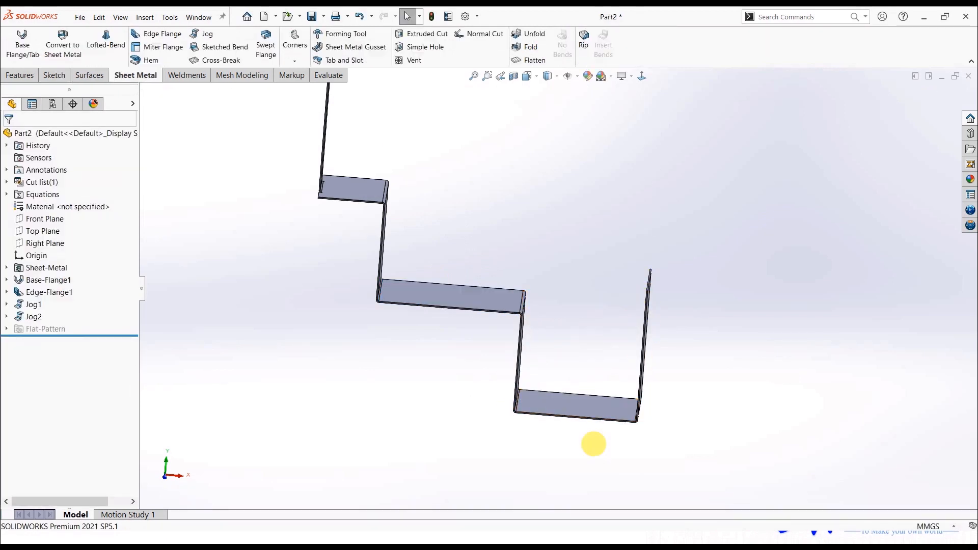
Step: Sketch a slightly slanted line about 176 mm long across the middle face, running from one long edge to the other
middle_click_drag(634, 384, 624, 410)
scroll(617, 413, "up", 4)
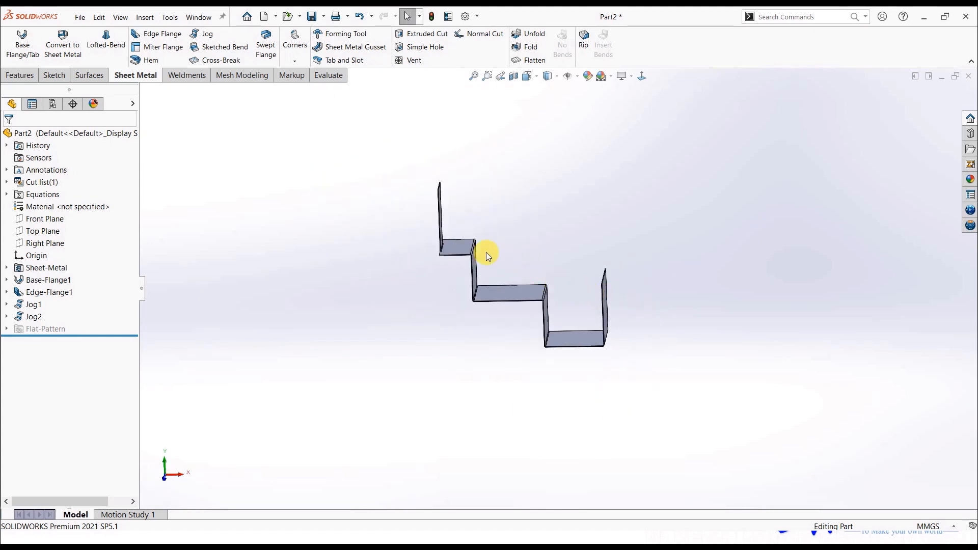
scroll(503, 268, "down", 2)
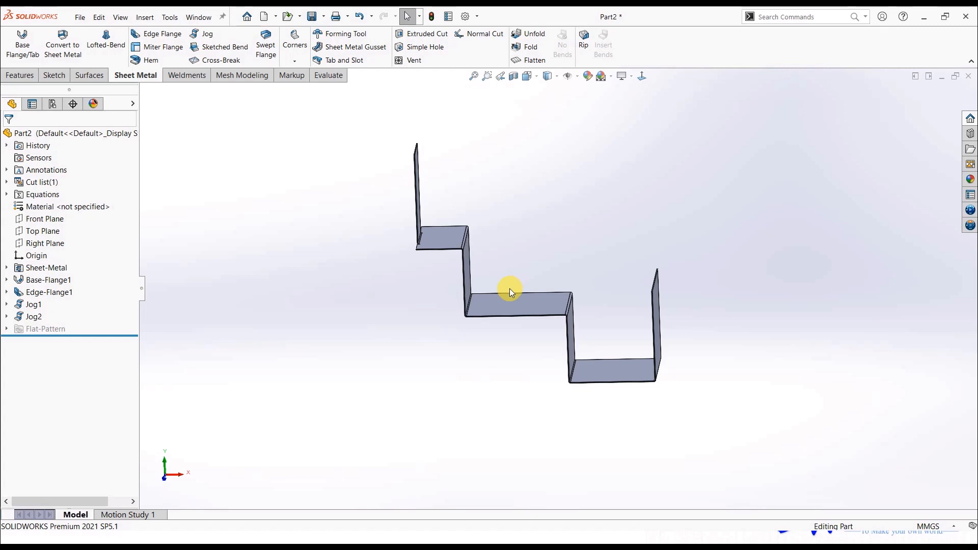
mouse_move(510, 289)
middle_mouse_down()
mouse_move(517, 360)
mouse_move(520, 296)
middle_mouse_up()
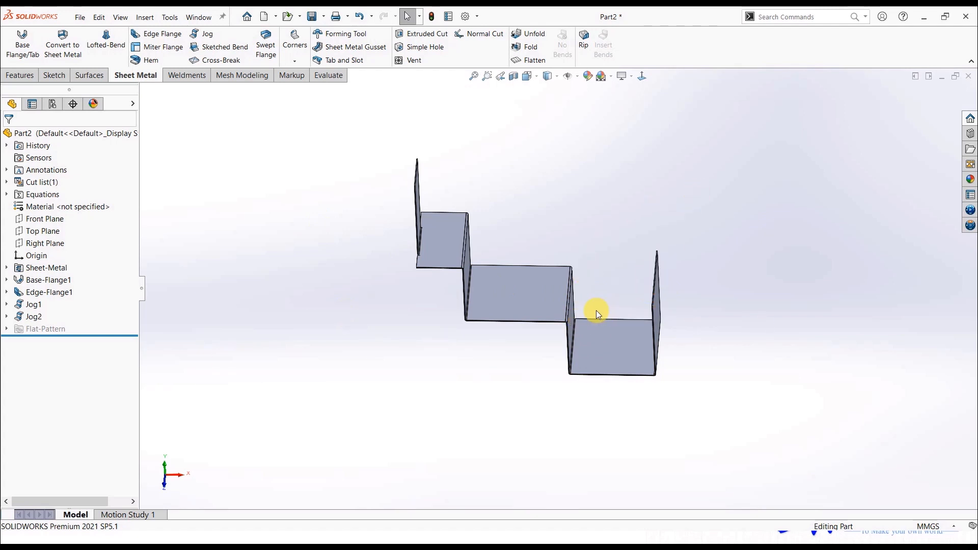
left_click(535, 295)
left_click(588, 268)
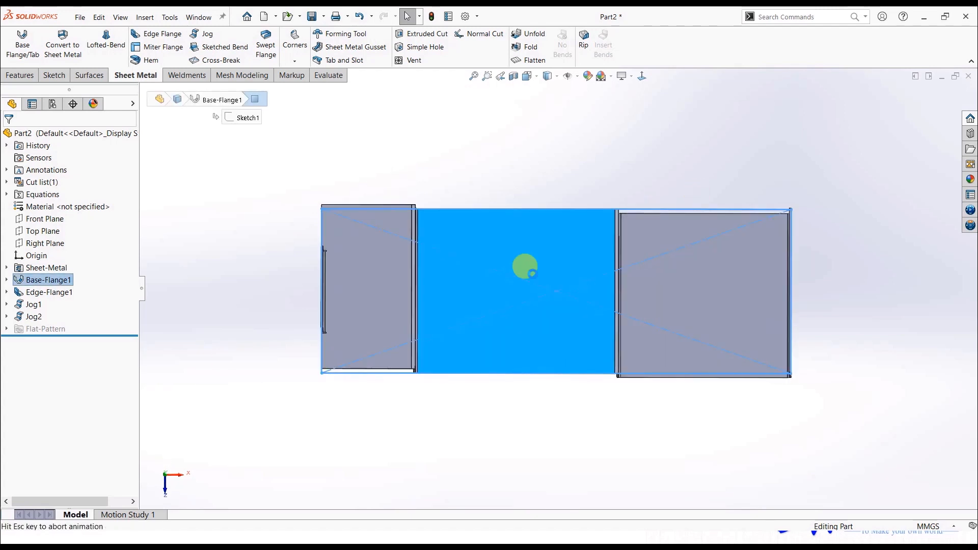
left_click(96, 34)
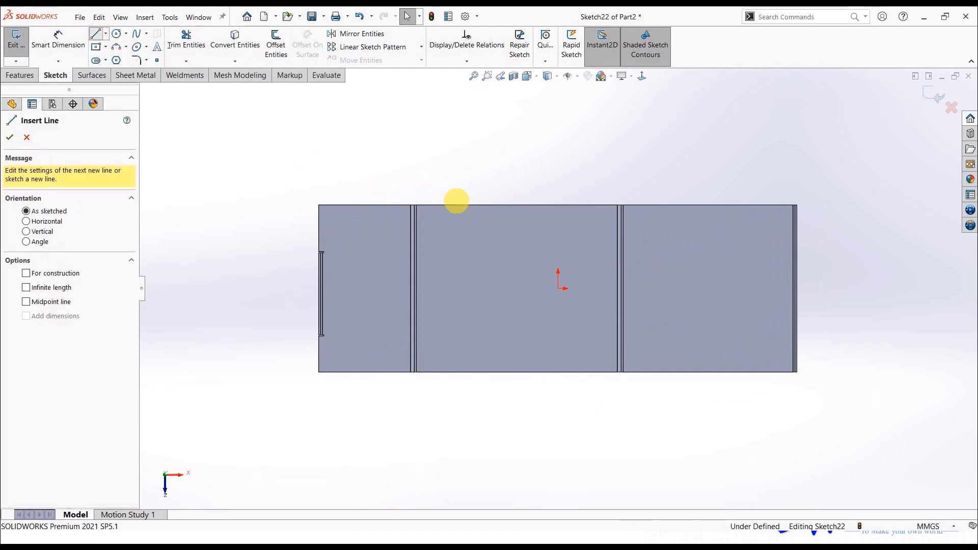
left_click(524, 205)
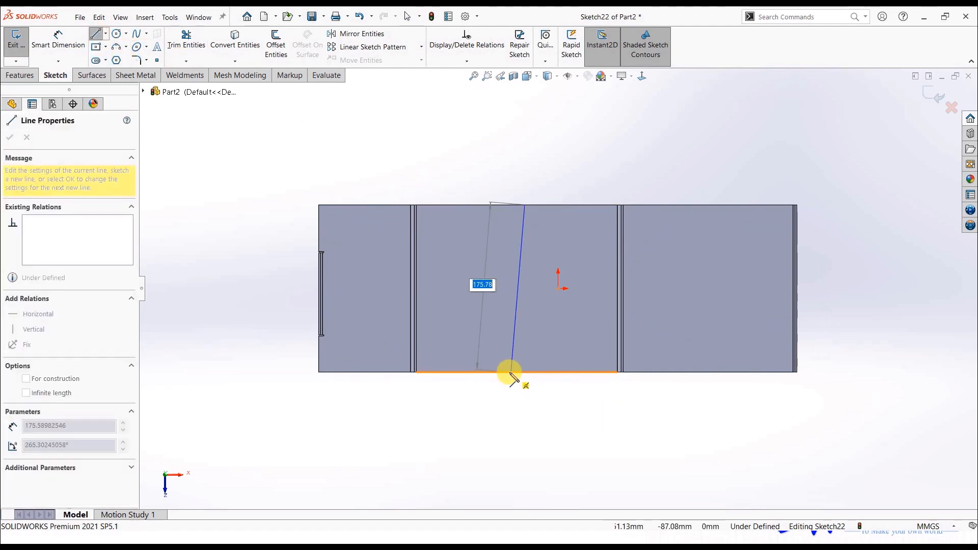
left_click(510, 372)
left_click(95, 35)
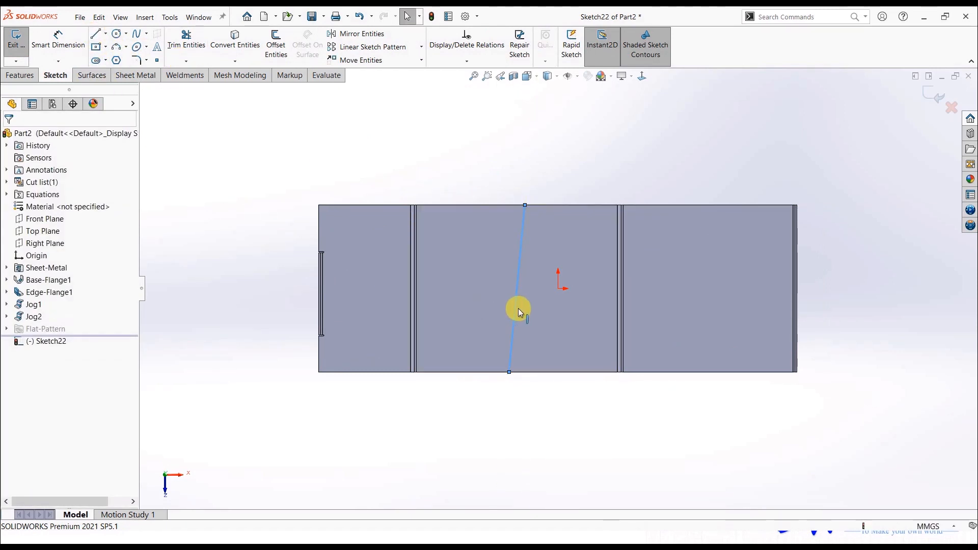
Step: Cancel the Jog command for the slanted line and exit the sketch, keeping the line
middle_click_drag(518, 308, 530, 214)
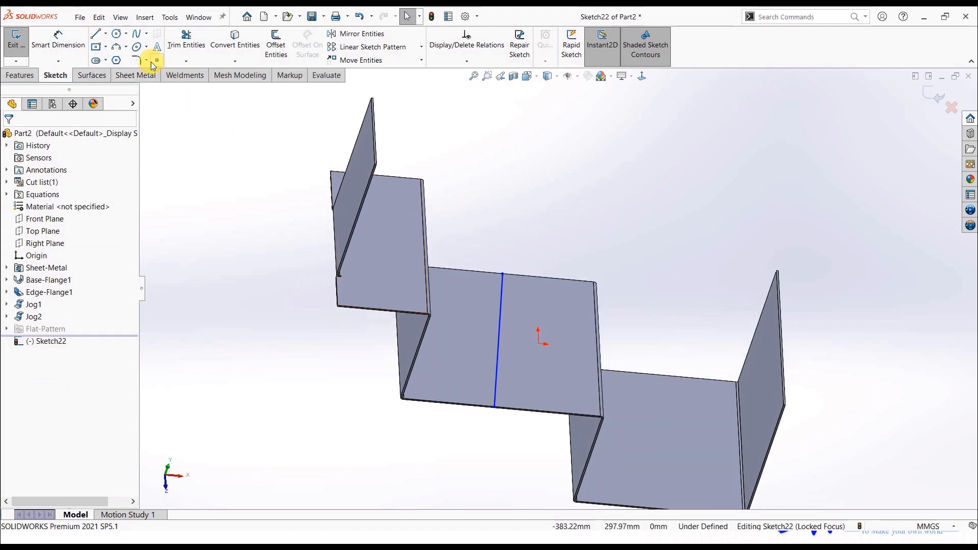
left_click(16, 39)
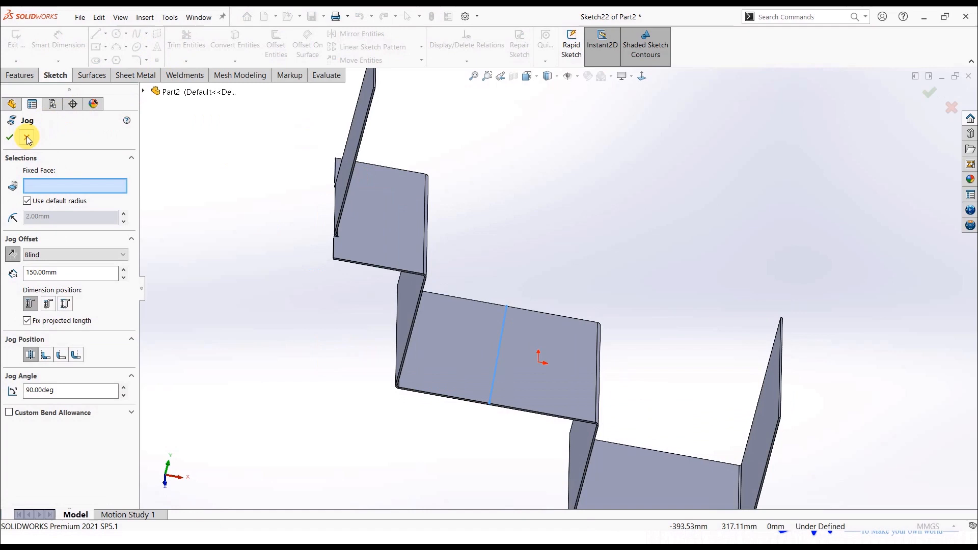
left_click(27, 138)
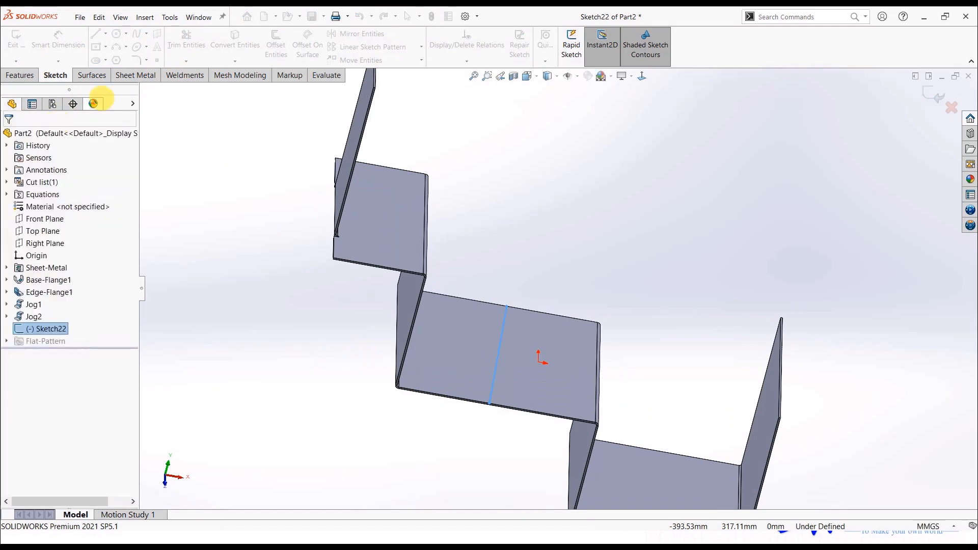
left_click(17, 56)
left_click(137, 75)
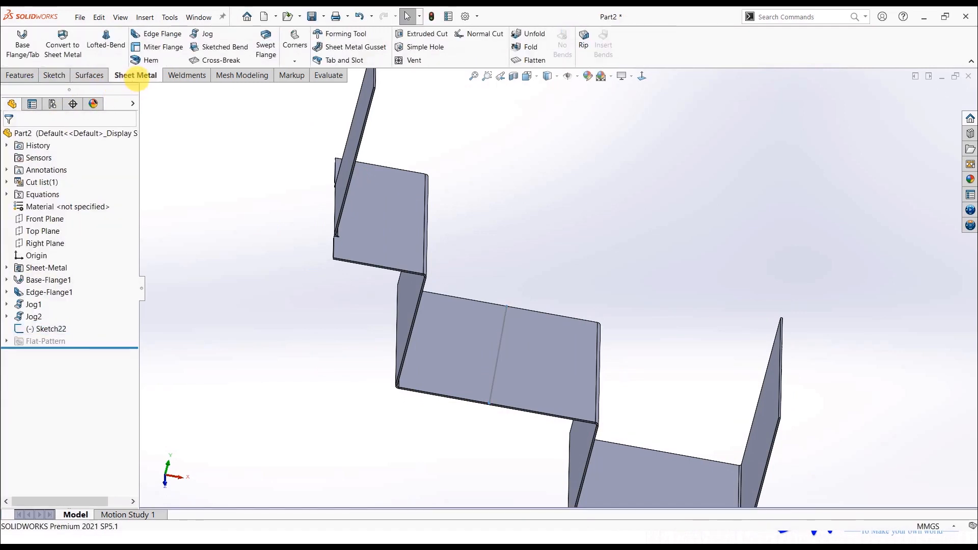
Step: Start a Sketched Bend from the slanted line, fixing the middle-face portion on the narrow-flange side
left_click(221, 47)
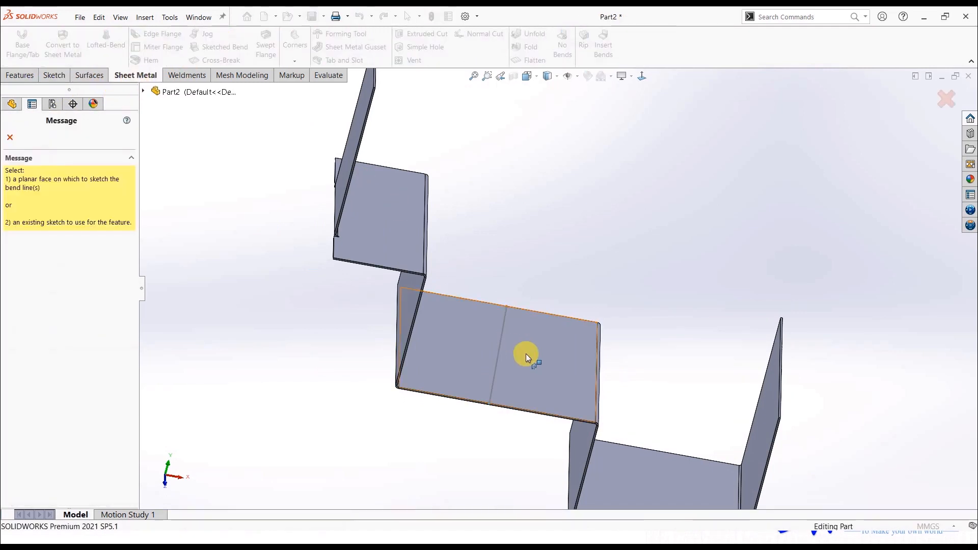
left_click(499, 359)
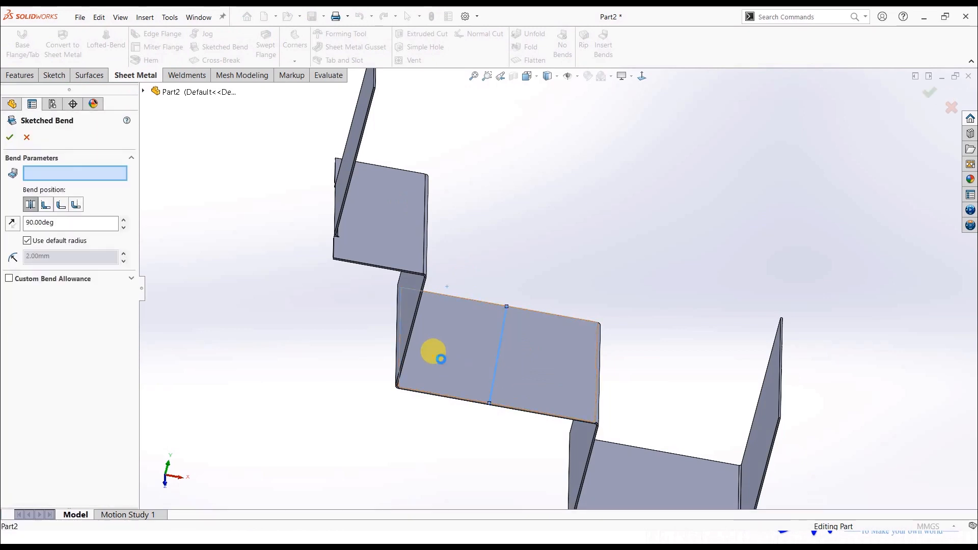
left_click(430, 350)
middle_click_drag(552, 398, 490, 351)
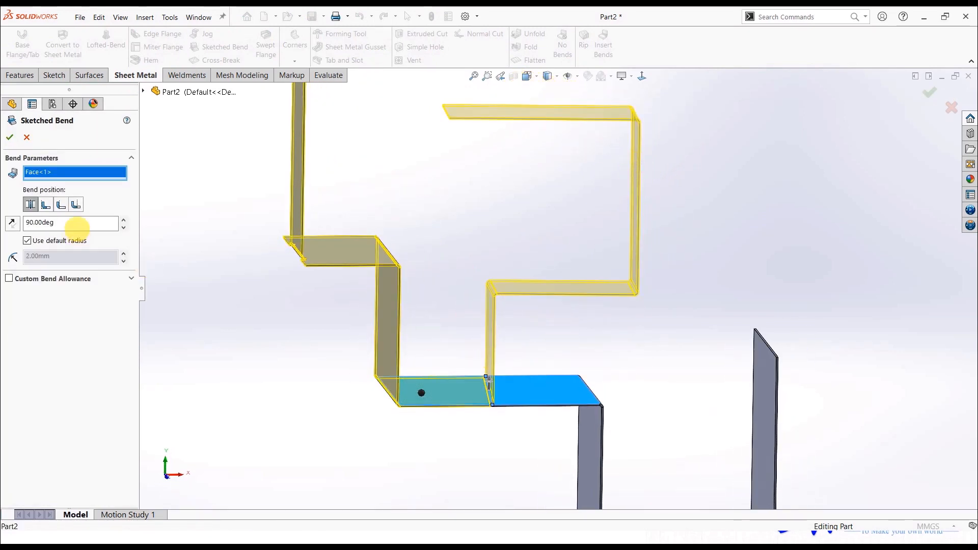
Step: Set the sketched bend's angle to 60 degrees and accept the bend
left_click(124, 227)
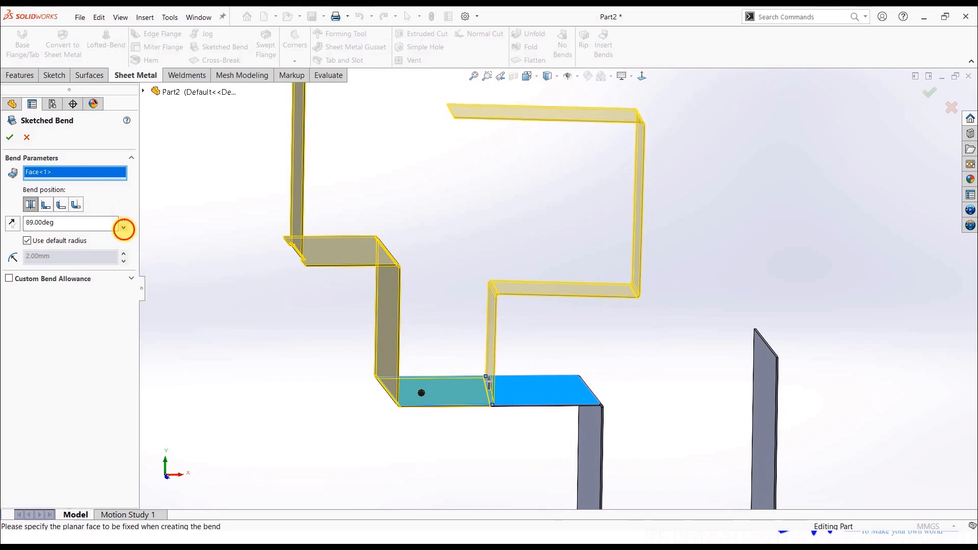
left_click(124, 227)
left_click(124, 228)
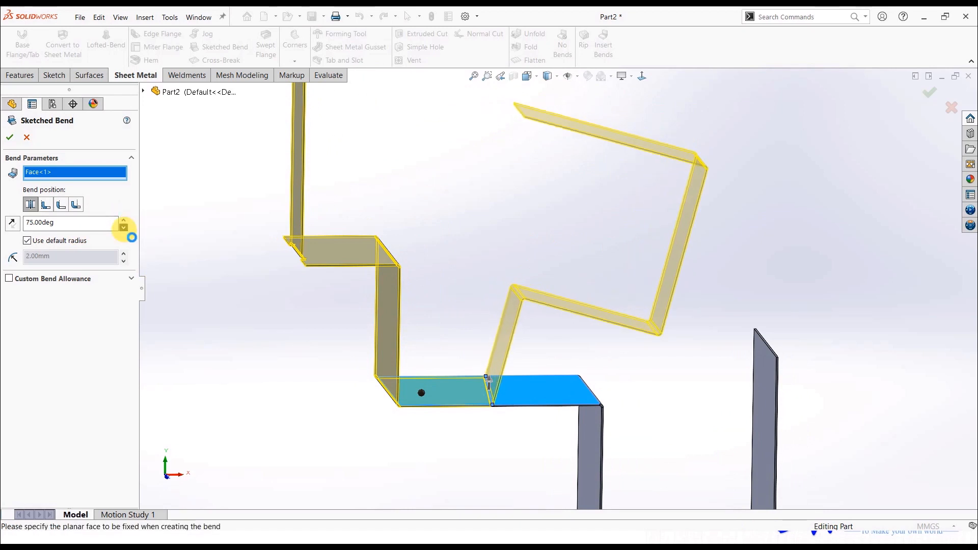
left_click(124, 227)
left_click(123, 228)
double_click(87, 230)
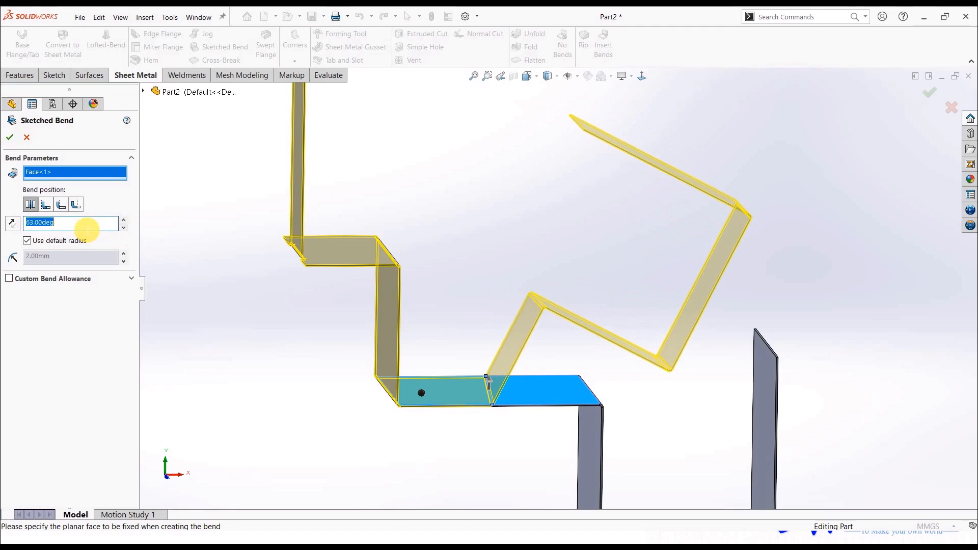
type("60")
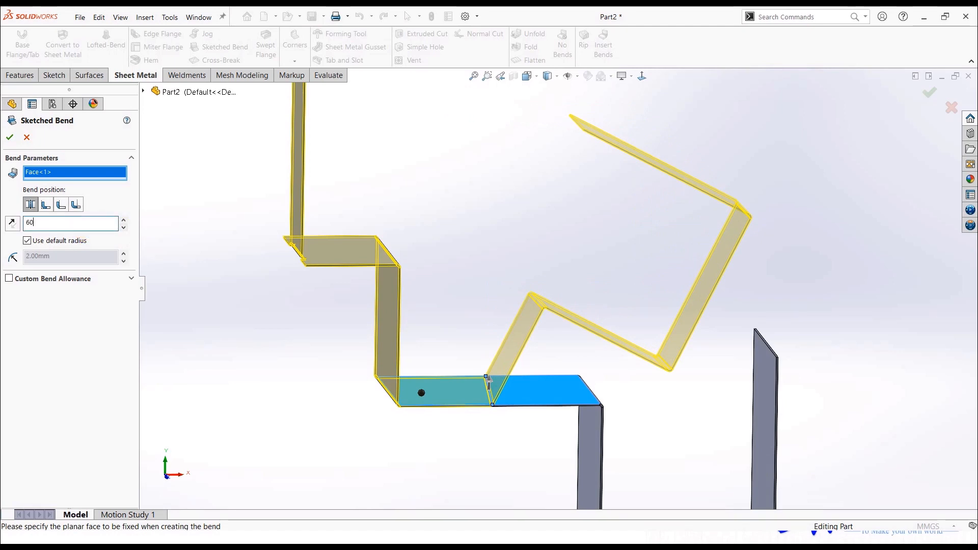
key("Return")
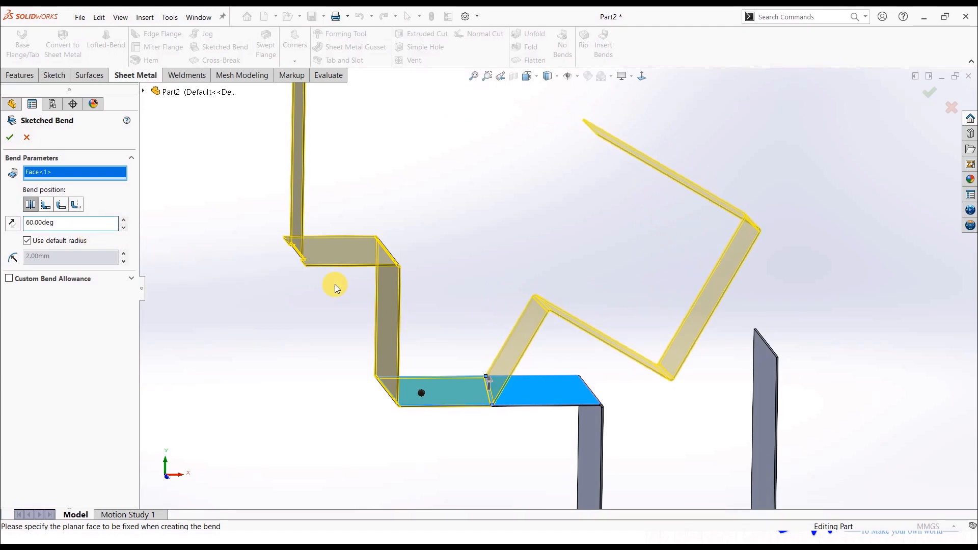
middle_click_drag(335, 286, 310, 323)
left_click(9, 137)
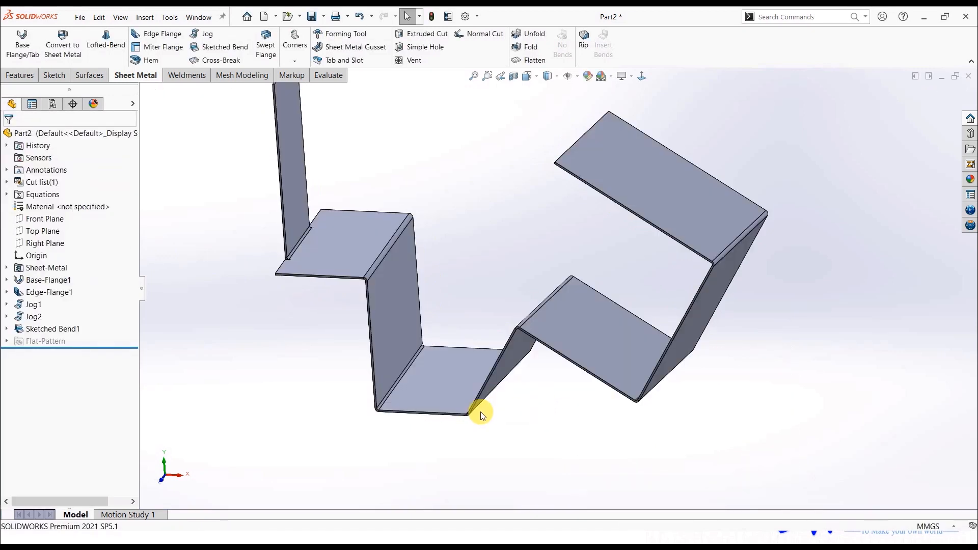
Step: Examine the sketched bend in the Front view and from a rotated angle, checking how the slanted line twists the bent end
middle_click_drag(561, 344, 575, 330)
key("space")
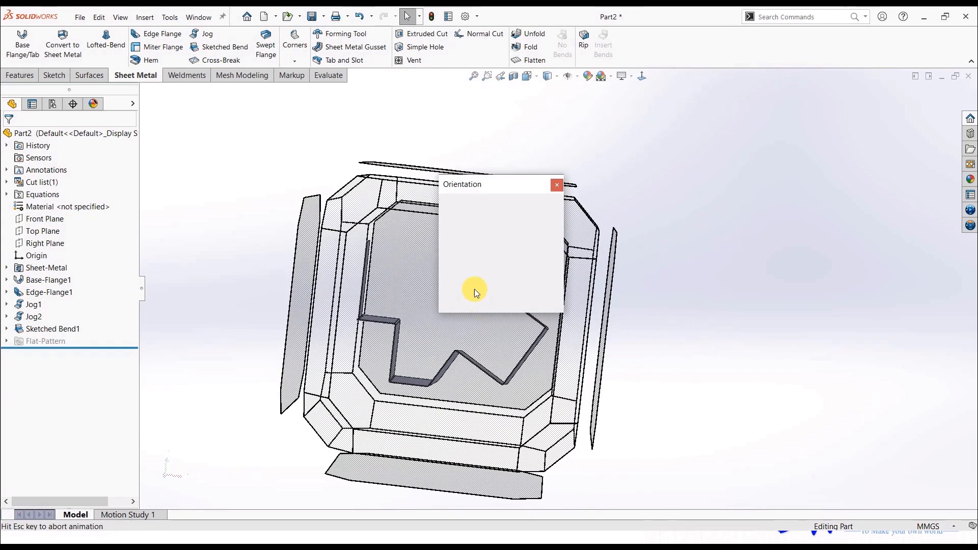
left_click(457, 375)
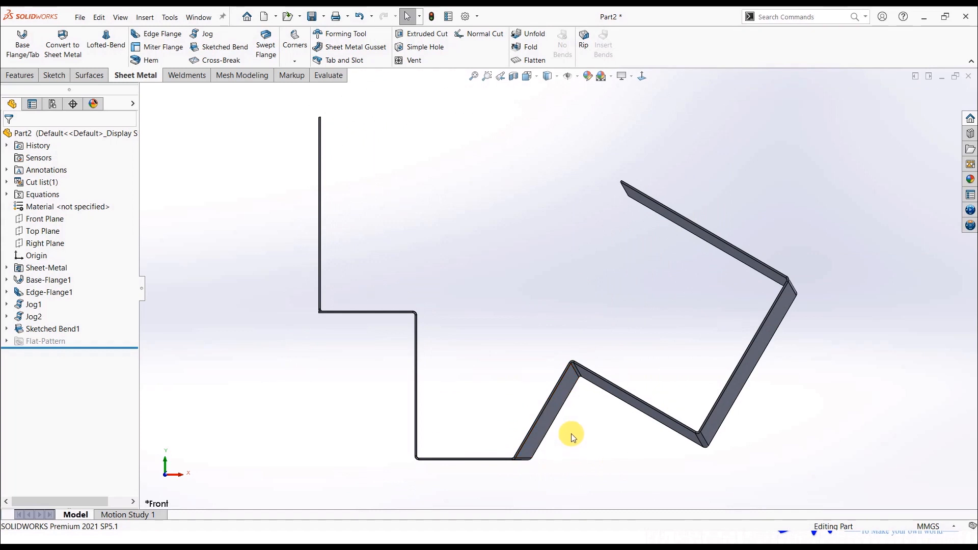
middle_click_drag(570, 433, 603, 439)
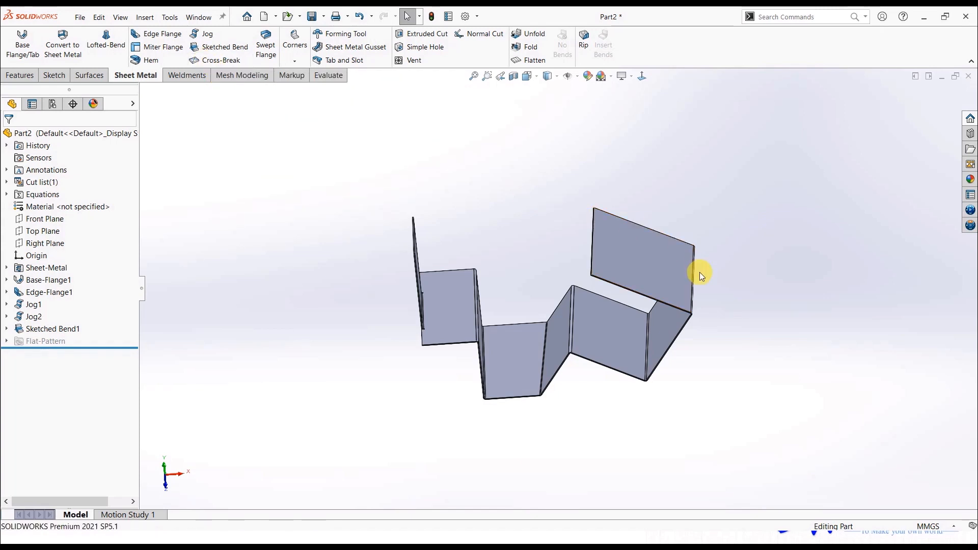
scroll(700, 275, "down", 1)
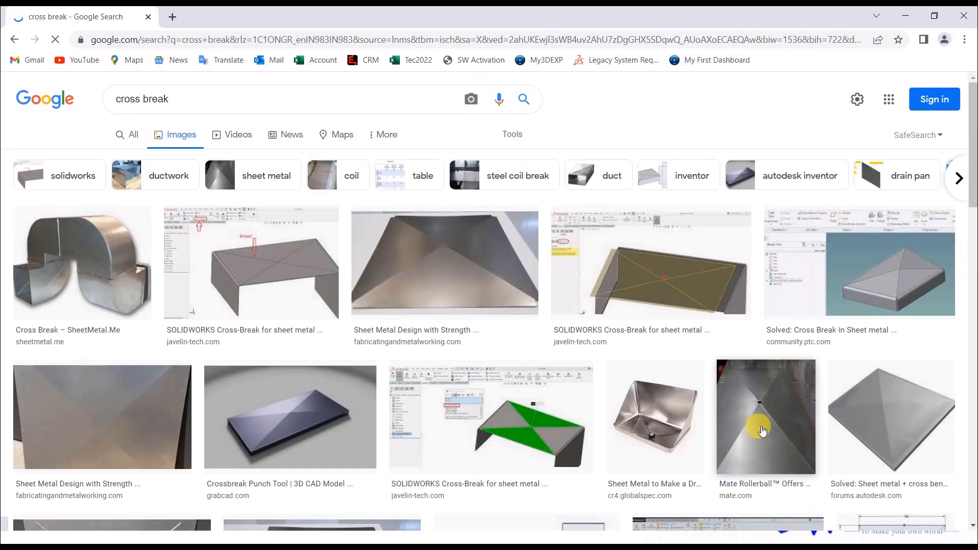
Step: Compare the part with the cross break example images in Chrome, and return to SOLIDWORKS
key("alt+Tab")
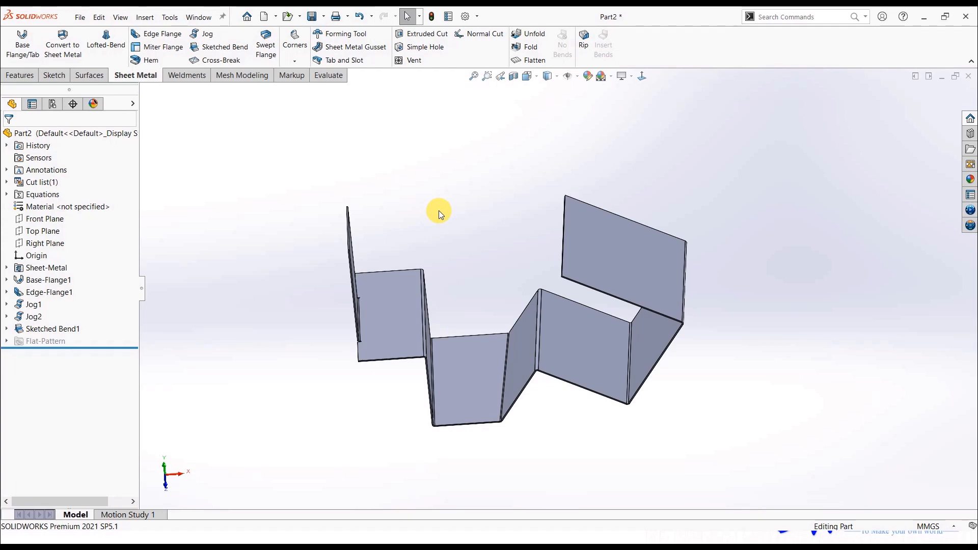
key("alt+Tab")
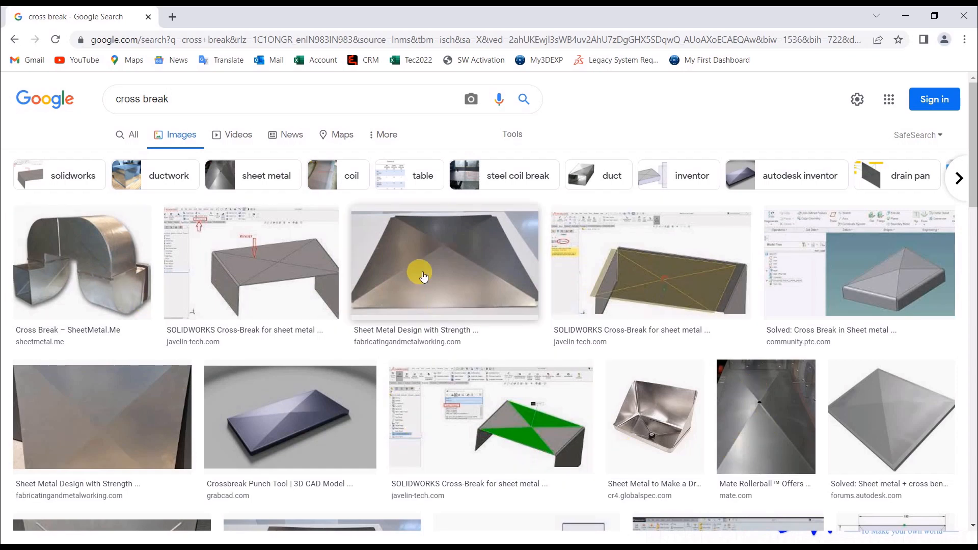
key("alt+Tab")
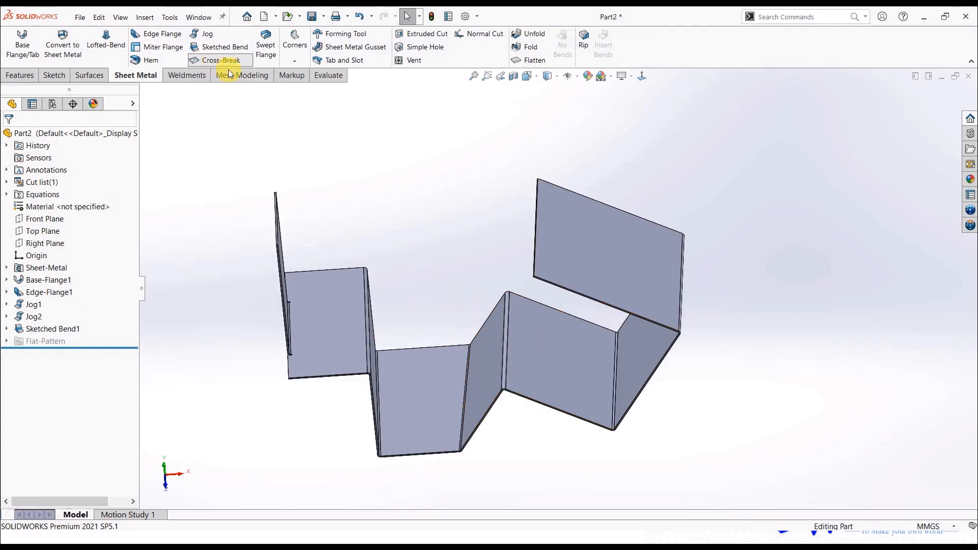
Step: Add a Cross Break with a 5 mm radius and 90-degree angle to the face of the full-width end flange
left_click(217, 60)
left_click(619, 245)
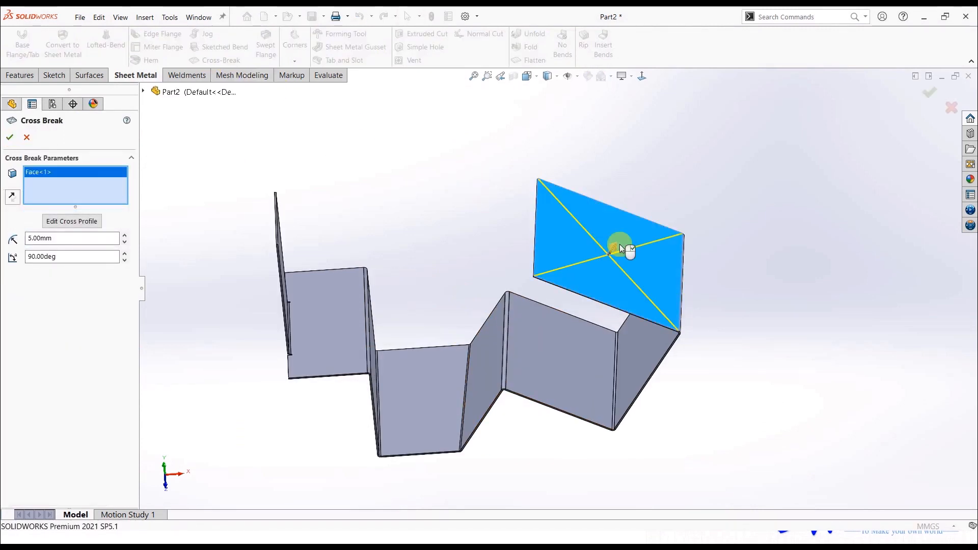
middle_click_drag(612, 278, 633, 245)
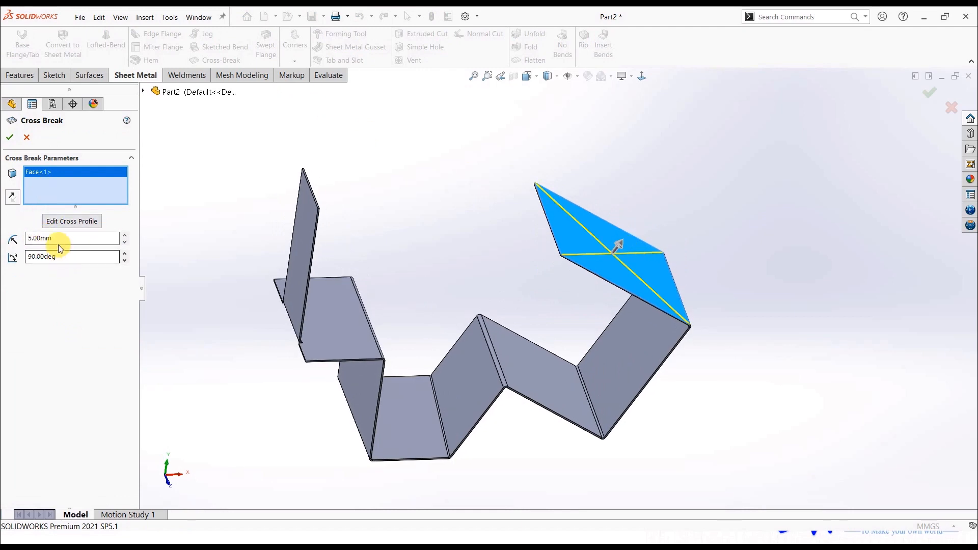
left_click(11, 139)
middle_click_drag(536, 279, 598, 268)
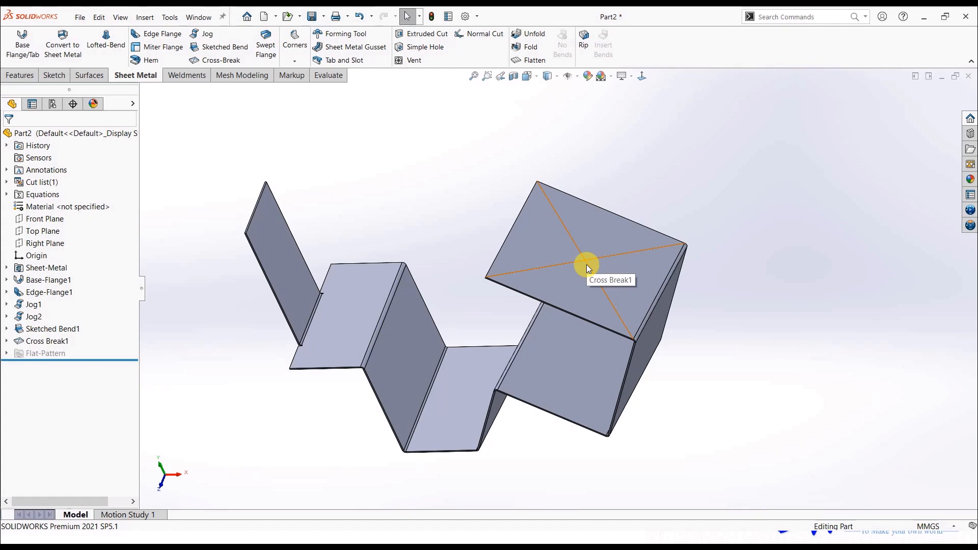
middle_click_drag(606, 291, 635, 273)
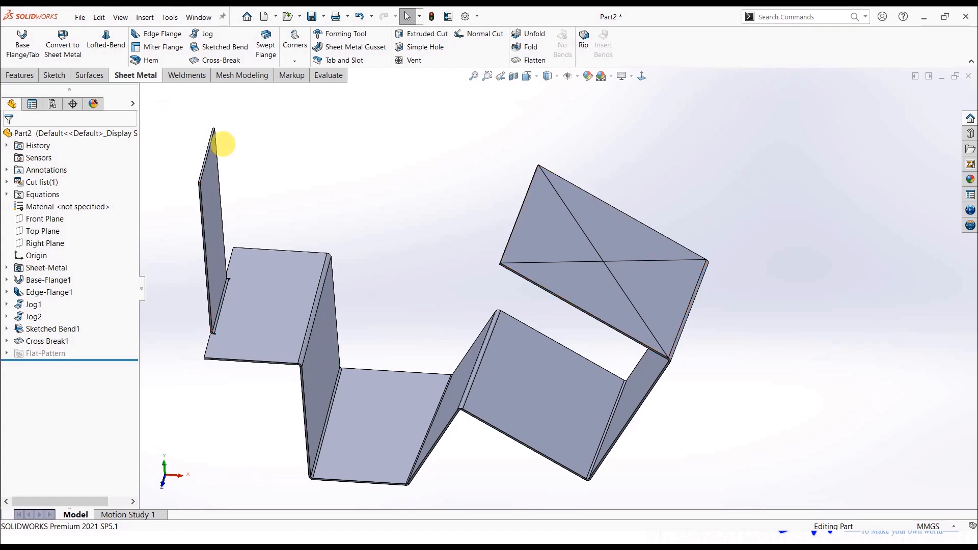
Step: Start a Hem on the upper edge of the narrow upright flange
left_click(157, 60)
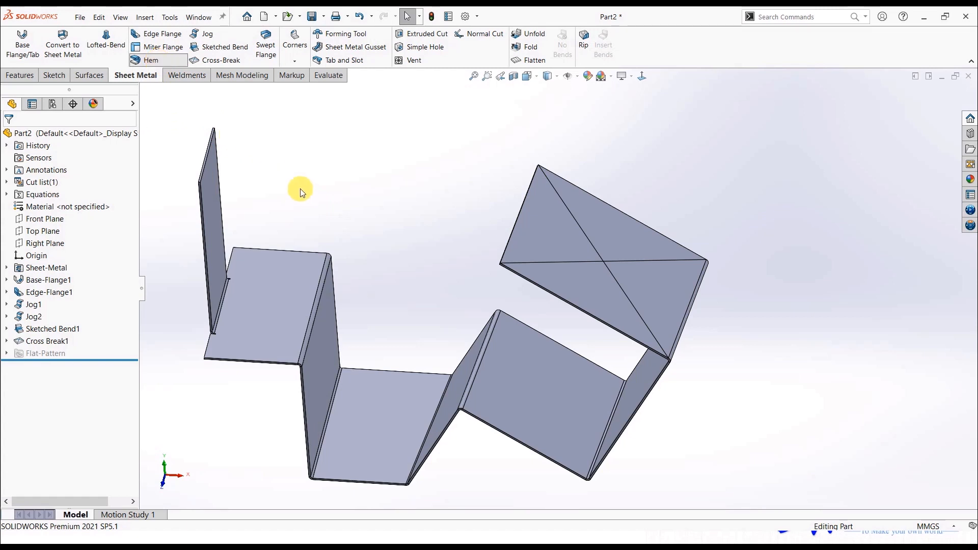
left_click(212, 162)
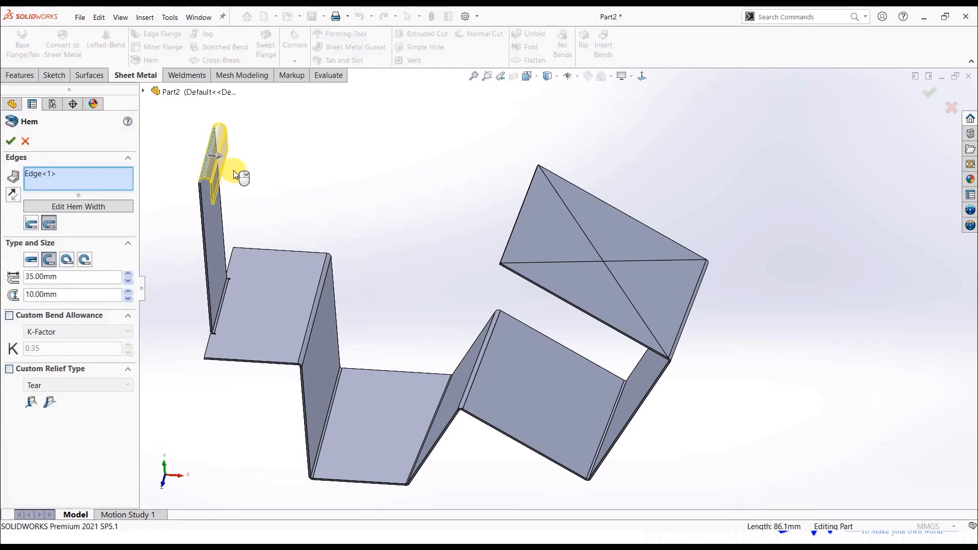
scroll(240, 175, "down", 3)
middle_click_drag(338, 187, 342, 182)
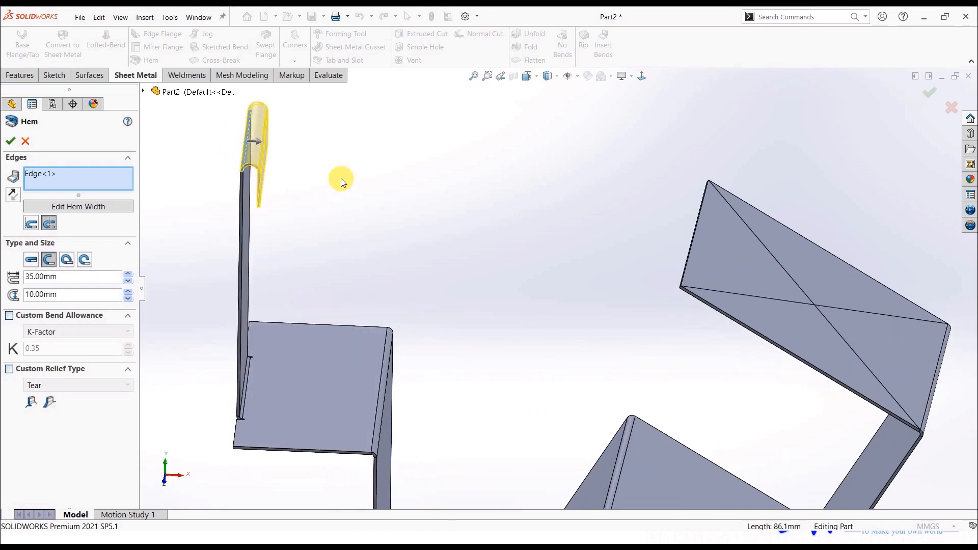
key("space")
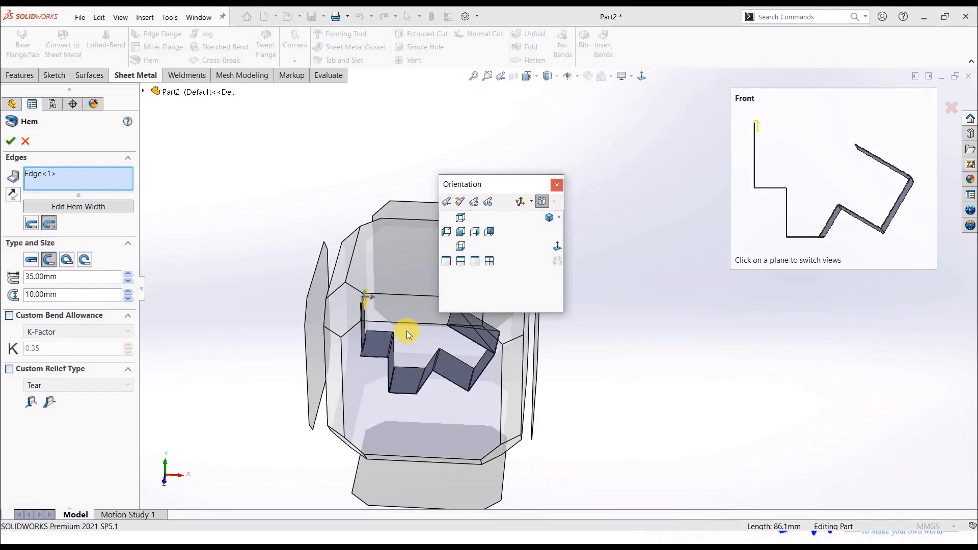
key("ctrl+1")
scroll(346, 126, "down", 5)
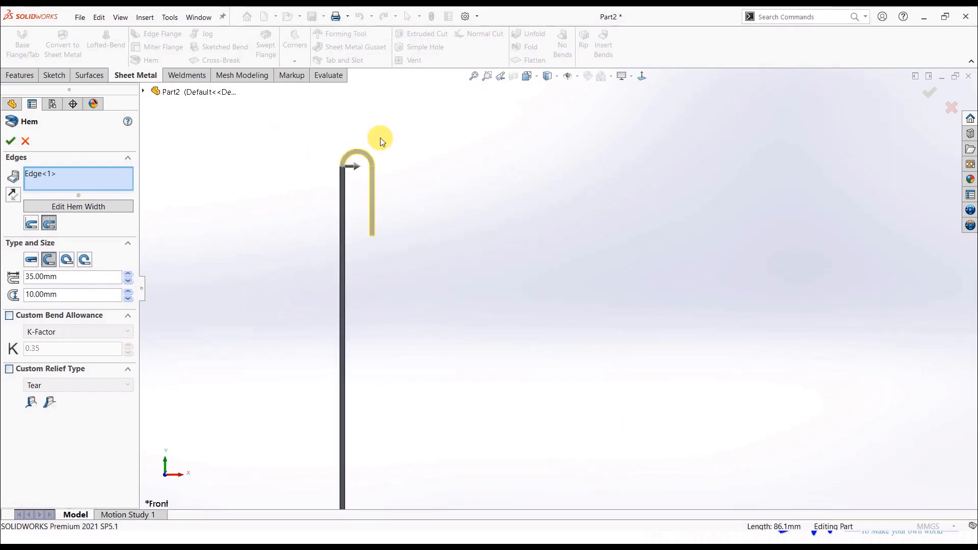
scroll(390, 178, "down", 2)
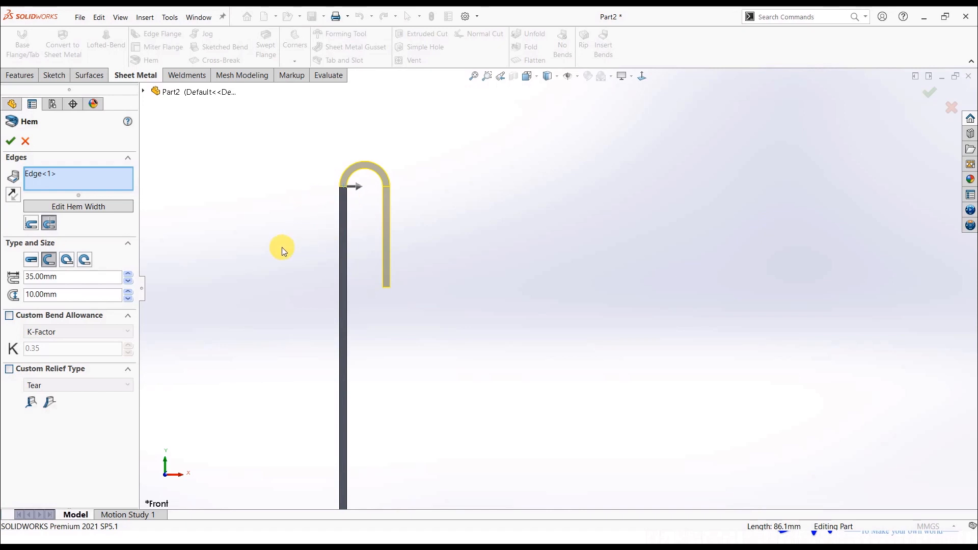
Step: Set the hem type to Closed and reverse the hem's direction so it folds to the flange's opposite side
left_click(31, 260)
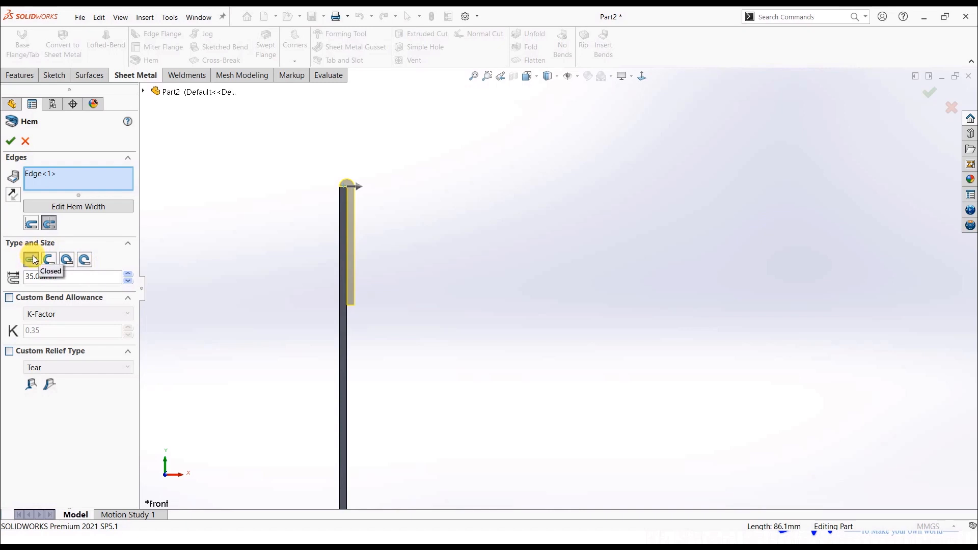
scroll(357, 200, "down", 1)
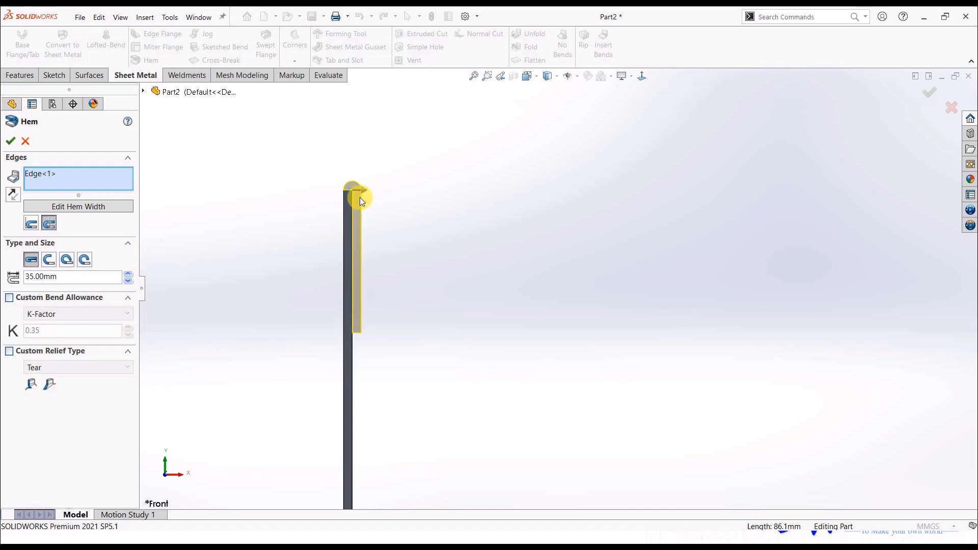
left_click(14, 195)
scroll(415, 249, "down", 1)
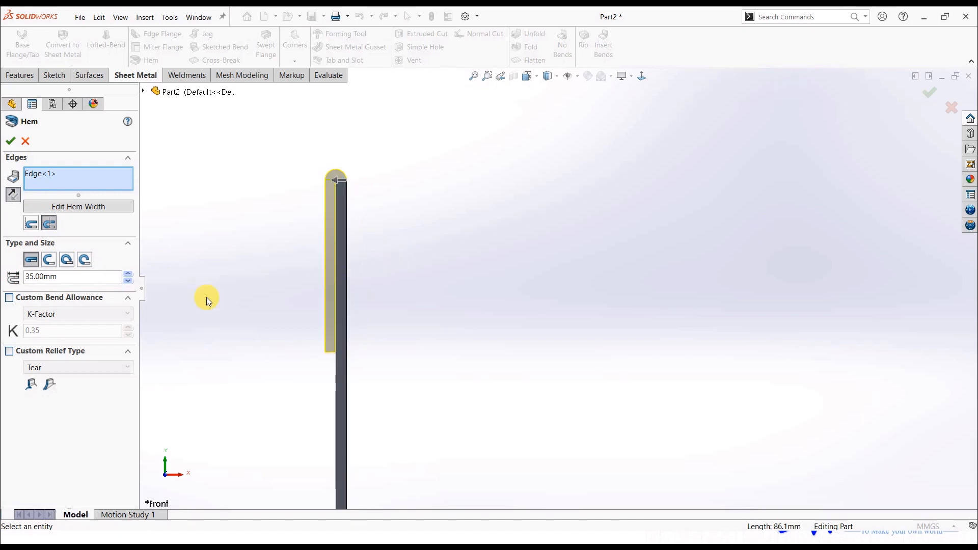
Step: Compare the Material Inside and Bend Outside positions for the closed hem, finishing on Bend Outside
scroll(357, 190, "down", 2)
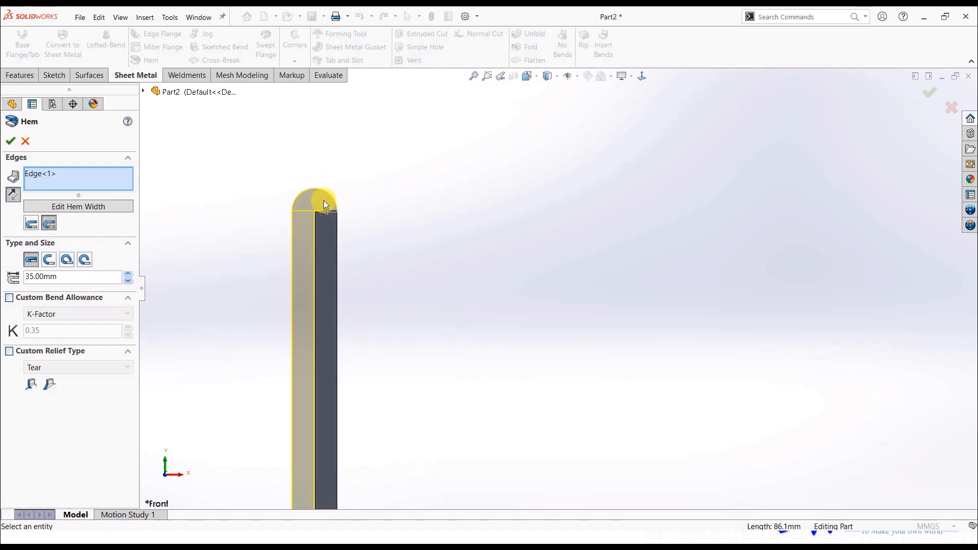
left_click(35, 222)
left_click(49, 223)
left_click(32, 223)
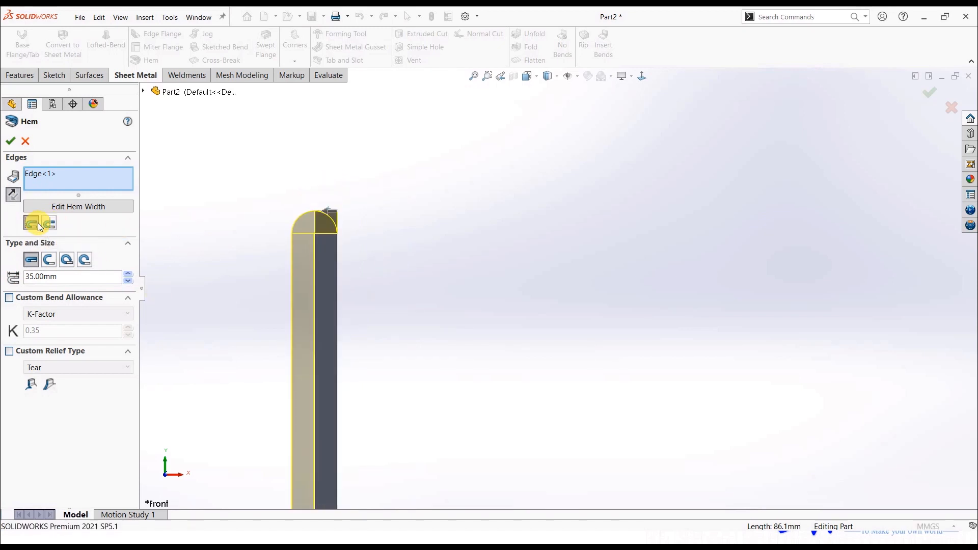
scroll(212, 287, "up", 4)
scroll(504, 321, "down", 2)
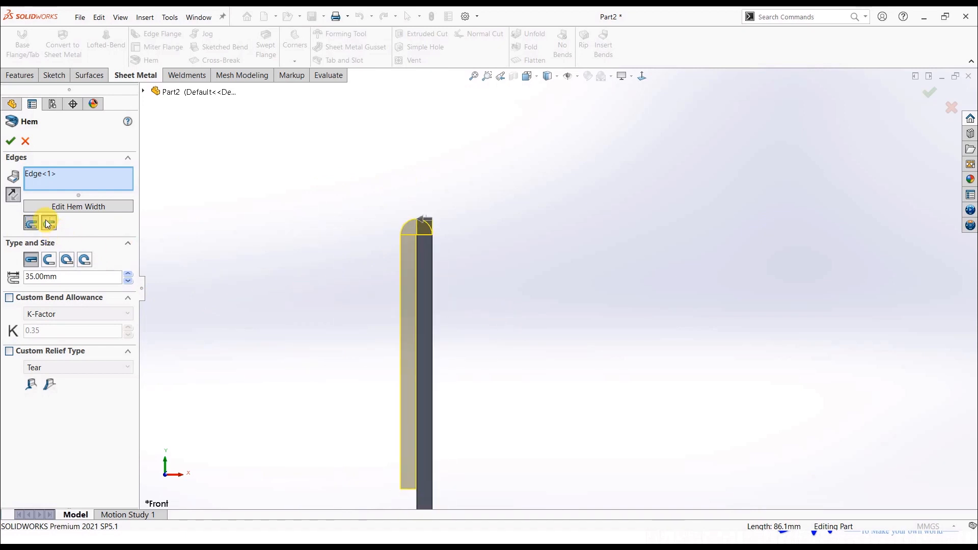
left_click(49, 223)
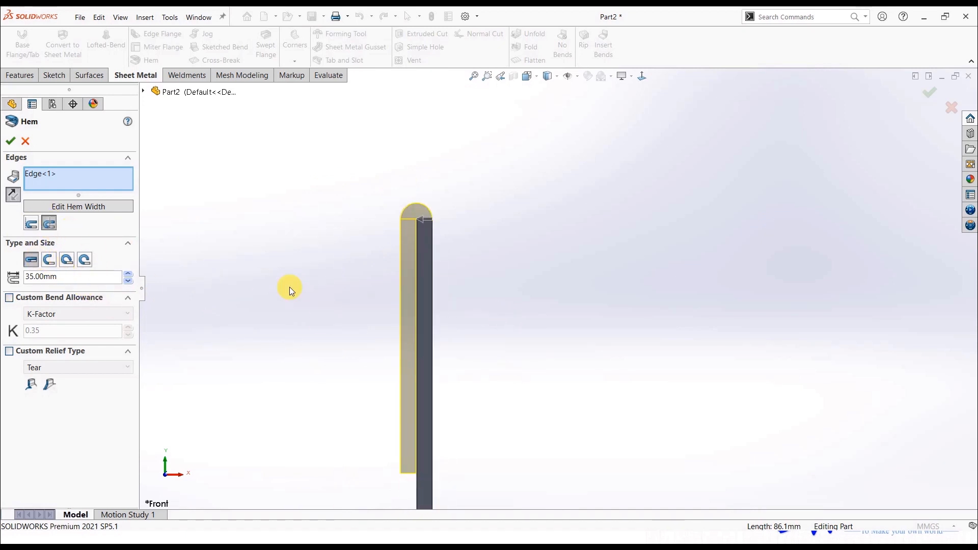
Step: Inspect the closed hem's fold against the flange and set its length to 25 mm
scroll(464, 216, "down", 1)
scroll(428, 235, "down", 3)
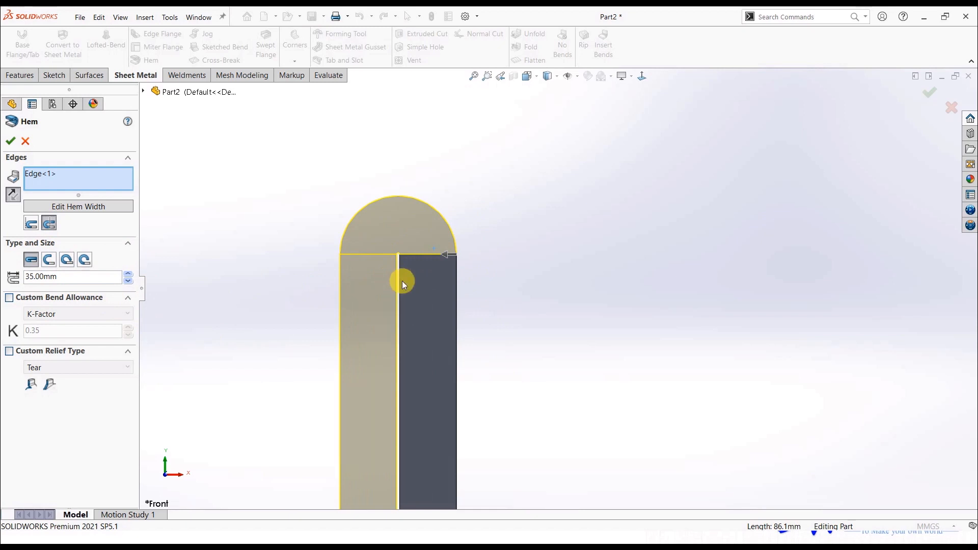
scroll(402, 280, "up", 3)
scroll(527, 347, "up", 2)
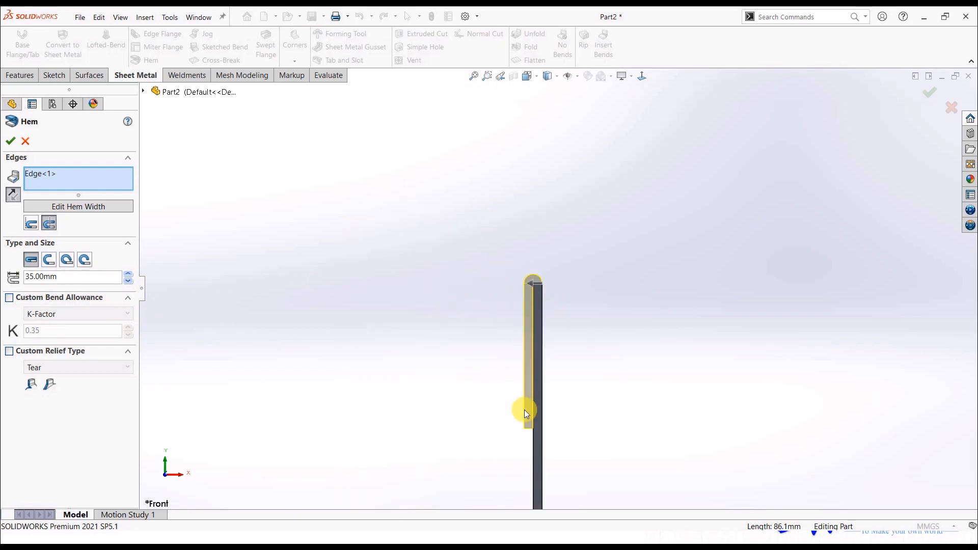
scroll(560, 431, "down", 1)
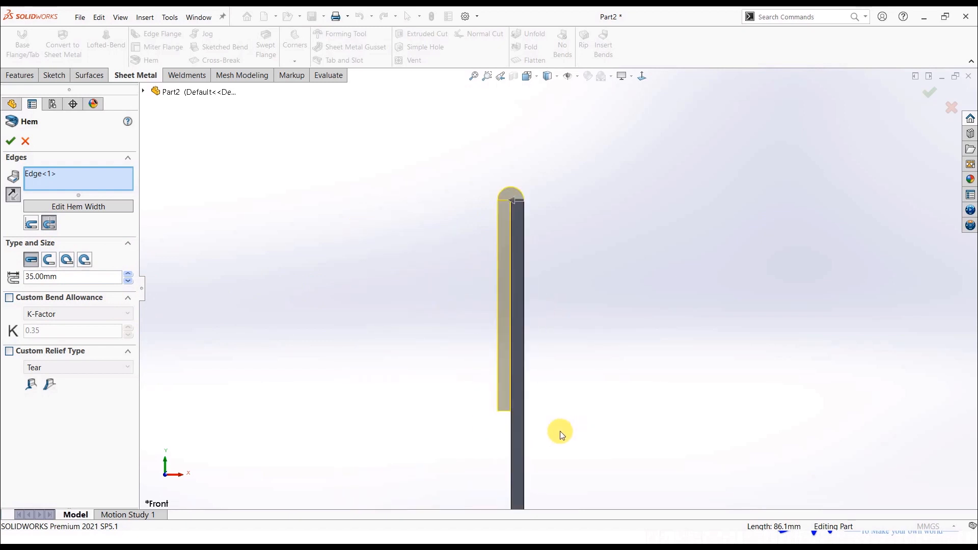
left_click(129, 274)
left_click(128, 281)
left_click(128, 281)
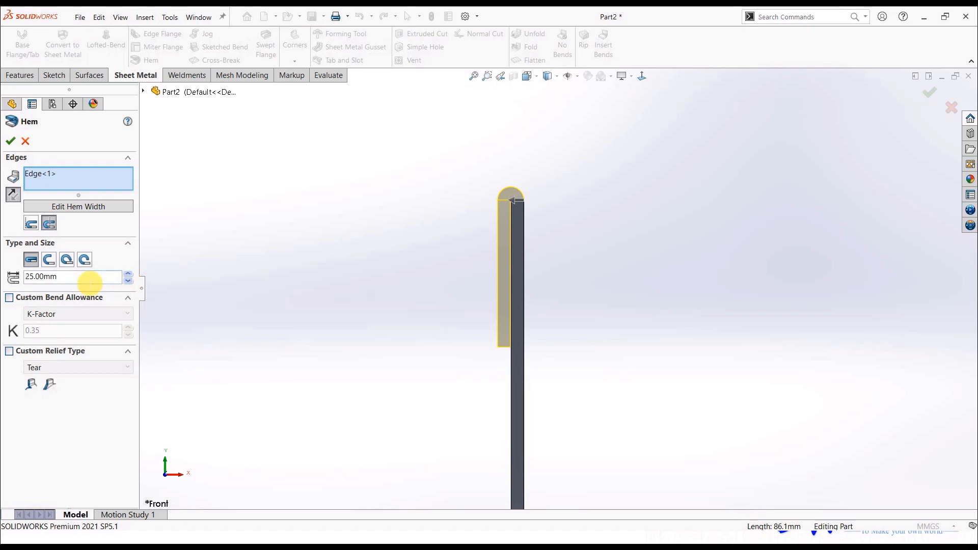
Step: Switch the hem type to Open and try a 20 mm gap distance, returning it to 10 mm
left_click(49, 260)
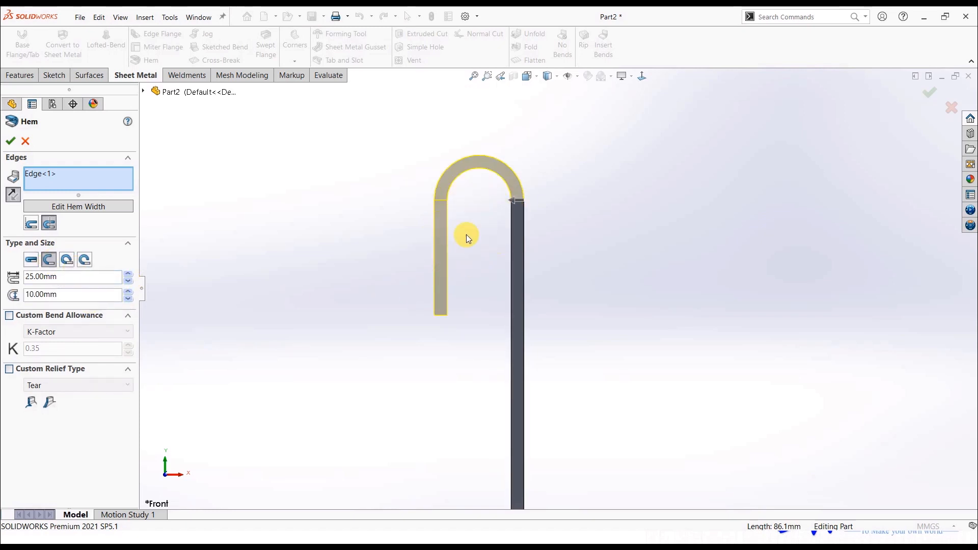
left_click(130, 291)
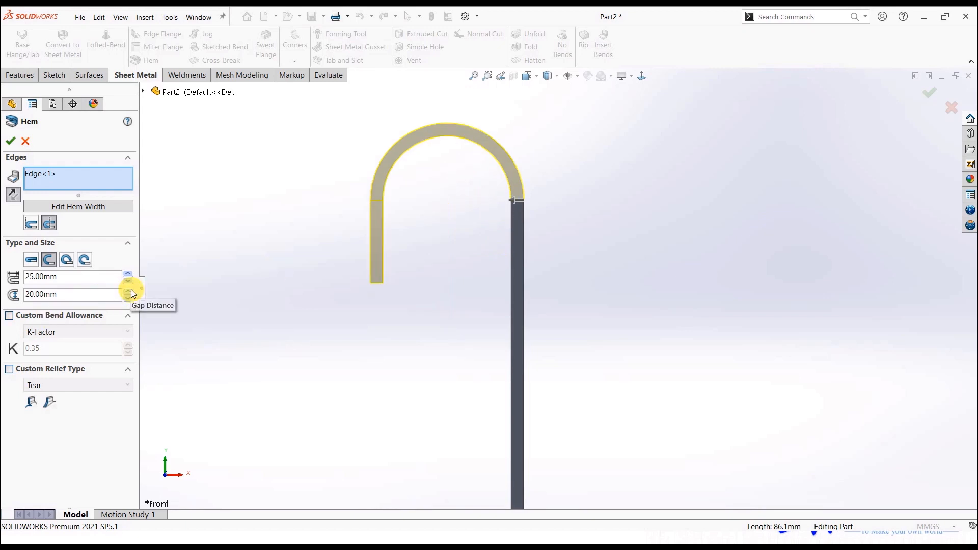
left_click(131, 290)
left_click(128, 300)
left_click(128, 299)
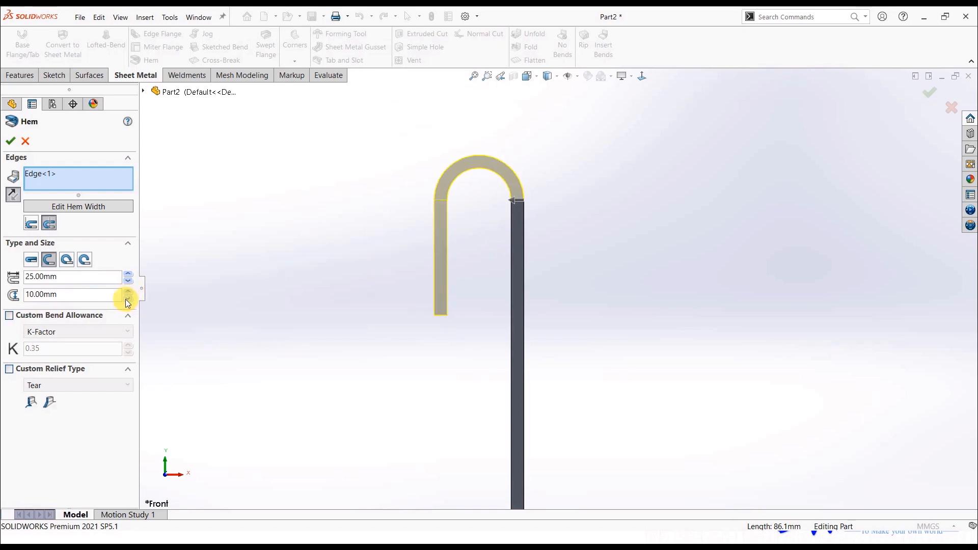
Step: Try a 45 mm length with a 30 mm gap on the open hem, finishing with 35 mm length and 10 mm gap
left_click(128, 274)
left_click(128, 274)
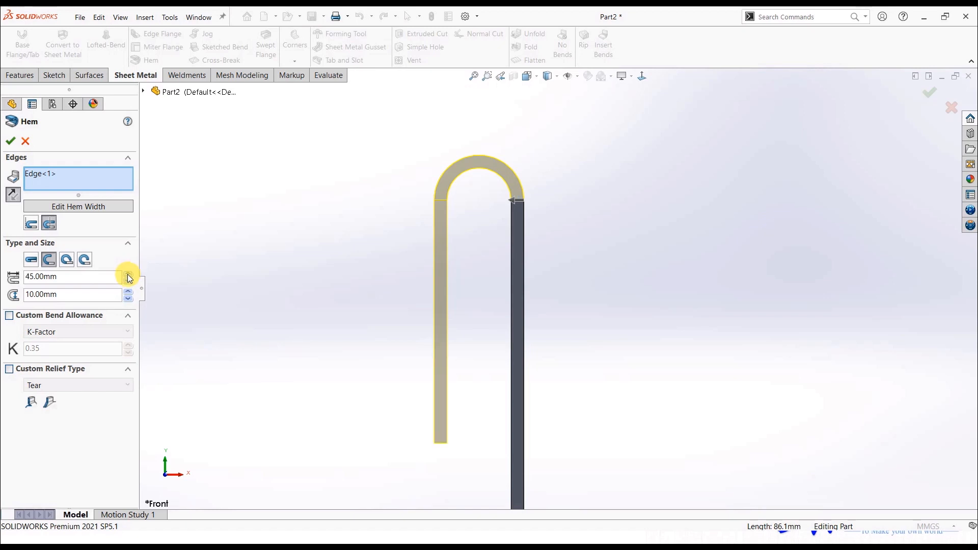
left_click(127, 291)
left_click(127, 291)
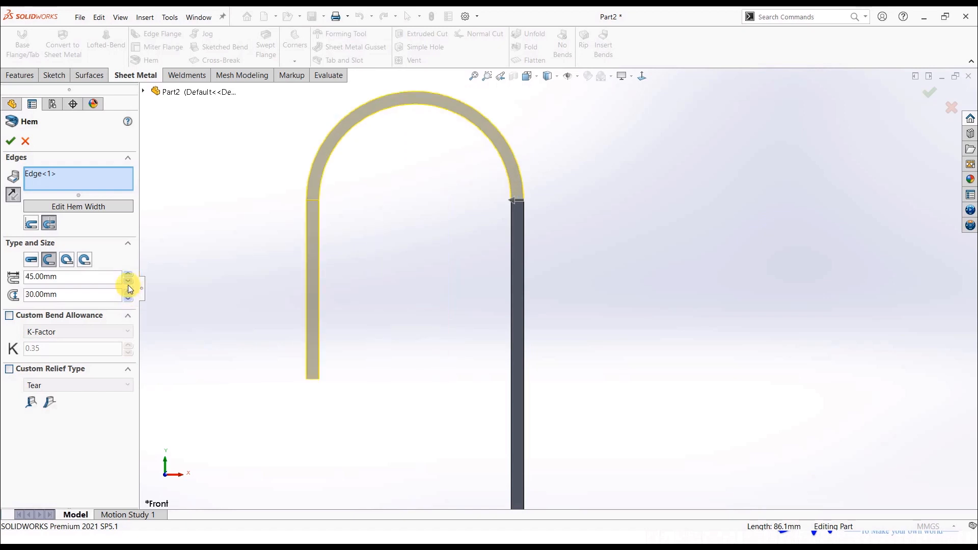
left_click(128, 298)
left_click(128, 298)
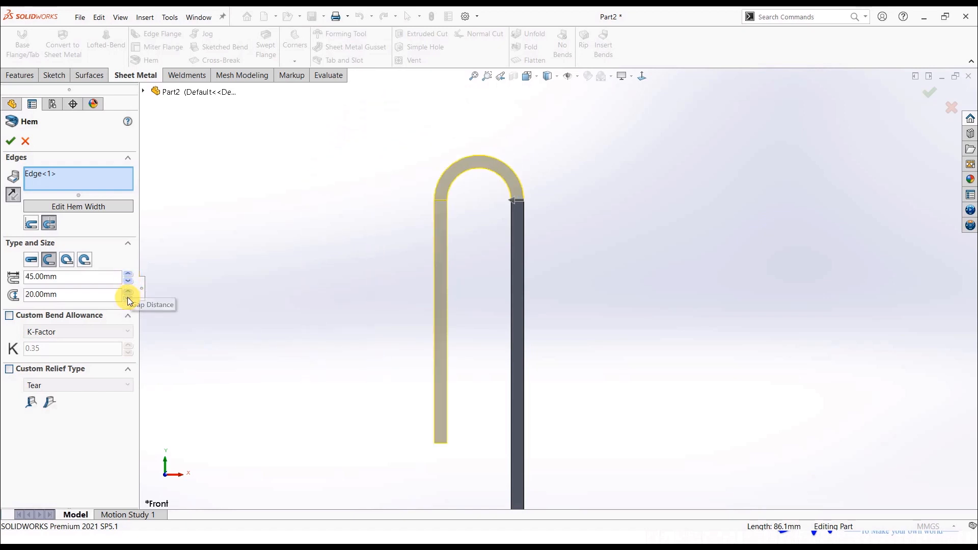
left_click(128, 280)
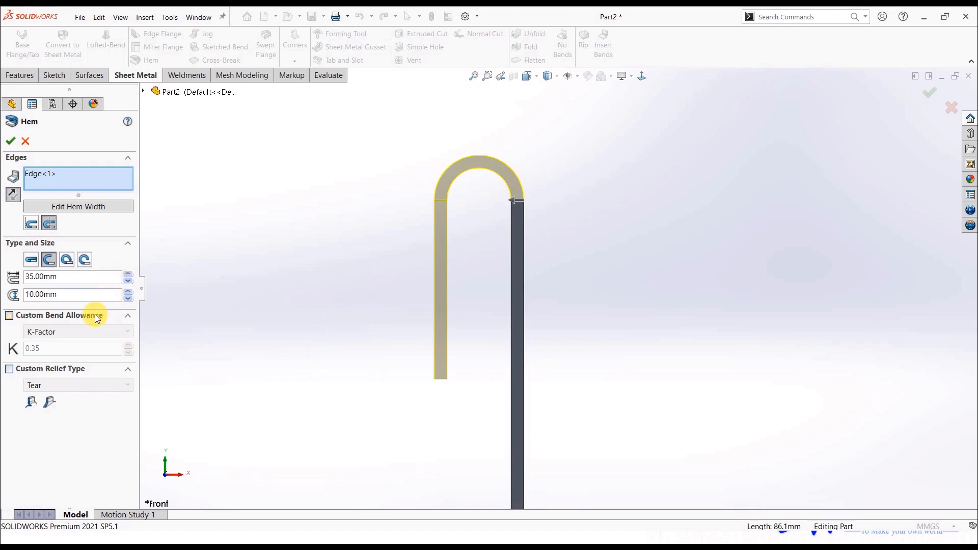
Step: Switch the hem type to Tear Drop and set its radius to 5 mm
left_click(67, 260)
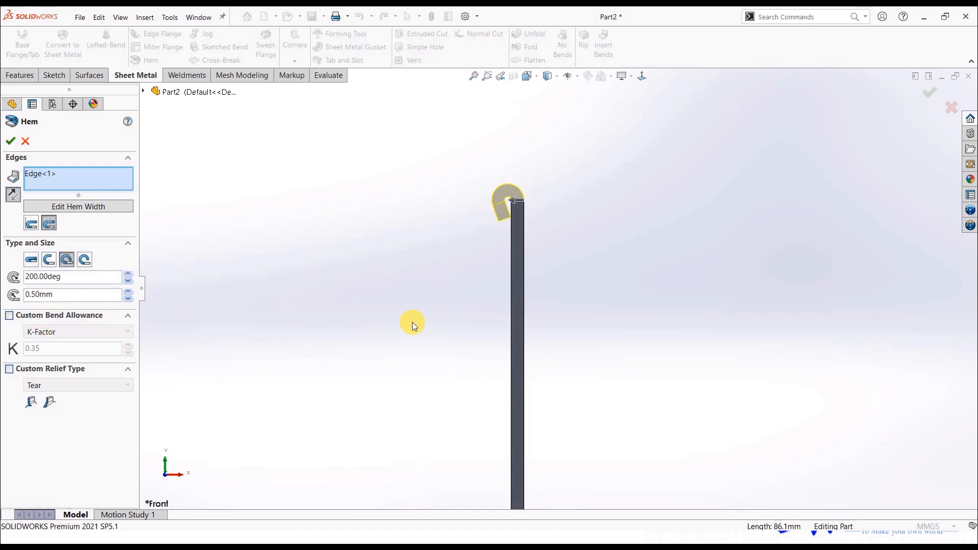
middle_click_drag(412, 322, 293, 253)
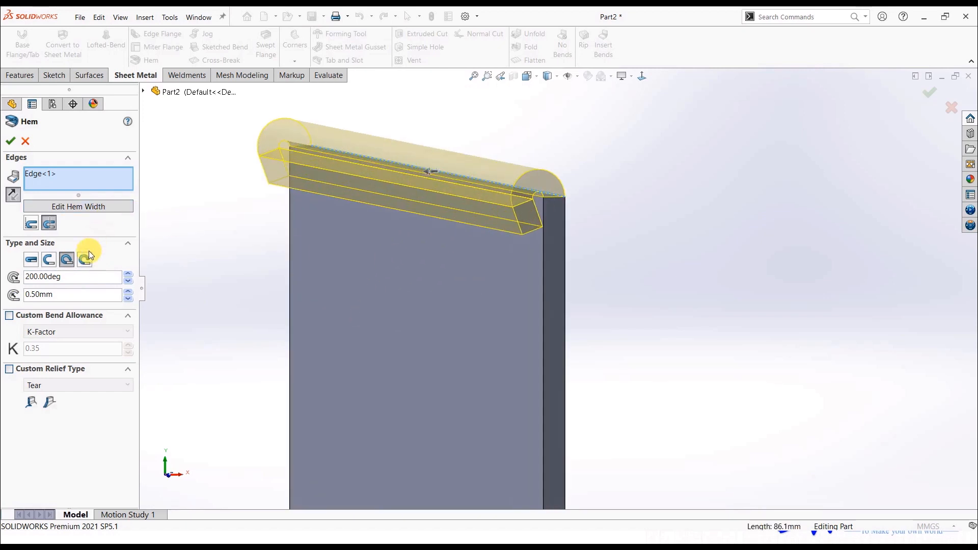
left_click(128, 293)
scroll(433, 244, "up", 5)
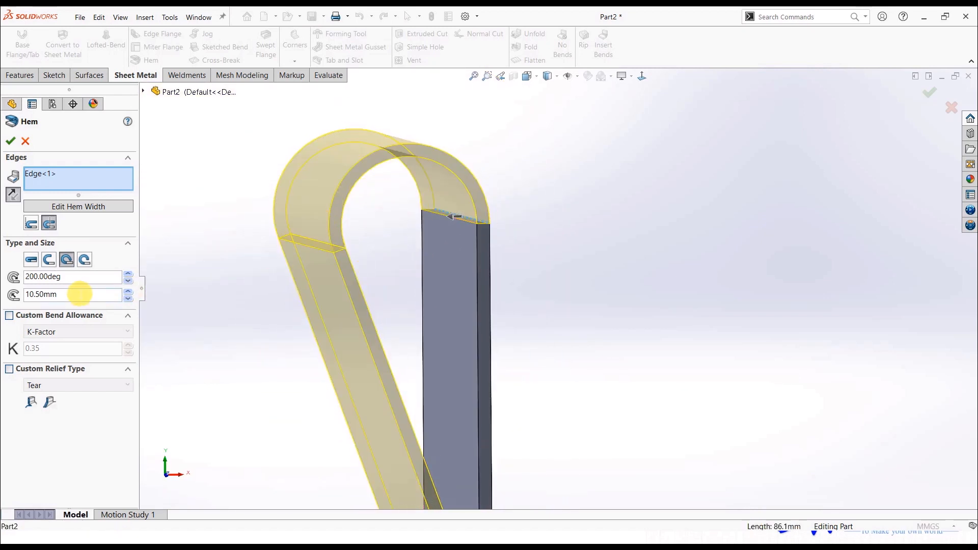
double_click(79, 295)
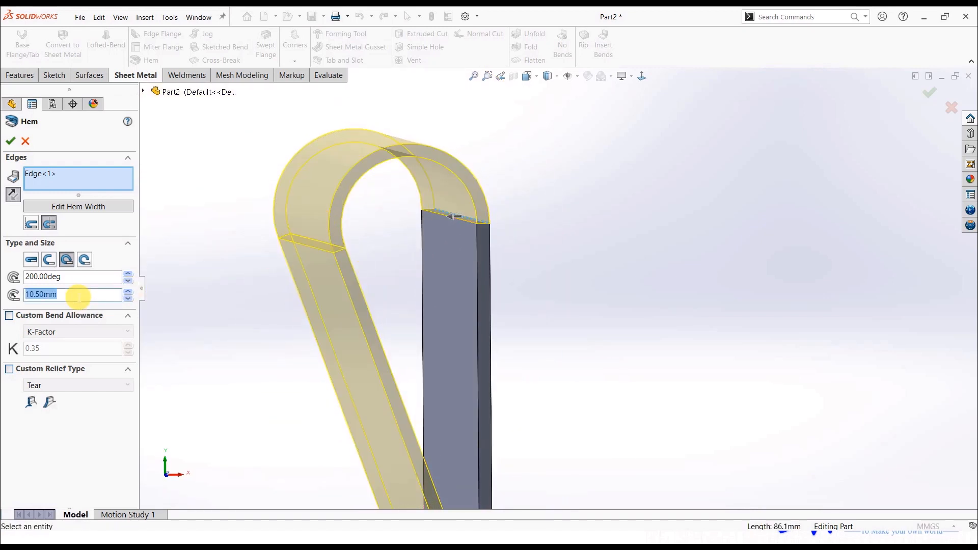
type("5")
key("Return")
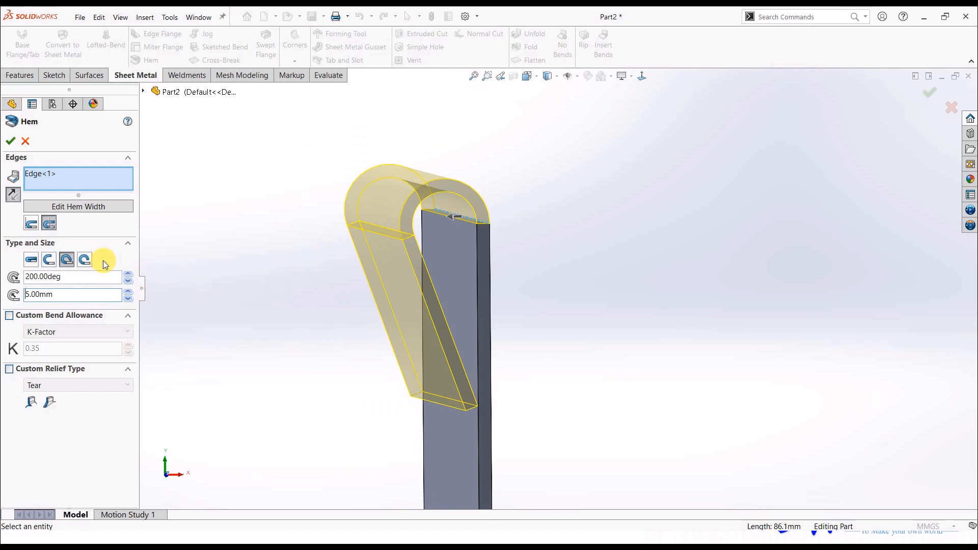
Step: Increase the tear drop hem's angle to 207 degrees
left_click(127, 275)
left_click(128, 274)
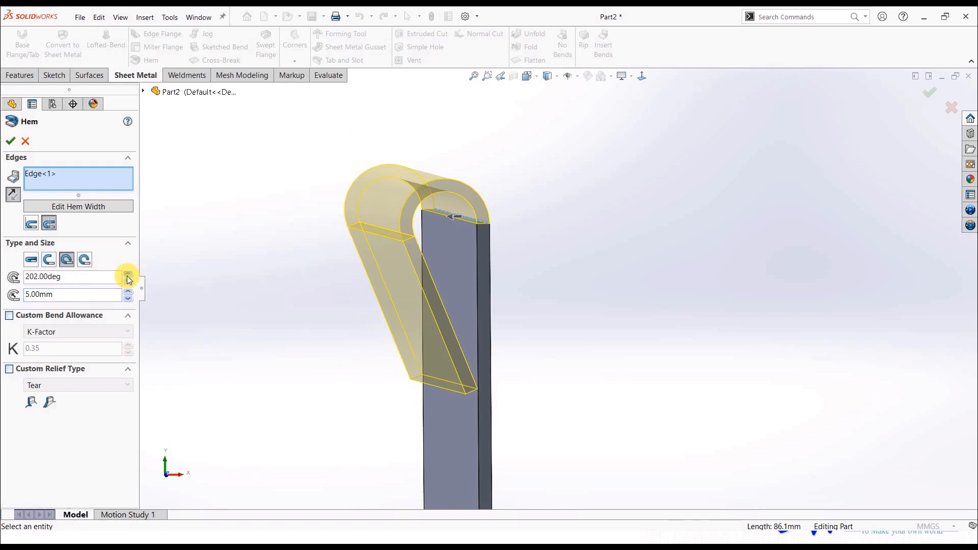
left_click(128, 274)
left_click(128, 275)
left_click(128, 274)
left_click(128, 275)
left_click(128, 275)
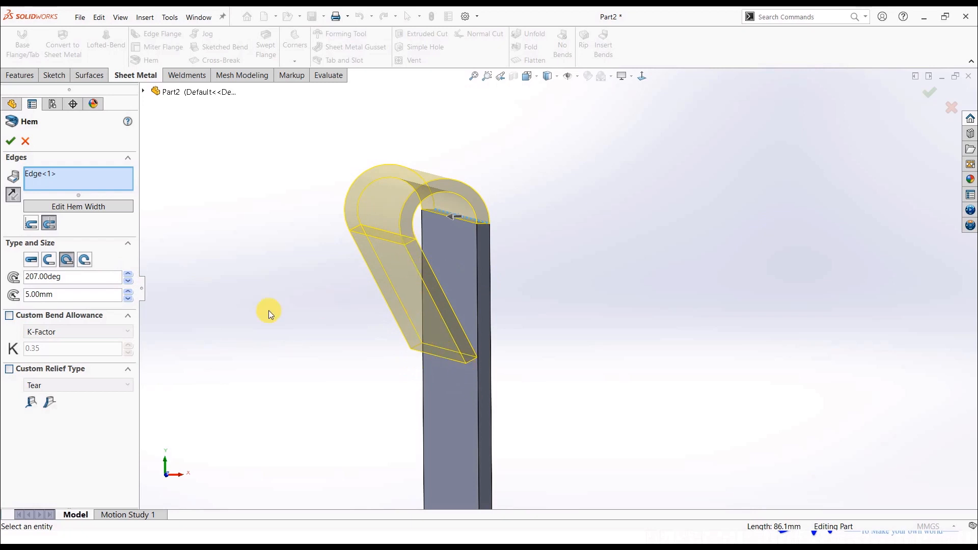
Step: Try tear drop hem angles from 197 to 208 degrees, finishing at 209 degrees
left_click(128, 275)
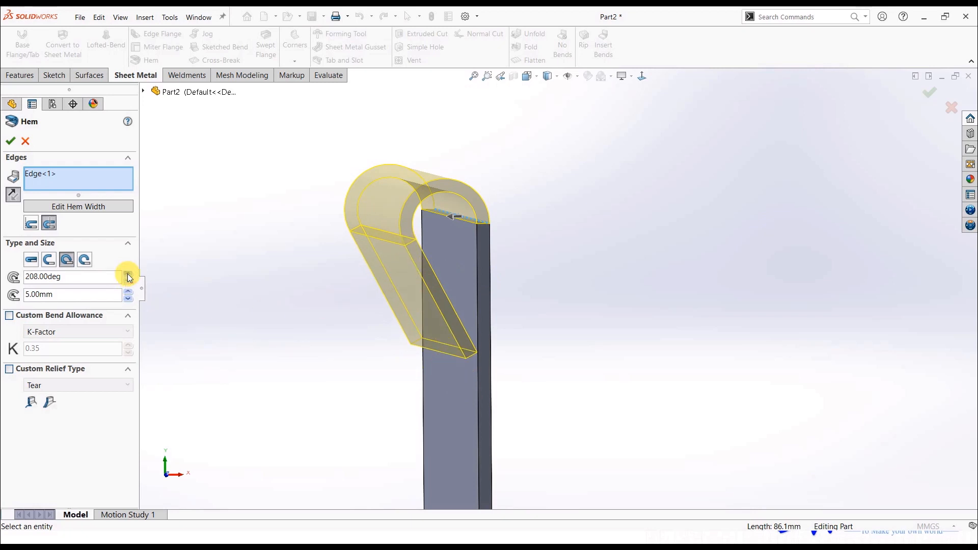
left_click(127, 275)
left_click(128, 275)
left_click(128, 274)
left_click(128, 282)
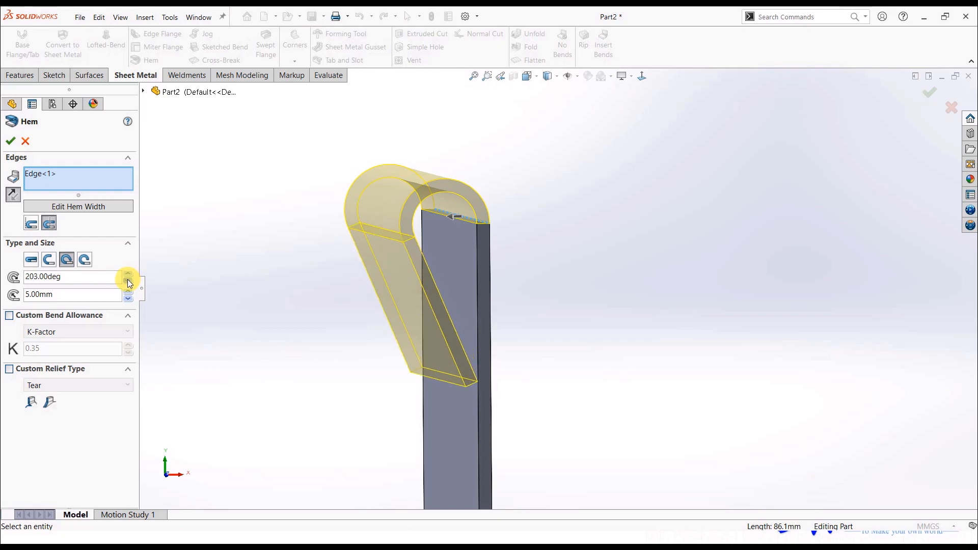
left_click(127, 282)
left_click(128, 282)
left_click(128, 275)
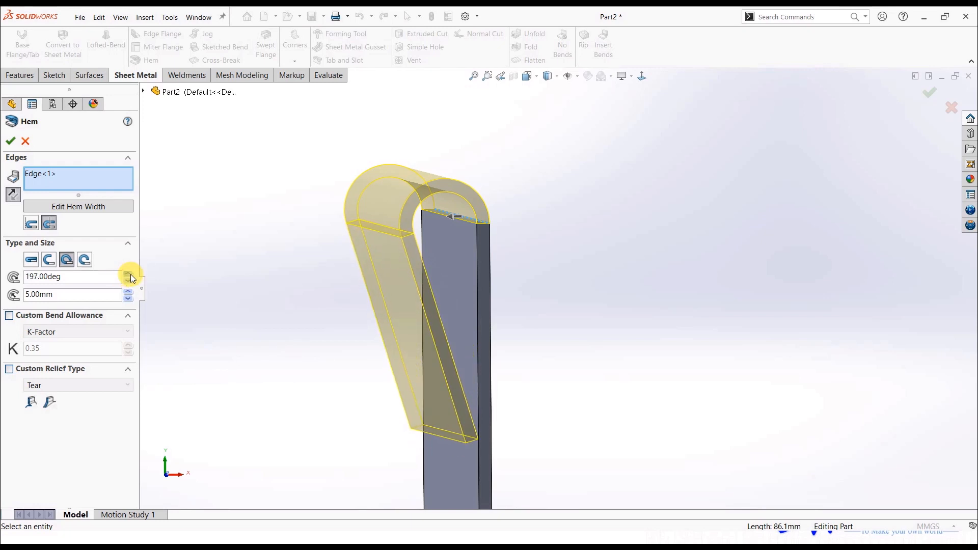
left_click(128, 275)
left_click(128, 275)
left_click(131, 282)
left_click(130, 283)
left_click(130, 282)
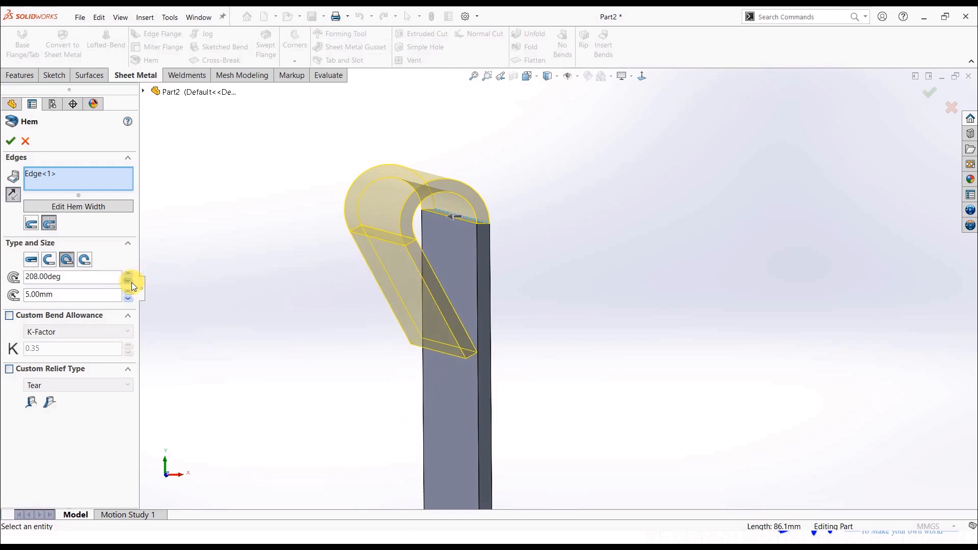
left_click(131, 283)
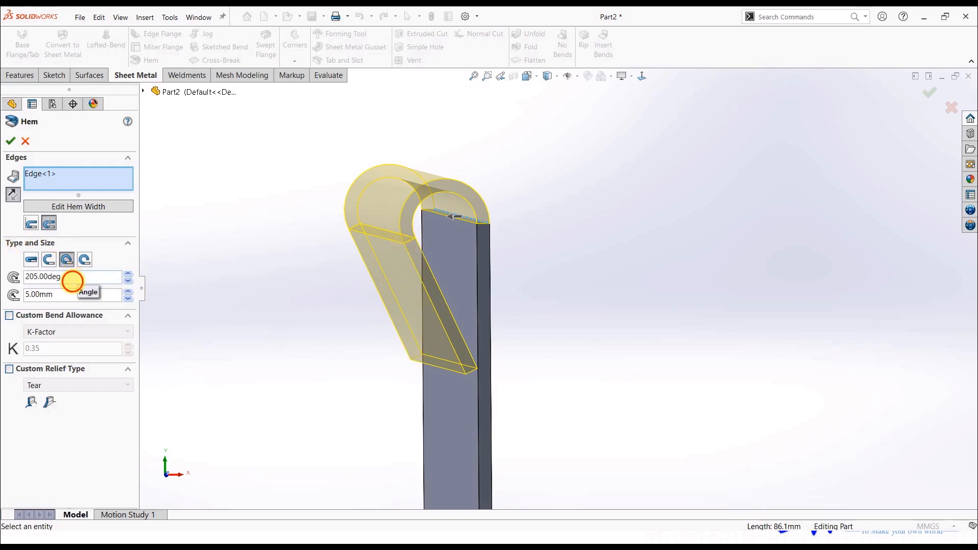
left_click(127, 275)
left_click(127, 275)
left_click(127, 276)
left_click(127, 275)
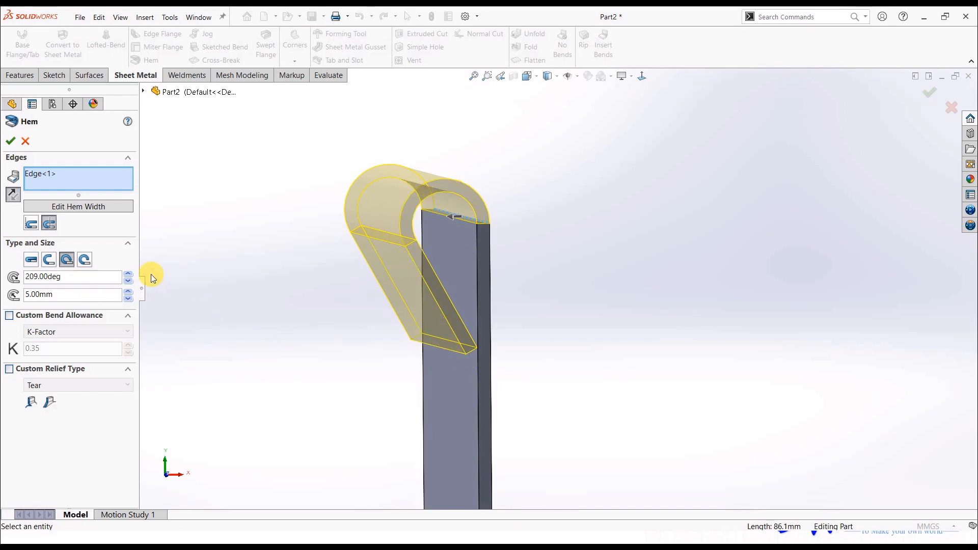
Step: Switch the hem type to Rolled and try a 208-degree angle with a 25 mm radius
left_click(82, 264)
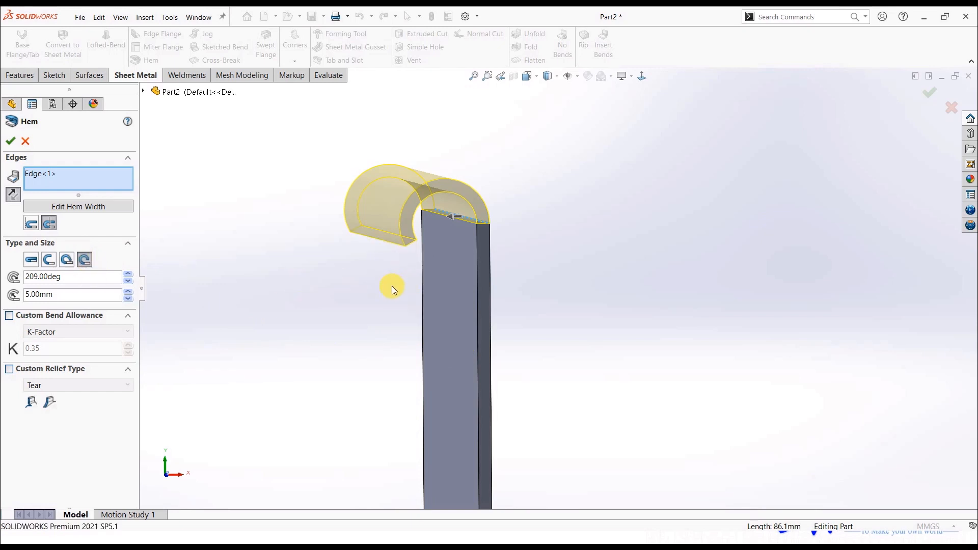
left_click(128, 273)
left_click(128, 273)
left_click(128, 282)
left_click(127, 281)
left_click(128, 282)
left_click(129, 291)
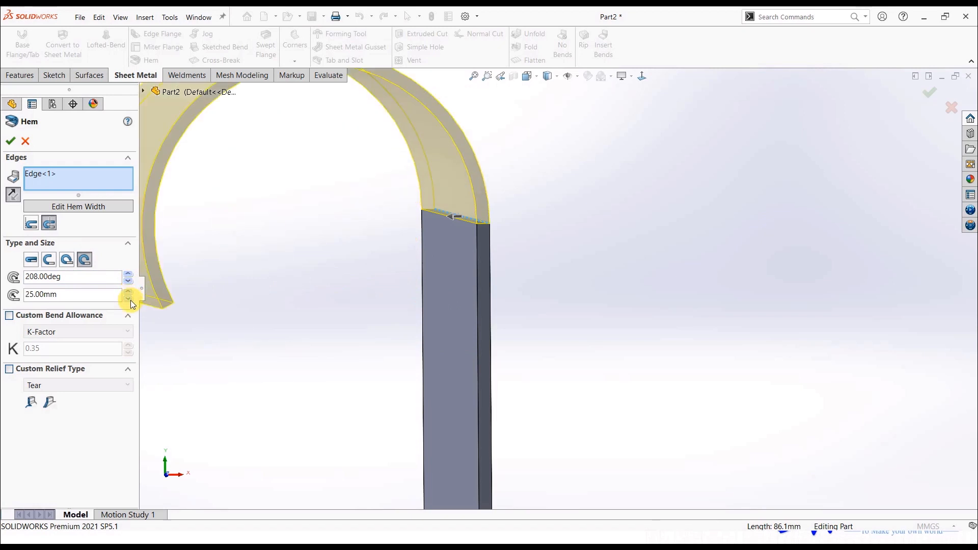
left_click(130, 300)
Step: Return the hem type to Open, narrow its width profile to about 41 mm by moving both ends inward, and create the hem
left_click(49, 260)
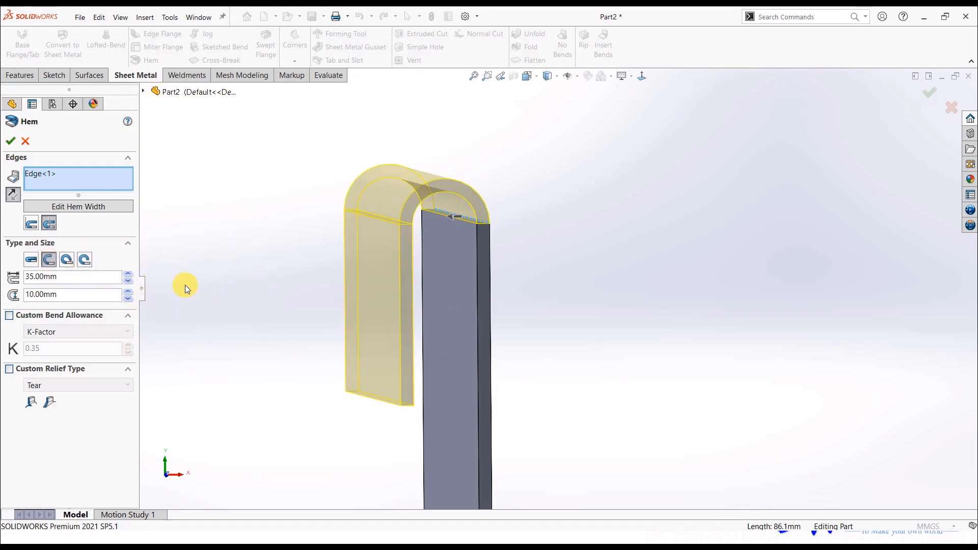
middle_click_drag(192, 286, 520, 175)
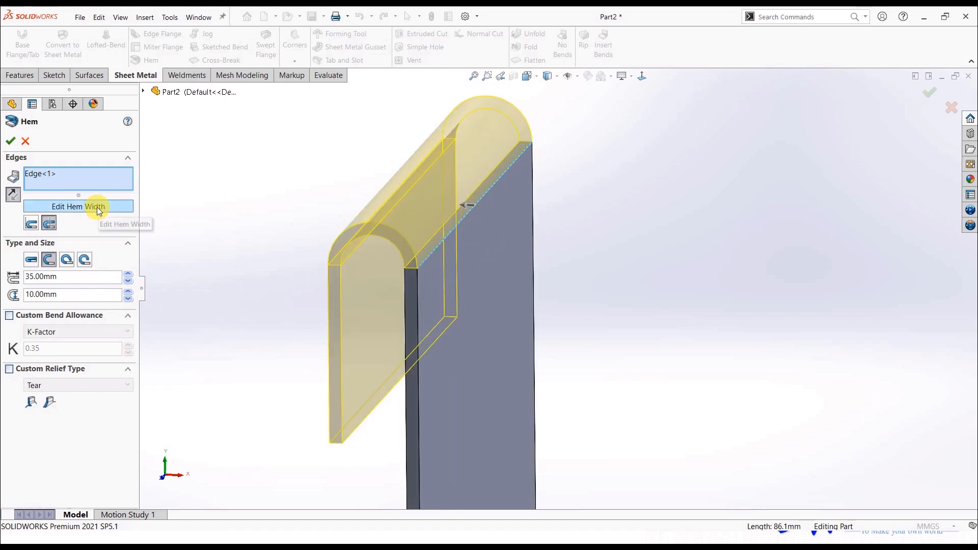
left_click(97, 207)
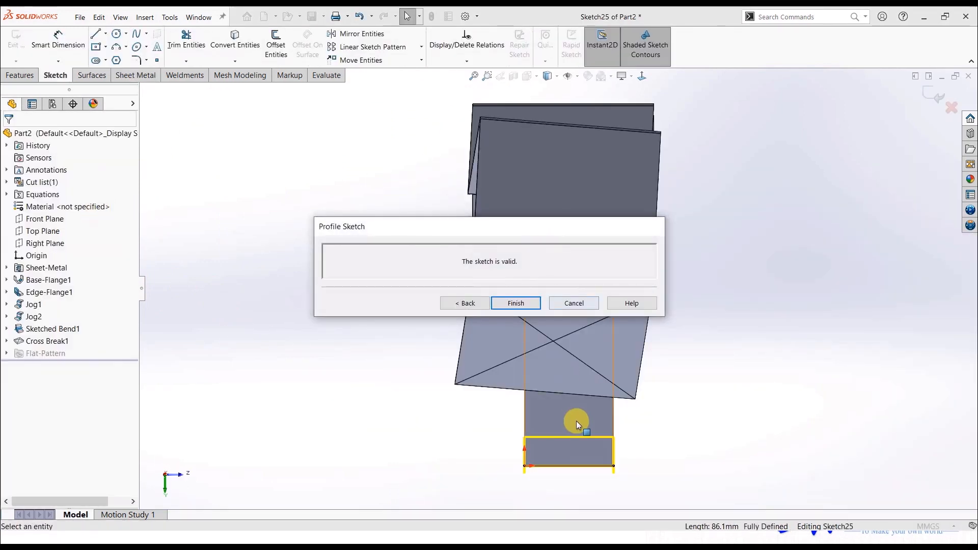
scroll(577, 475, "down", 1)
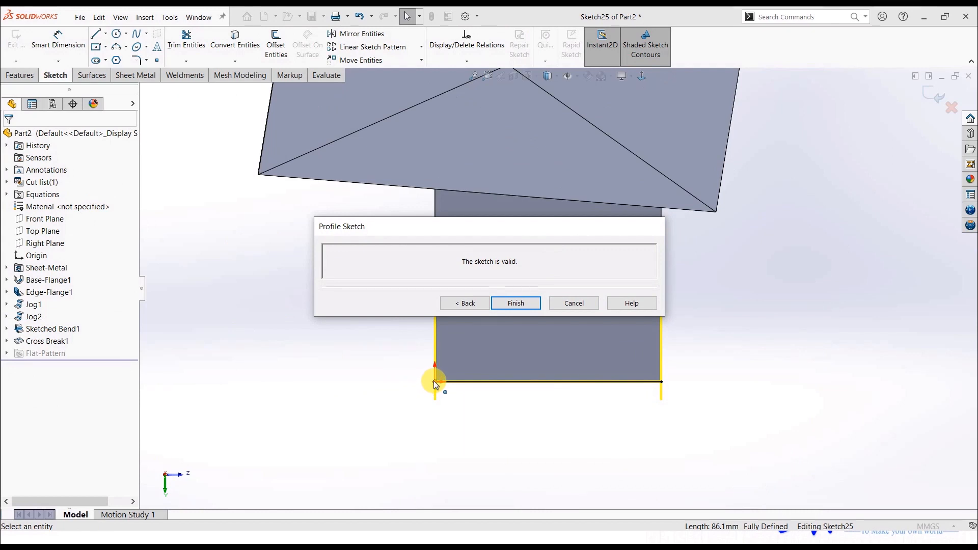
left_click_drag(436, 384, 502, 390)
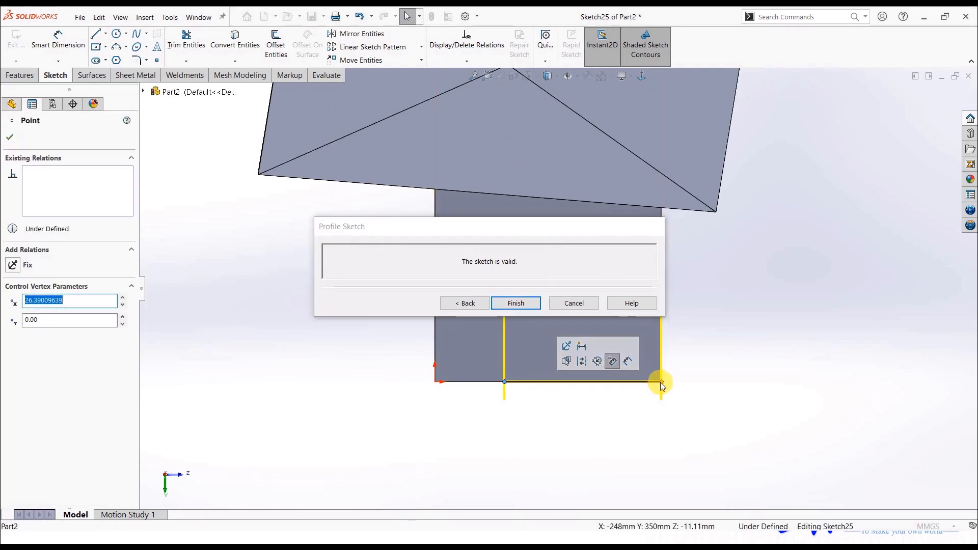
left_click_drag(660, 382, 612, 382)
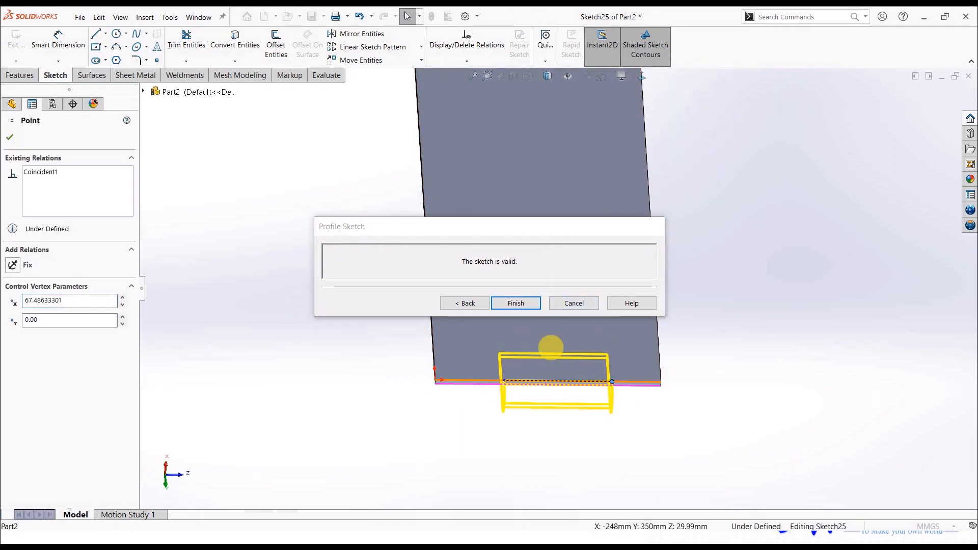
mouse_move(550, 347)
middle_mouse_down()
mouse_move(534, 349)
mouse_move(489, 286)
mouse_move(567, 245)
middle_mouse_up()
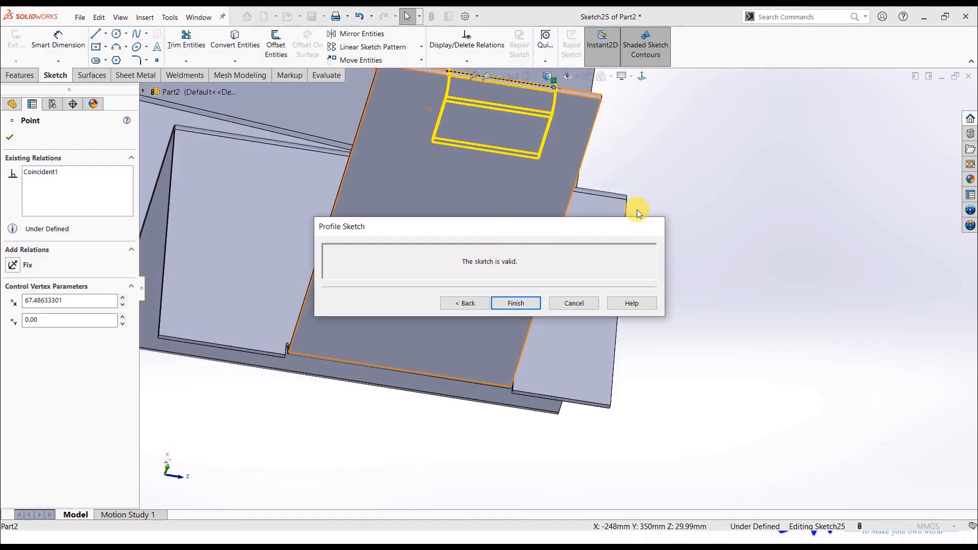
left_click(515, 303)
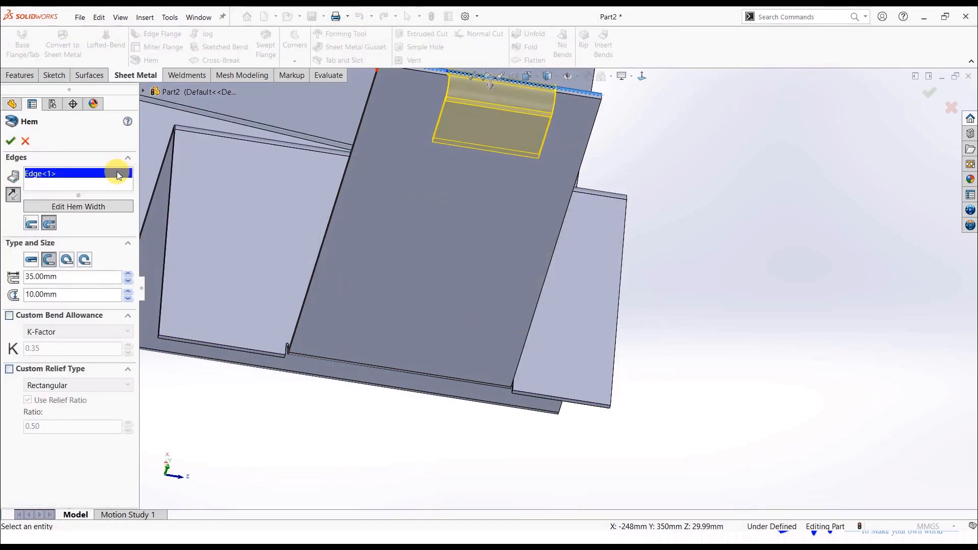
left_click(10, 141)
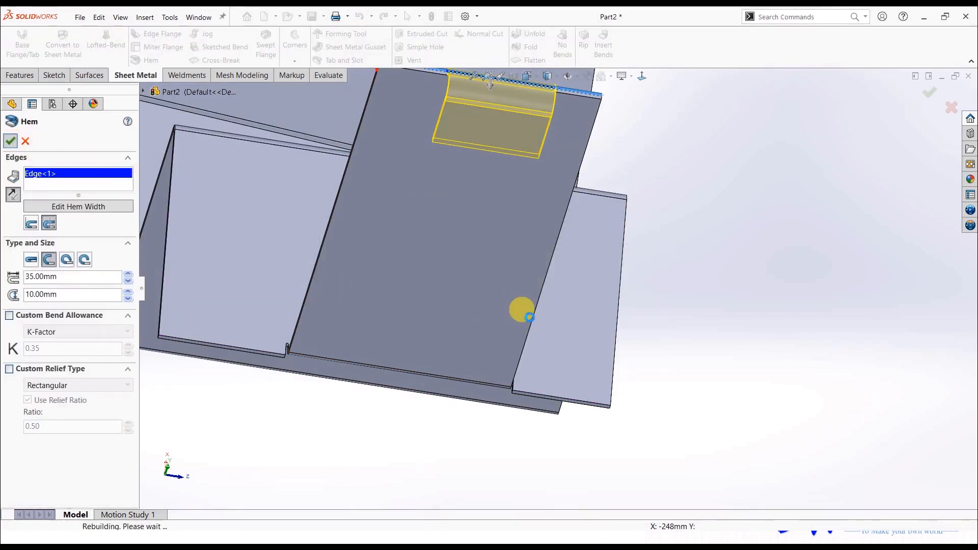
Step: Add a second open hem, 35 mm long with a 10 mm gap, on the free end edge of the first hem
middle_click_drag(522, 309, 448, 170)
scroll(306, 188, "down", 3)
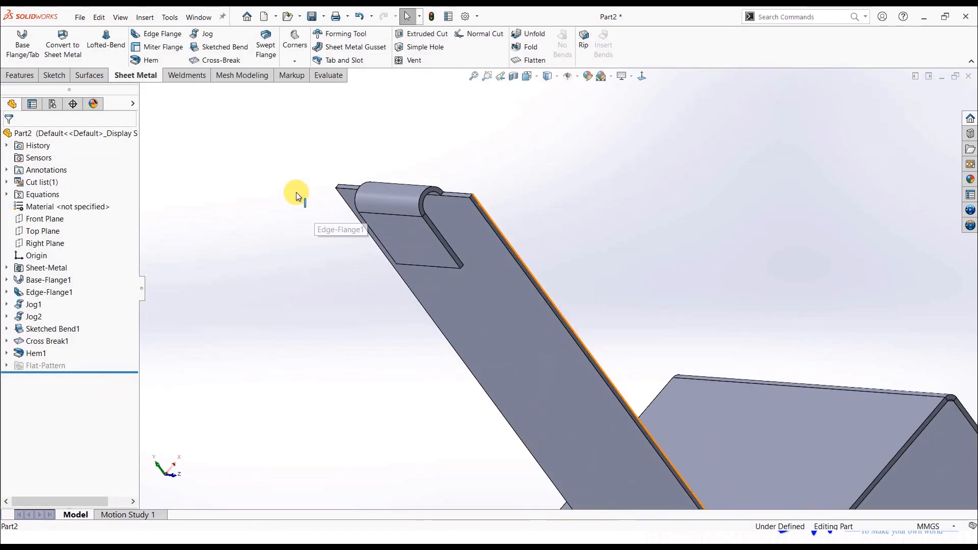
left_click(151, 62)
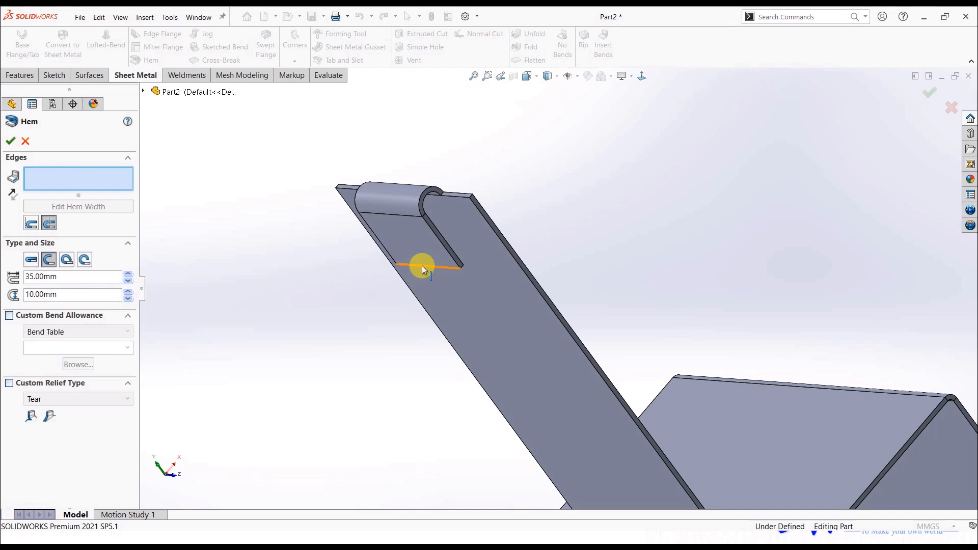
left_click(422, 269)
left_click(10, 141)
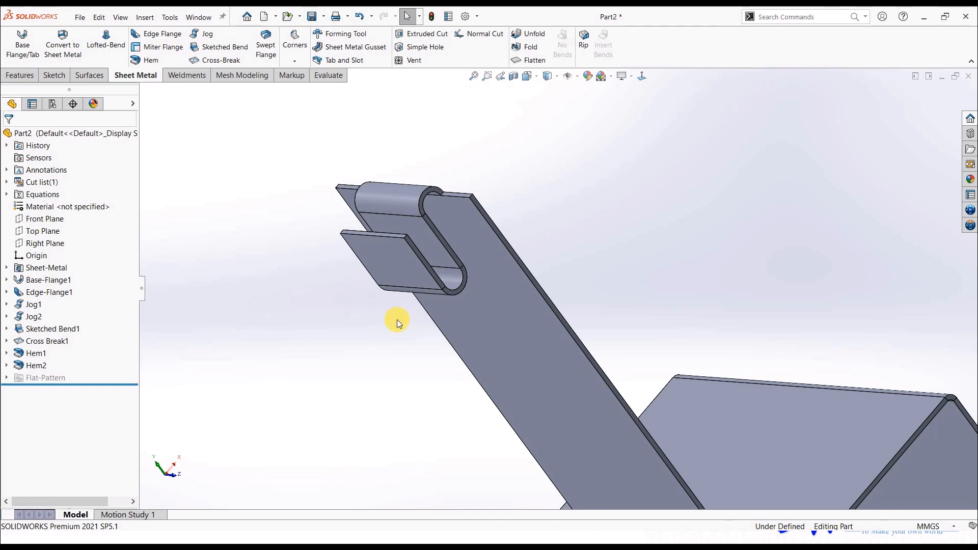
Step: Create a new document from the Part template and start a rectangle sketch on its Top Plane
key("ctrl+n")
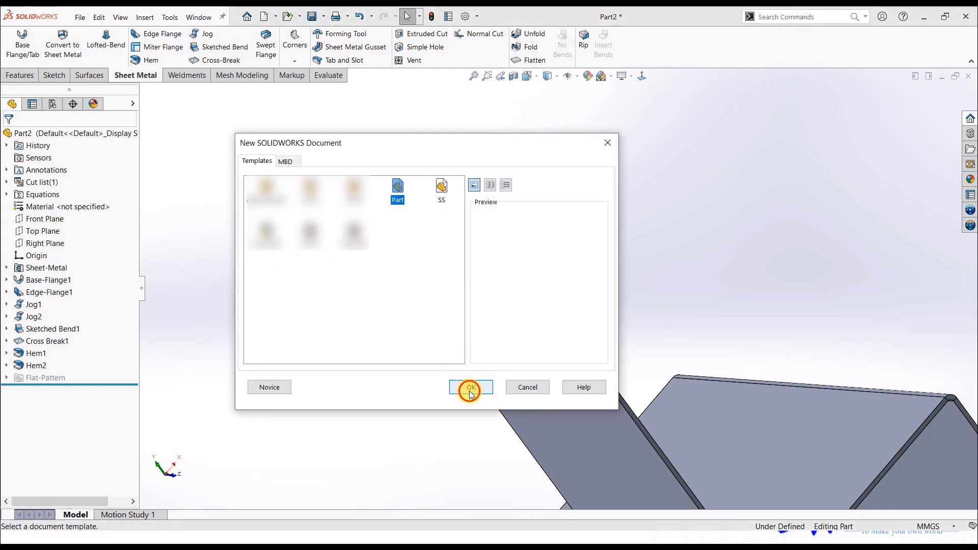
left_click(469, 390)
left_click(44, 218)
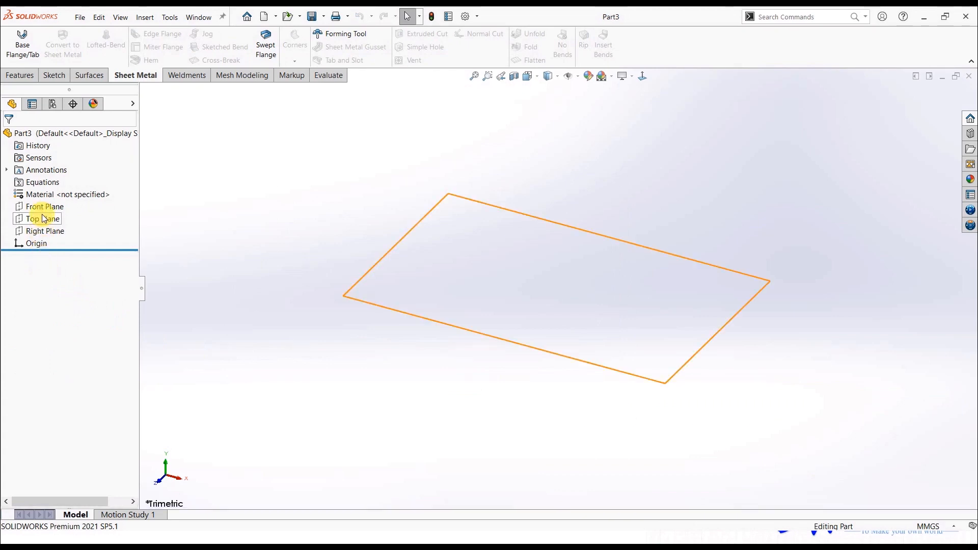
left_click(61, 199)
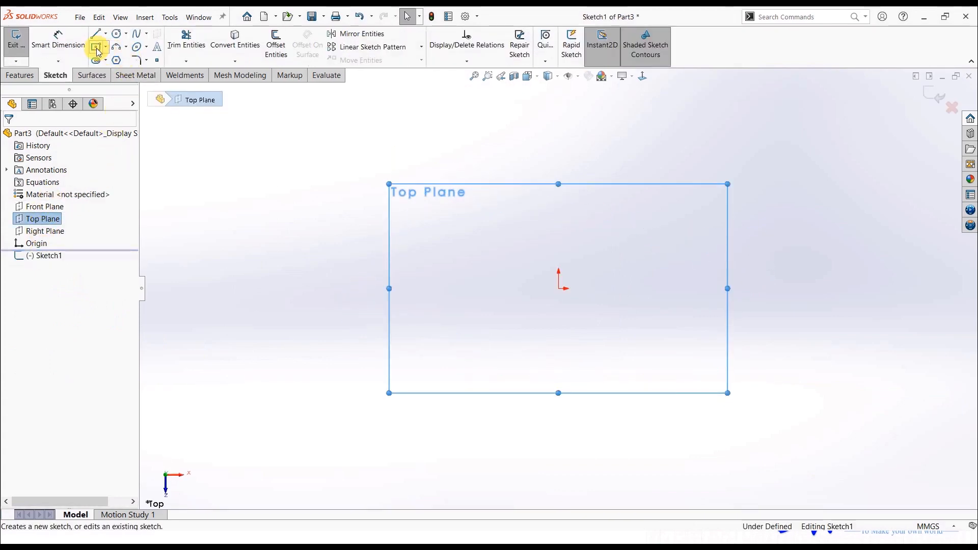
left_click(97, 52)
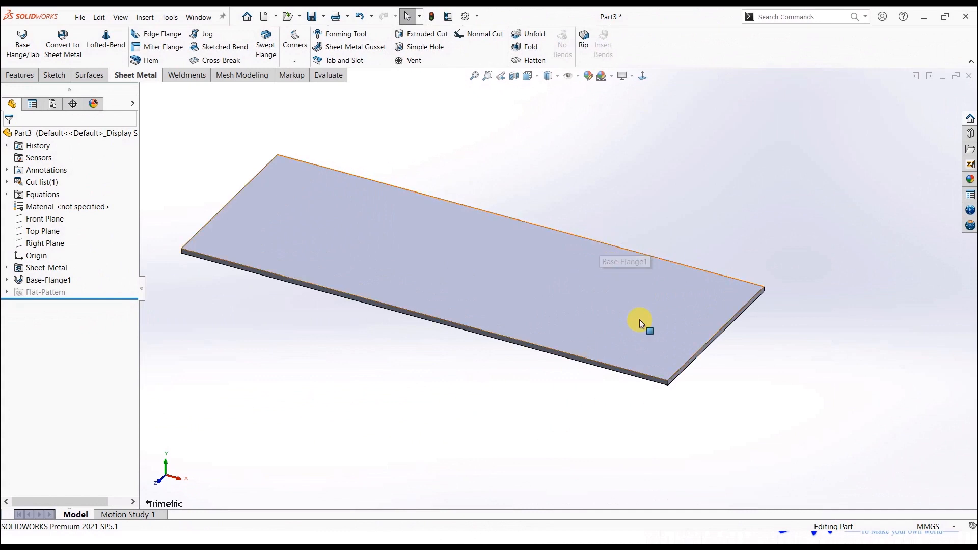
Step: Start a sketch on the long, thin front side face of the base flange
scroll(644, 351, "down", 5)
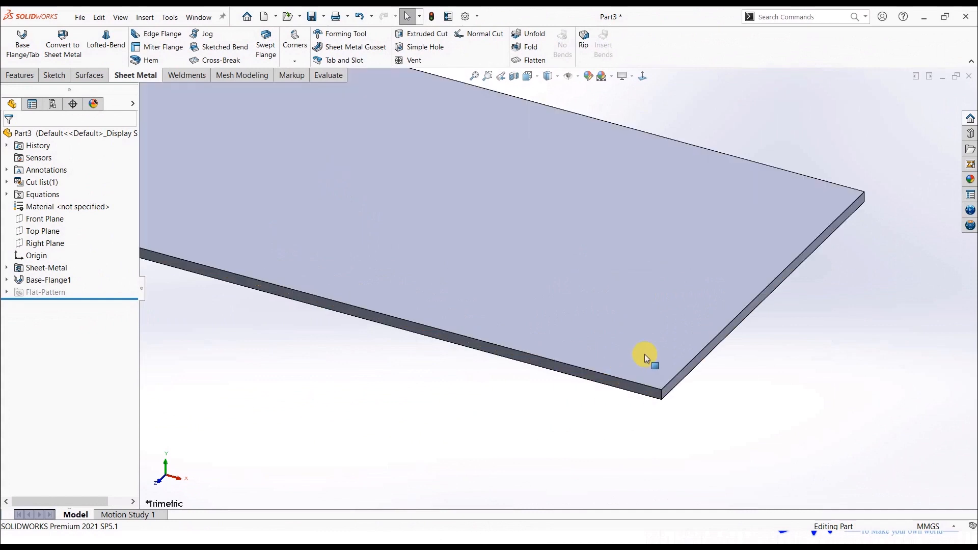
scroll(644, 354, "down", 3)
left_click(643, 370)
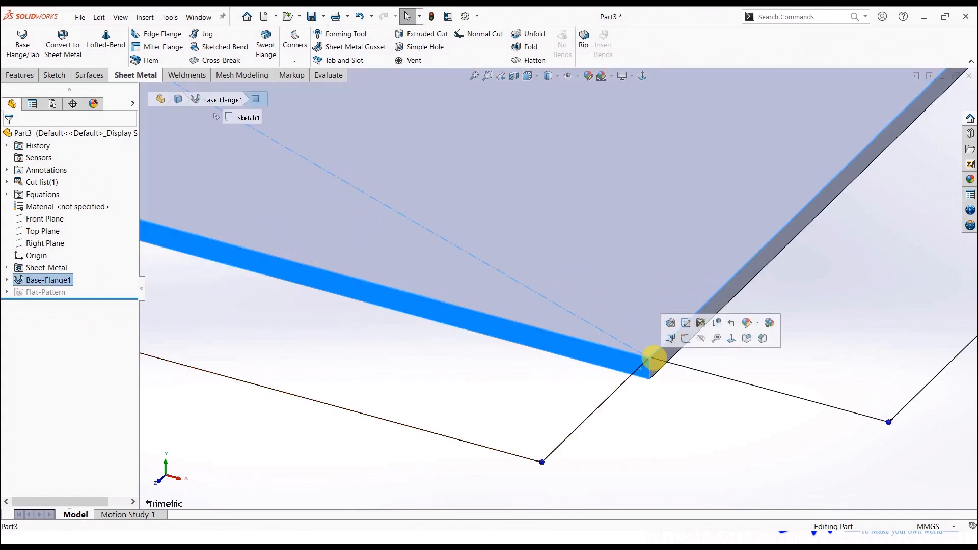
left_click(686, 338)
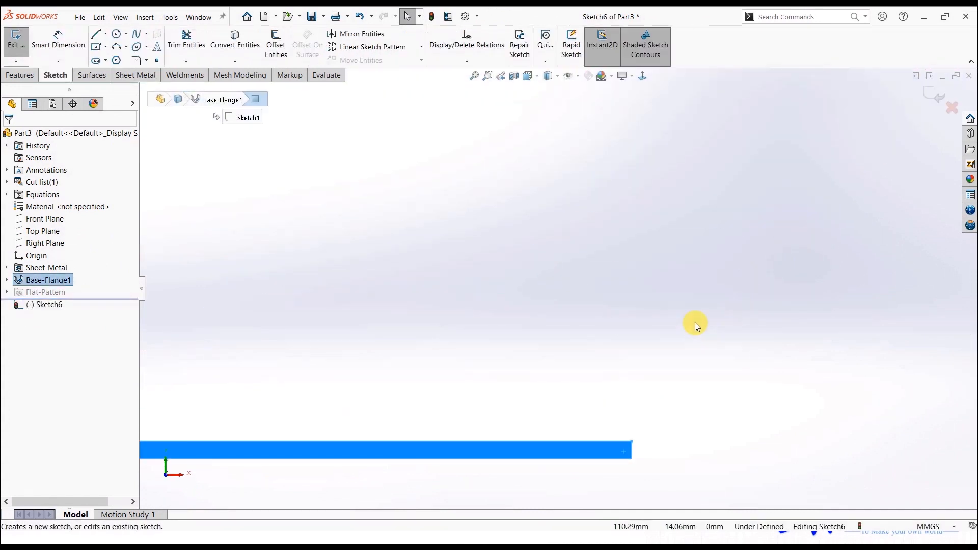
left_click(695, 323)
Step: Sketch two connected lines rising outward from the base flange's upper end corner, the second about 15 mm long at about 44 degrees, and exit the sketch
left_click(95, 34)
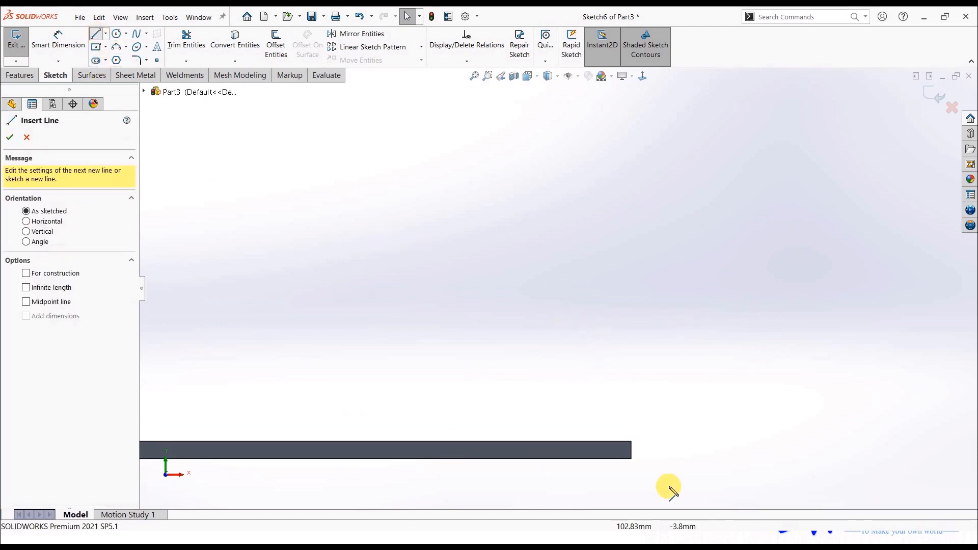
left_click(632, 442)
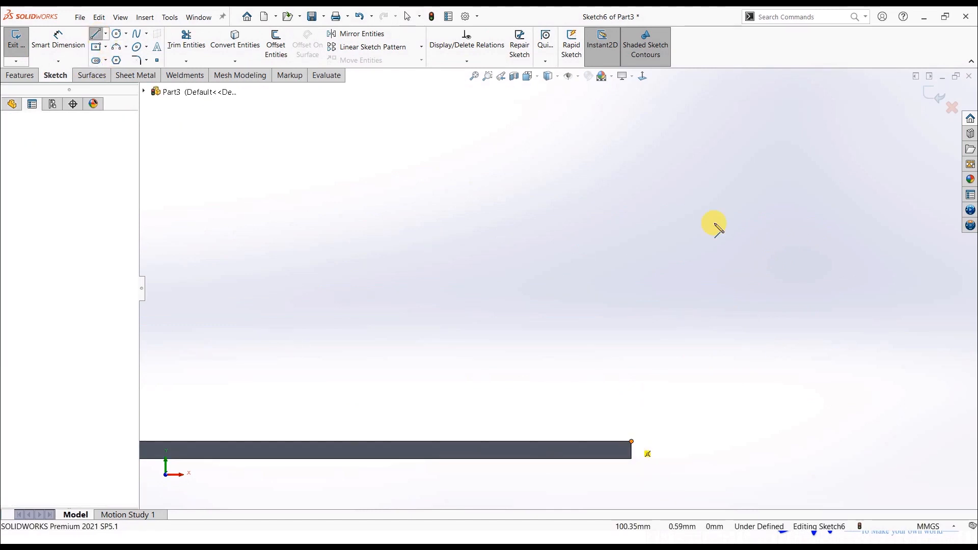
left_click(689, 191)
left_click(784, 100)
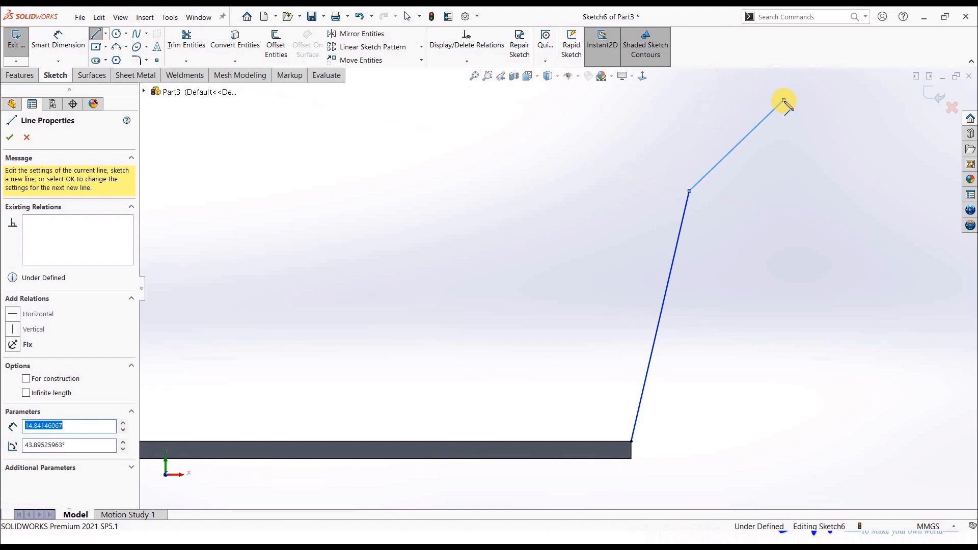
key("Escape")
key("Escape")
left_click(20, 47)
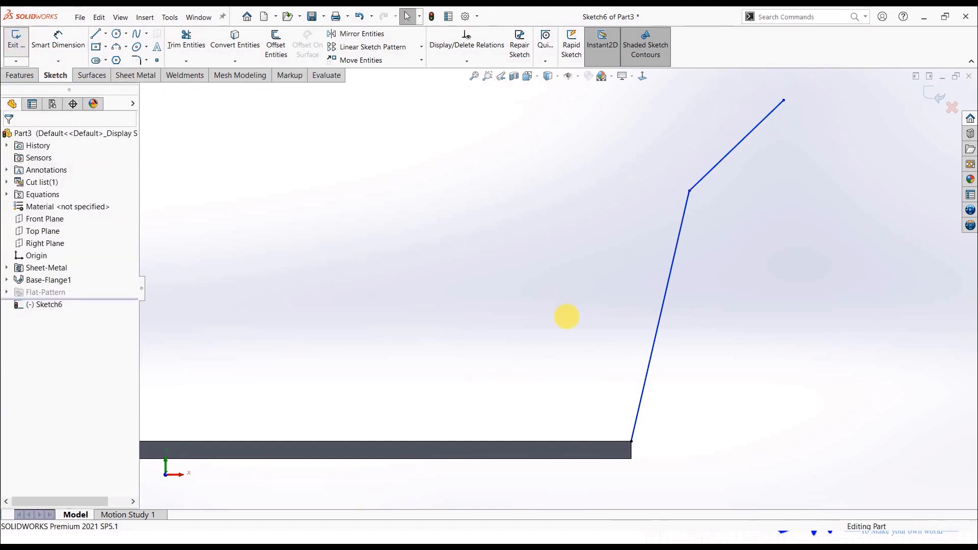
scroll(571, 326, "up", 4)
middle_click_drag(571, 327, 542, 387)
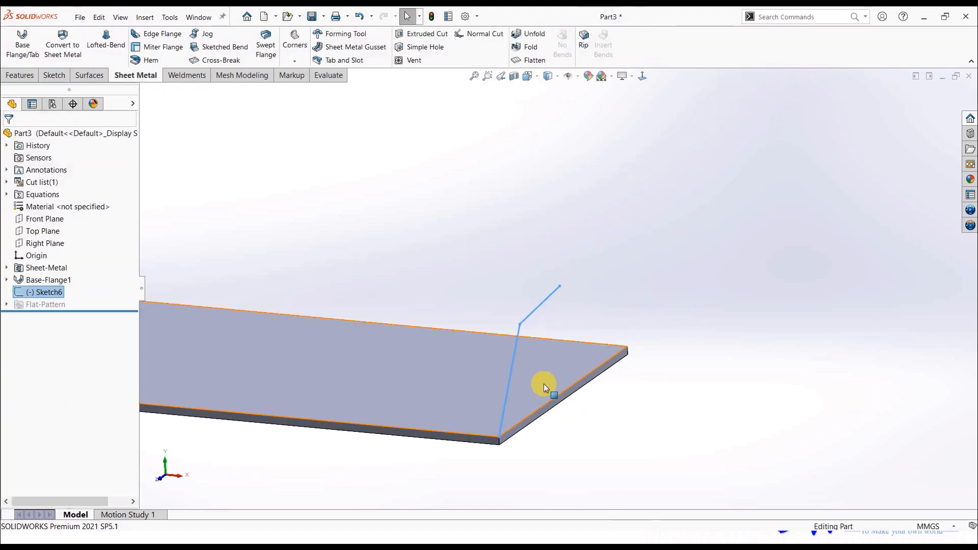
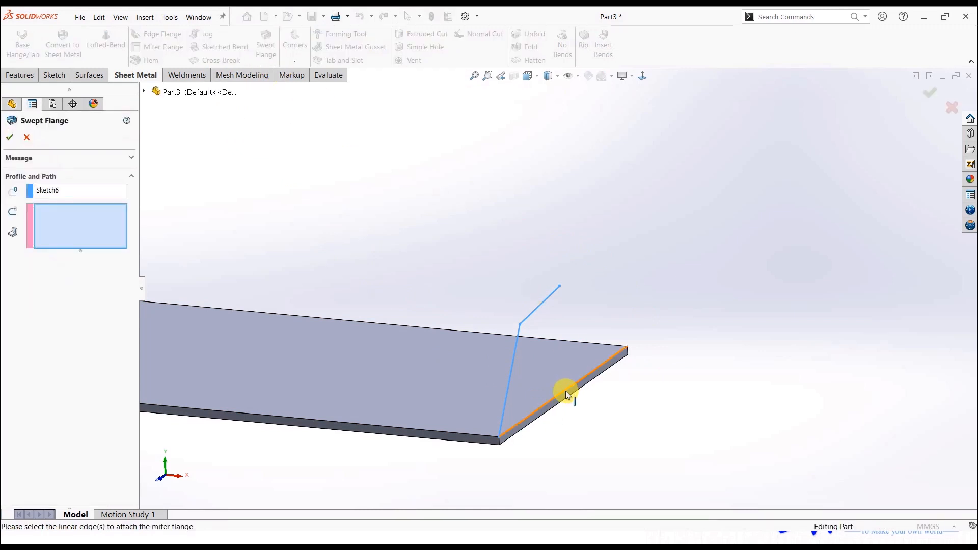
Step: Select all four upper edges of the base flange as the path of the swept flange
left_click(579, 367)
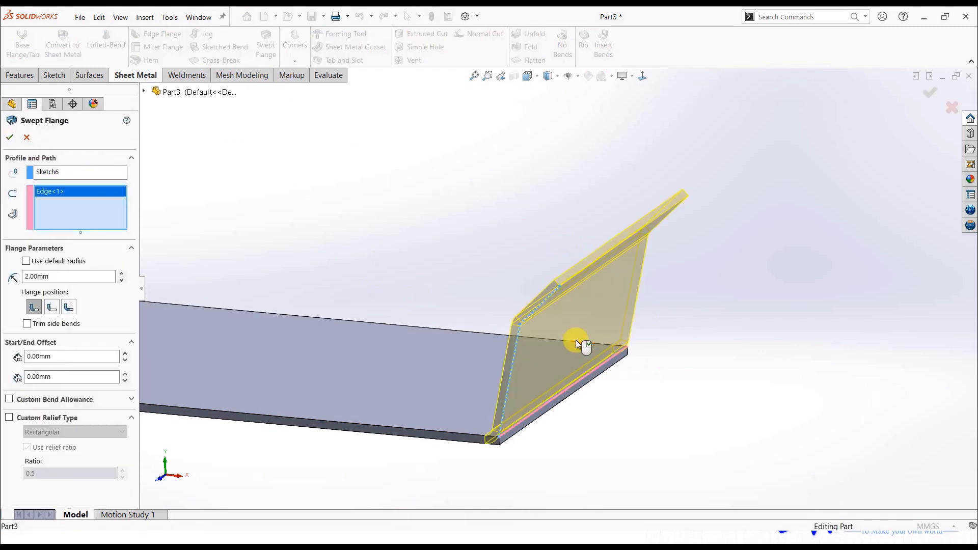
left_click(600, 344)
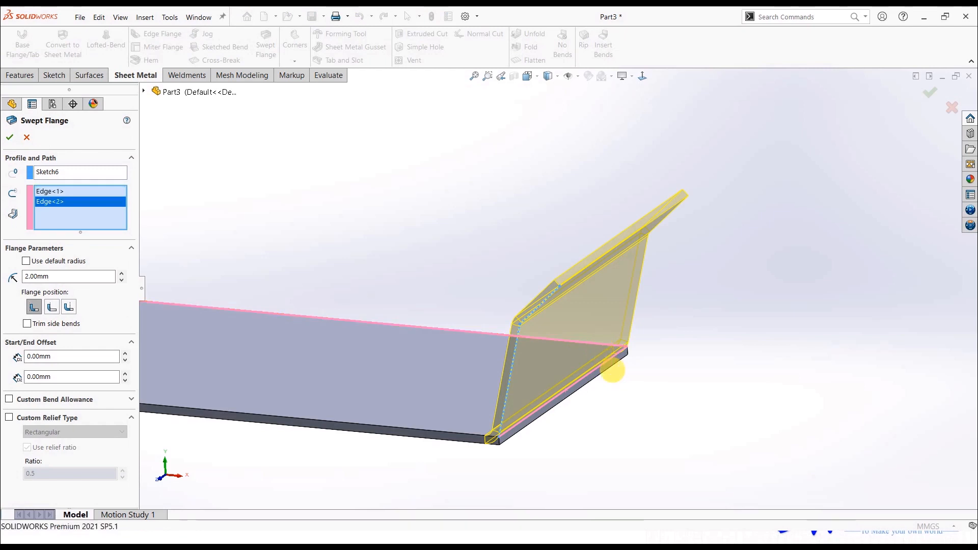
scroll(473, 287, "up", 4)
scroll(160, 276, "down", 3)
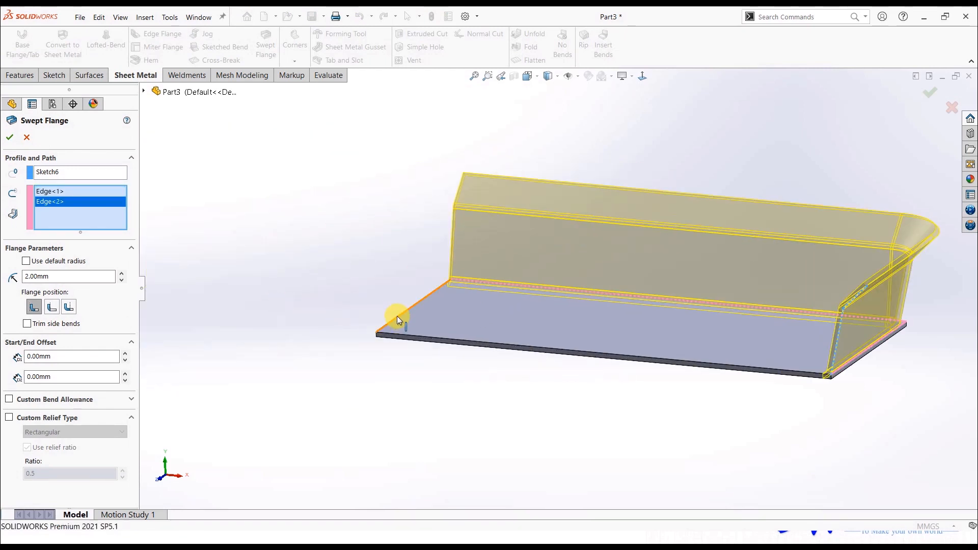
left_click(398, 319)
left_click(437, 339)
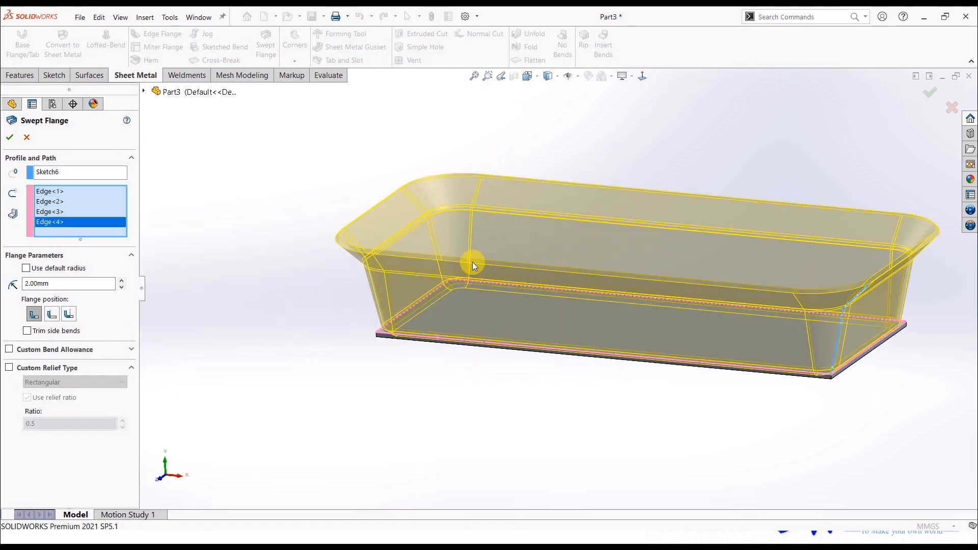
scroll(836, 334, "down", 2)
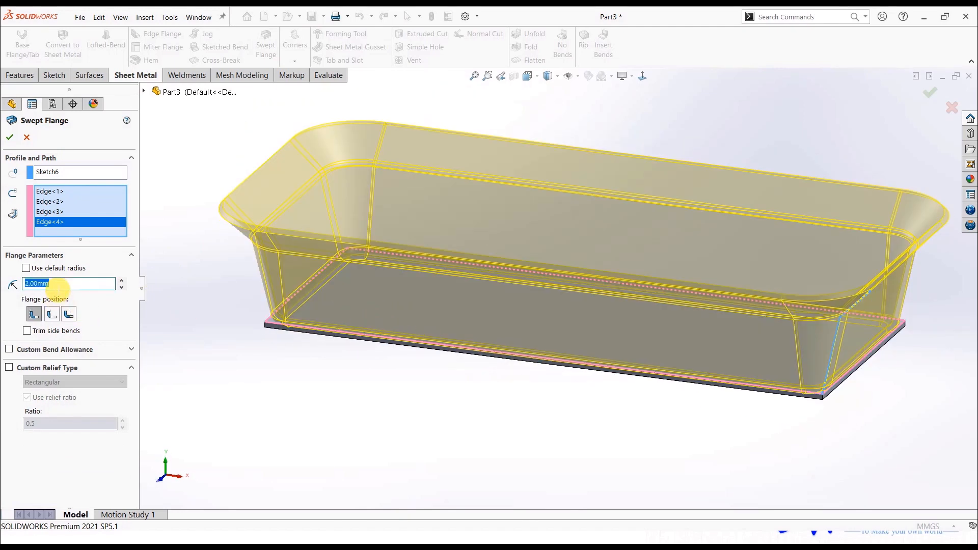
Step: Compare the Material Outside and Bend Outside flange positions from the Right view, and return to Material Inside
left_click(122, 281)
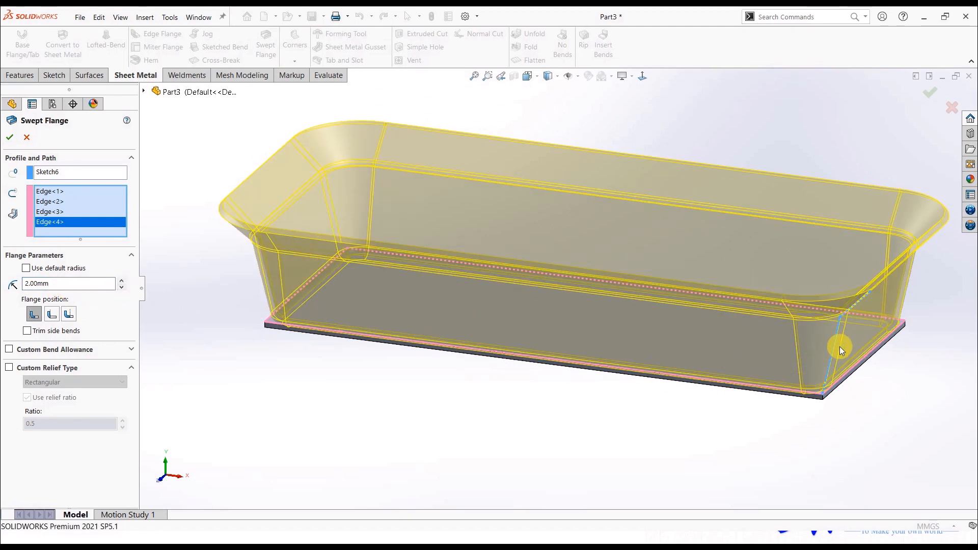
middle_click_drag(773, 366, 720, 360)
key("space")
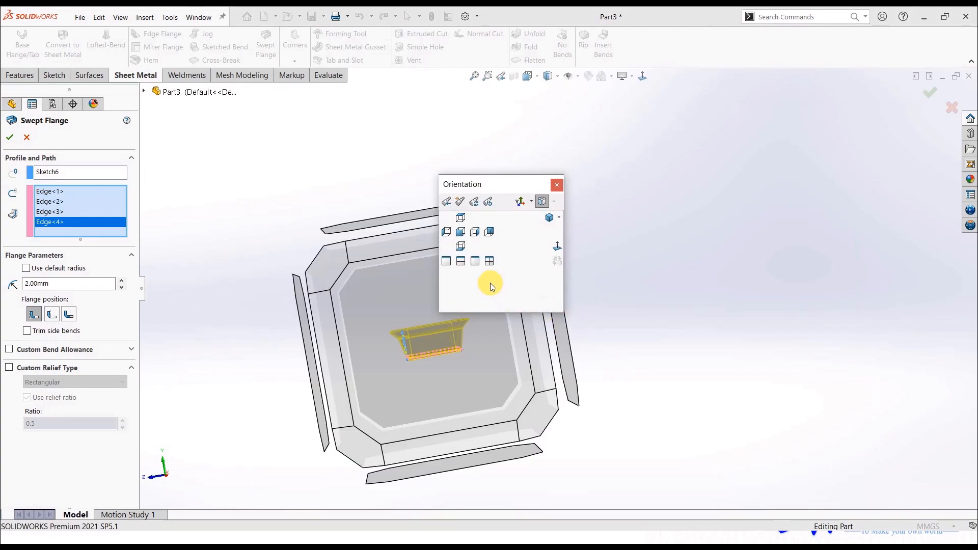
left_click(433, 371)
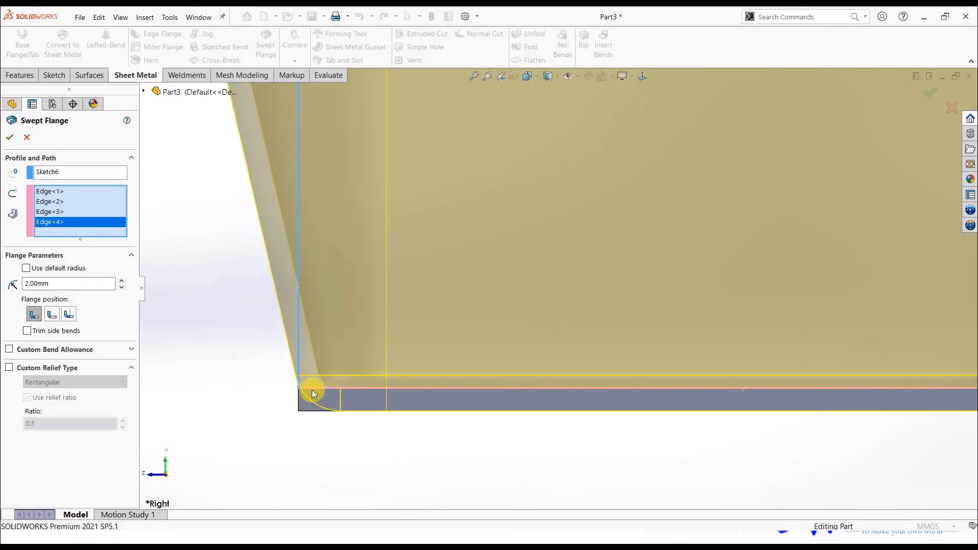
left_click(53, 314)
left_click(69, 314)
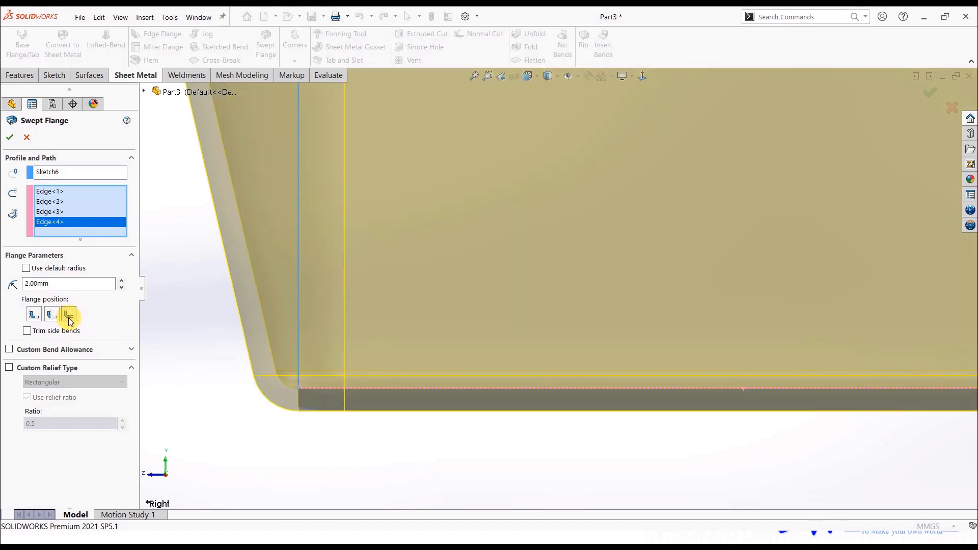
left_click(35, 315)
Step: Create the swept flange around the base with a 2 mm bend radius and the Material Inside position
scroll(509, 365, "up", 8)
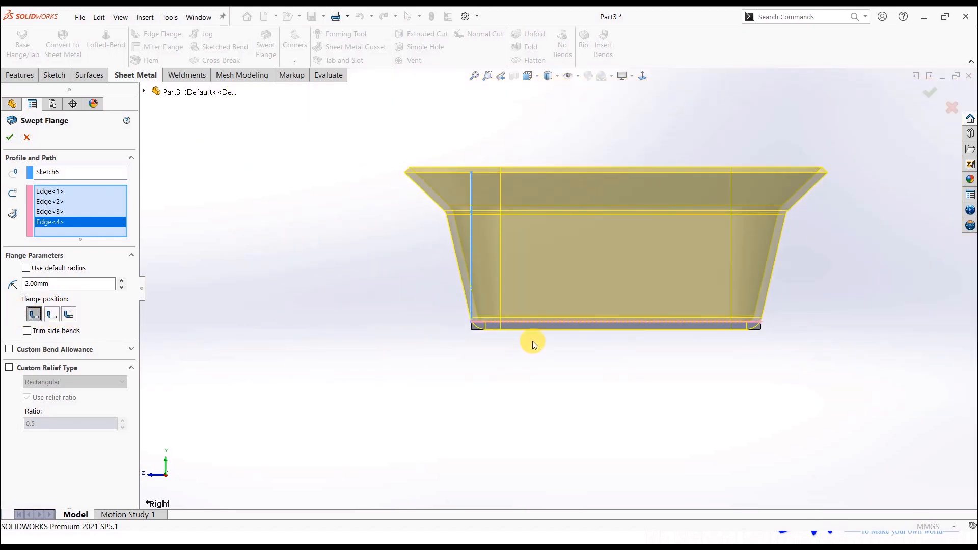
middle_click_drag(533, 341, 586, 356)
scroll(561, 394, "up", 5)
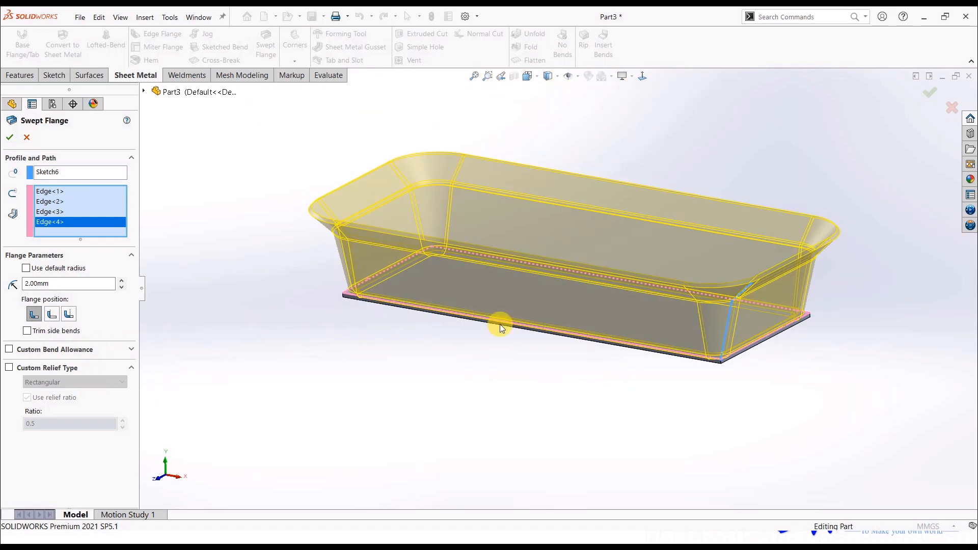
scroll(689, 277, "down", 2)
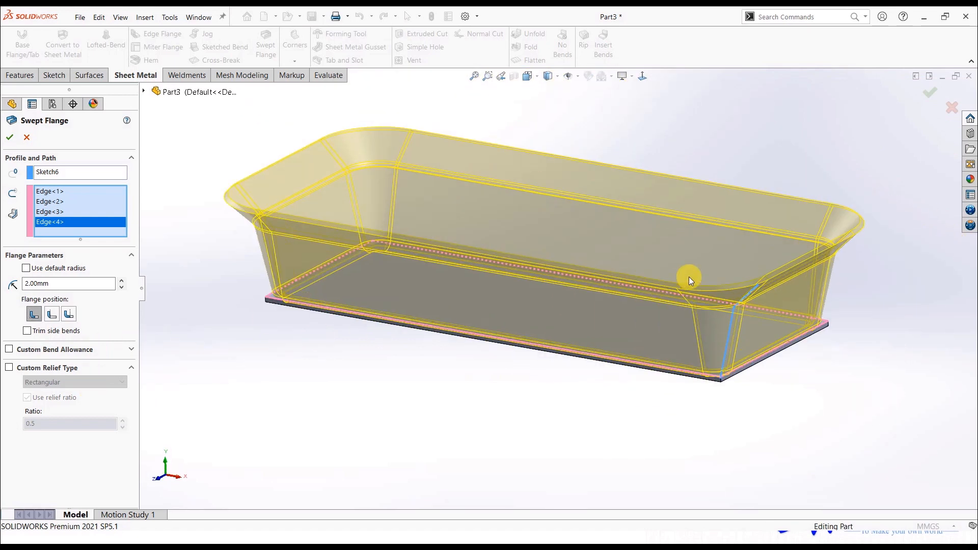
left_click(9, 137)
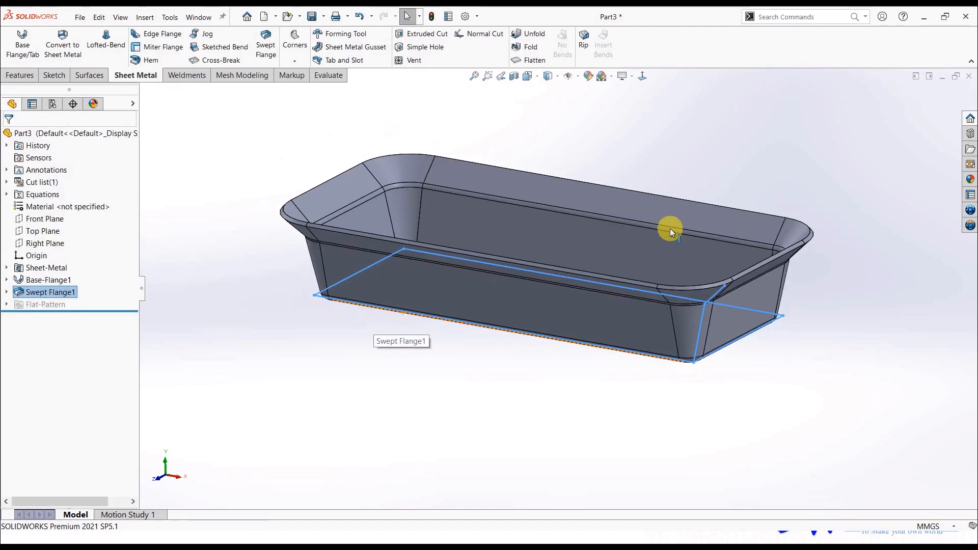
Step: Flatten the swept-flange tray to examine its flat pattern and corner shape, and fold it back
middle_click_drag(671, 229, 674, 186)
left_click(674, 186)
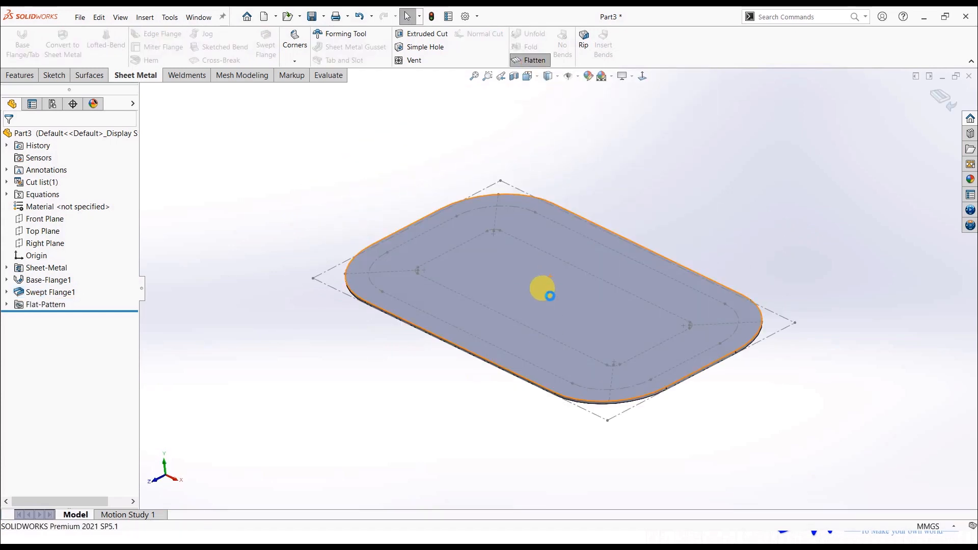
middle_click_drag(545, 292, 577, 151)
left_click(540, 62)
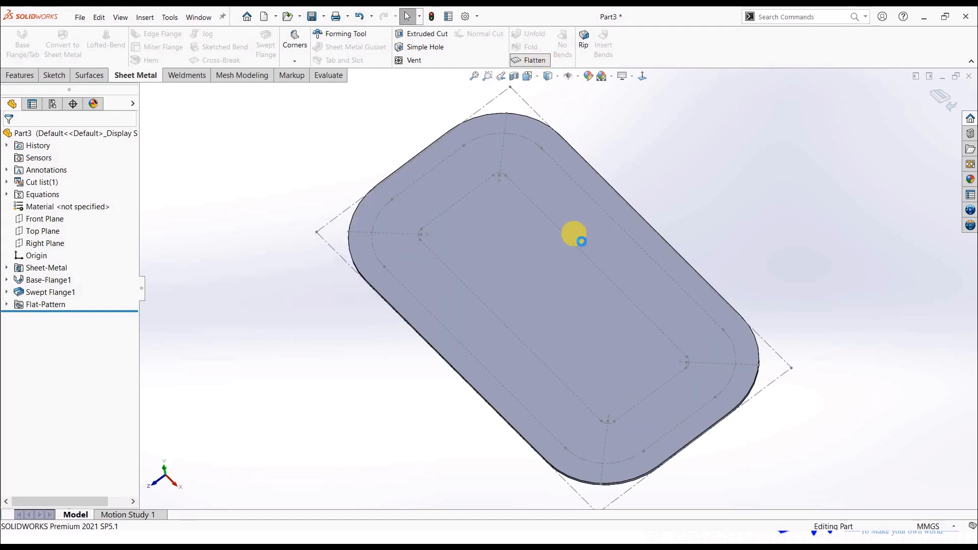
middle_click_drag(573, 280, 567, 164)
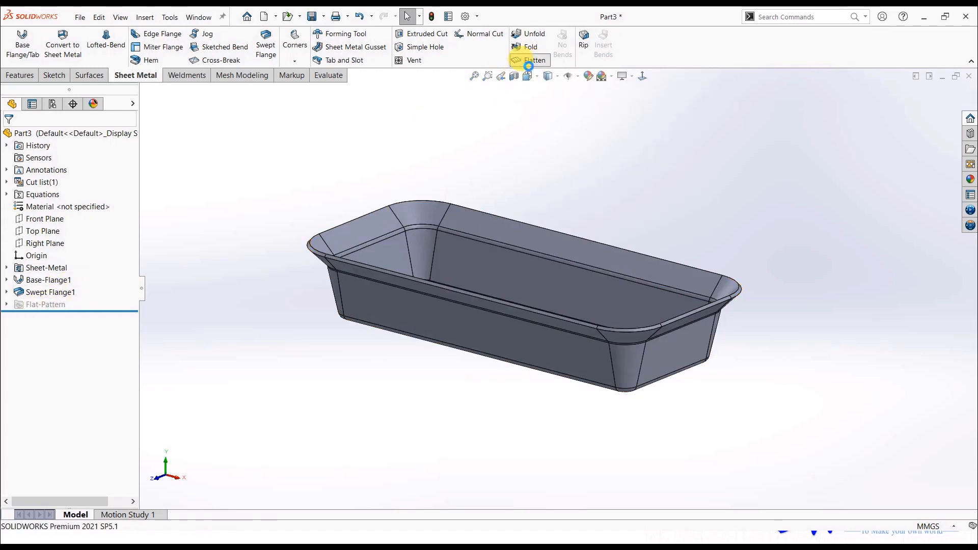
left_click(529, 63)
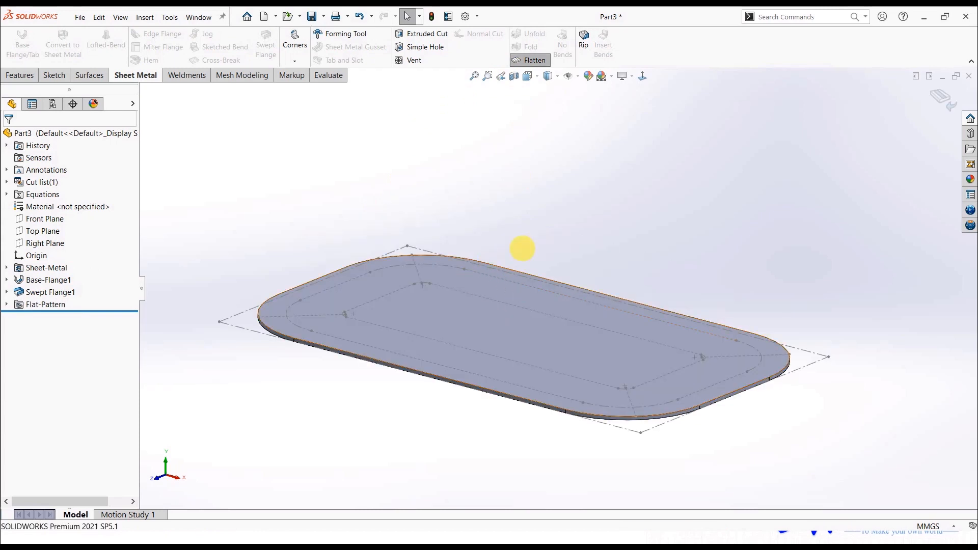
left_click(530, 60)
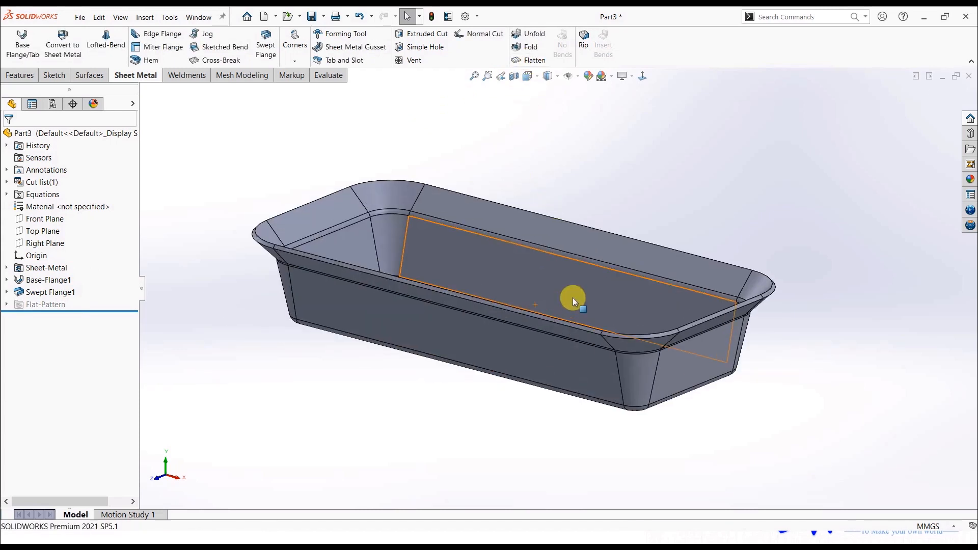
middle_click_drag(572, 299, 574, 321)
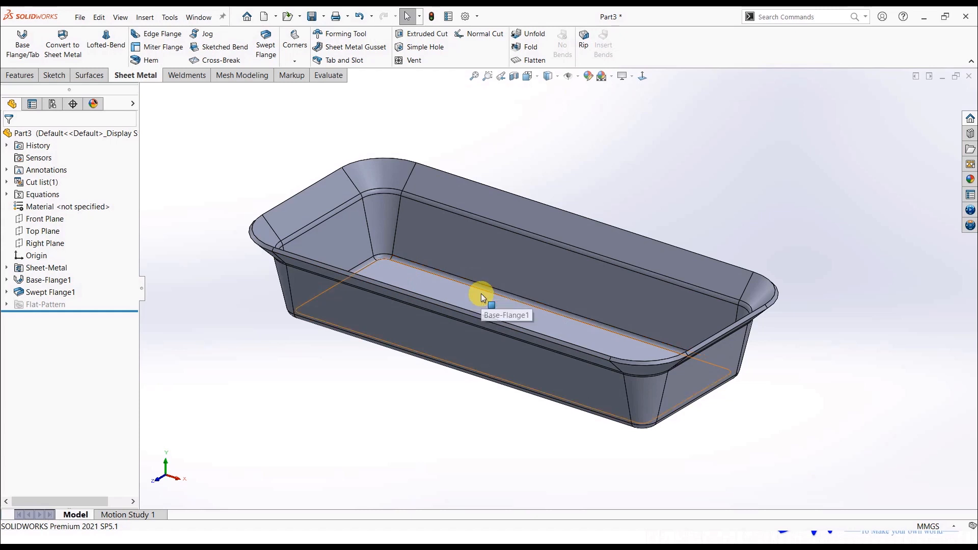
Step: Delete the swept flange feature while keeping its profile sketch
right_click(50, 292)
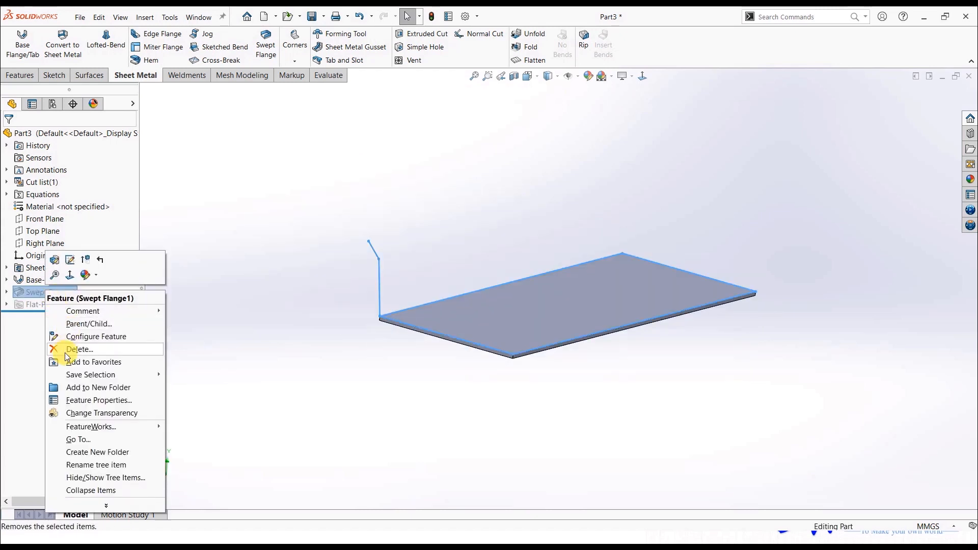
left_click(67, 354)
left_click(562, 211)
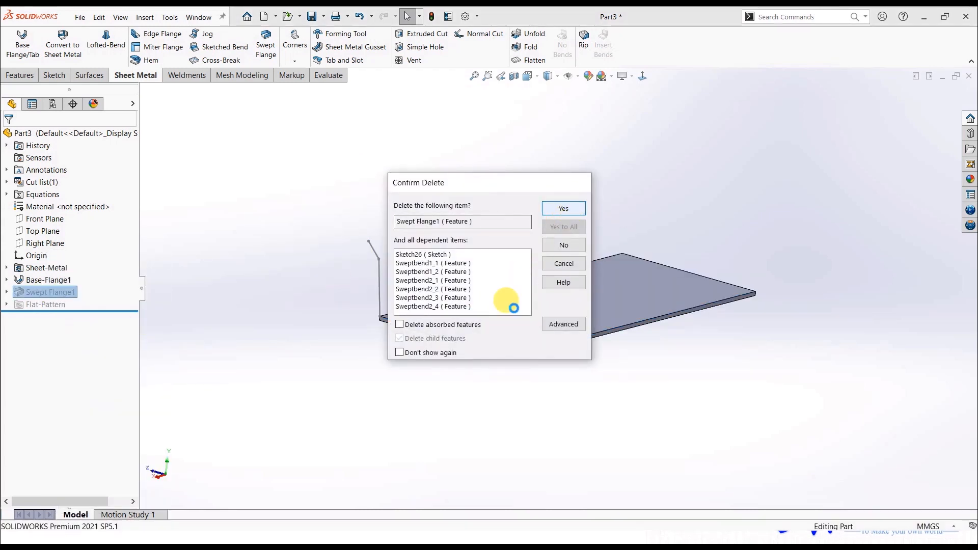
Step: Set up a miter flange from the two-line profile sketch along all four upper edges of the base flange
mouse_move(466, 333)
middle_mouse_down()
mouse_move(539, 332)
mouse_move(564, 384)
mouse_move(532, 389)
mouse_move(566, 304)
mouse_move(546, 383)
middle_mouse_up()
left_click(44, 292)
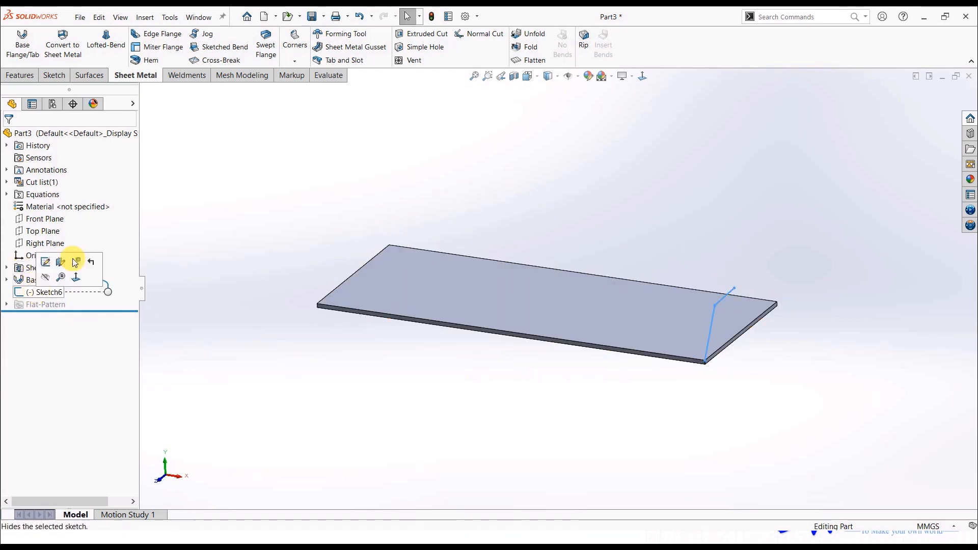
left_click(169, 50)
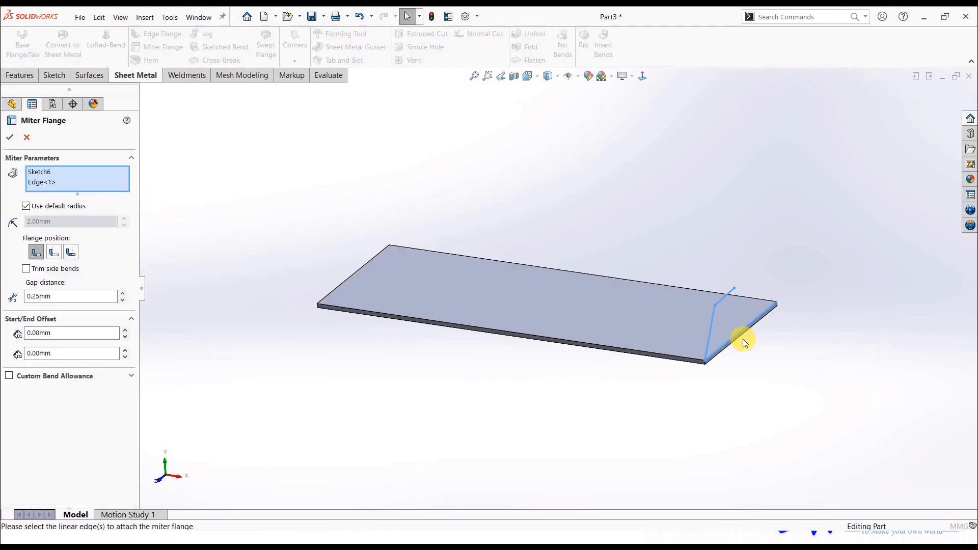
left_click(698, 289)
left_click(350, 279)
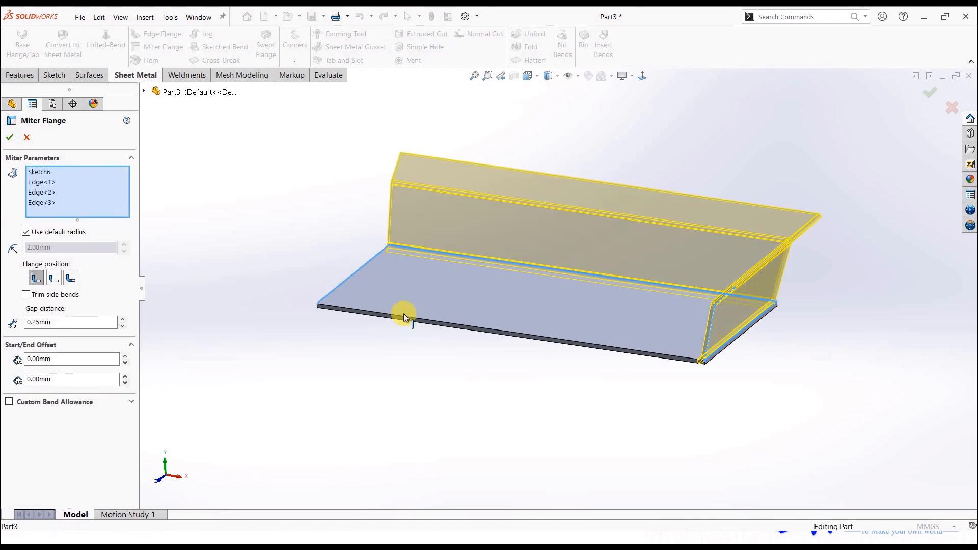
left_click(406, 315)
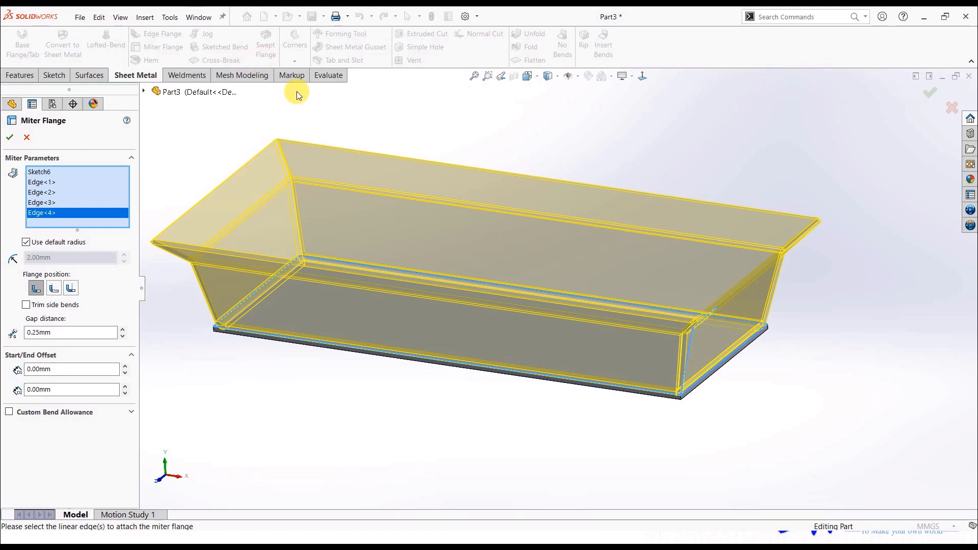
Step: Check the mitered corners in the preview and create the miter flange with the default radius and 0.25 mm gap distance
middle_click_drag(604, 298, 477, 388)
scroll(476, 390, "down", 5)
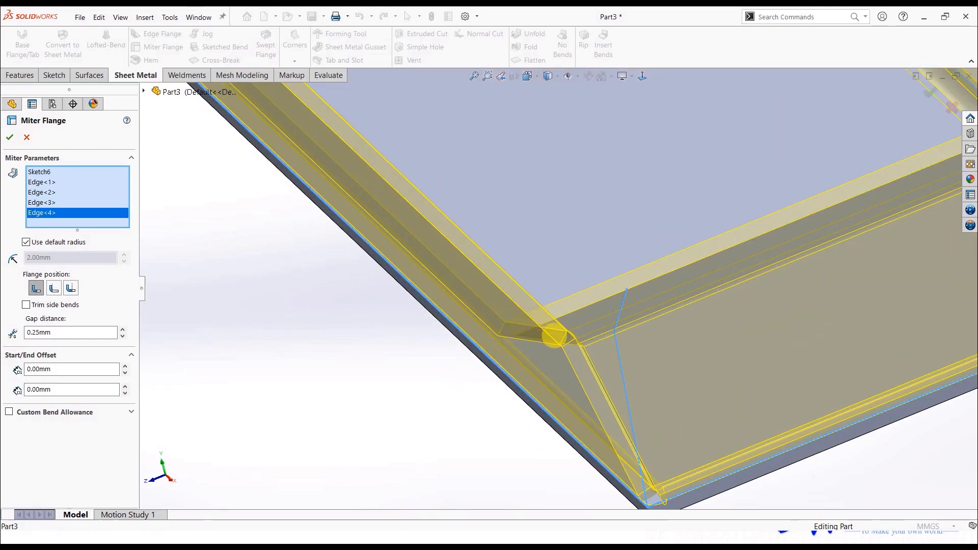
middle_click_drag(554, 333, 725, 351)
scroll(809, 366, "up", 3)
scroll(849, 320, "down", 4)
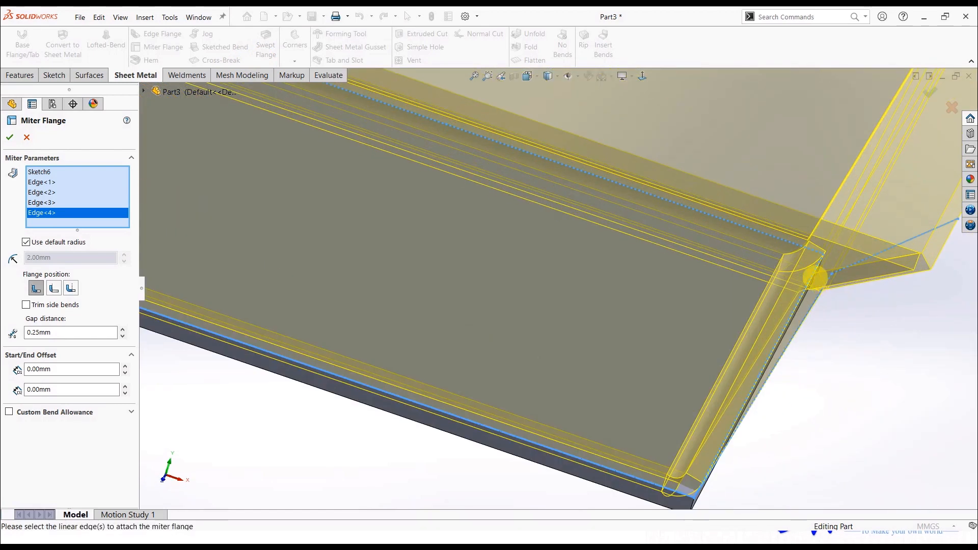
middle_click_drag(817, 280, 784, 267)
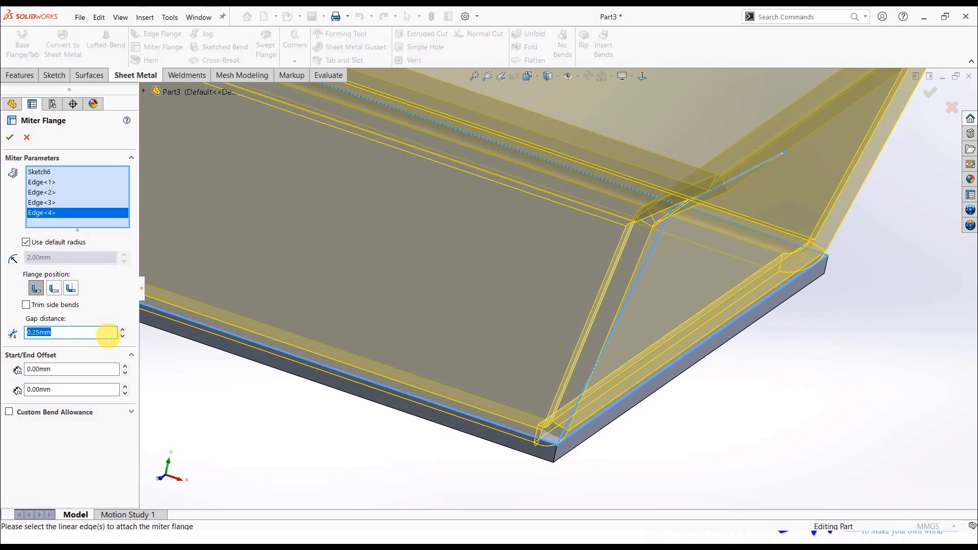
left_click(10, 137)
Step: Flatten the miter-flange tray to examine its open-cornered flat pattern, and fold it back
scroll(540, 387, "down", 1)
scroll(541, 386, "up", 5)
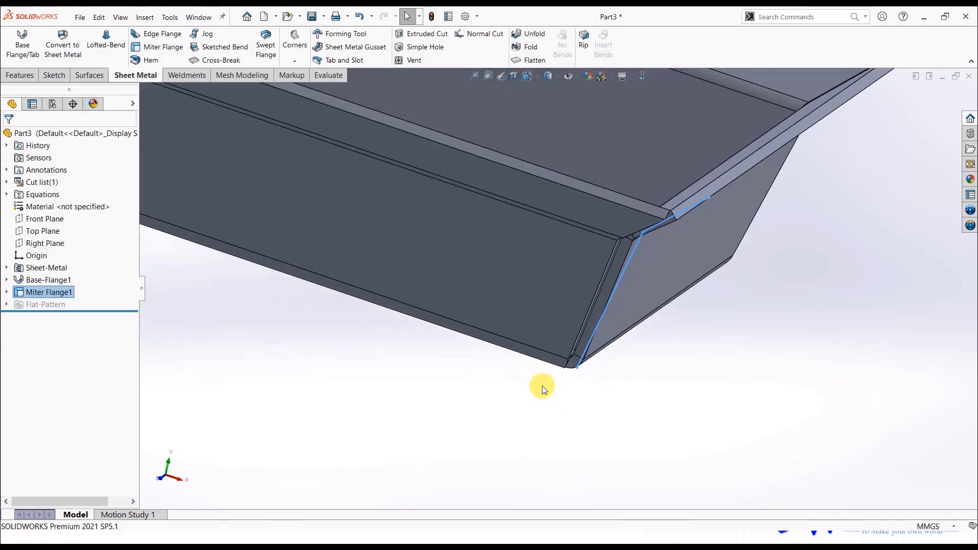
middle_click_drag(515, 316, 497, 199)
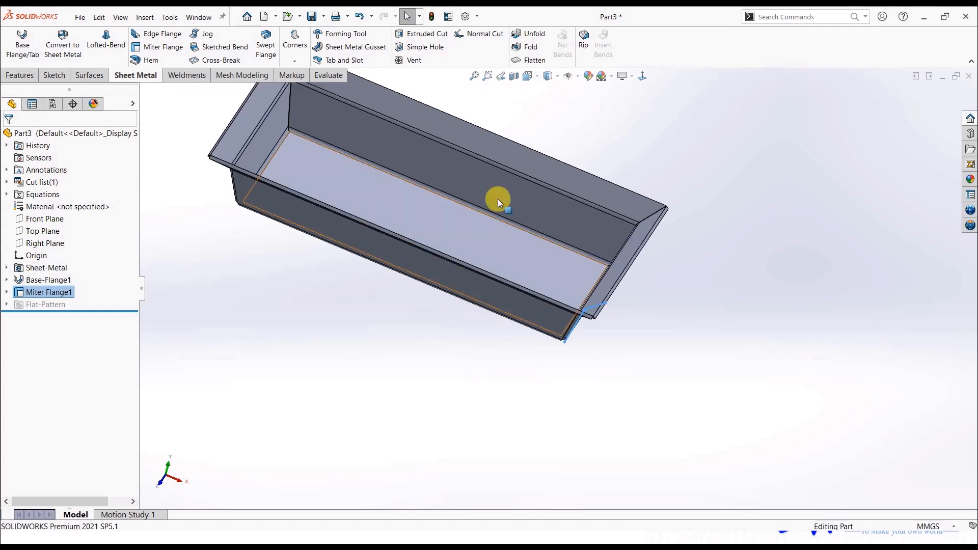
left_click(519, 59)
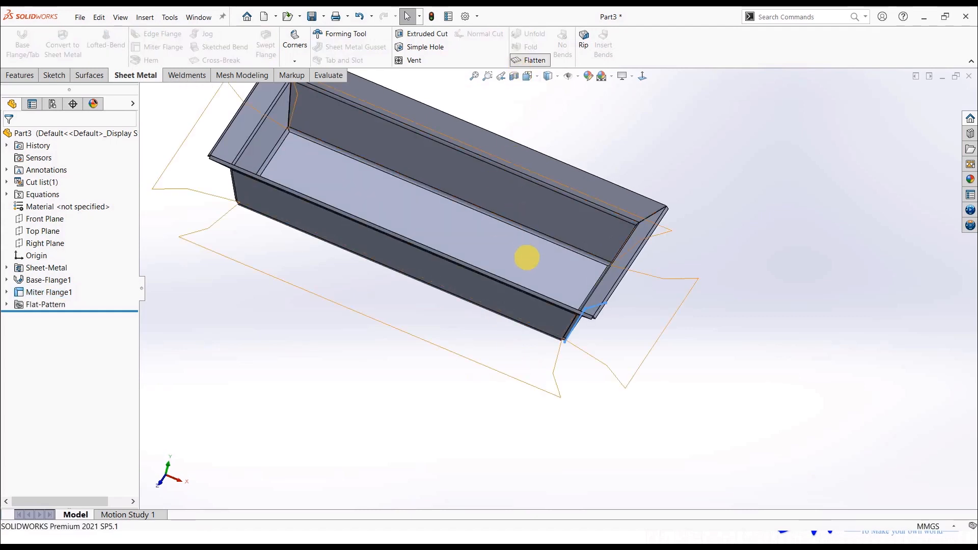
middle_click_drag(512, 272, 492, 335)
scroll(492, 335, "up", 3)
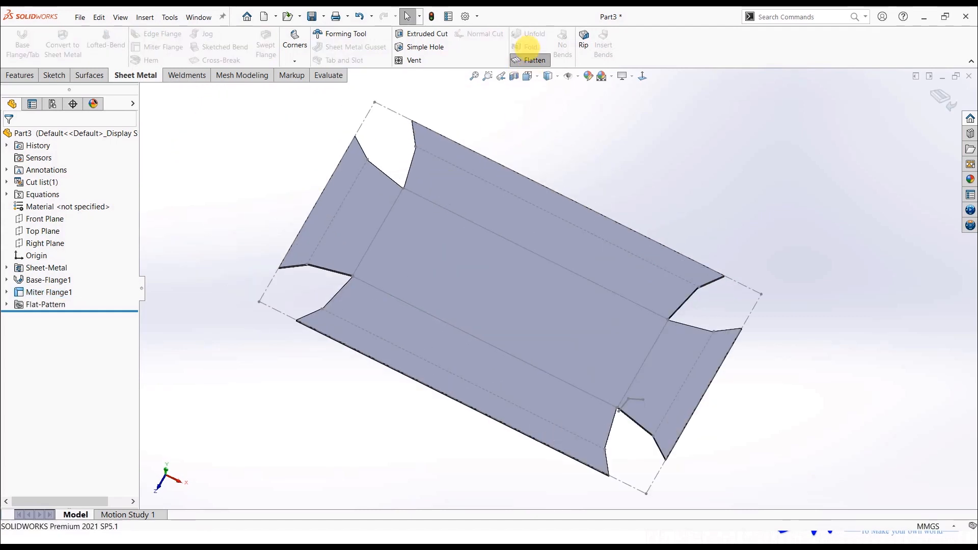
left_click(530, 59)
middle_click_drag(512, 346, 539, 308)
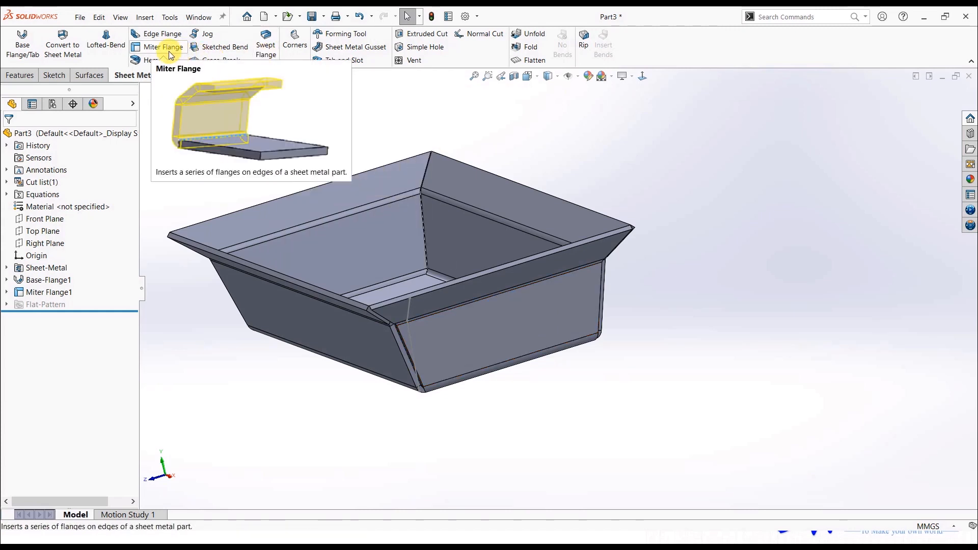
left_click(295, 61)
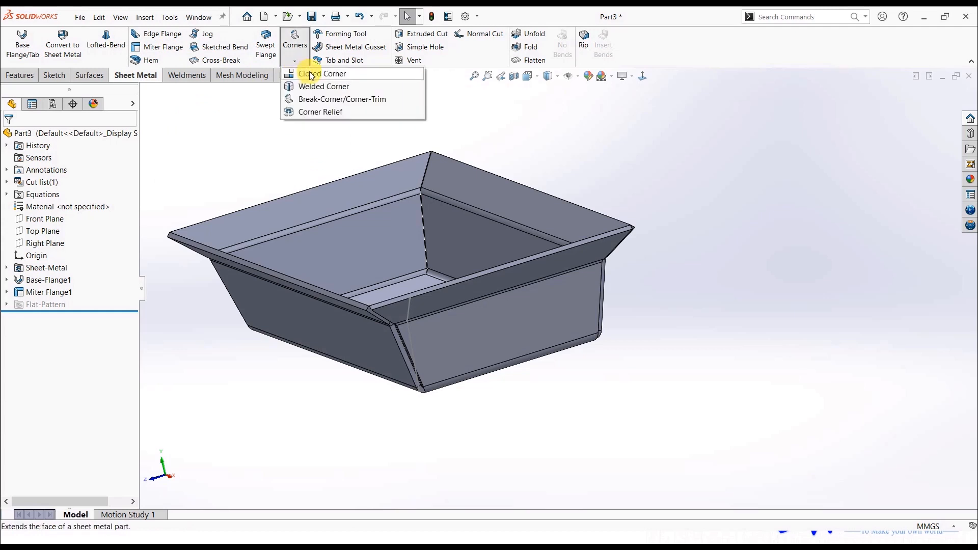
left_click(312, 75)
scroll(411, 361, "down", 6)
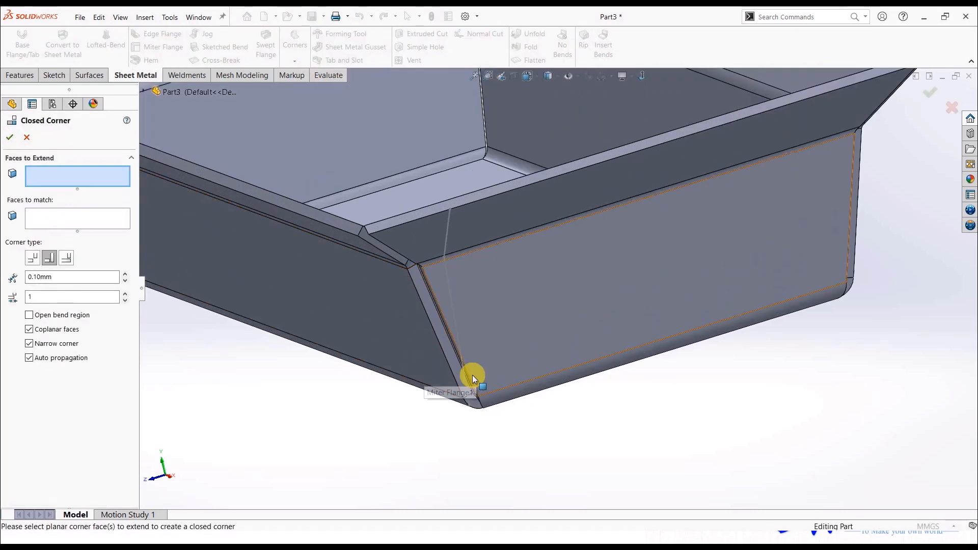
middle_click_drag(467, 369, 487, 371)
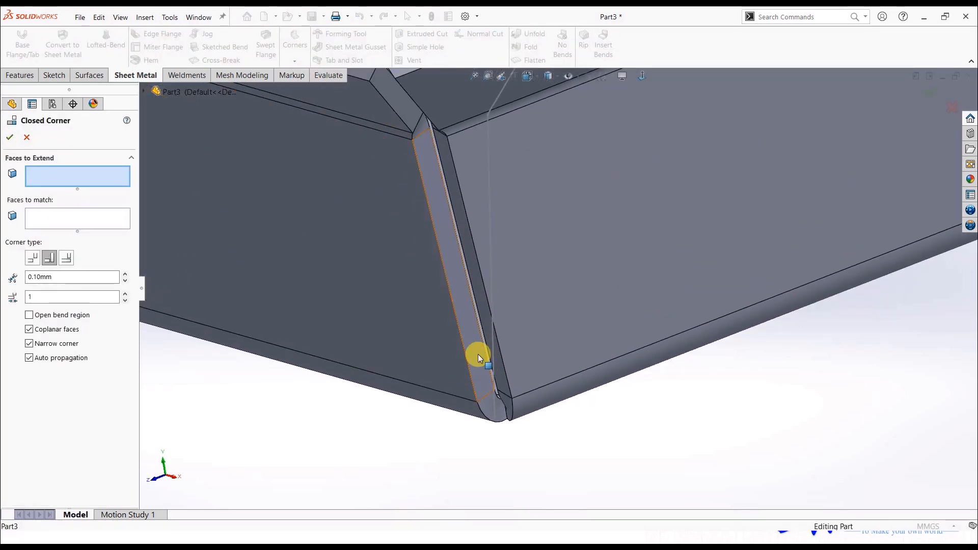
scroll(478, 354, "up", 4)
left_click(26, 136)
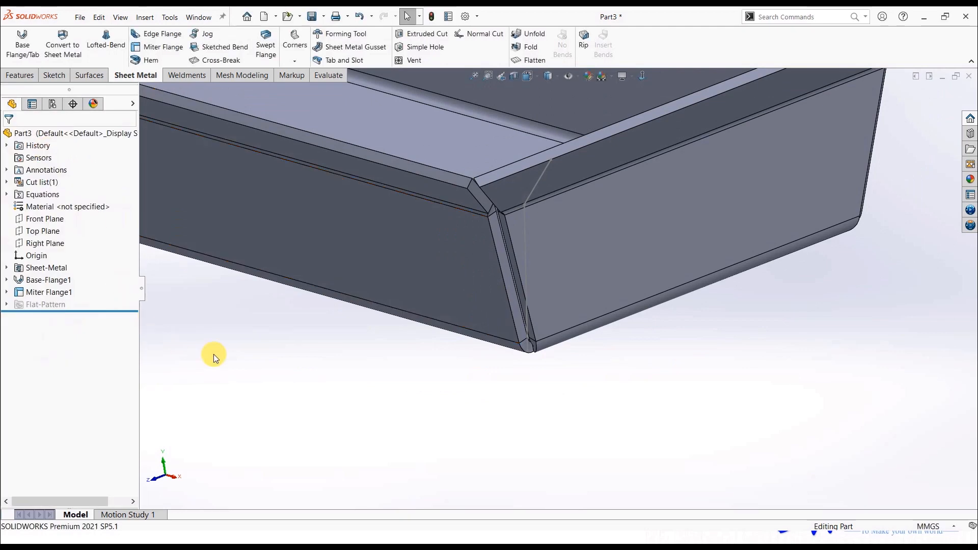
Step: Delete the miter flange feature from the tray while keeping its profile sketch
scroll(570, 293, "up", 7)
scroll(591, 191, "down", 2)
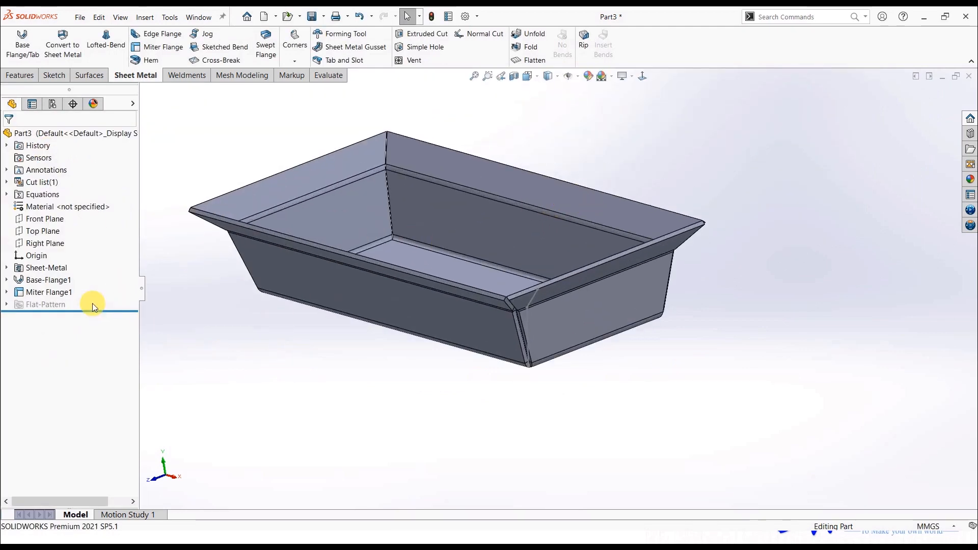
right_click(60, 293)
left_click(96, 351)
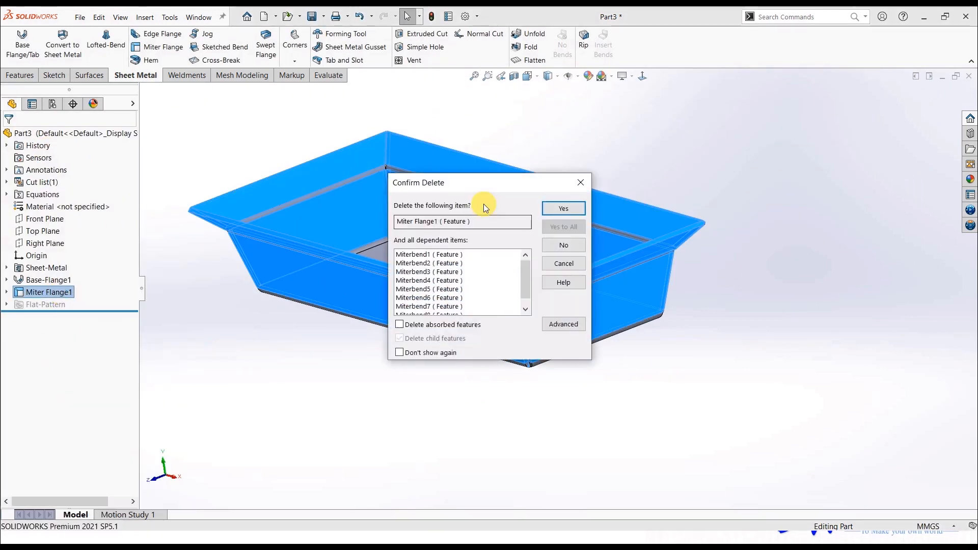
left_click(553, 211)
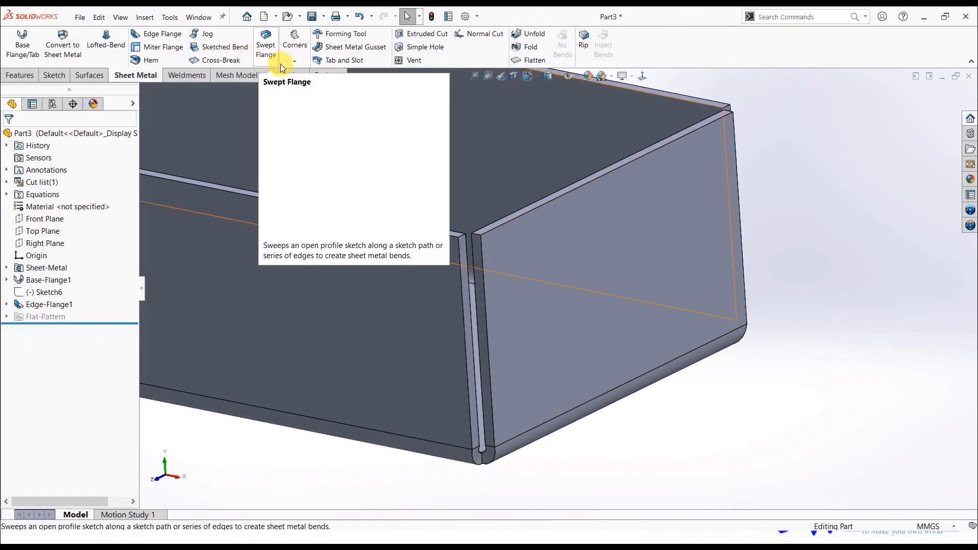
Step: Set up a closed corner from the side face of the short end flange at the front corner, previewed in the Top view
left_click(295, 40)
left_click(300, 73)
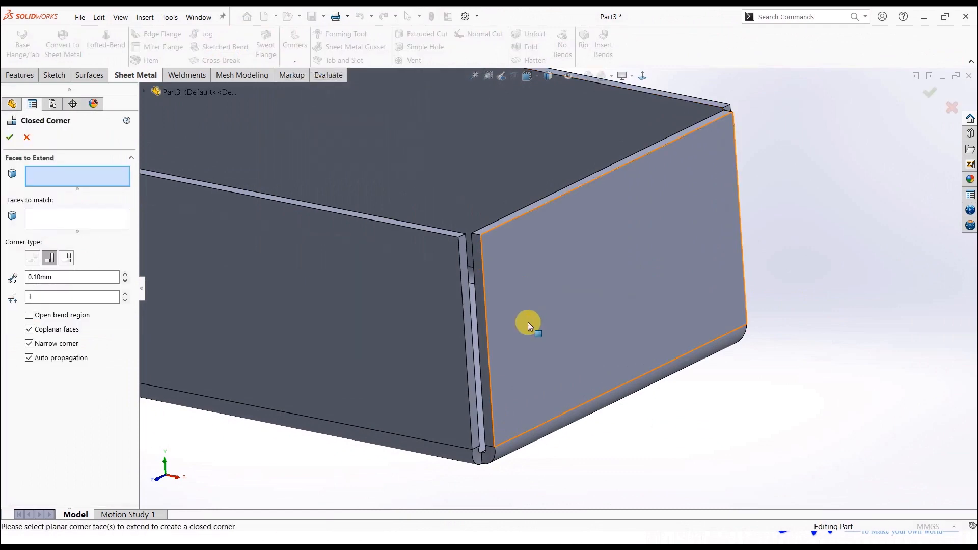
left_click(485, 330)
scroll(485, 330, "down", 2)
scroll(495, 328, "up", 5)
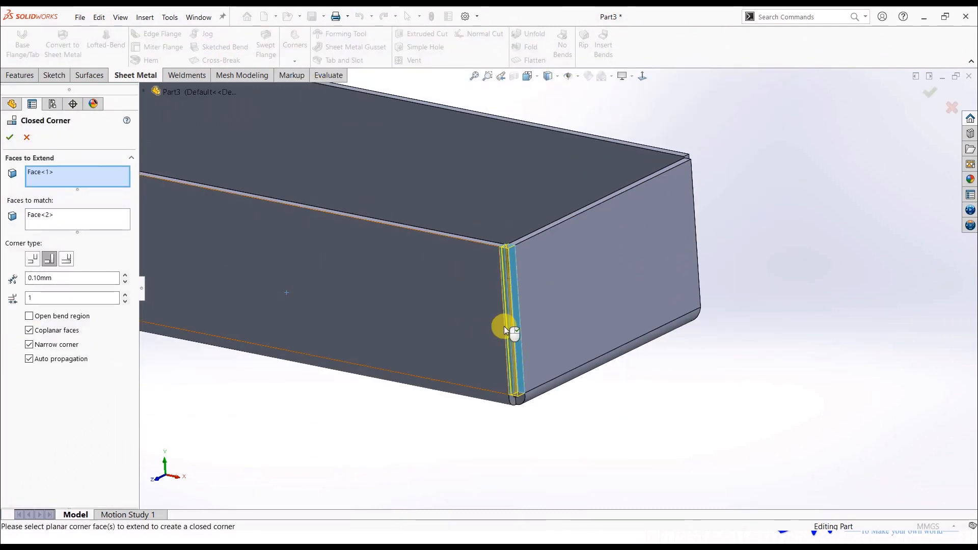
key("space")
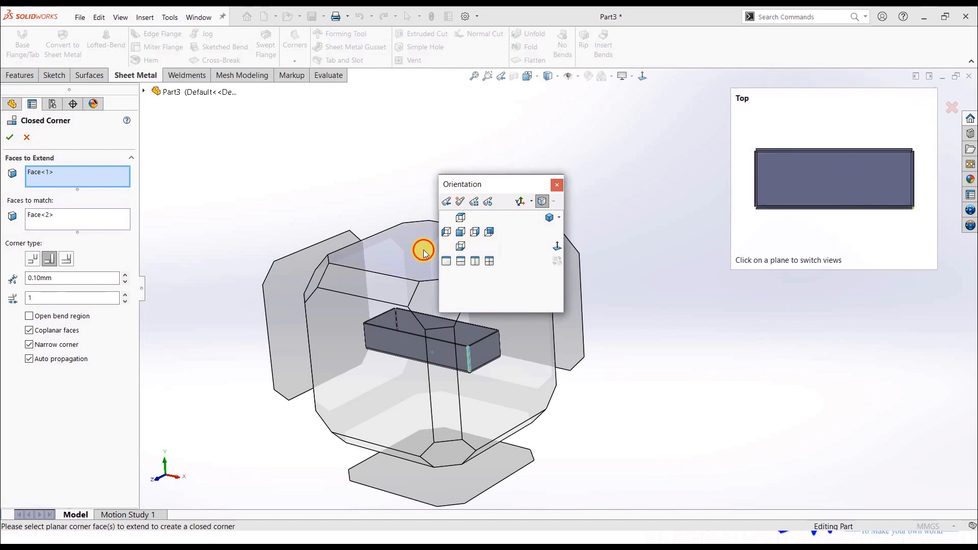
left_click(458, 247)
scroll(739, 351, "down", 5)
scroll(653, 282, "down", 3)
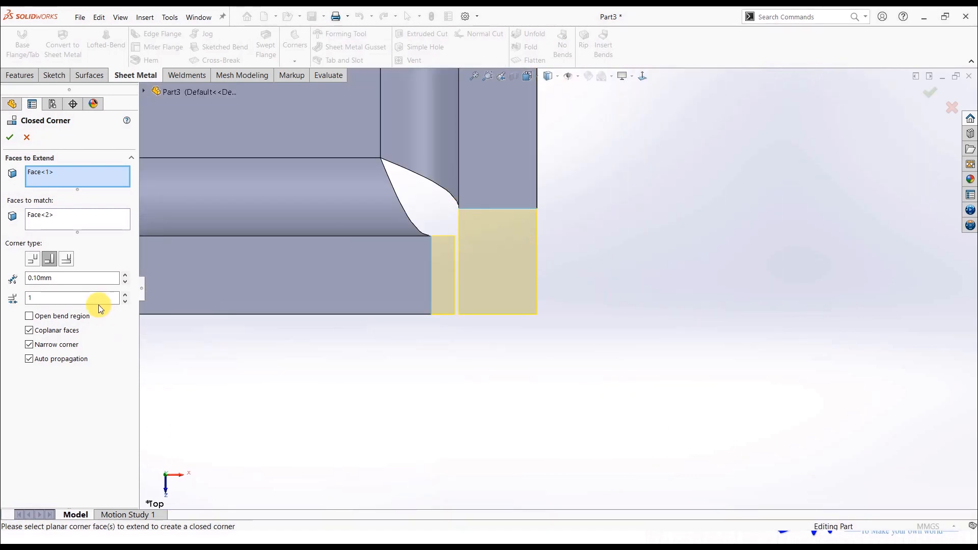
Step: Compare the butt and underlap corner types, and create the closed corner as underlap with a 0.10 mm gap
left_click(66, 260)
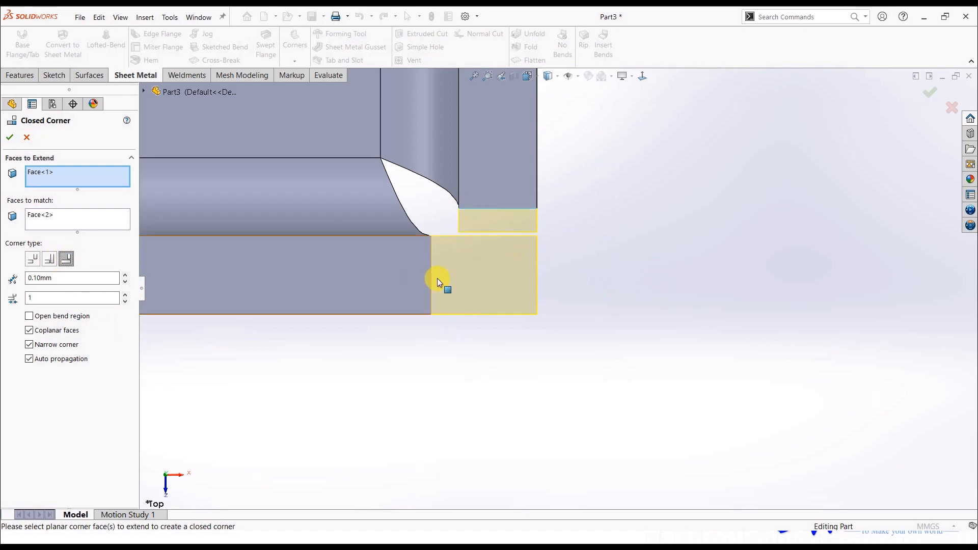
left_click(248, 299)
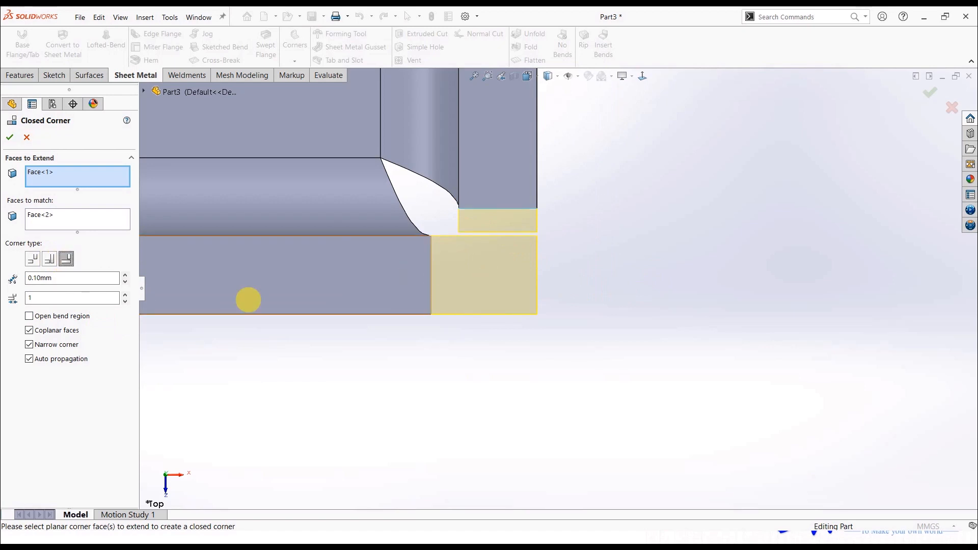
left_click(31, 260)
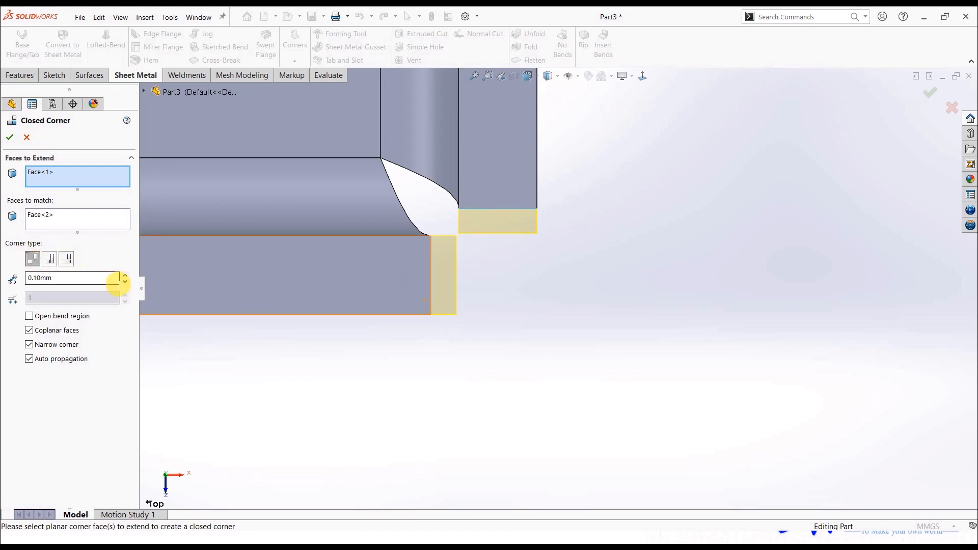
left_click(62, 261)
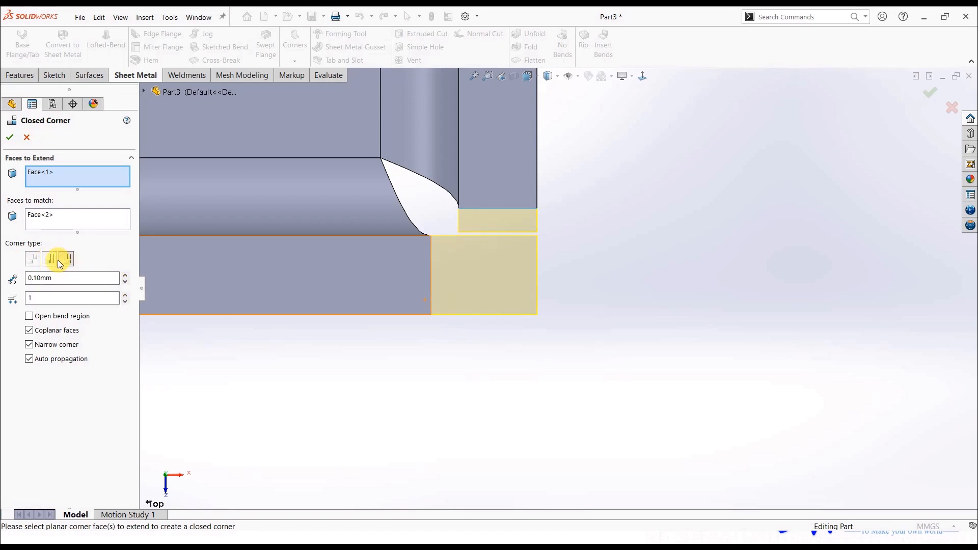
left_click(14, 136)
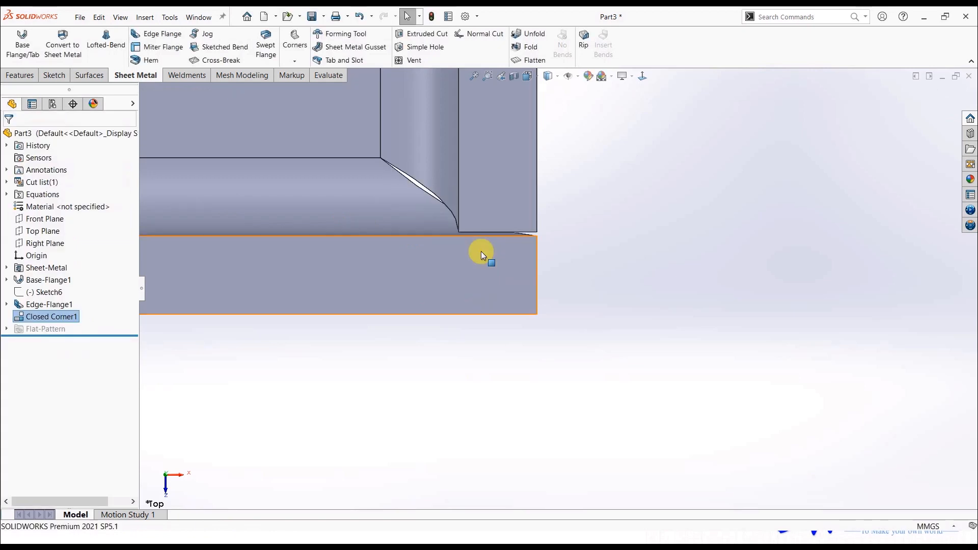
Step: Flatten the tray to examine the closed corner in the flat pattern, and fold it back
middle_click_drag(490, 279, 512, 286)
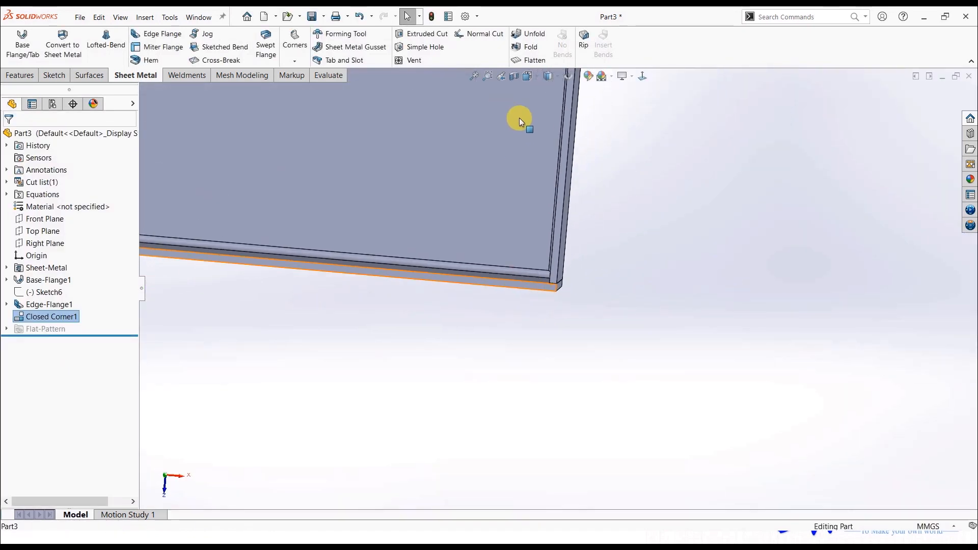
left_click(521, 62)
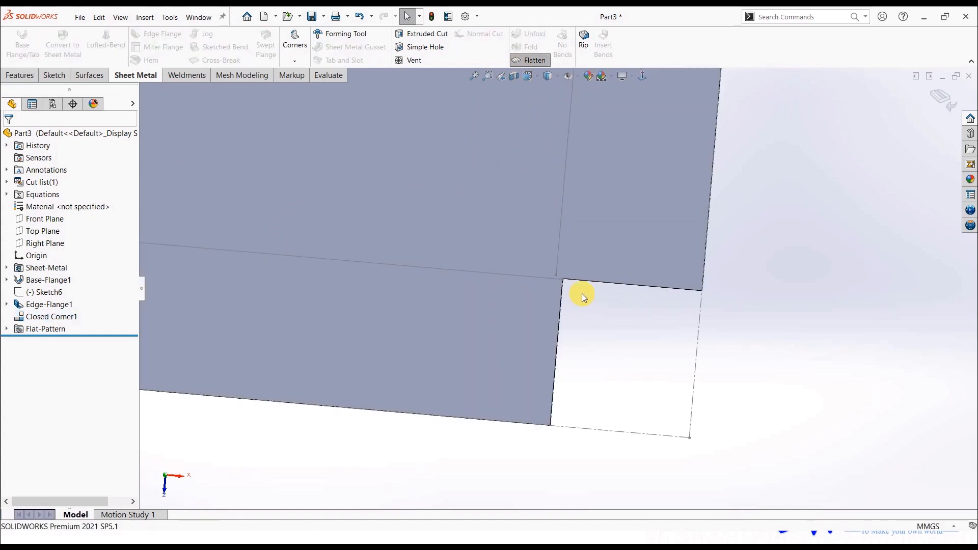
left_click(525, 60)
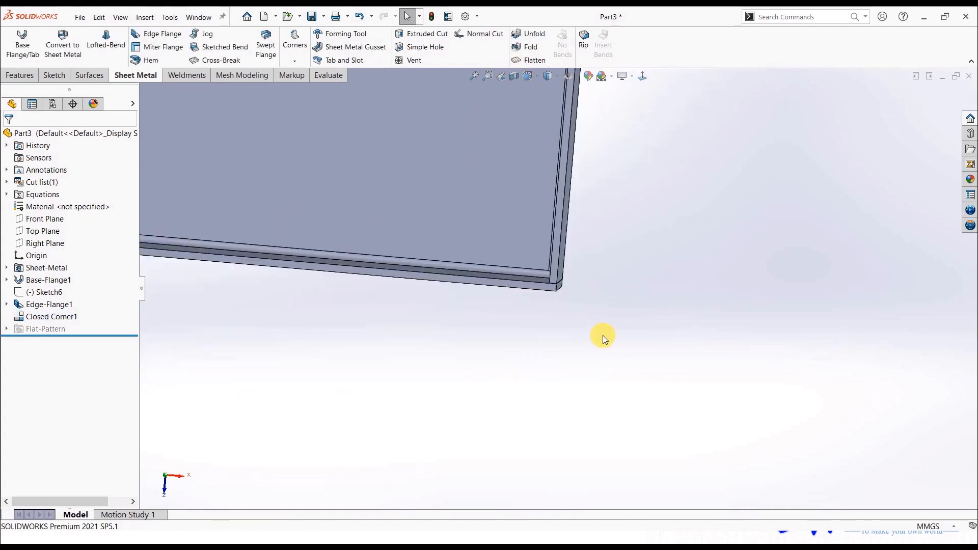
Step: Weld the rear corner beside the short end flange with a Welded Corner using a 1.00 mm fillet and added texture
scroll(580, 231, "down", 5)
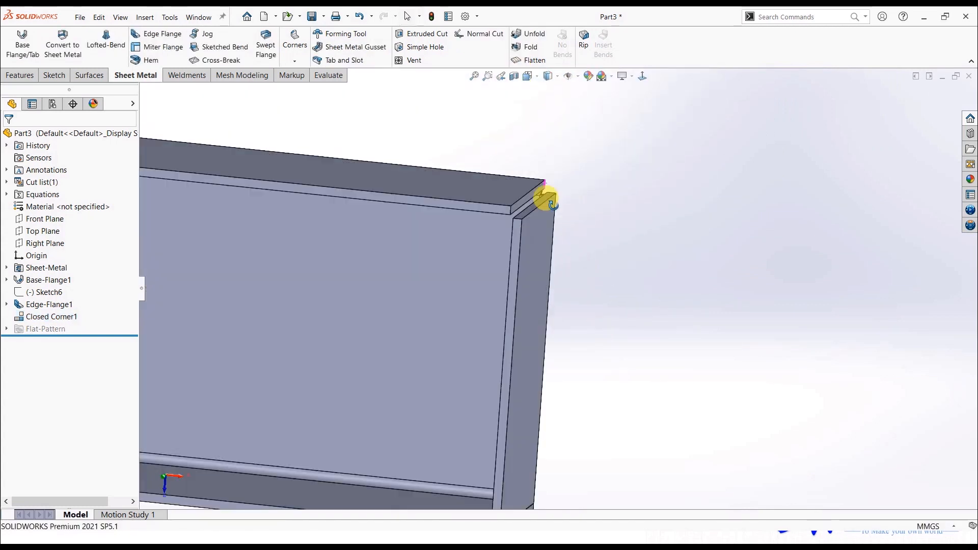
left_click(294, 61)
left_click(324, 86)
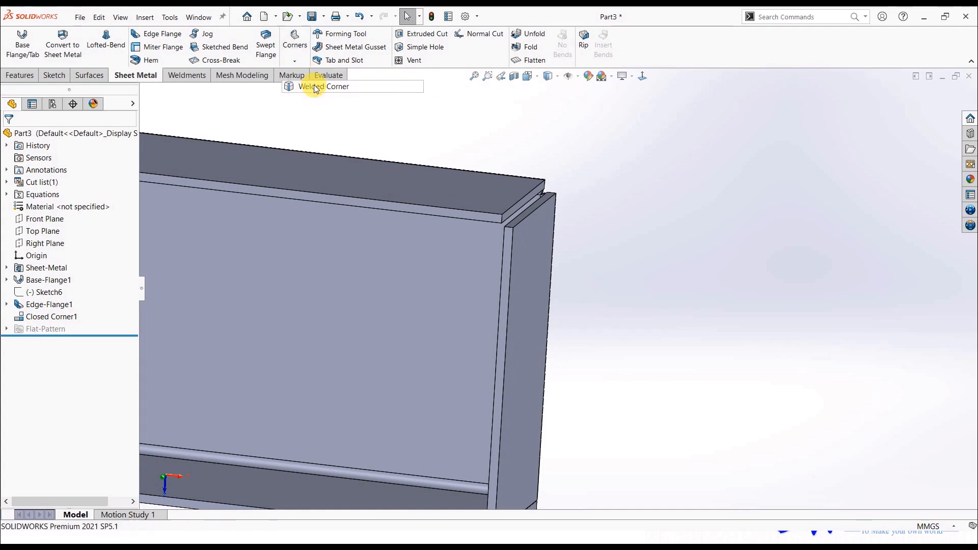
left_click(542, 201)
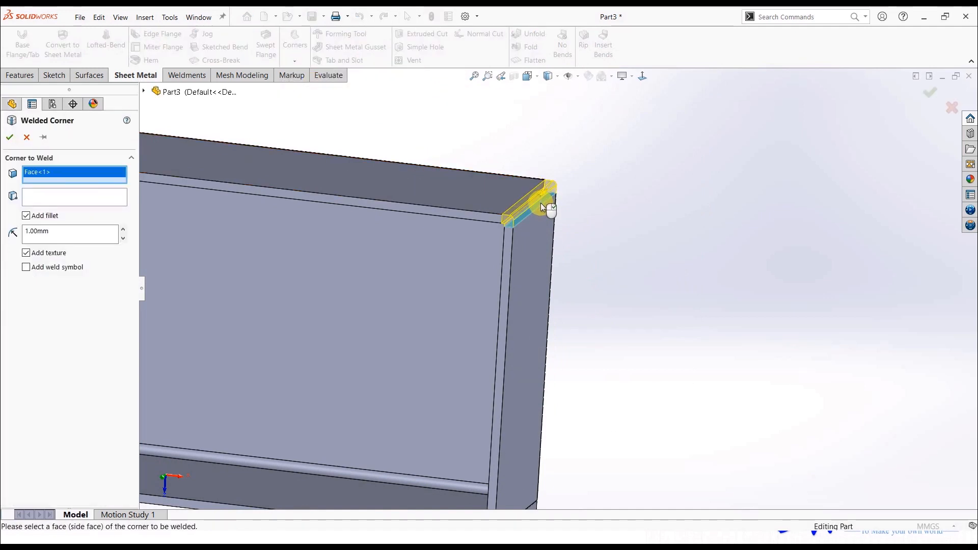
scroll(535, 206, "down", 2)
middle_click_drag(530, 212, 571, 245)
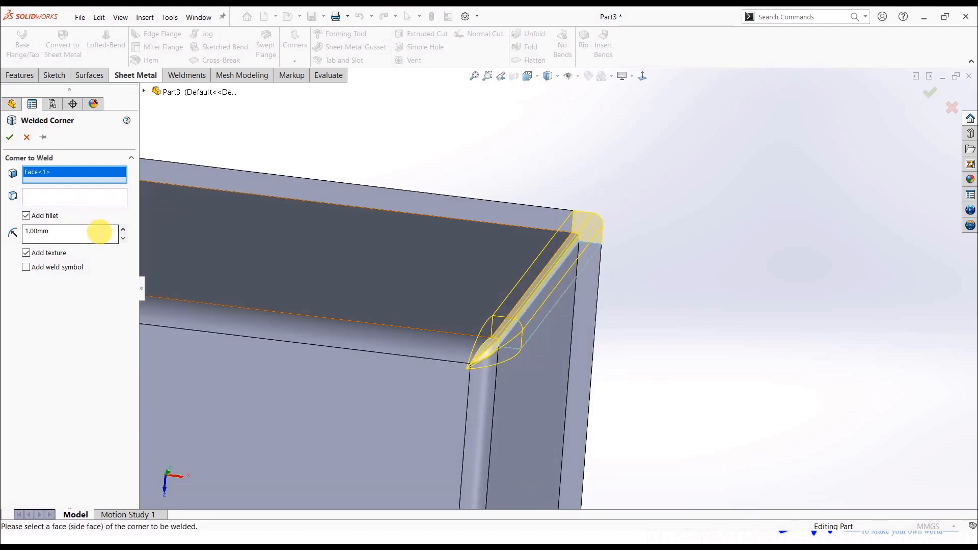
left_click(8, 144)
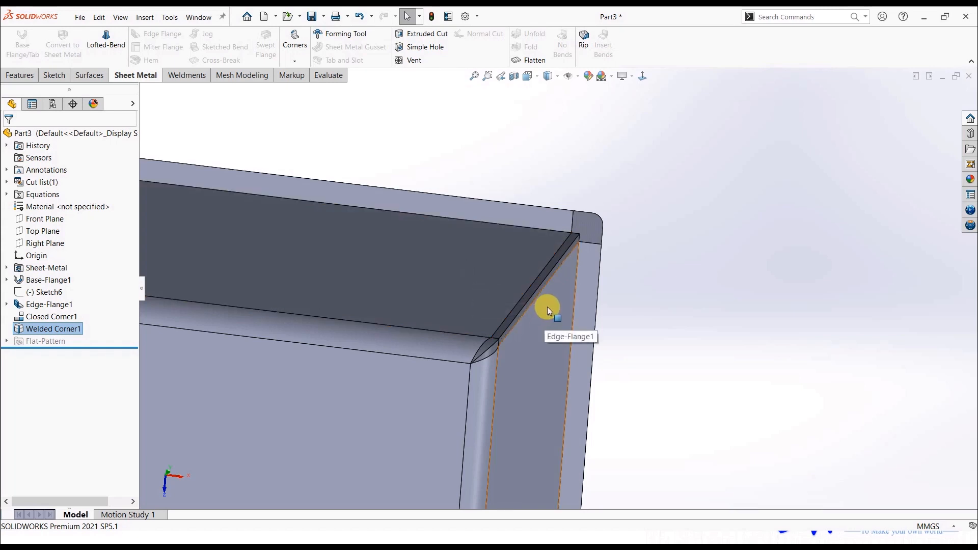
Step: Inspect the welded corner from outside, flatten the part to check how the weld is treated, and fold it back
middle_click_drag(547, 306, 528, 170)
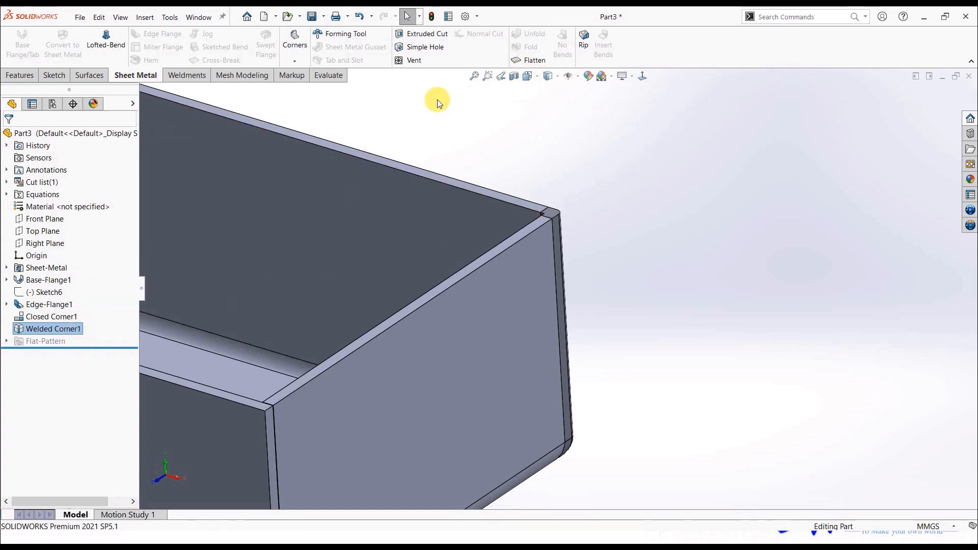
left_click(530, 60)
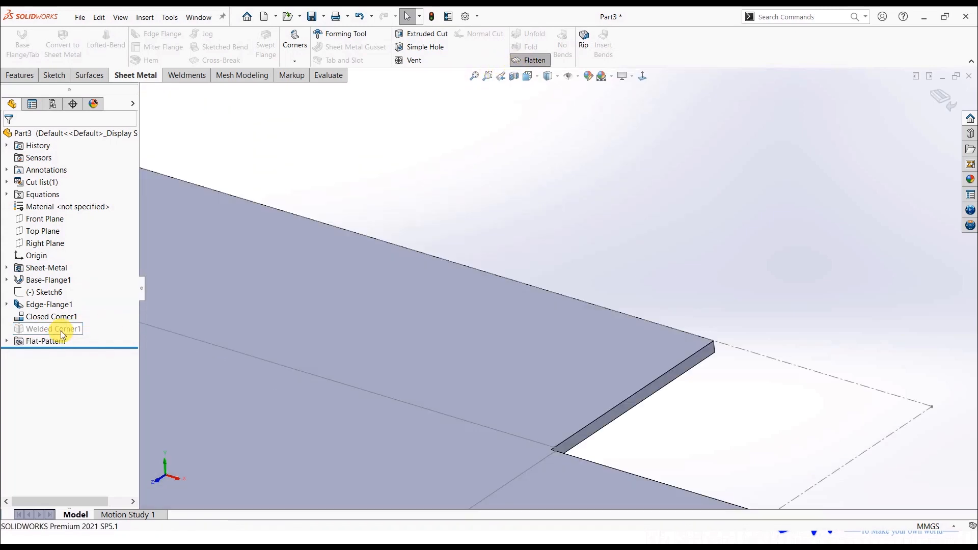
left_click(530, 60)
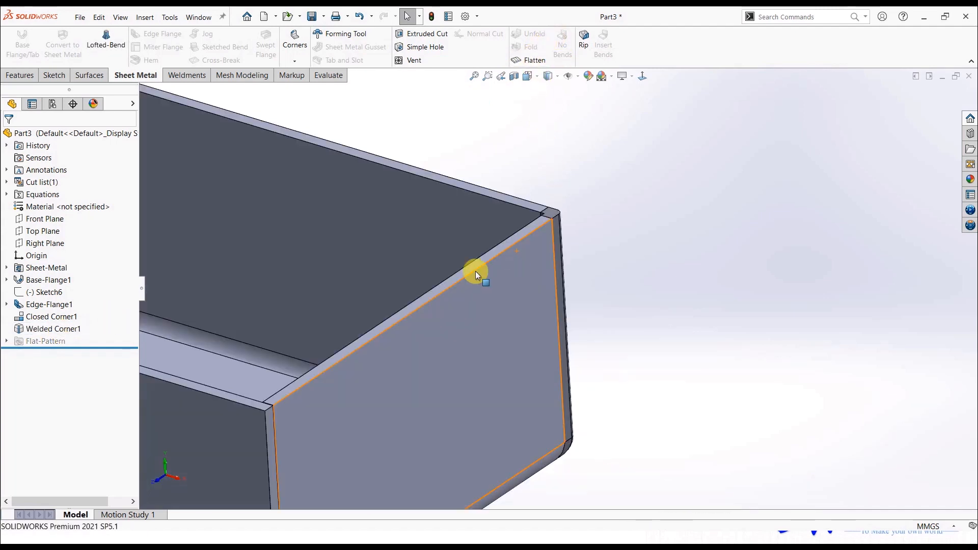
Step: Delete the welded corner feature
right_click(67, 332)
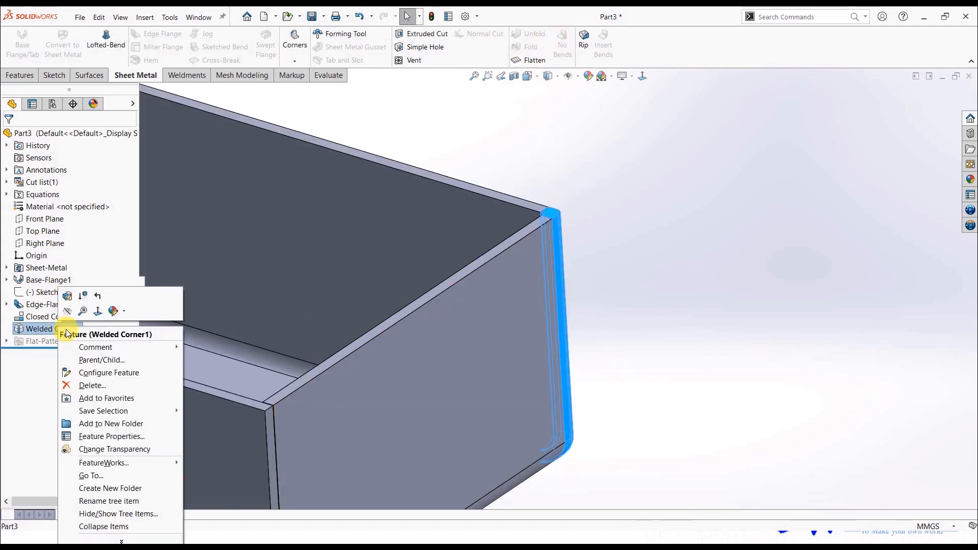
left_click(94, 386)
left_click(581, 209)
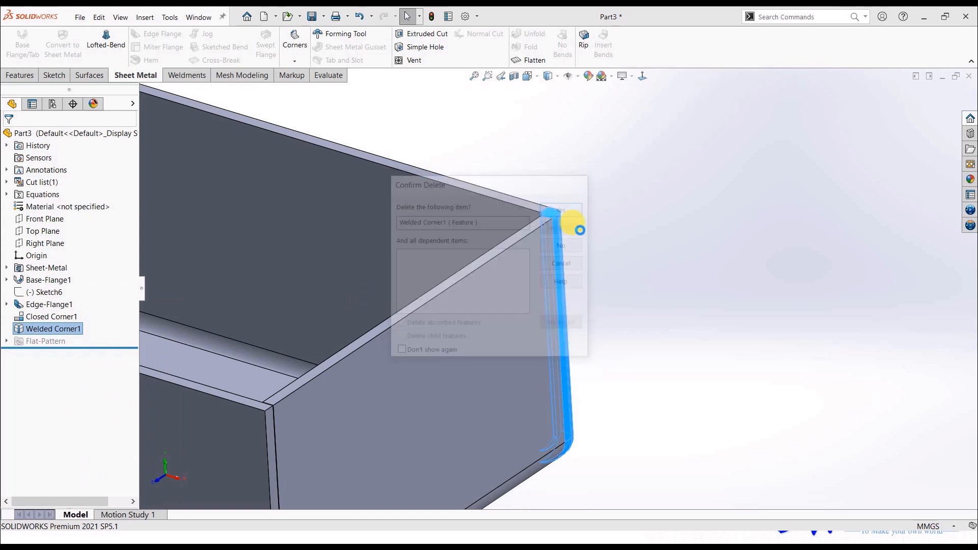
Step: Round the upper end corner of the rear long flange with a Break Corner of fillet type and 5 mm radius
scroll(586, 284, "up", 5)
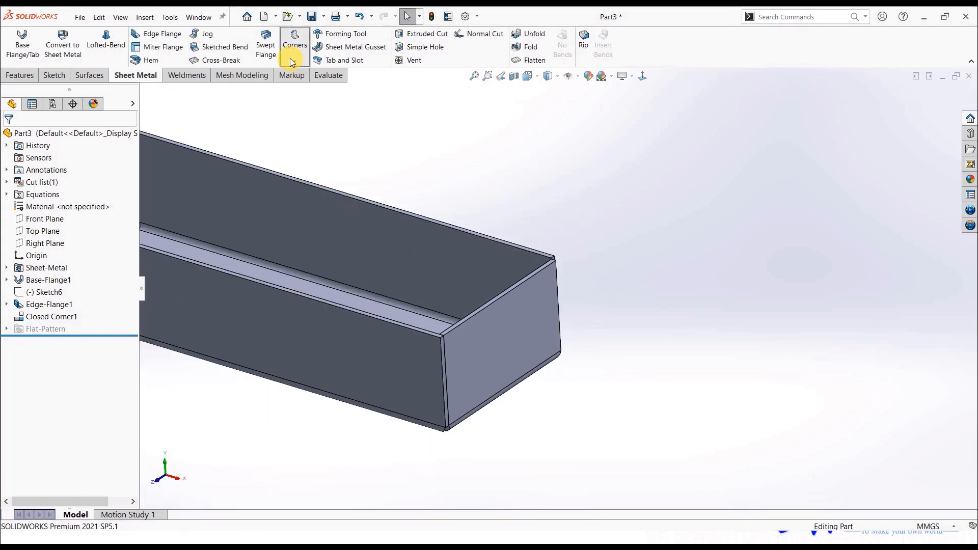
left_click(294, 59)
left_click(313, 96)
scroll(555, 251, "down", 5)
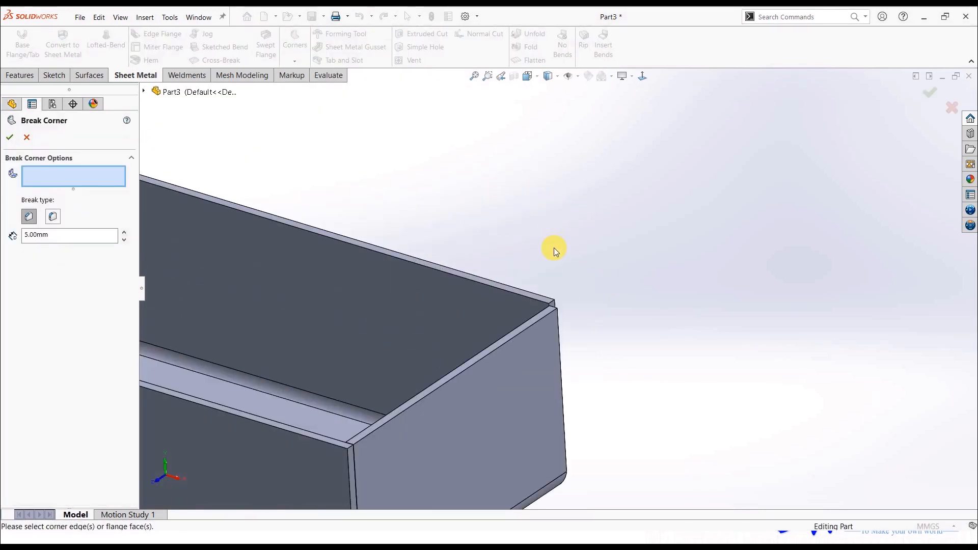
left_click(550, 349)
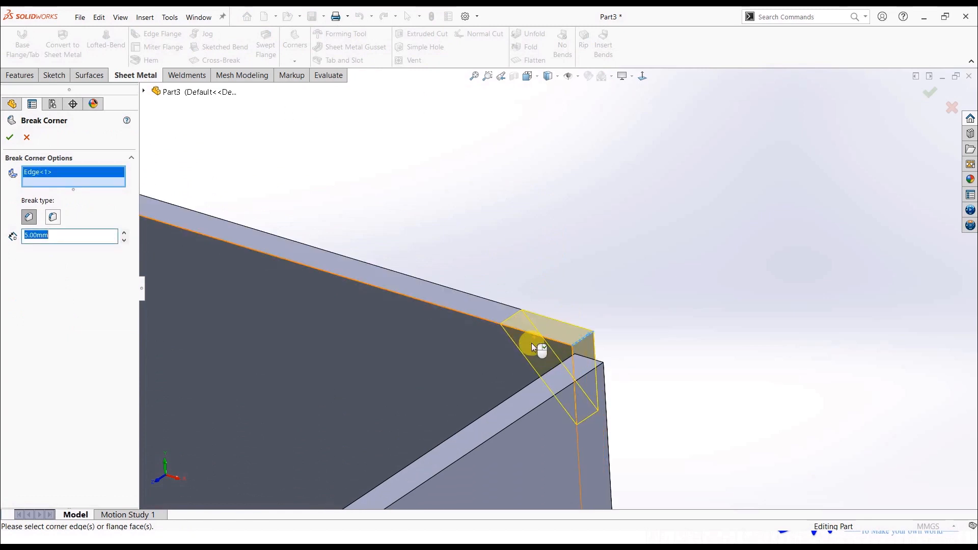
left_click(59, 218)
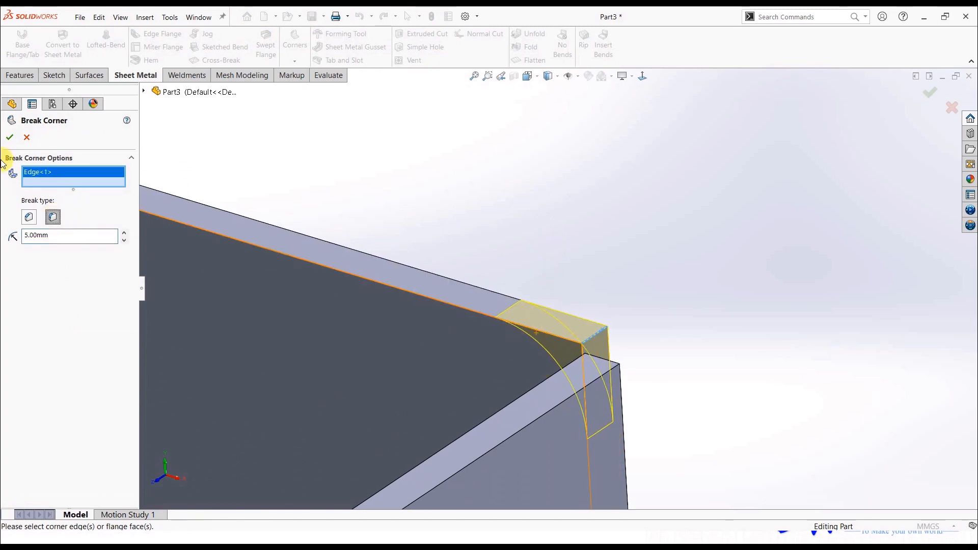
left_click(8, 139)
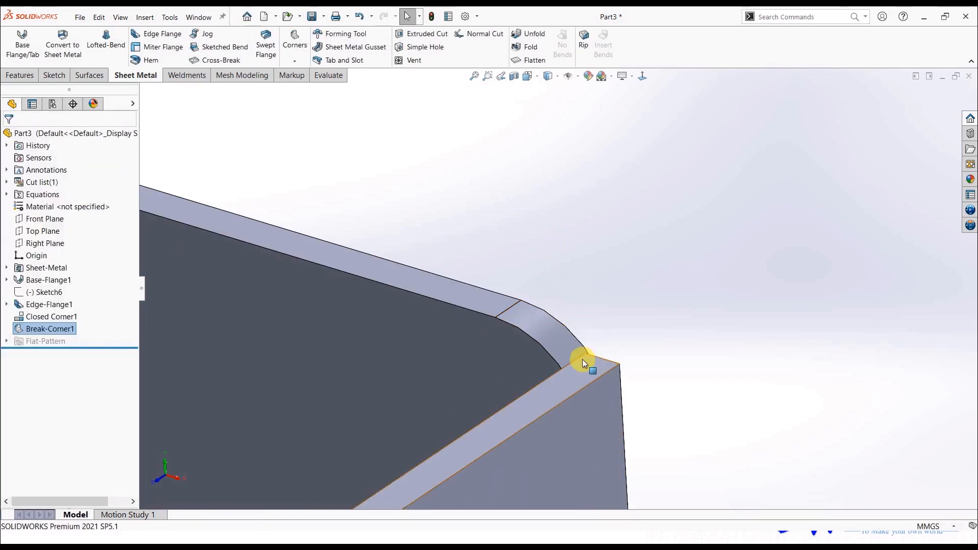
middle_click_drag(557, 363, 525, 354)
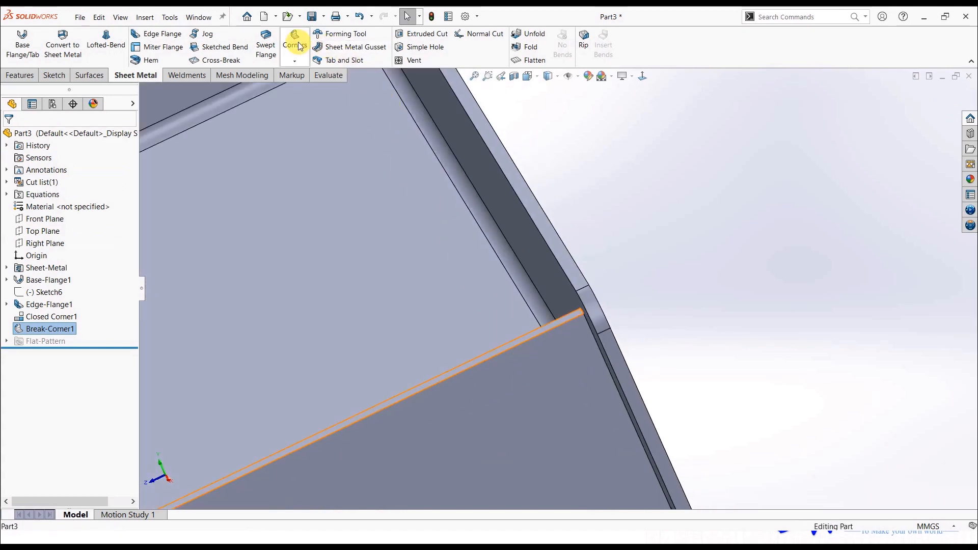
Step: Start a 2 Bend Corner type Corner Relief on the tray body and collect all of its corners
left_click(296, 60)
left_click(316, 113)
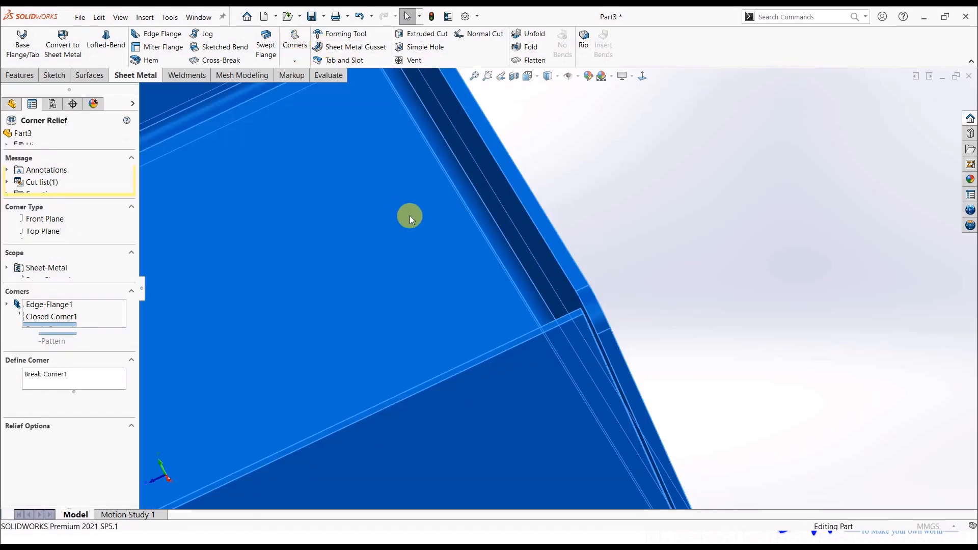
left_click(60, 265)
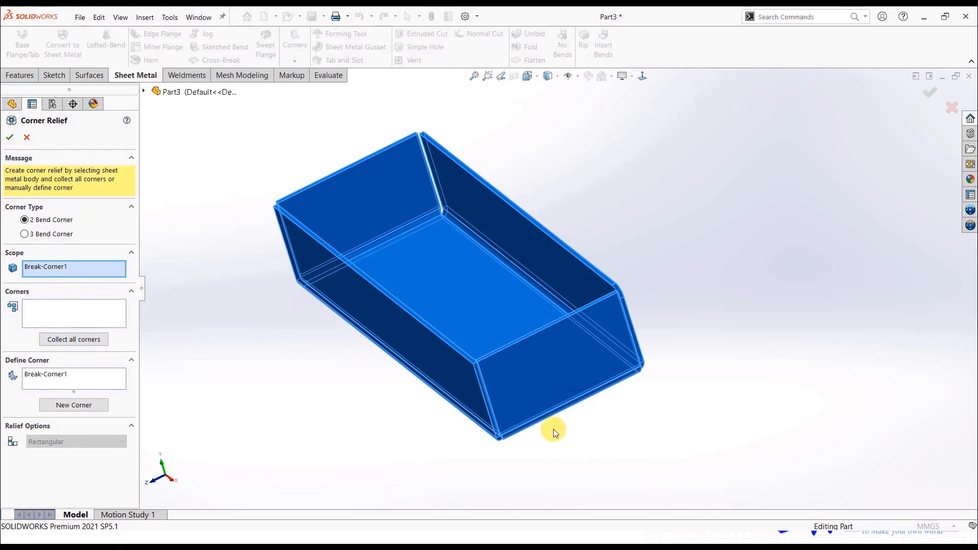
left_click(71, 340)
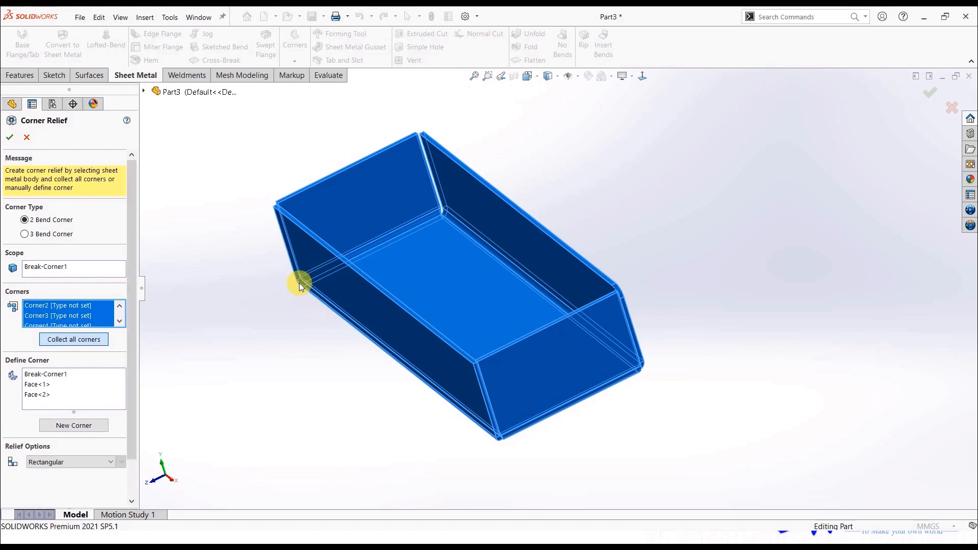
scroll(314, 280, "down", 2)
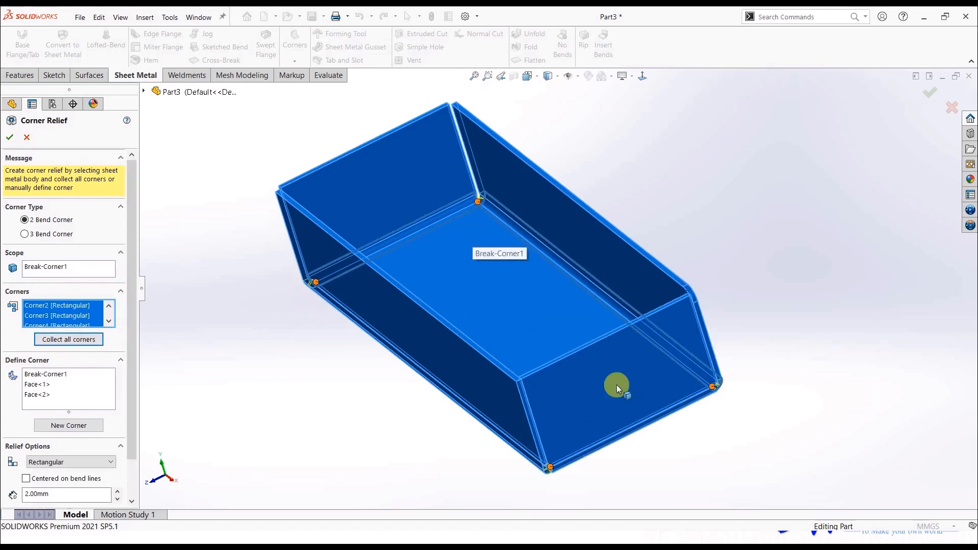
scroll(629, 413, "up", 3)
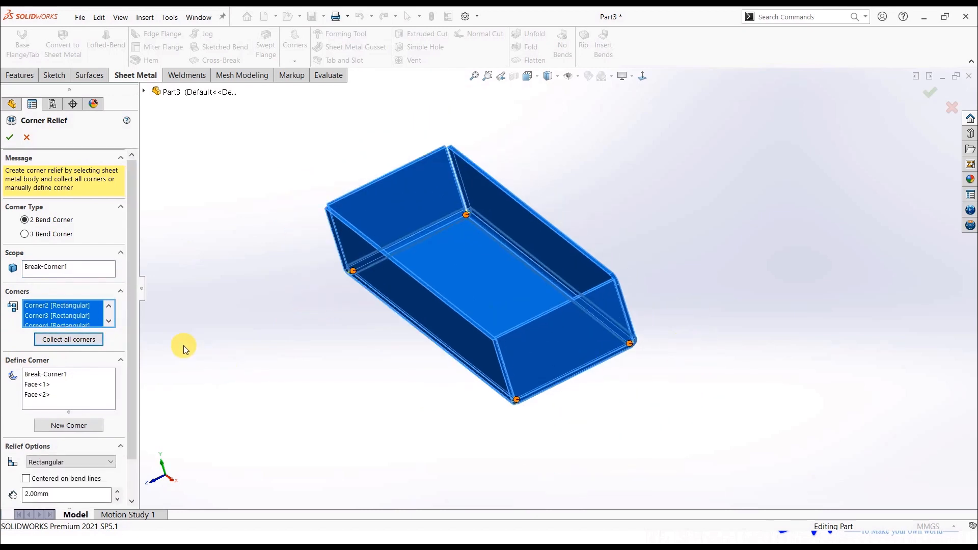
Step: Set the relief type of Corner1, the rear corner with the open gap, to Circular
left_click(107, 308)
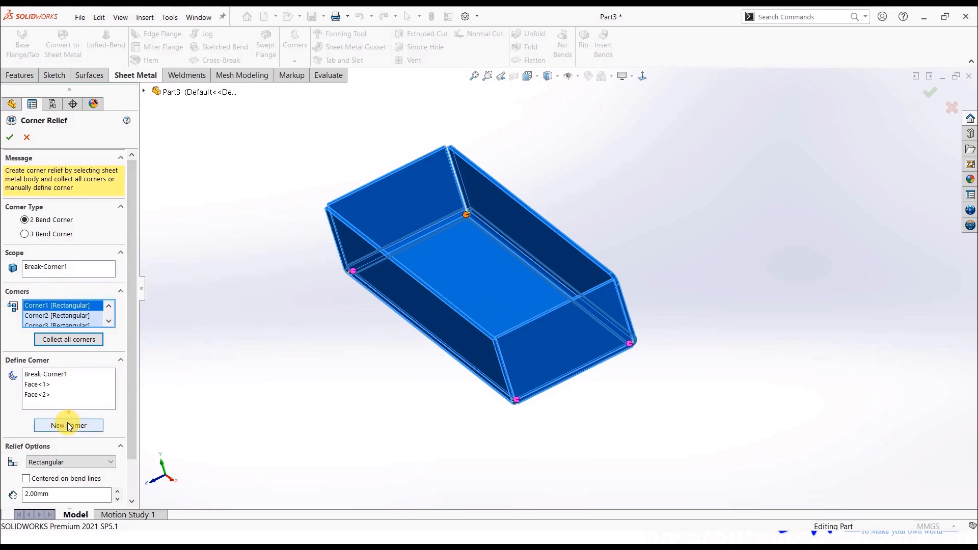
left_click(71, 460)
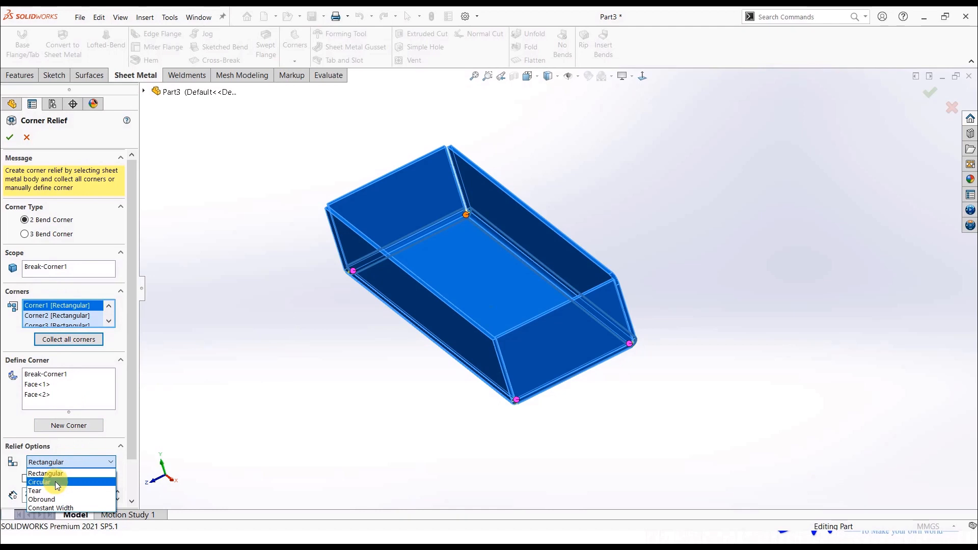
left_click(55, 481)
scroll(460, 215, "down", 5)
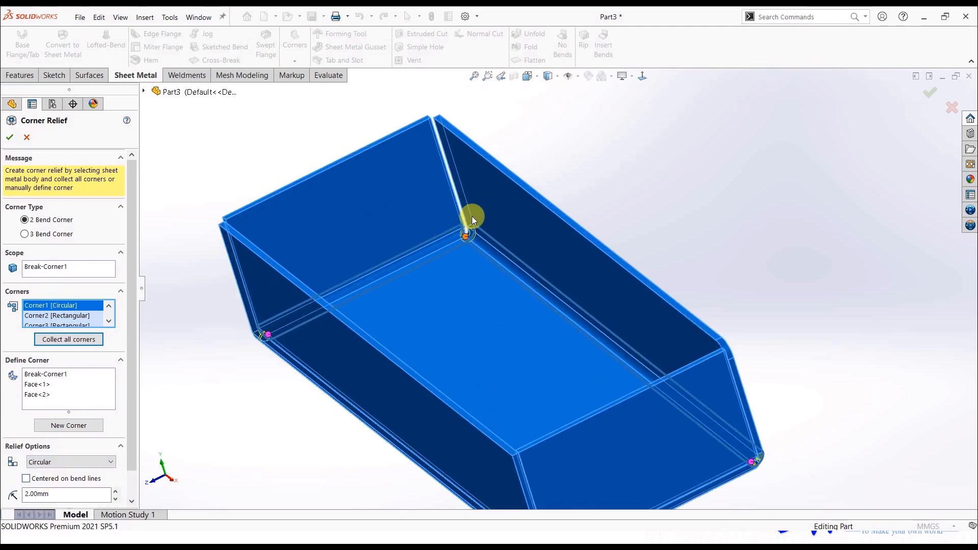
scroll(496, 286, "up", 3)
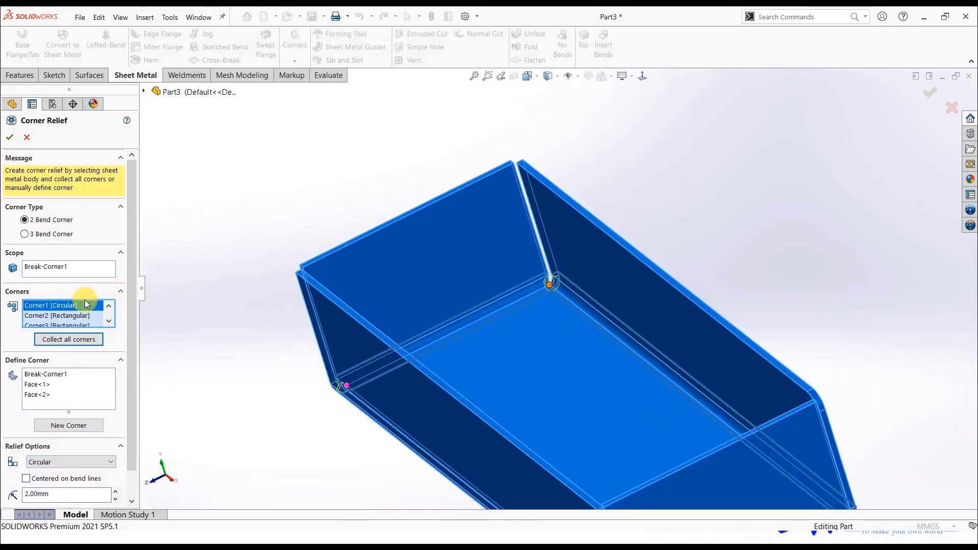
Step: Set the relief type of Corner2 to Tear
left_click(85, 316)
left_click(72, 462)
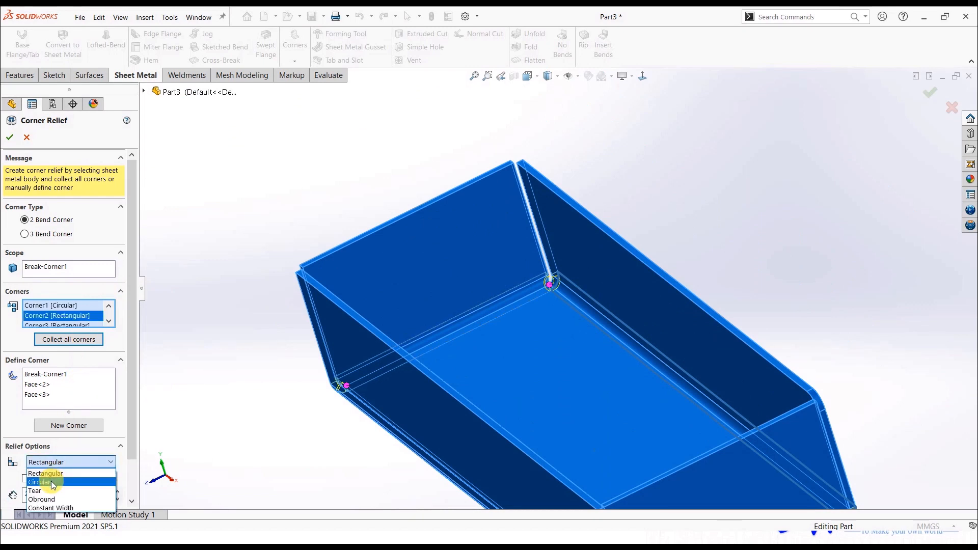
left_click(50, 490)
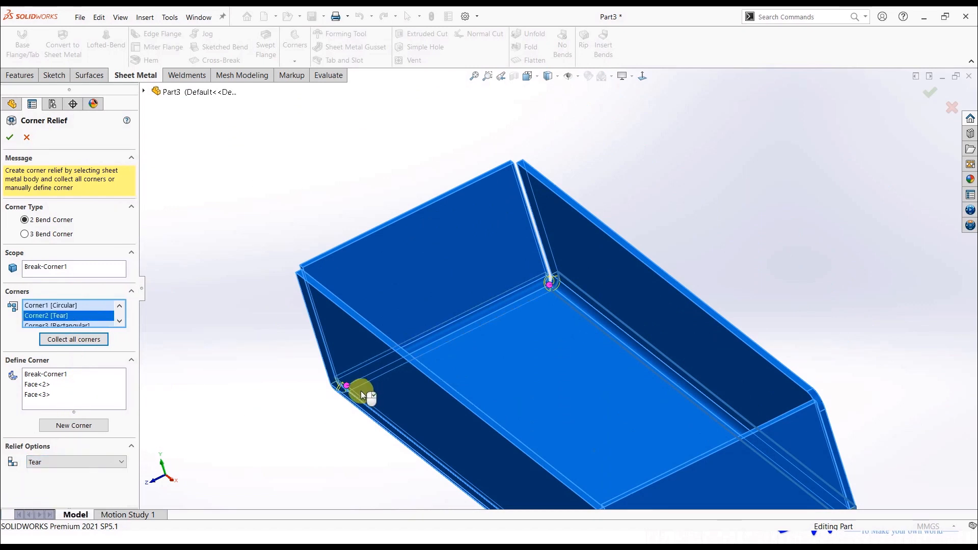
Step: Set the relief type of Corner4 to Obround and accept the corner relief feature
left_click(119, 321)
left_click(119, 321)
left_click(94, 322)
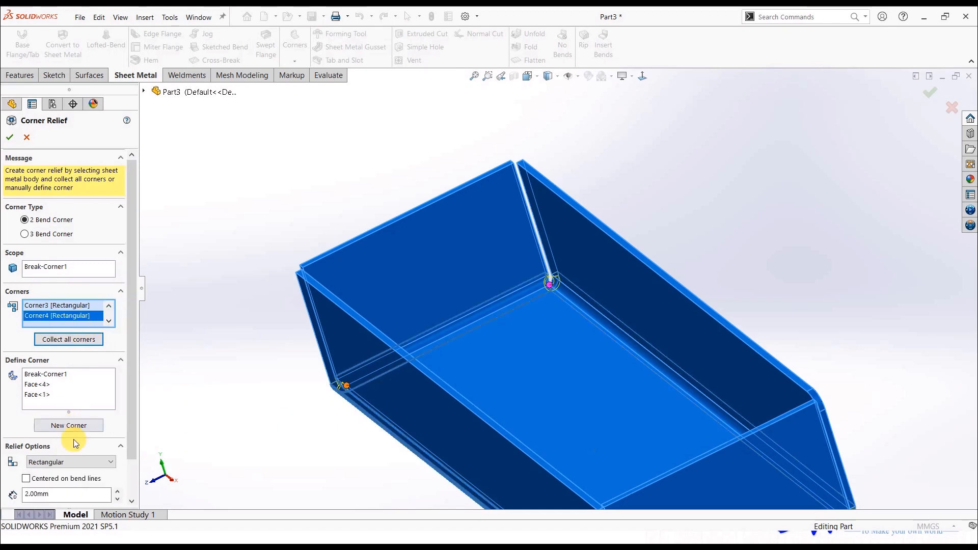
left_click(67, 465)
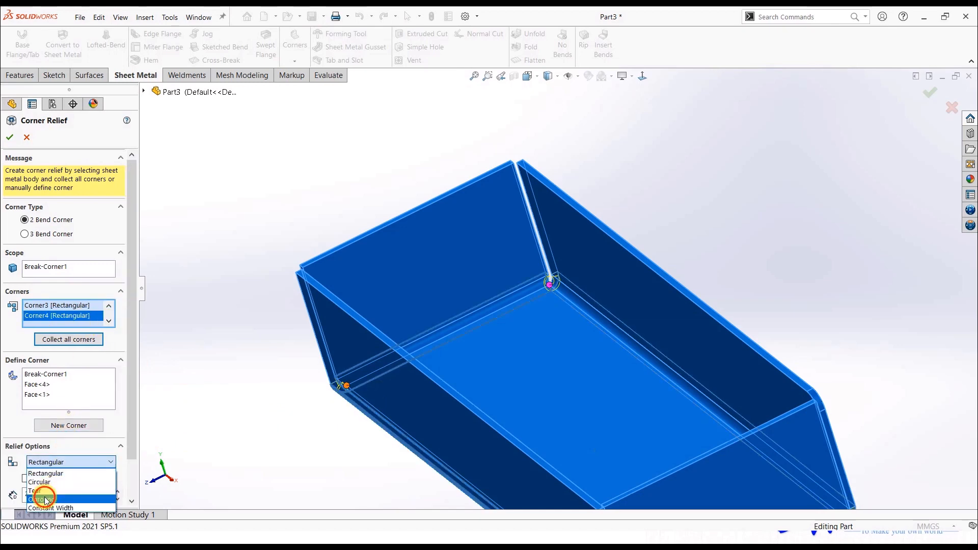
left_click(45, 500)
scroll(555, 395, "up", 3)
scroll(609, 397, "down", 6)
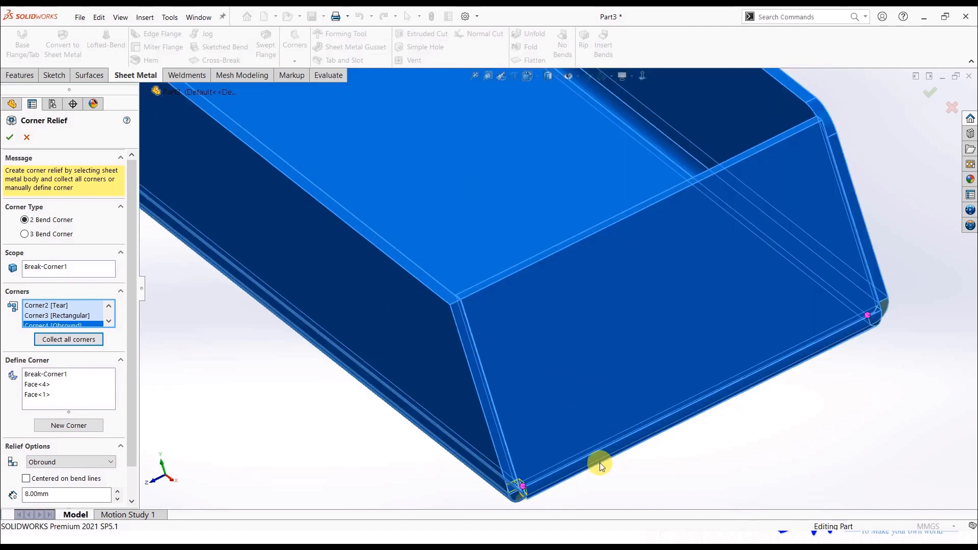
middle_click_drag(600, 462, 591, 423)
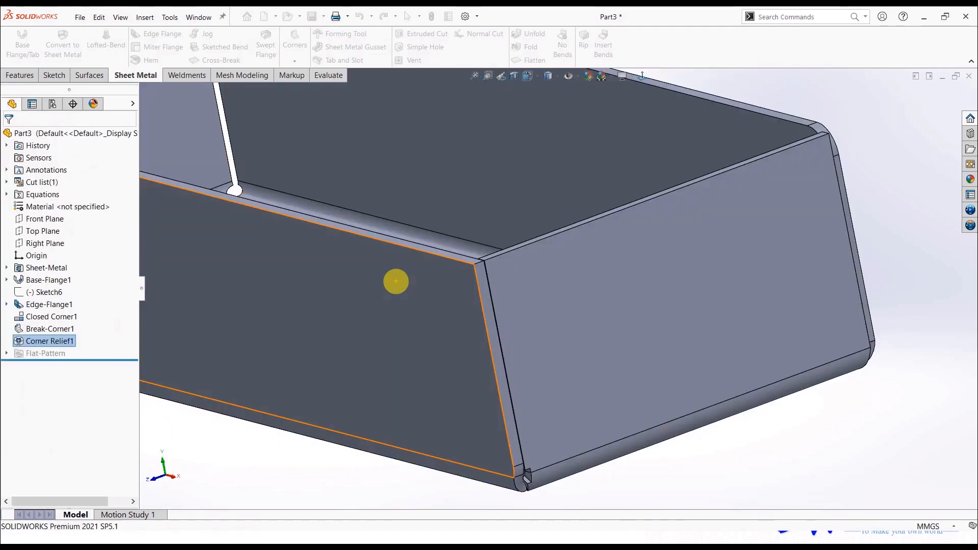
Step: Flatten the part and examine the relief cutouts at its corners
scroll(397, 283, "up", 3)
scroll(403, 290, "up", 2)
middle_click_drag(406, 299, 436, 316)
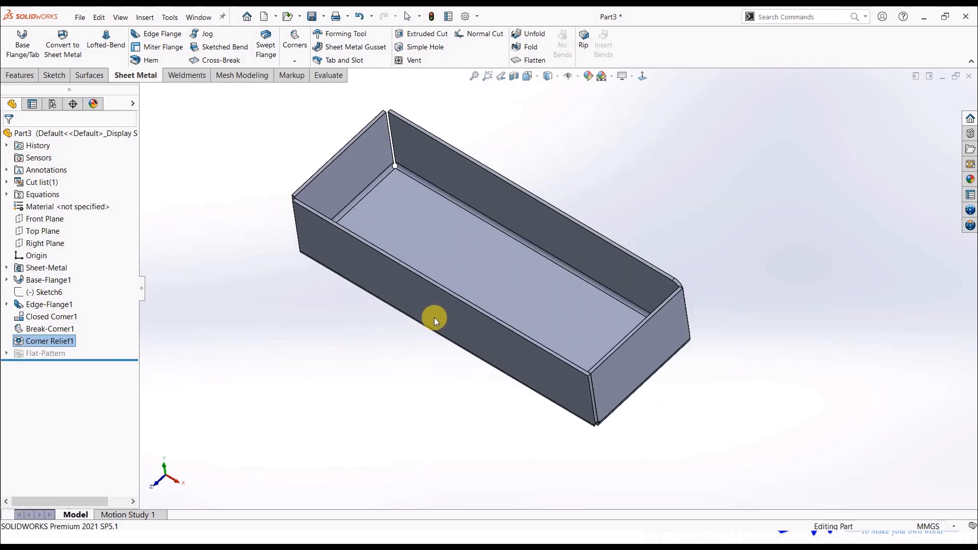
left_click(479, 216)
left_click(520, 64)
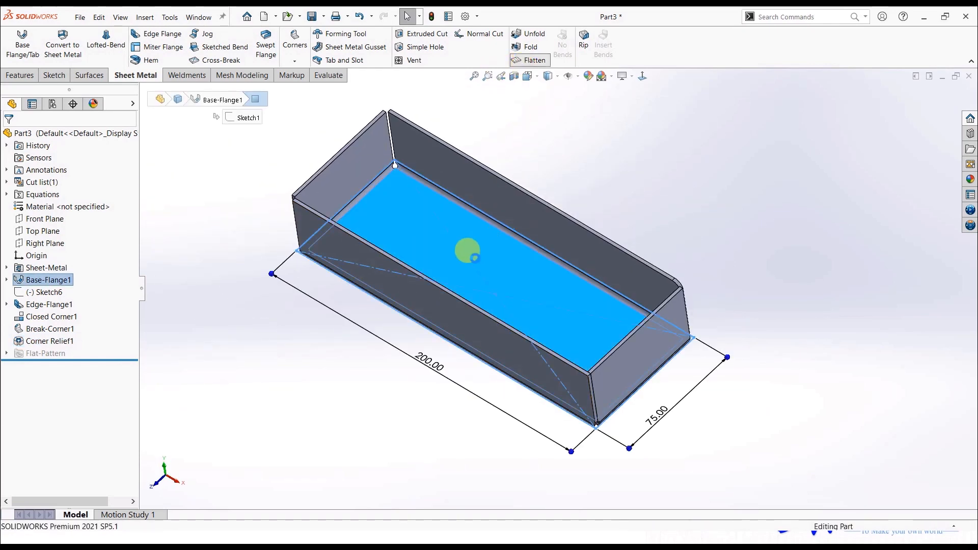
middle_click_drag(445, 268, 452, 287)
scroll(407, 194, "down", 4)
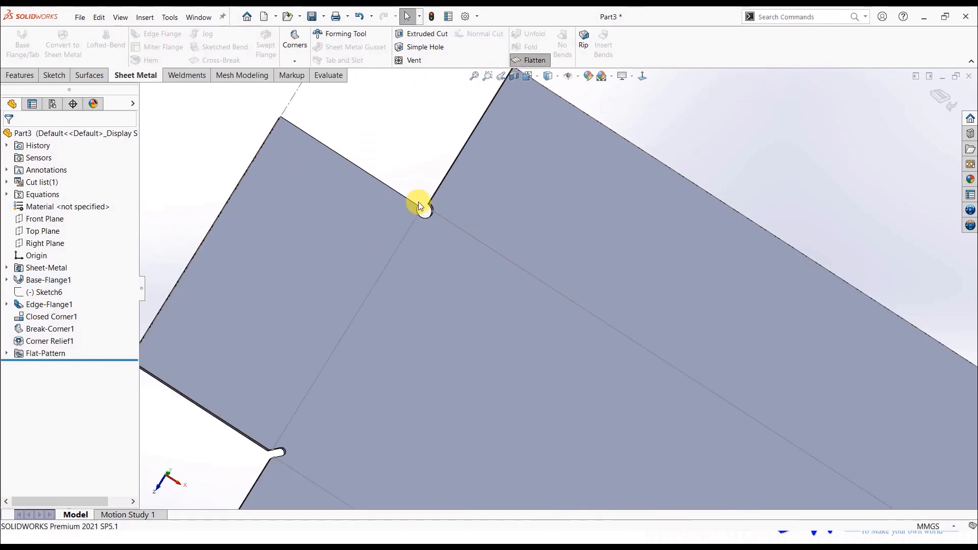
Step: Examine the corner reliefs and the rounded corner on the flattened box
scroll(434, 442, "up", 5)
scroll(710, 404, "down", 6)
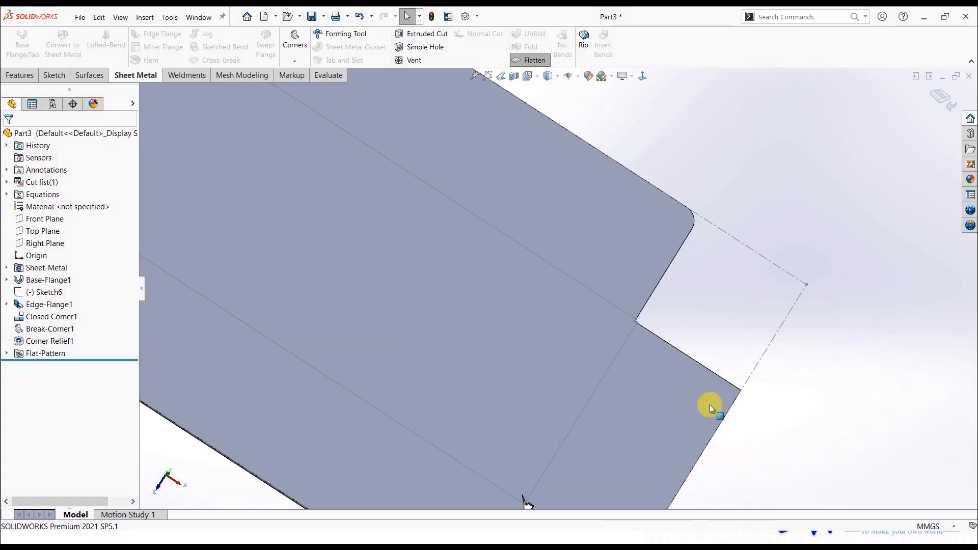
scroll(564, 305, "up", 5)
scroll(464, 379, "down", 5)
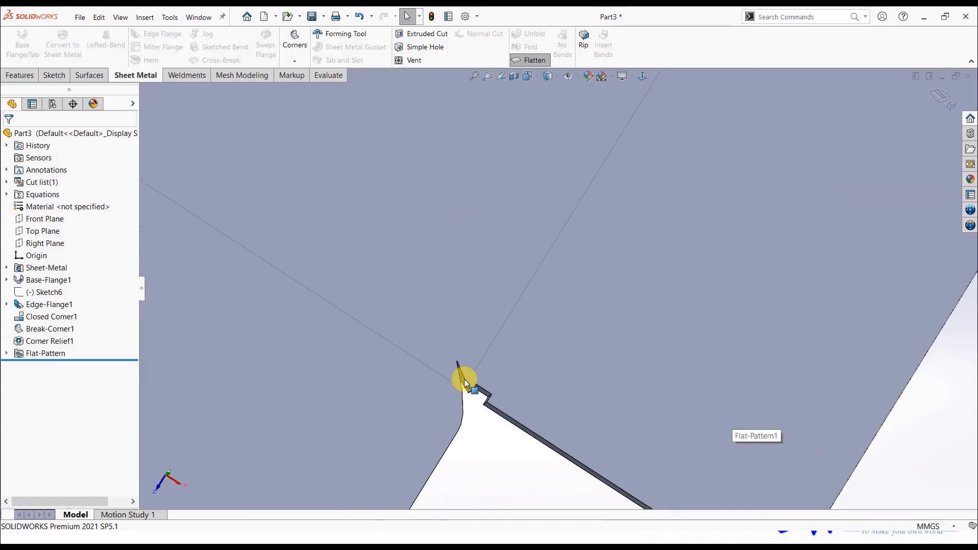
scroll(586, 349, "up", 6)
scroll(590, 290, "up", 3)
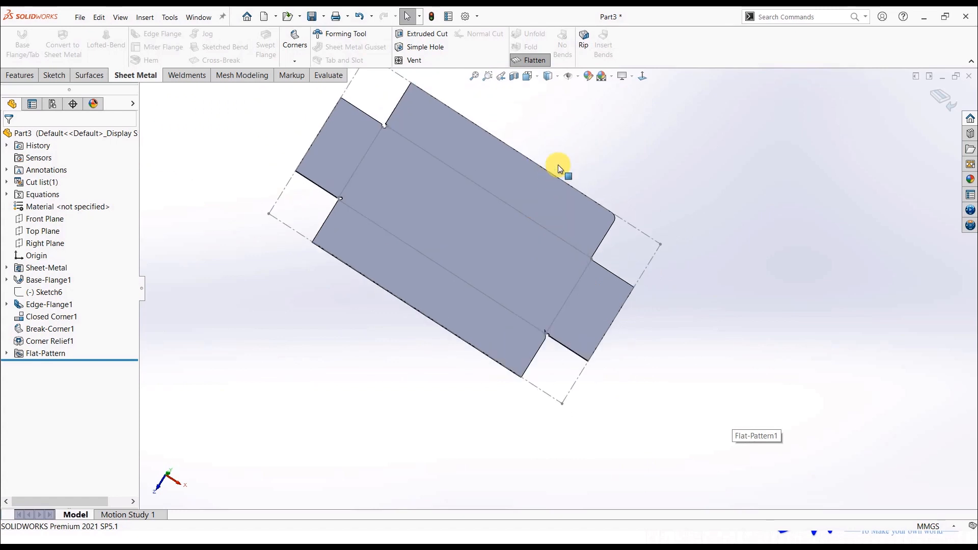
scroll(556, 147, "down", 1)
Step: Return the sheet metal box from its flat pattern to the folded state
left_click(525, 63)
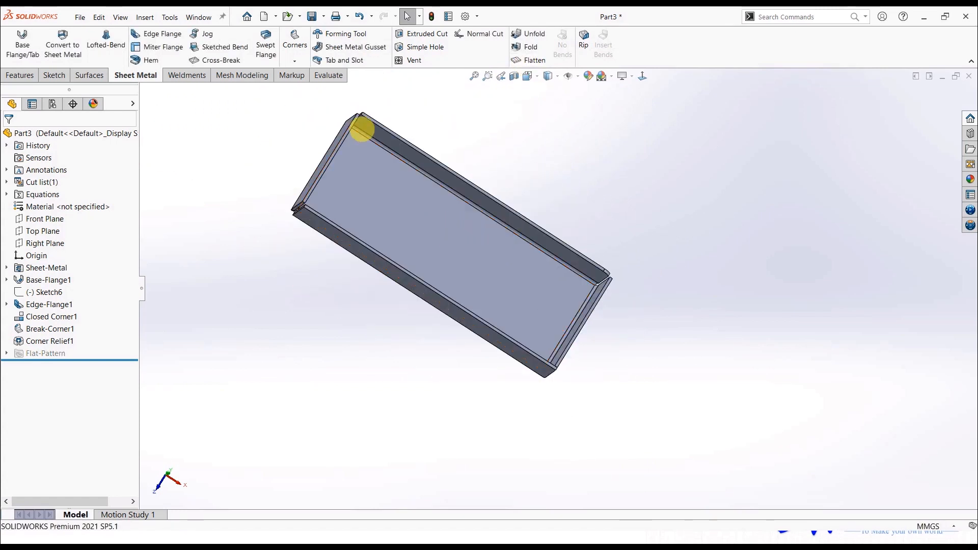
middle_click_drag(430, 234, 423, 164)
scroll(447, 122, "down", 2)
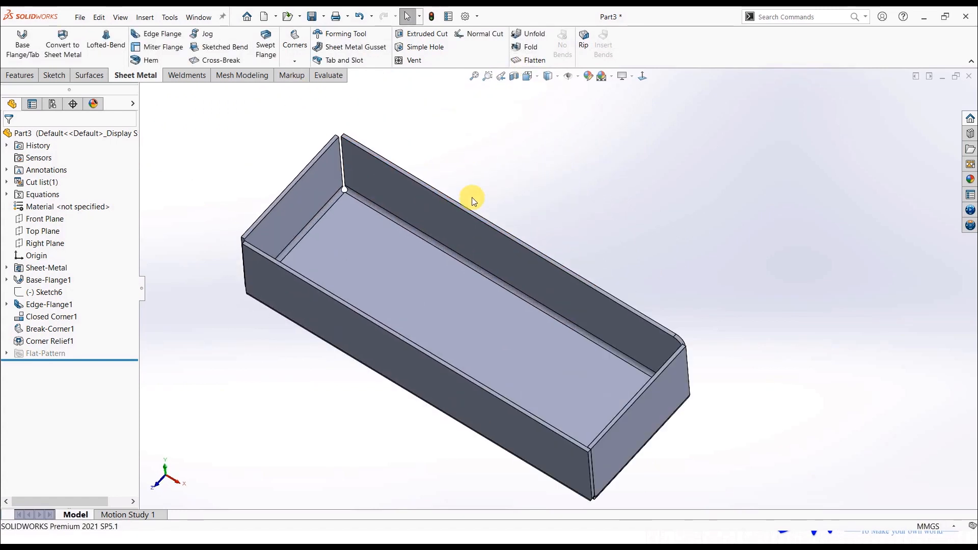
middle_click_drag(473, 198, 477, 157)
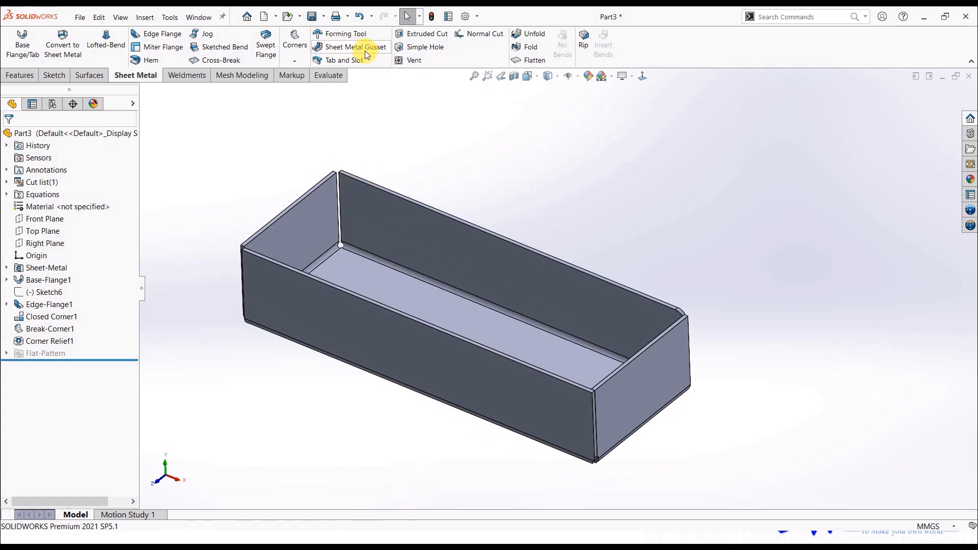
Step: Start a Sheet Metal Gusset on the outer bend face of the box's long front wall
left_click(366, 47)
middle_click_drag(438, 361, 438, 280)
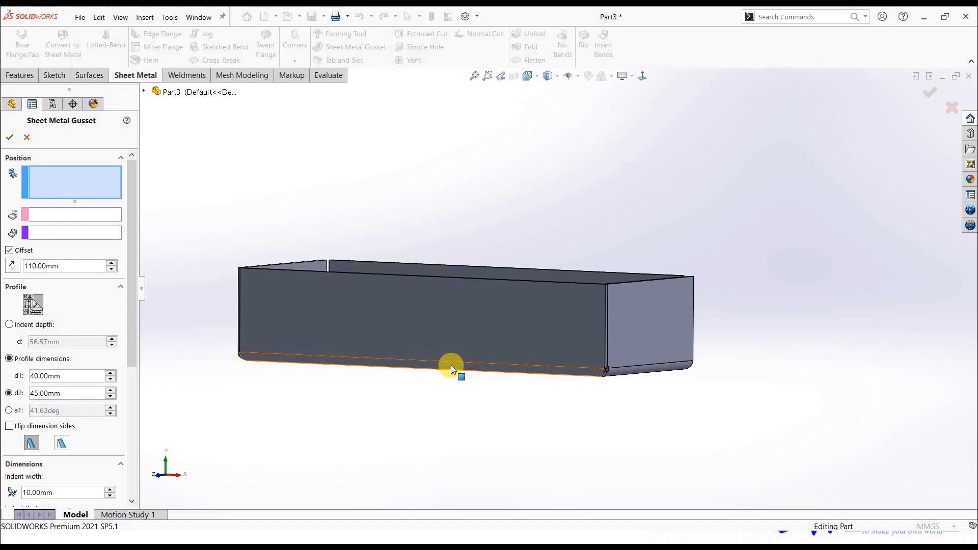
scroll(451, 366, "down", 3)
middle_click_drag(434, 359, 442, 311)
left_click(427, 312)
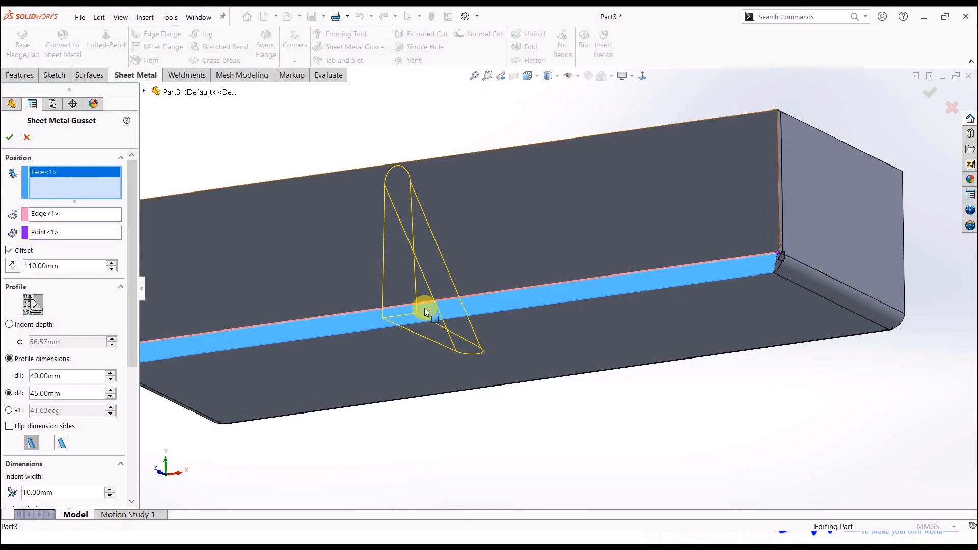
Step: Try a smaller gusset offset of 100 mm along the bend and restore it to 110 mm
middle_click_drag(469, 332, 515, 354)
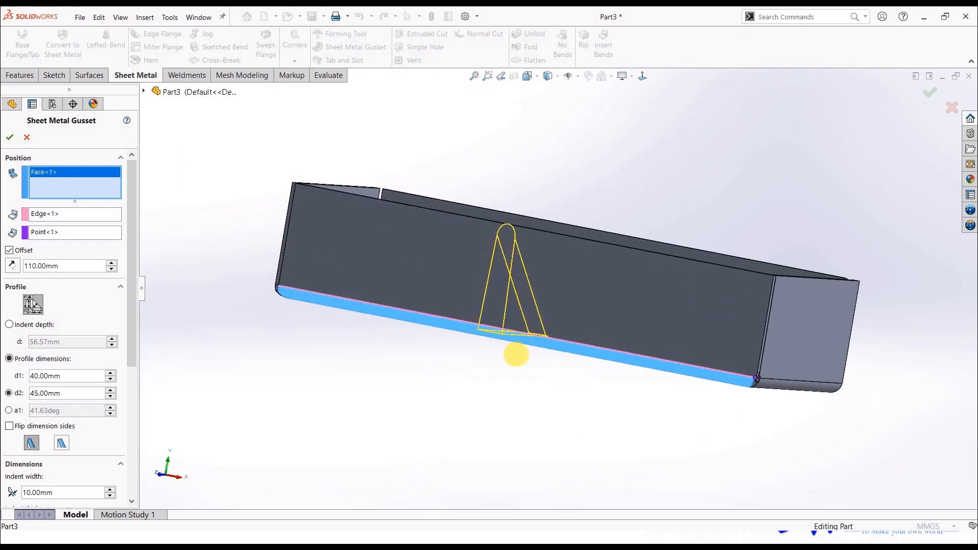
scroll(721, 374, "down", 5)
scroll(703, 345, "up", 2)
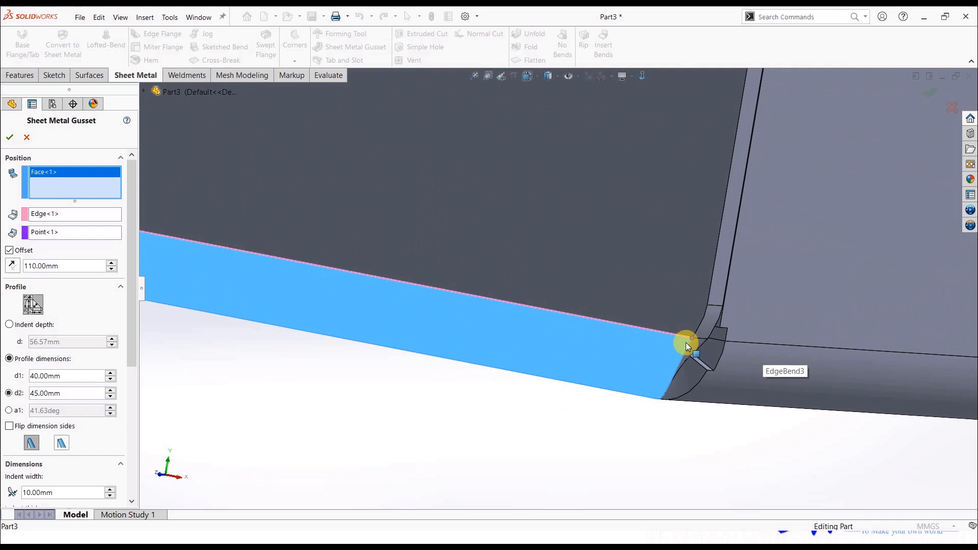
scroll(378, 352, "up", 3)
scroll(357, 258, "up", 4)
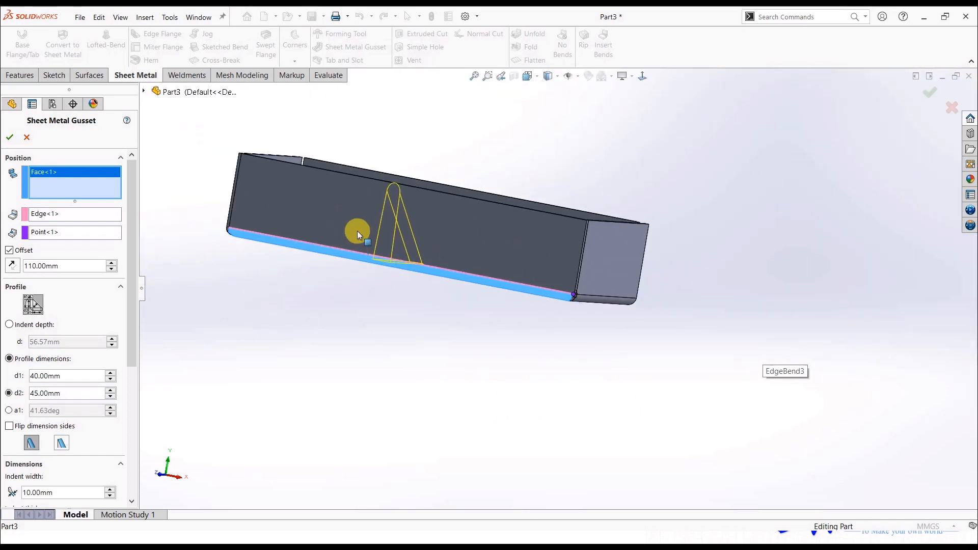
scroll(395, 240, "down", 6)
left_click(112, 269)
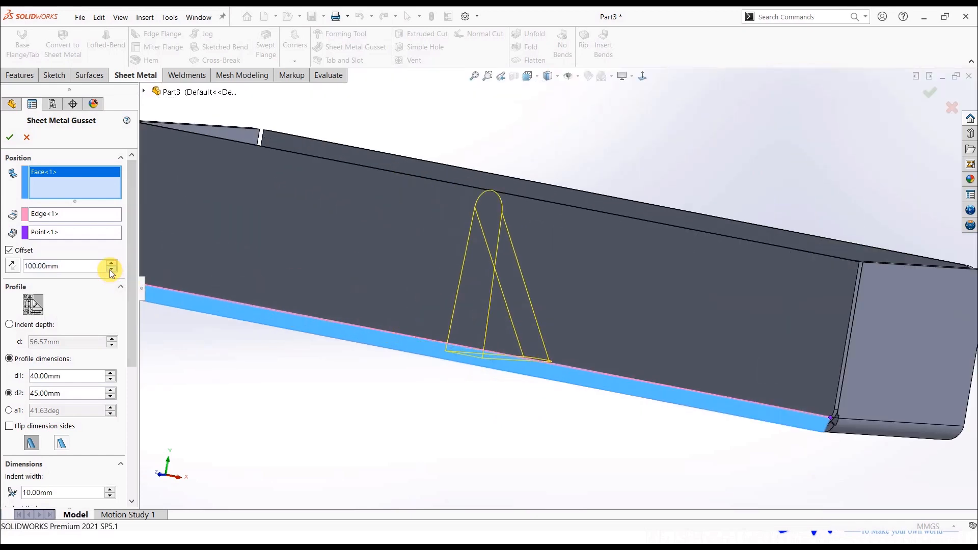
left_click(111, 270)
left_click(112, 263)
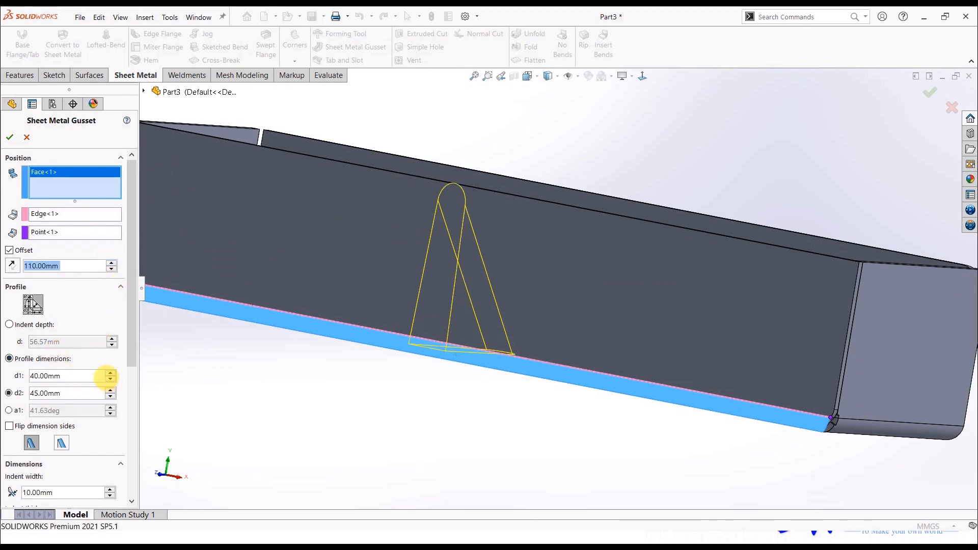
Step: Try gusset profile dimensions of 20 mm for d1 and 35 mm for d2
left_click(111, 380)
left_click(111, 380)
left_click(110, 398)
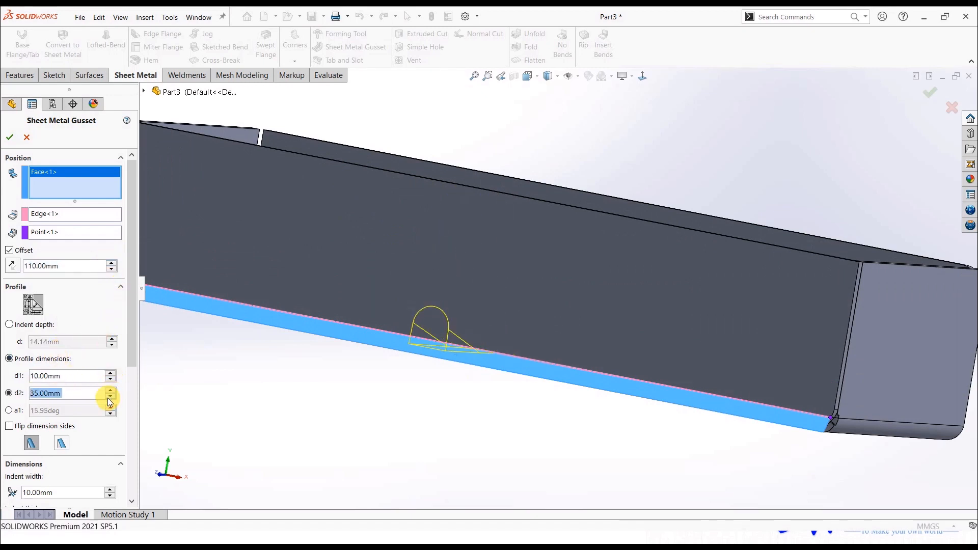
left_click(110, 373)
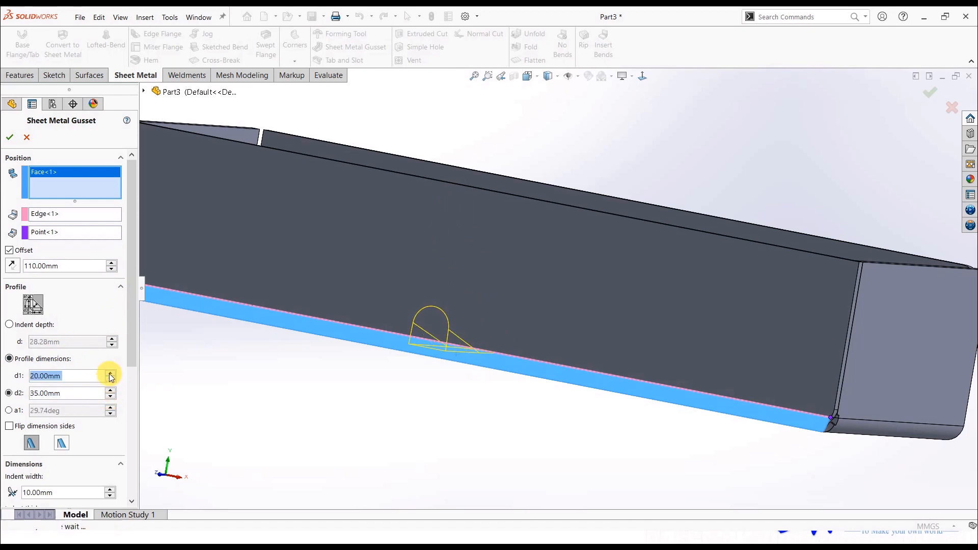
Step: Try defining the gusset profile by an indent depth of 20 mm
left_click(10, 326)
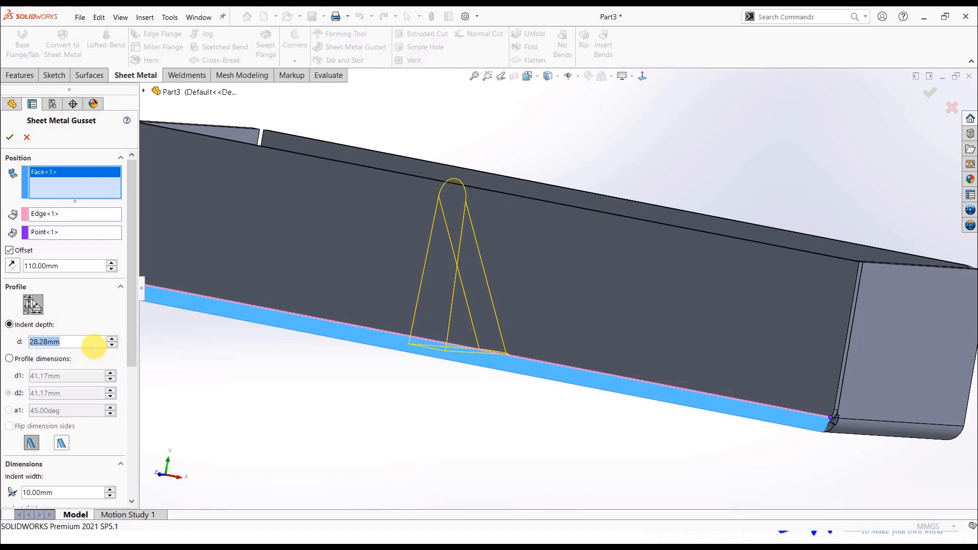
type("20")
key("Return")
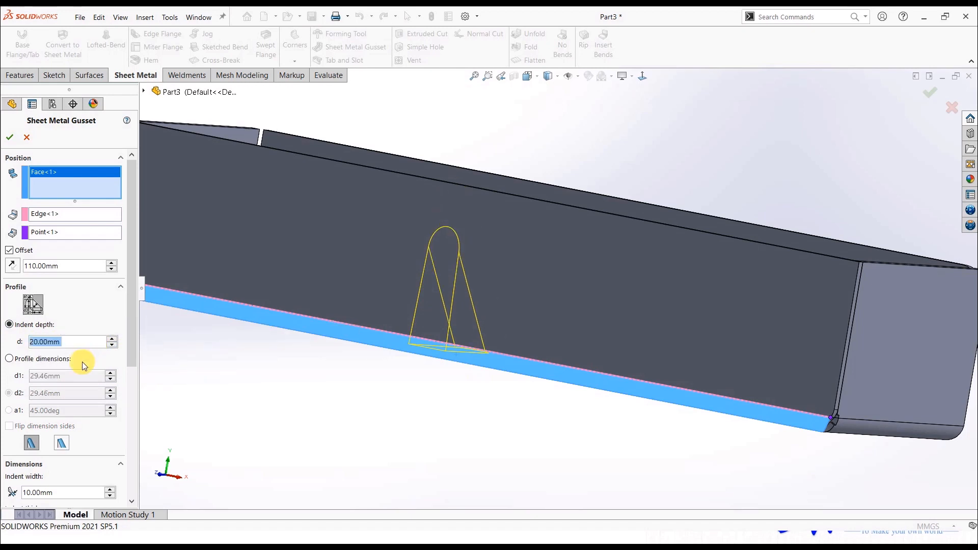
Step: Define the gusset by profile dimensions, with d1 and d2 both set to 15 mm
left_click(10, 358)
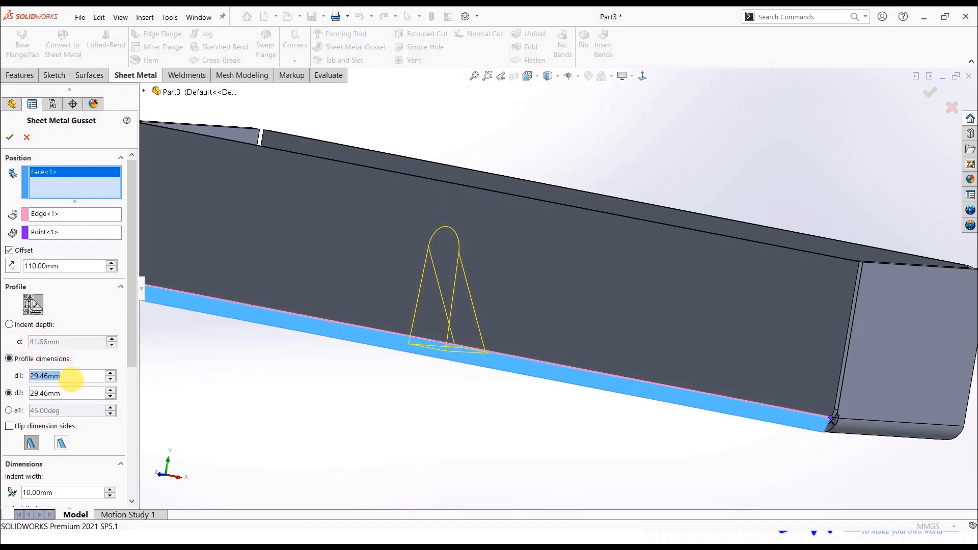
type("15")
key("Return")
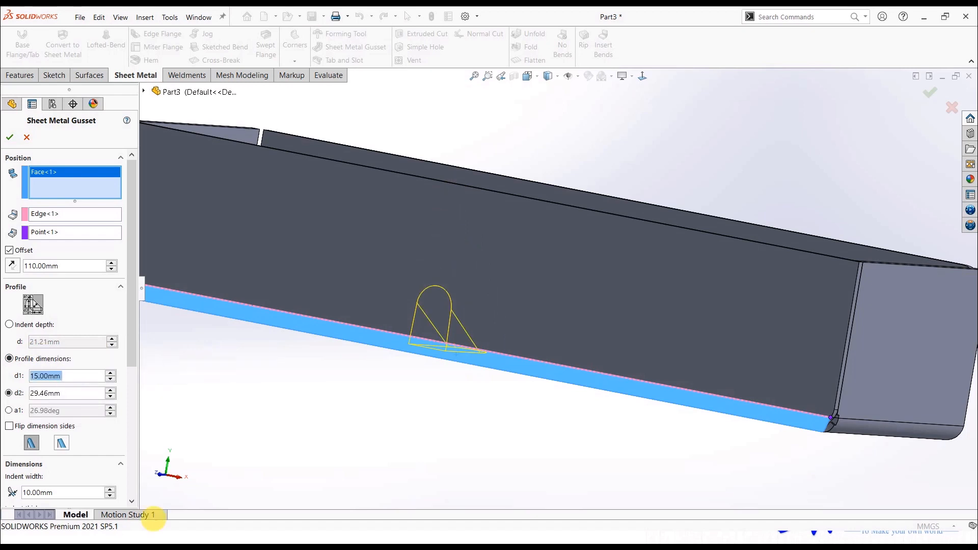
type("15")
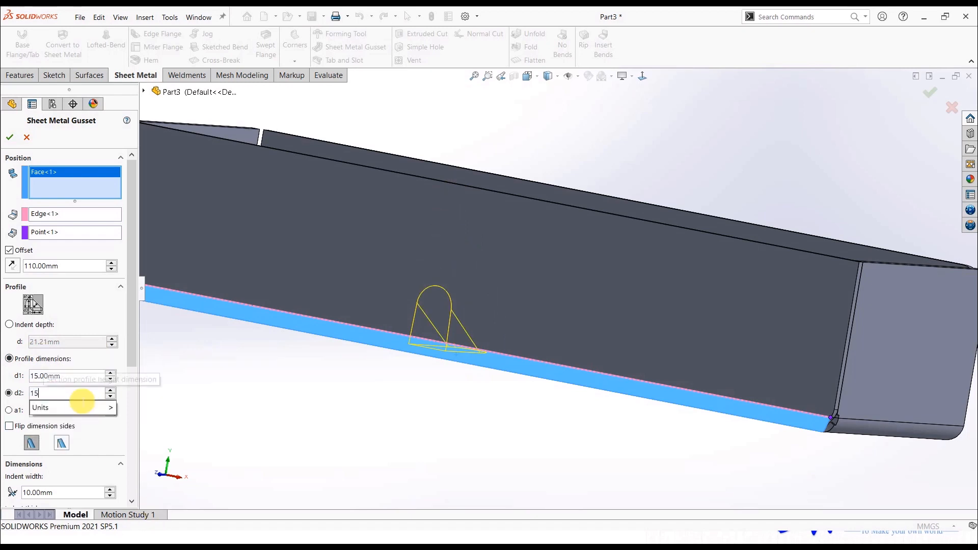
key("Return")
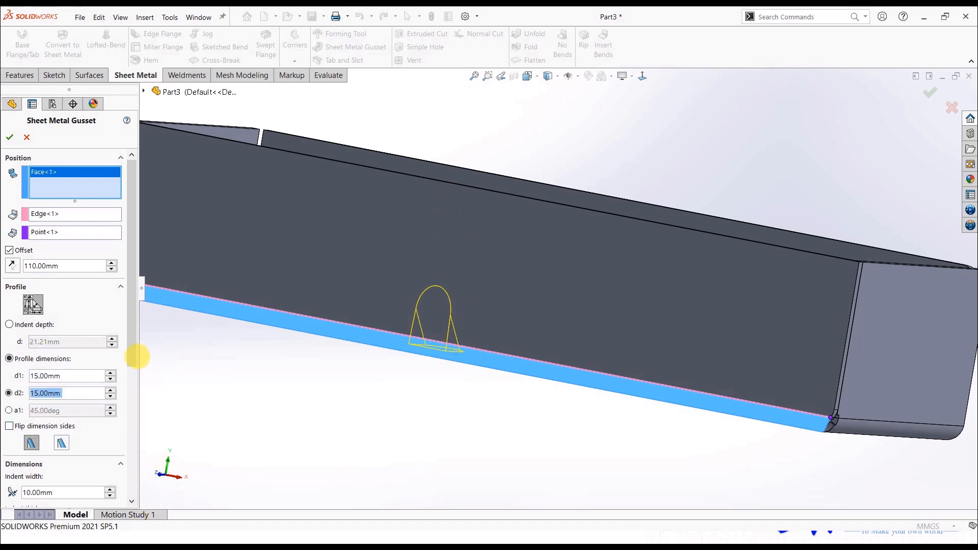
Step: Try the flat gusset shape on the inside of the bend and restore the rounded shape
left_click_drag(138, 357, 136, 380)
middle_click_drag(582, 283, 481, 325)
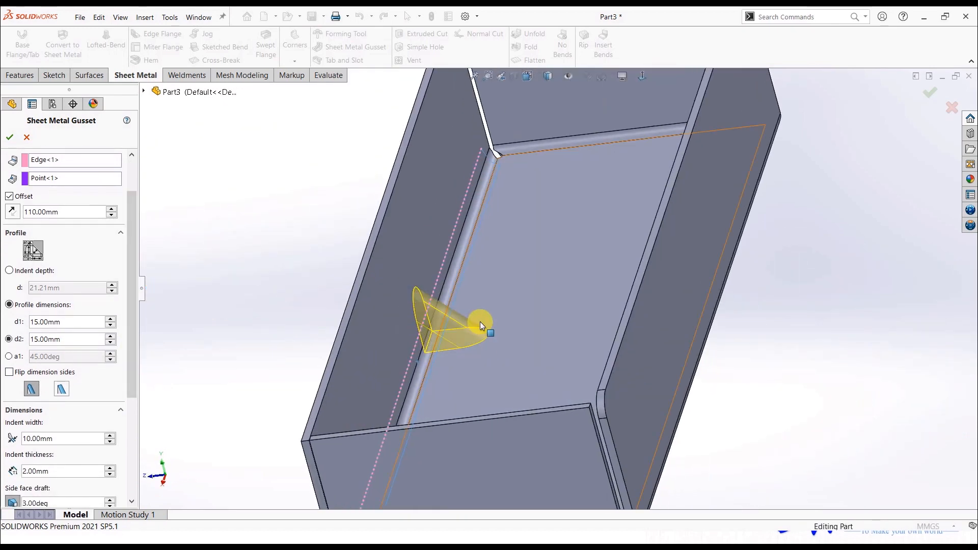
scroll(482, 325, "down", 3)
left_click(62, 390)
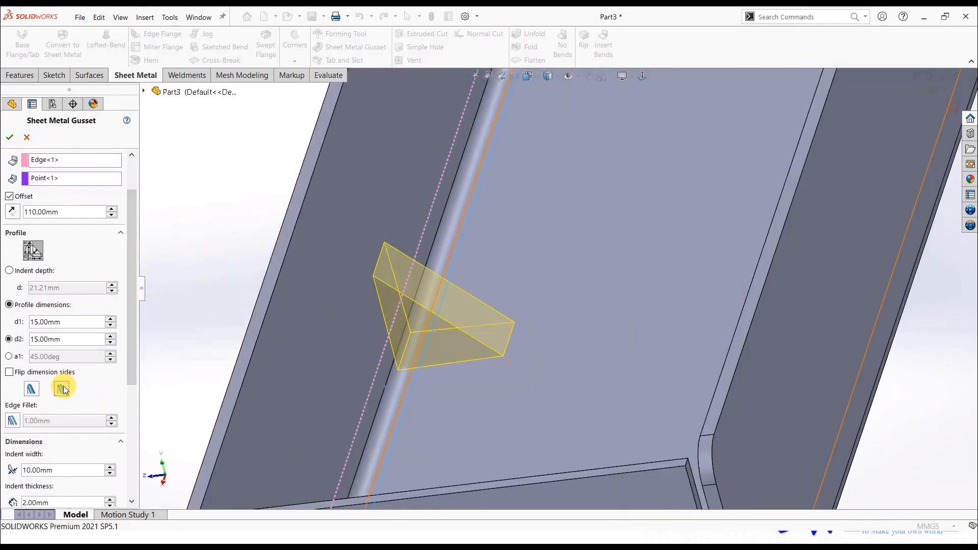
left_click(31, 390)
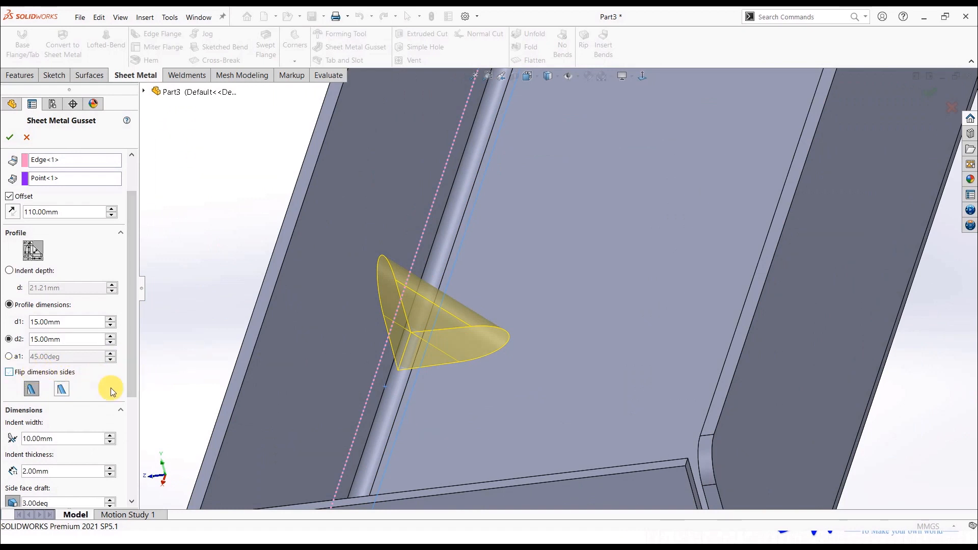
Step: Set the gusset's indent width to 5 mm
left_click_drag(130, 393, 134, 426)
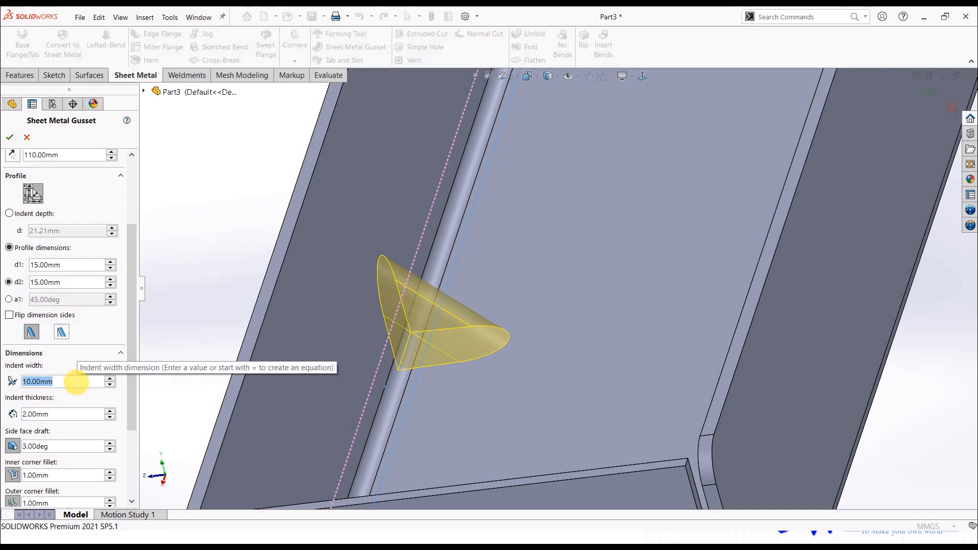
type("4")
key("BackSpace")
type("5")
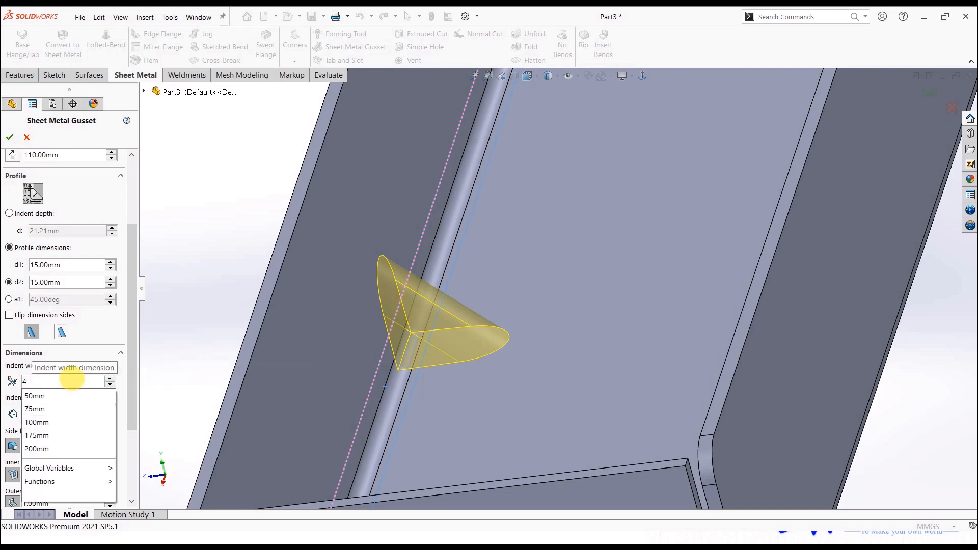
key("Return")
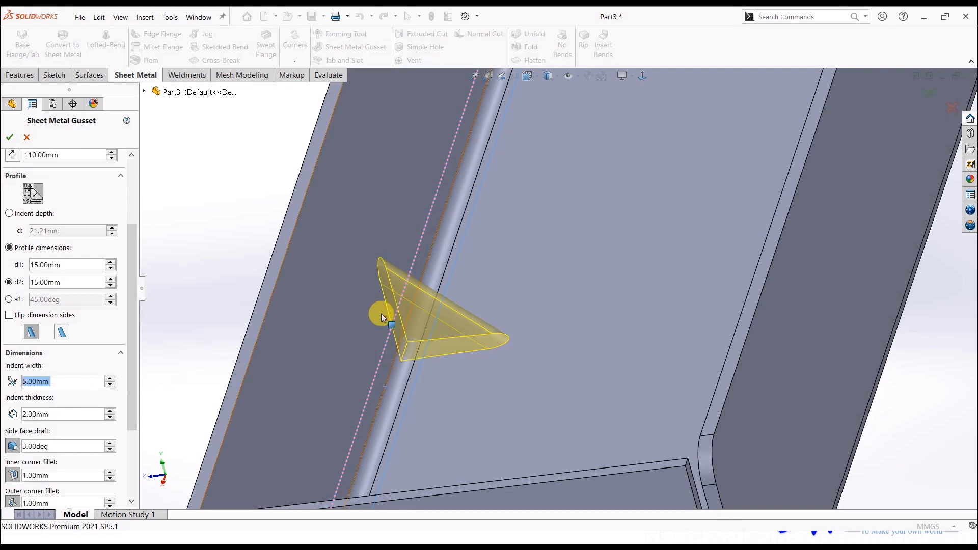
Step: Disable the gusset's side face draft and its inner and outer corner fillets, and create the gusset
middle_click_drag(382, 314, 408, 290)
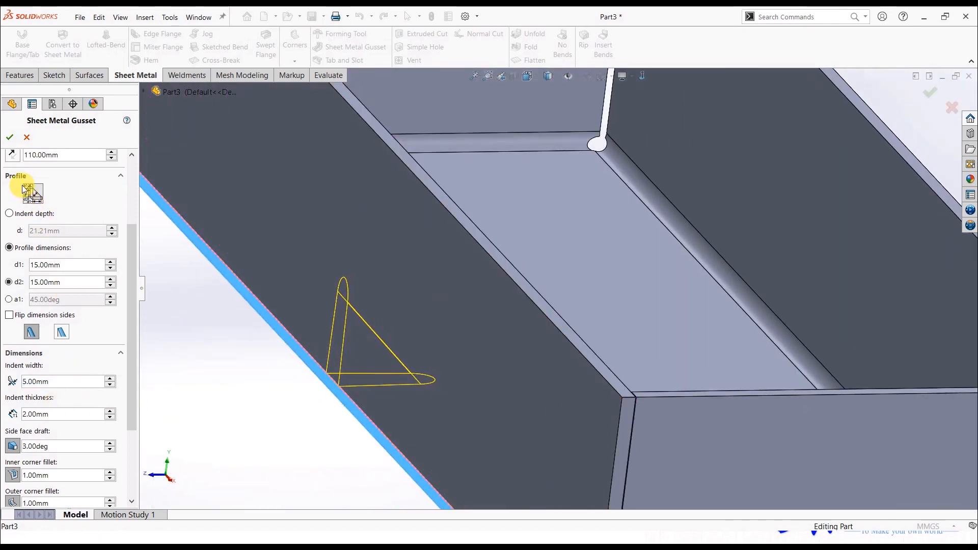
left_click(19, 446)
left_click(13, 474)
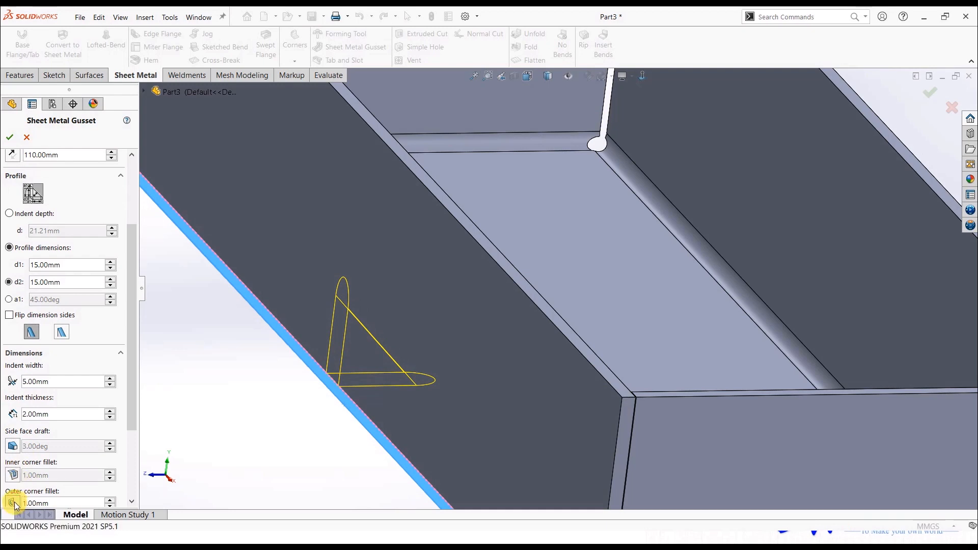
left_click(13, 503)
left_click(11, 138)
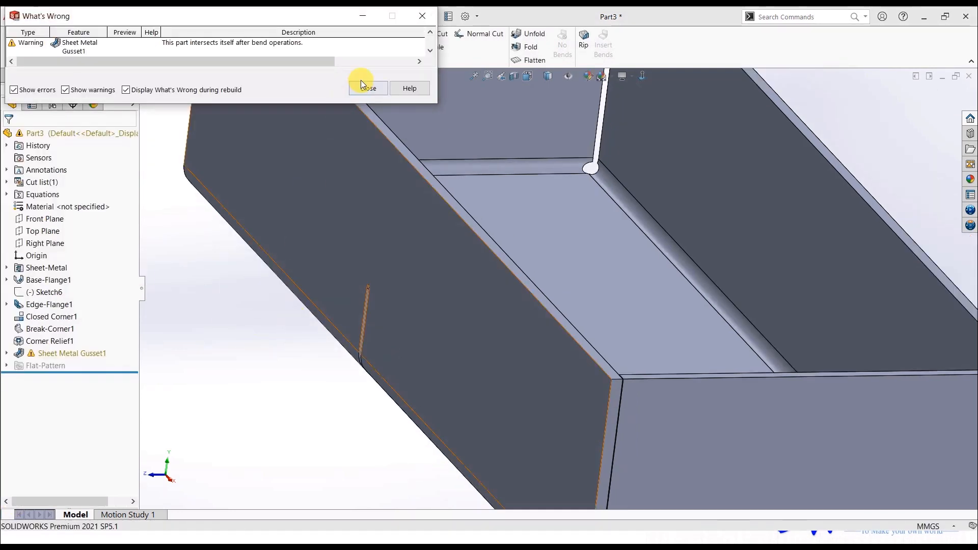
left_click(361, 86)
Step: Reopen the sheet metal gusset for editing and set its indent width to 6 mm
middle_click_drag(336, 280, 306, 312)
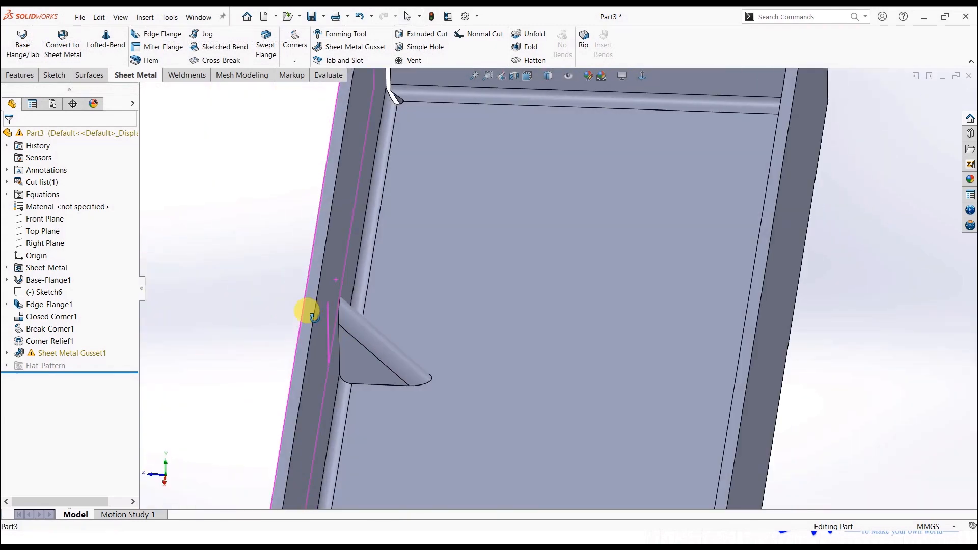
left_click(58, 356)
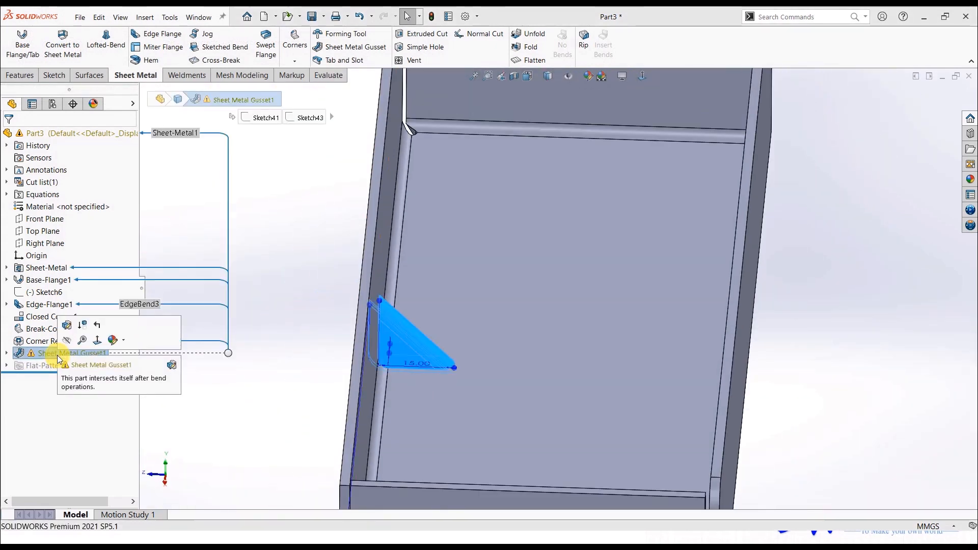
left_click(67, 325)
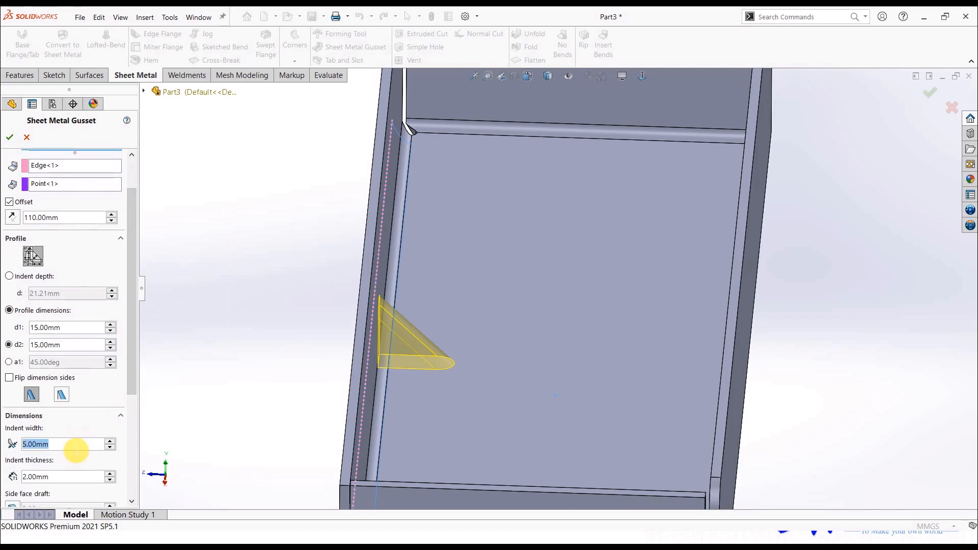
type("6")
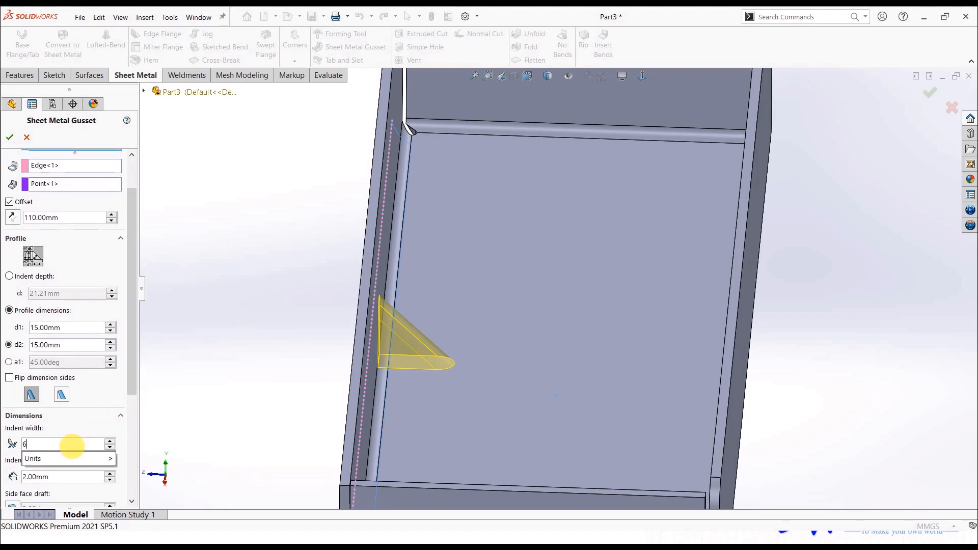
key("Return")
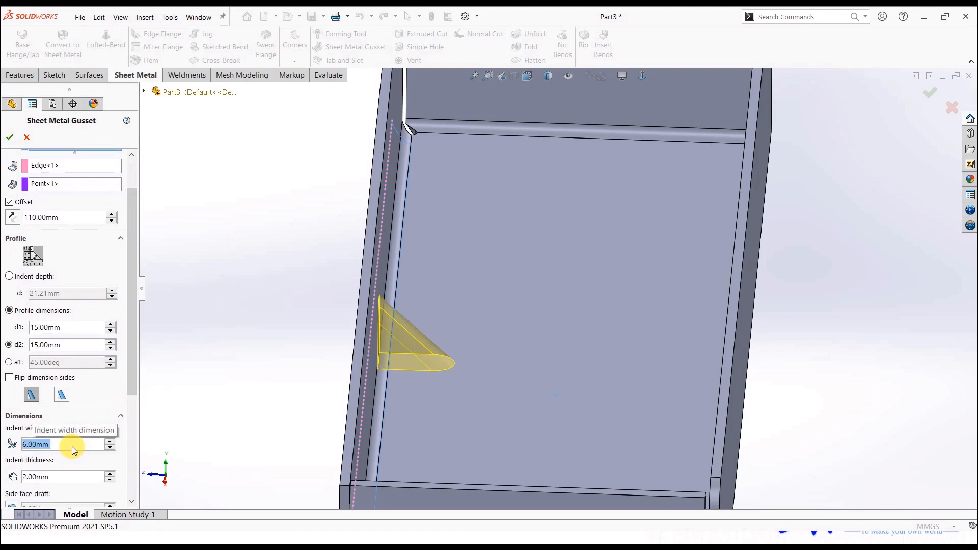
Step: Apply the gusset edit and expand the gusset feature in the feature tree
left_click(8, 135)
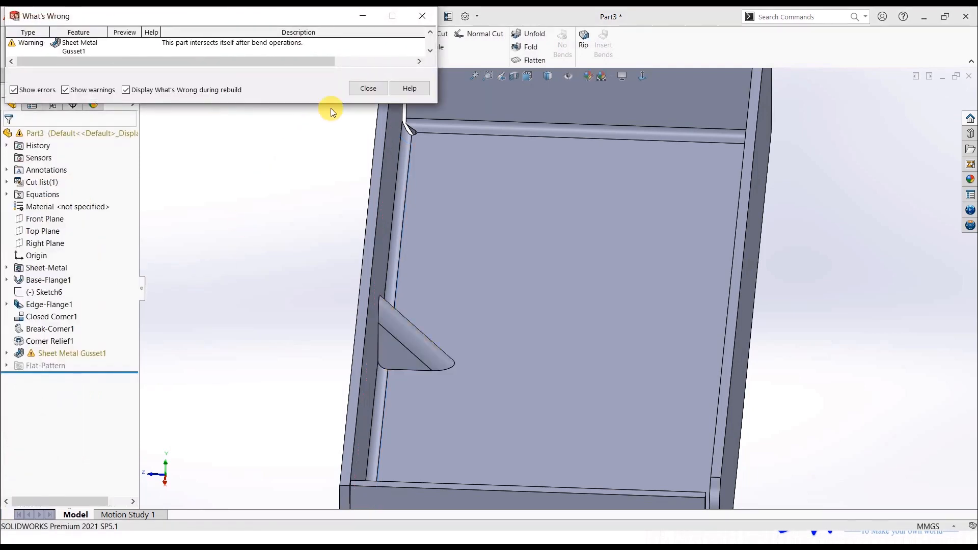
left_click(368, 88)
left_click(6, 353)
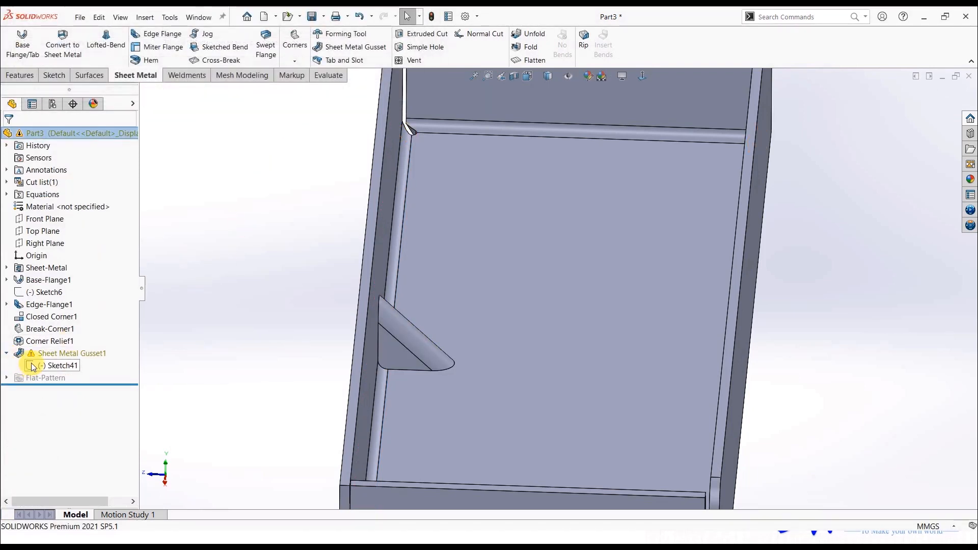
Step: Examine the rounded gusset from inside the box
left_click(76, 353)
middle_click_drag(240, 378, 439, 199)
scroll(384, 359, "down", 5)
middle_click(393, 352)
middle_click_drag(437, 286, 440, 342)
scroll(499, 282, "down", 2)
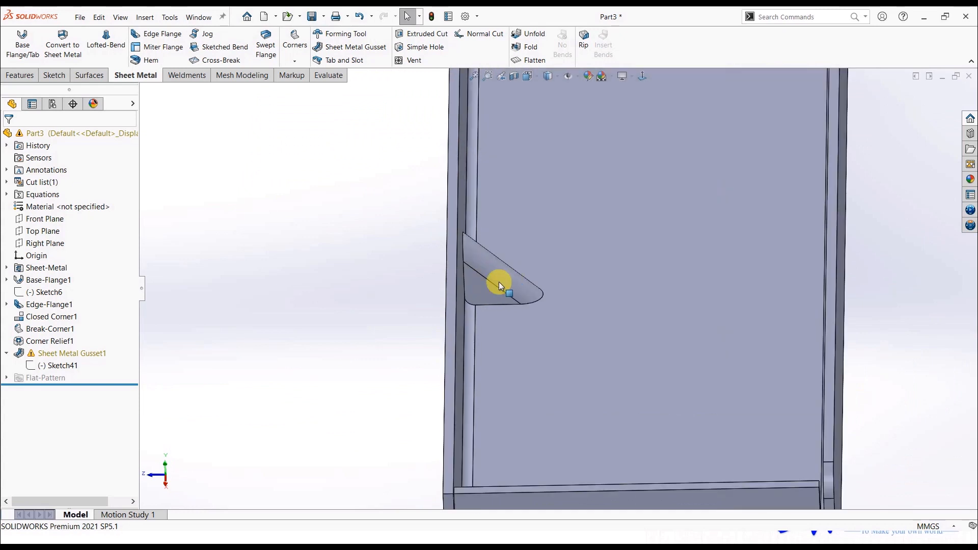
middle_click_drag(500, 283, 467, 284)
Step: Edit the gusset again, setting its indent width to 10 mm and its indent thickness to 3 mm
left_click(86, 356)
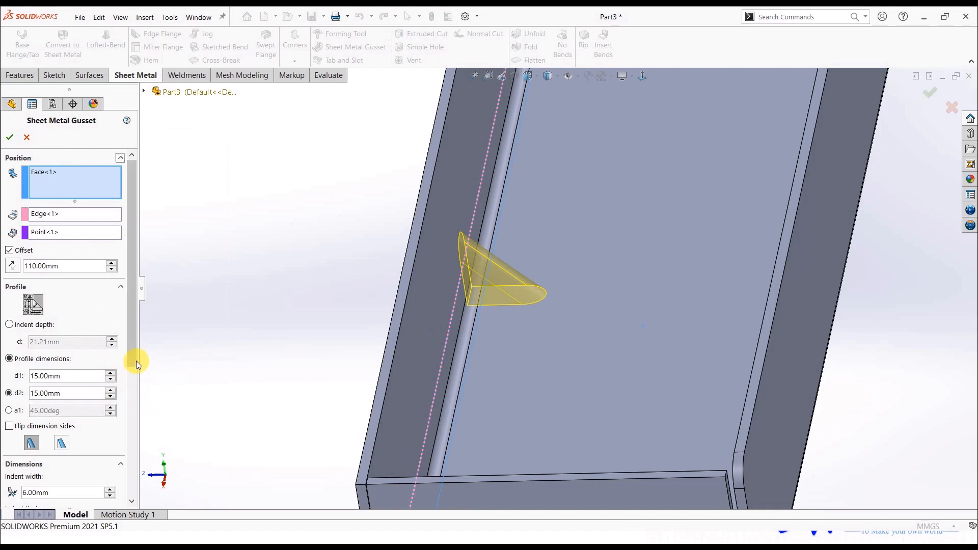
left_click_drag(135, 361, 81, 421)
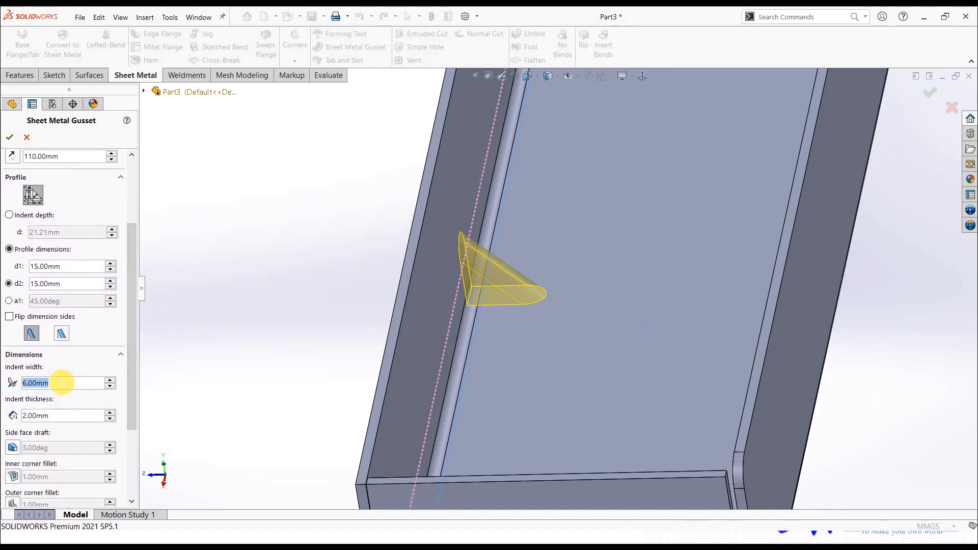
type("10")
key("Return")
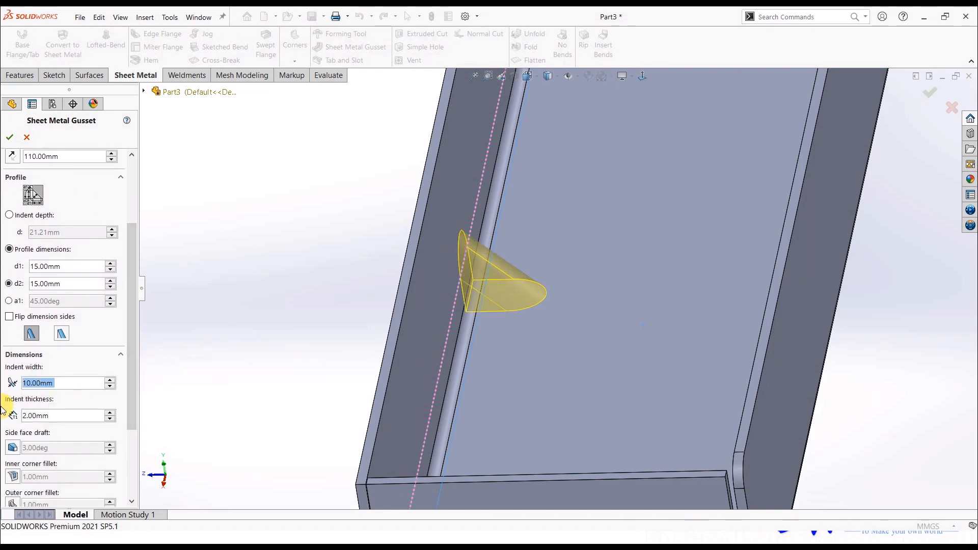
type("3")
key("Return")
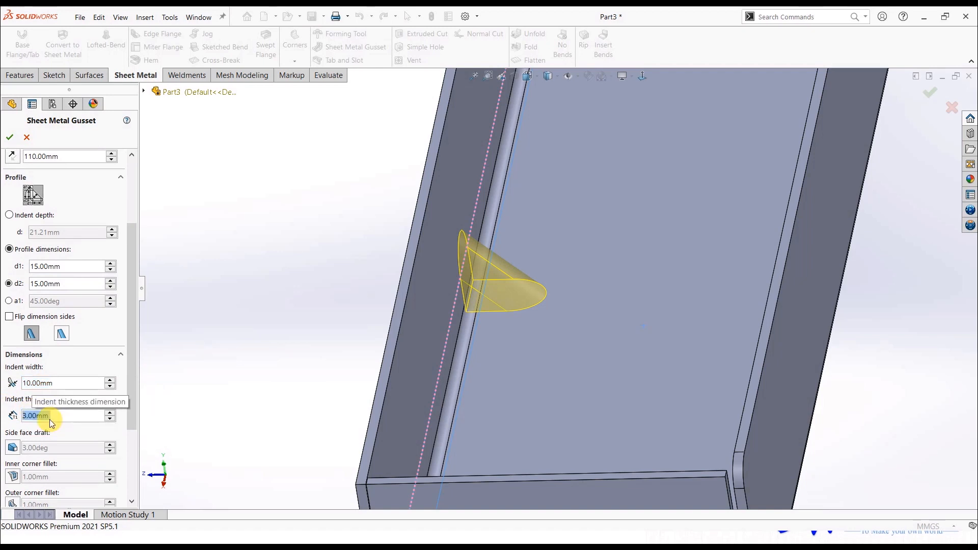
left_click(11, 137)
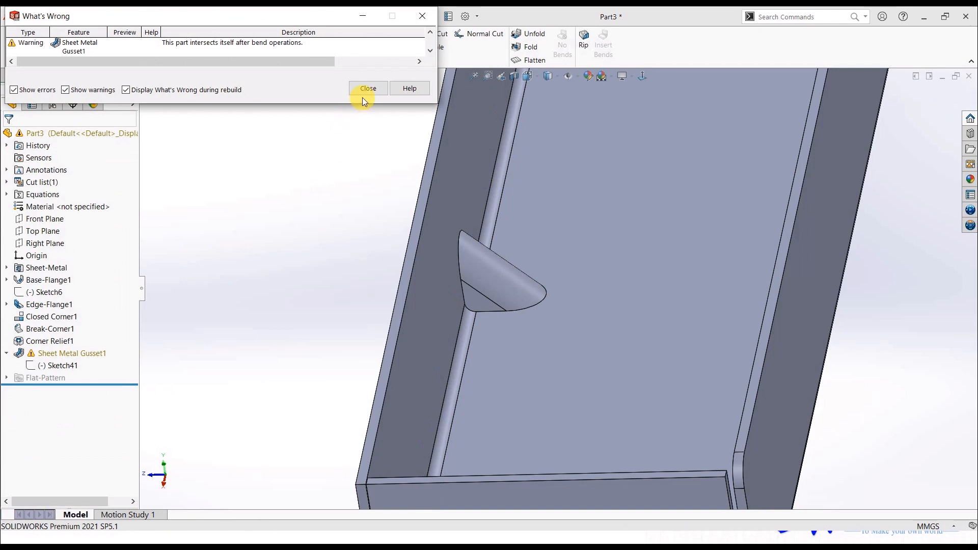
left_click(362, 97)
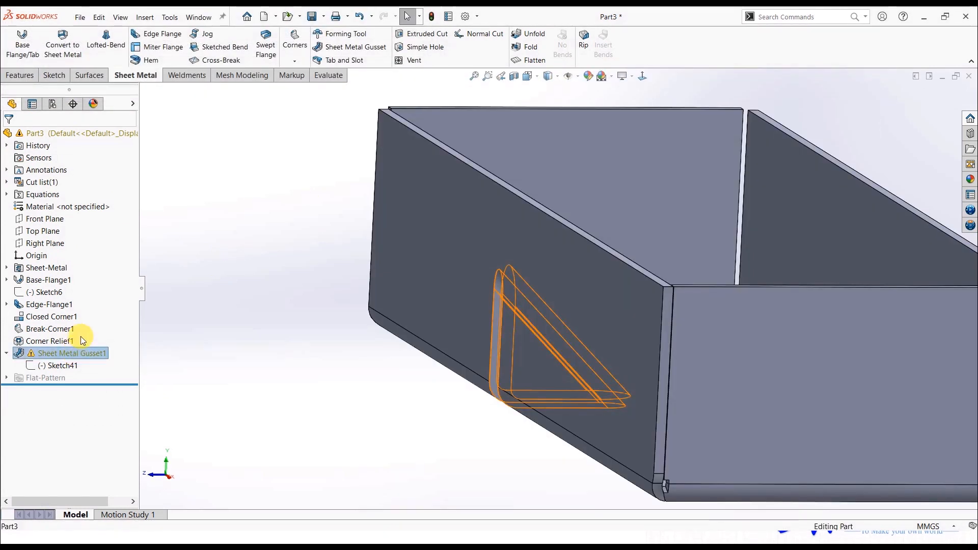
Step: Delete the closed corner, break corner and corner relief features together with the gusset
right_click(77, 352)
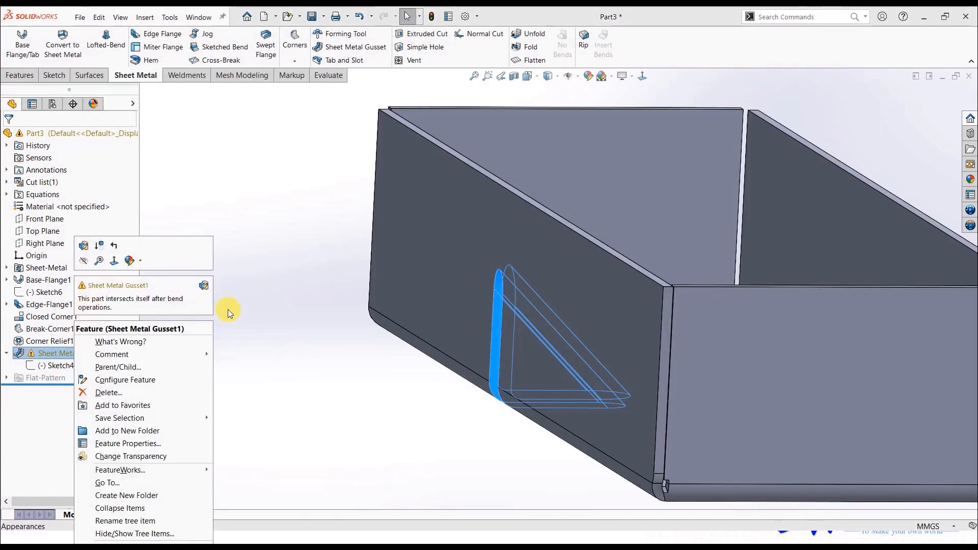
left_click(275, 337)
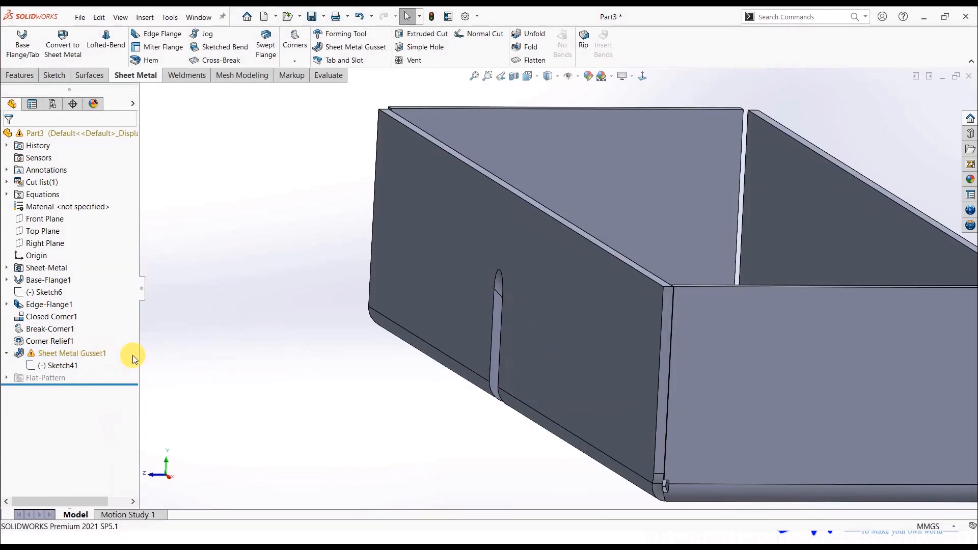
left_click_drag(35, 321, 35, 319)
right_click(46, 329)
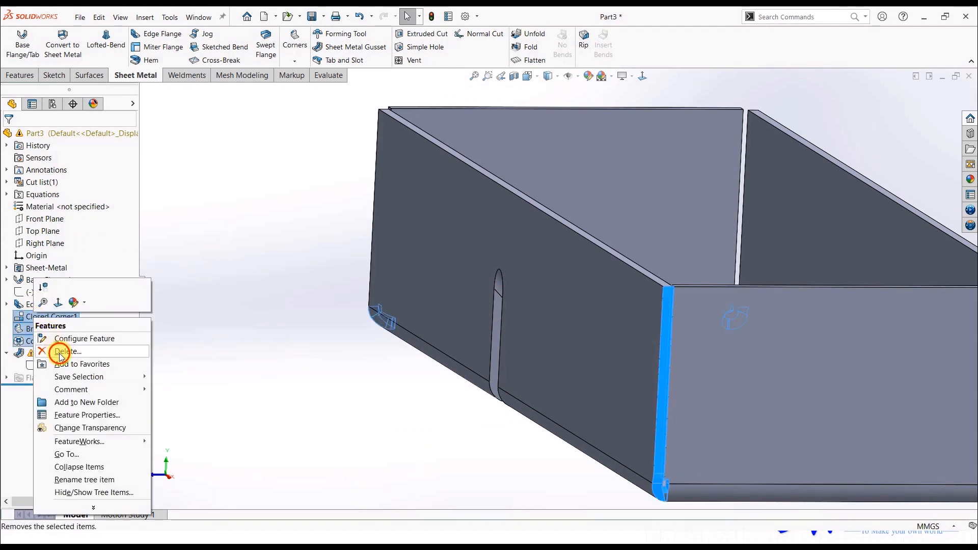
left_click(56, 355)
left_click(550, 229)
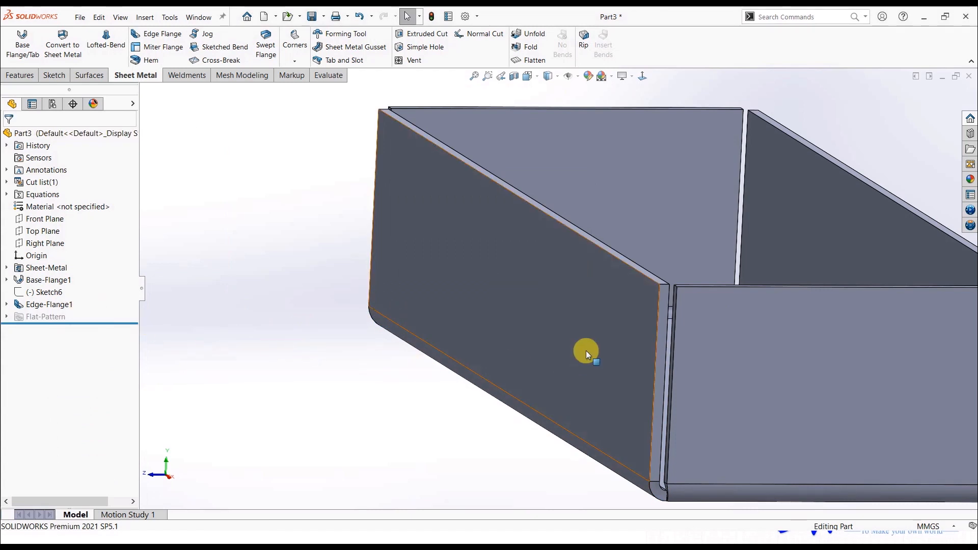
Step: Create a rounded sheet metal gusset on the long-side bend with a 110 mm offset, 25 x 25 mm profile and 10 mm indent width
scroll(586, 351, "up", 2)
left_click(295, 61)
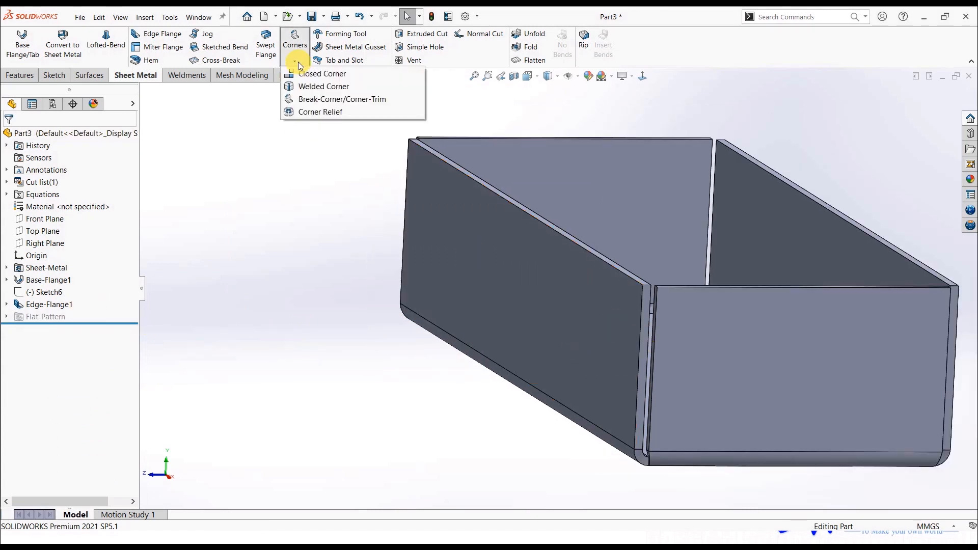
left_click(329, 48)
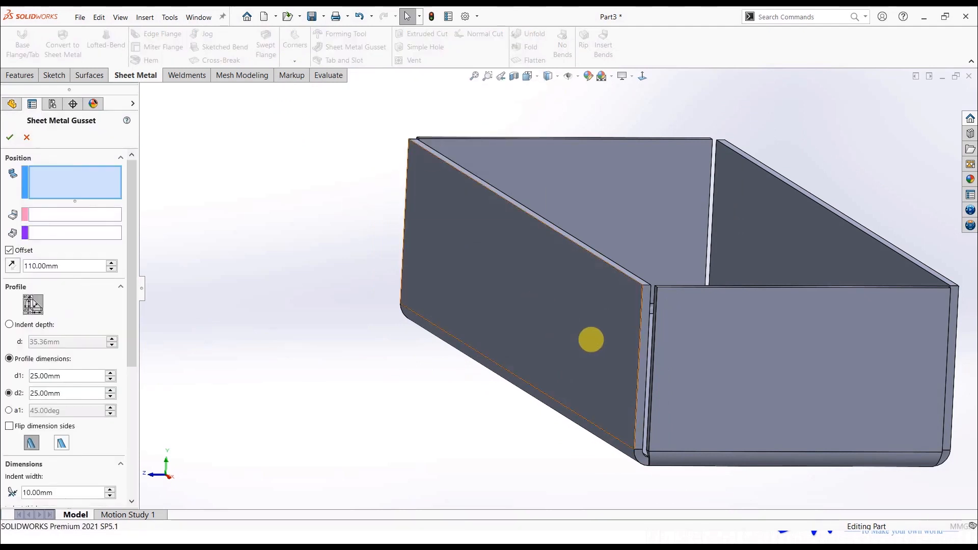
scroll(583, 352, "down", 3)
left_click(583, 352)
middle_click_drag(552, 355, 516, 390)
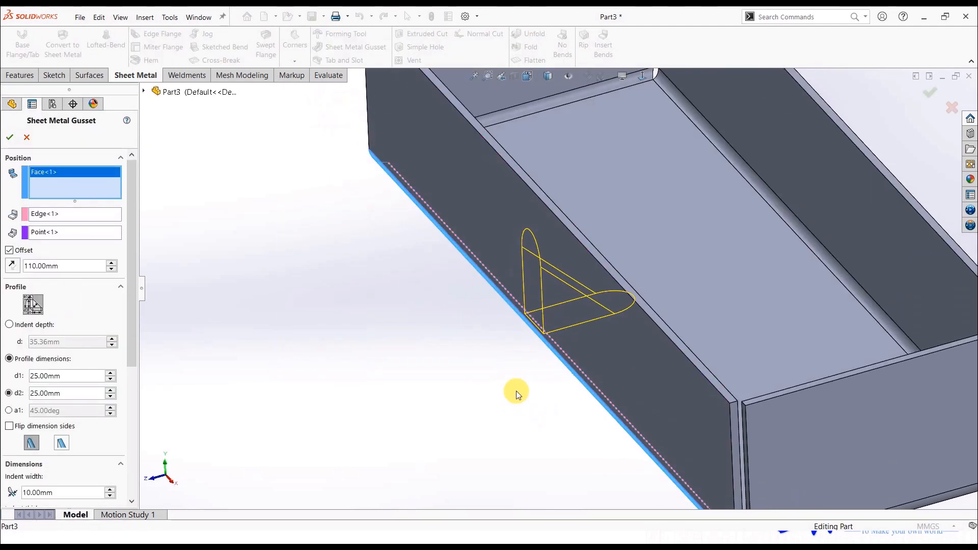
scroll(579, 354, "up", 2)
scroll(696, 366, "down", 2)
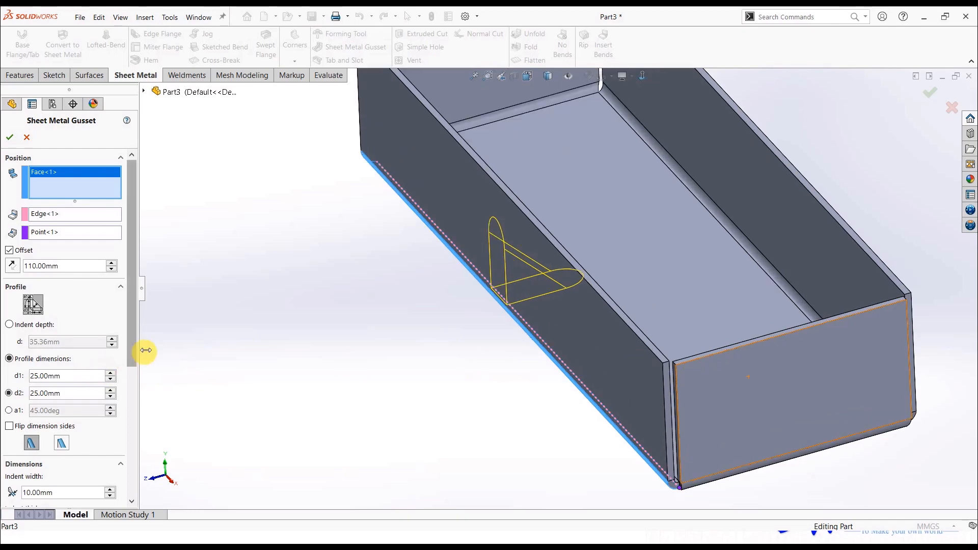
left_click(10, 137)
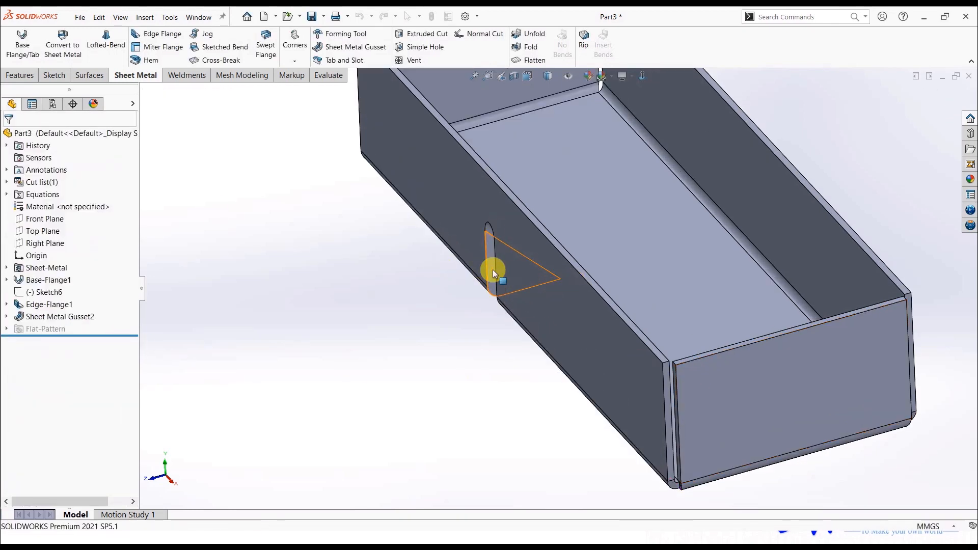
Step: Check the new gusset from both sides and set its indent thickness to 4 mm
middle_click_drag(494, 270, 98, 294)
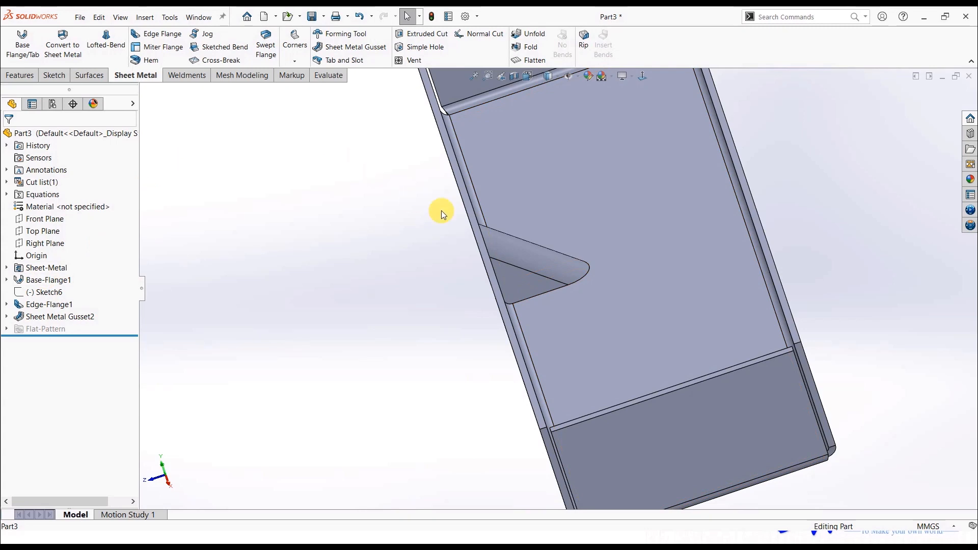
middle_click_drag(494, 270, 535, 250)
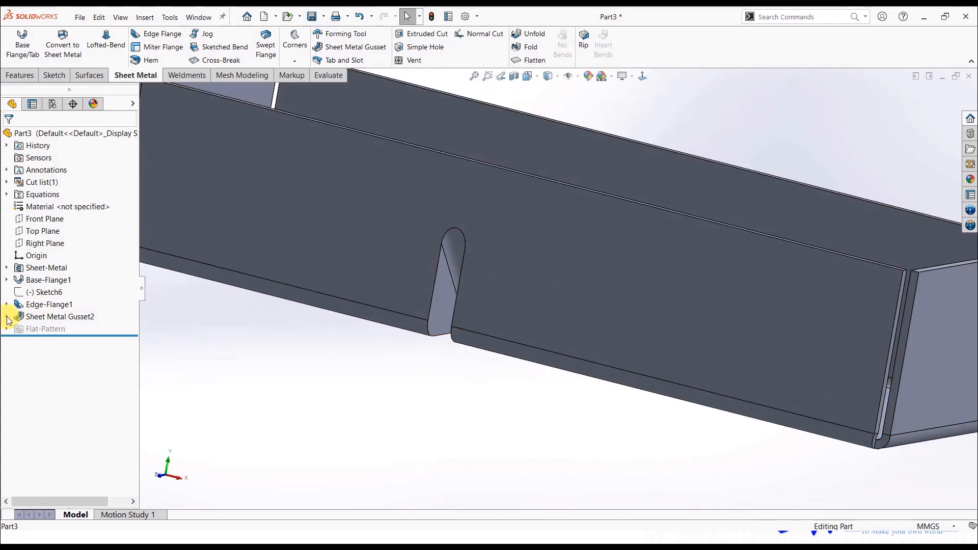
left_click(7, 317)
left_click(8, 316)
right_click(42, 320)
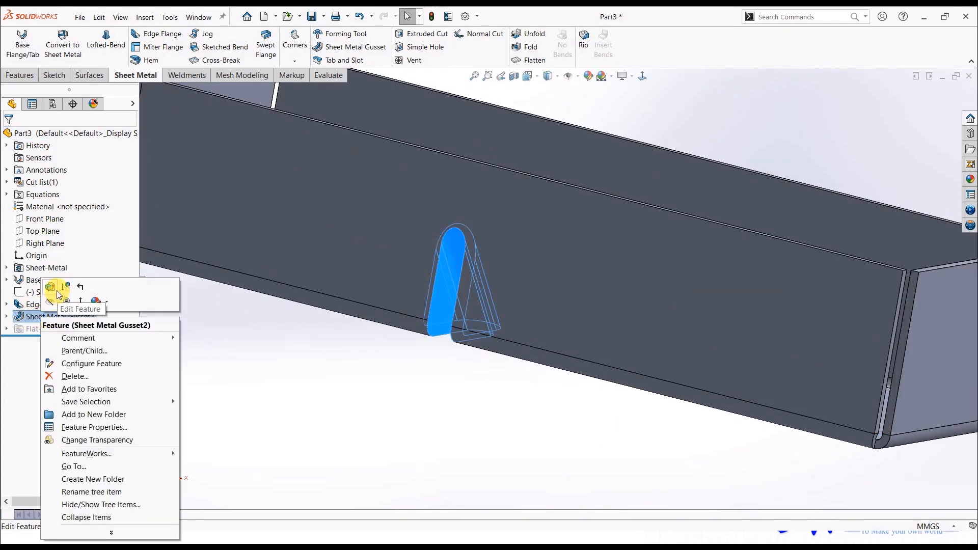
left_click(47, 298)
left_click_drag(134, 319, 109, 399)
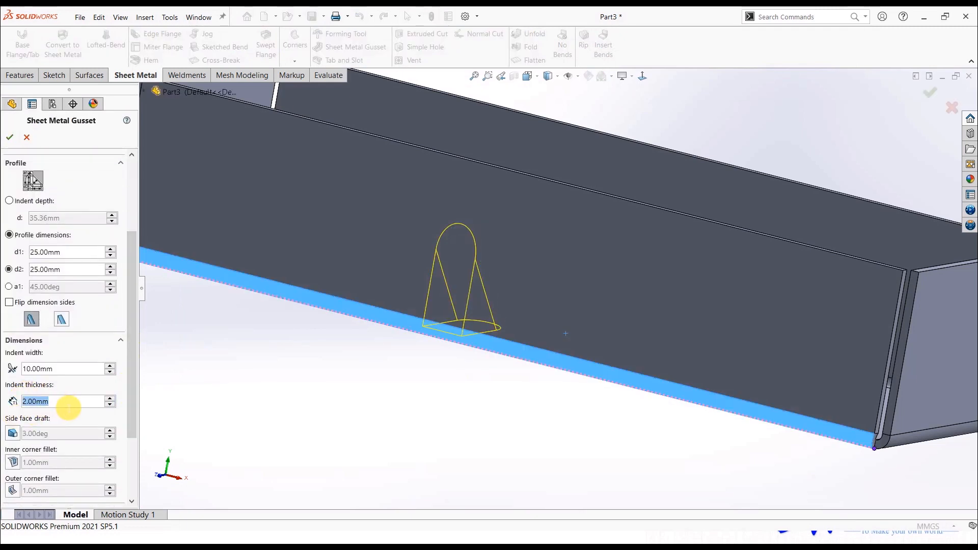
type("4")
key("Return")
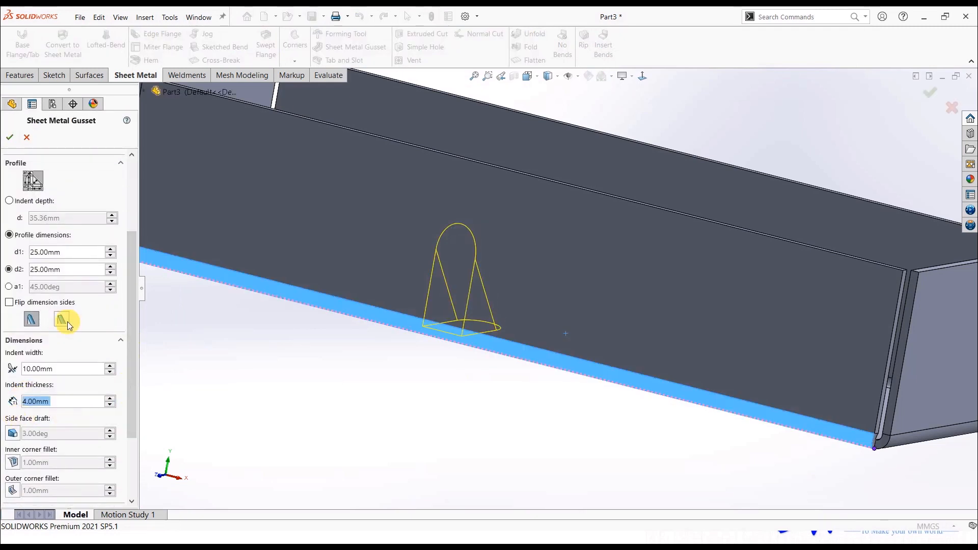
left_click(11, 142)
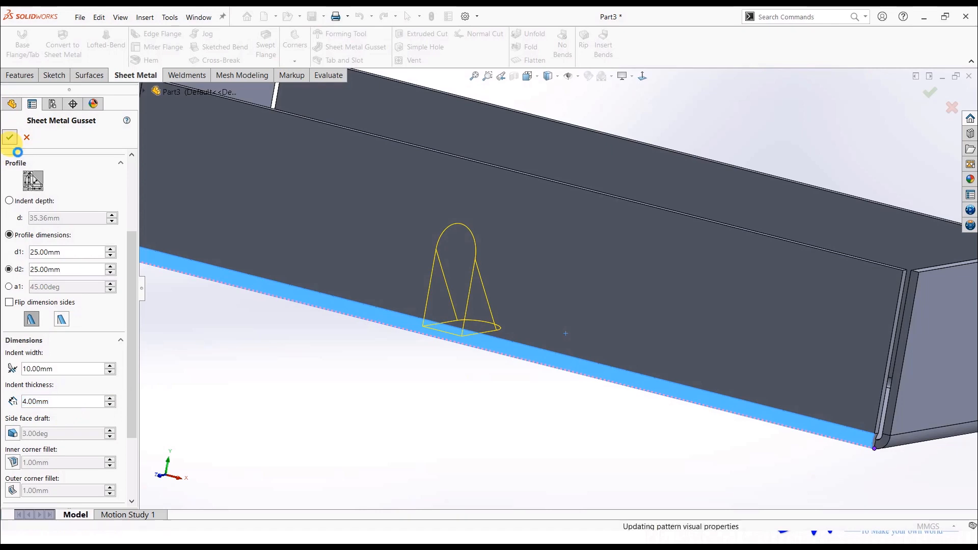
Step: Create a planar section view parallel to the box floor, offset 7 mm, cutting through the gusset
left_click(509, 79)
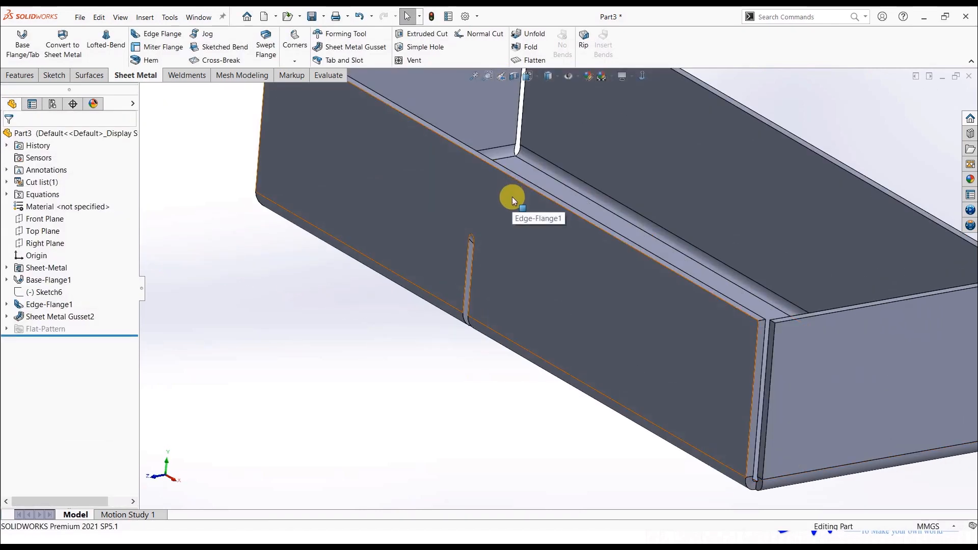
middle_click_drag(512, 197, 527, 221)
left_click(607, 216)
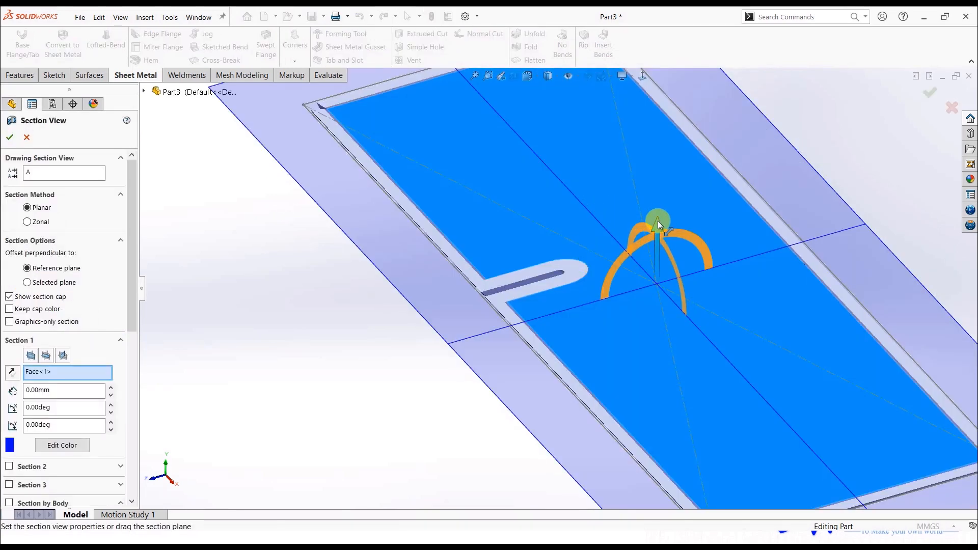
left_click_drag(658, 222, 658, 191)
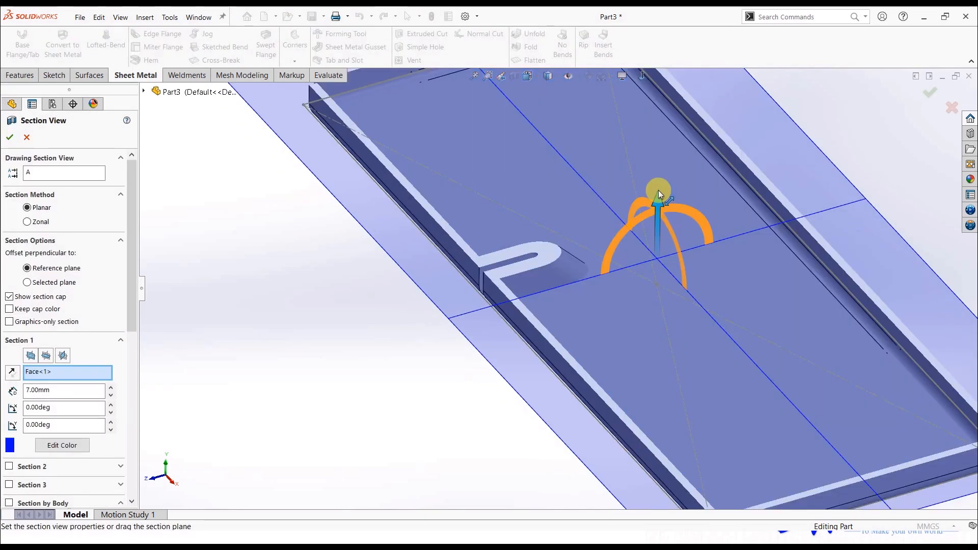
left_click(9, 137)
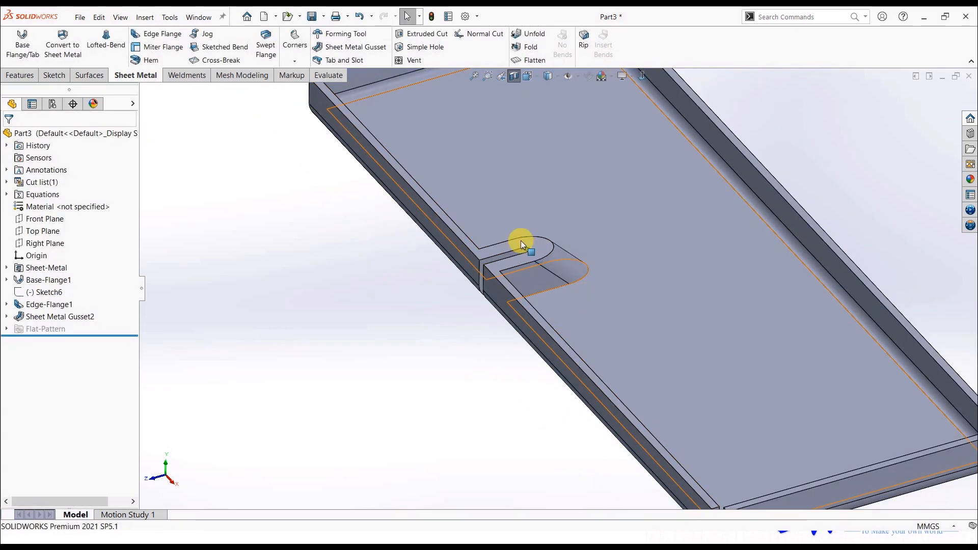
Step: Examine the gusset's wall thickness in the section cut and restore the full view of the box
scroll(520, 241, "down", 5)
middle_click_drag(513, 279, 521, 326)
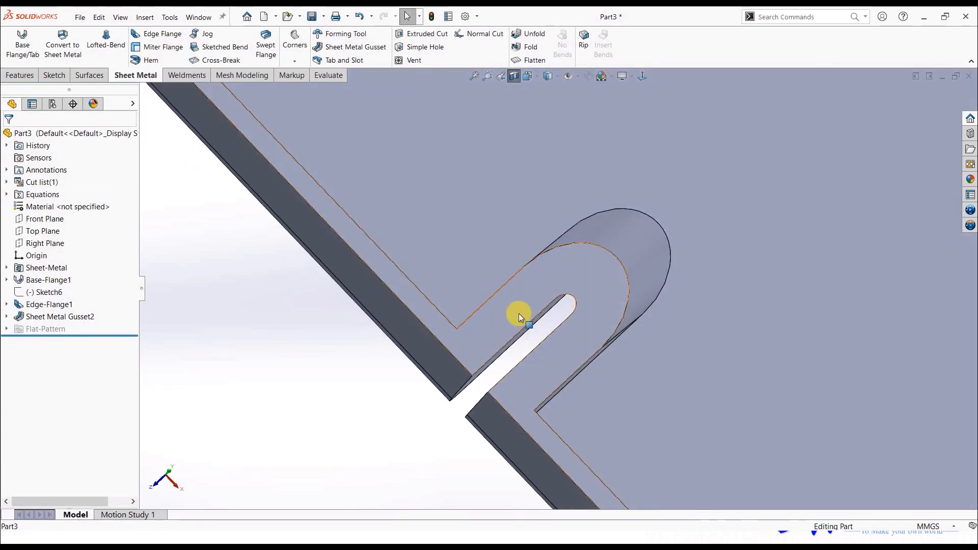
scroll(517, 307, "up", 4)
middle_click_drag(510, 225, 556, 256)
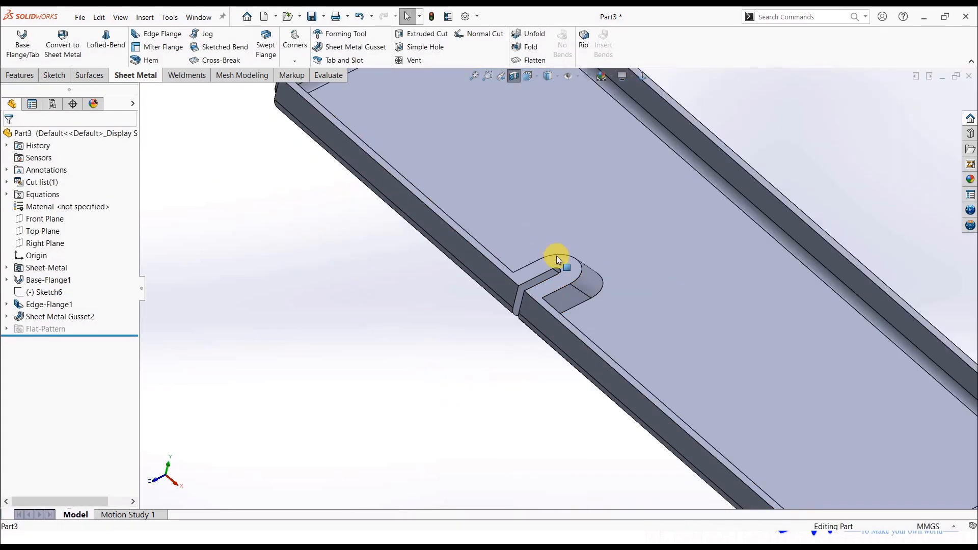
scroll(556, 255, "up", 3)
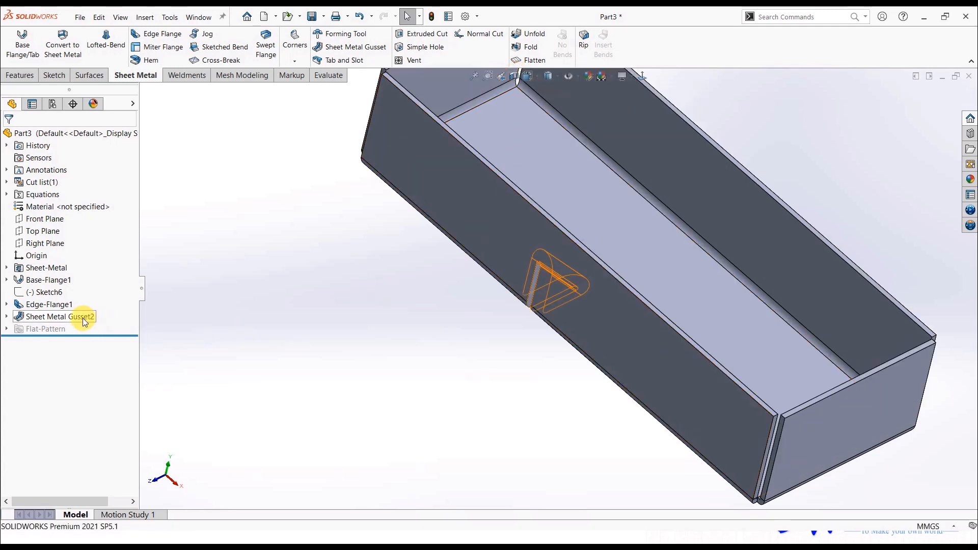
Step: Edit the gusset to set its indent thickness to 2 mm and enable a 3-degree side face draft
left_click(81, 317)
left_click(92, 288)
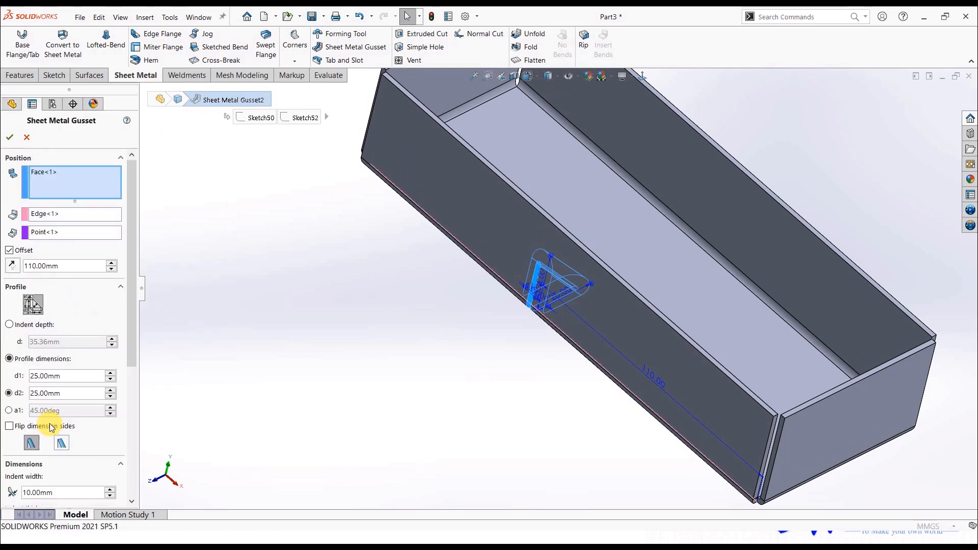
scroll(128, 357, "down", 3)
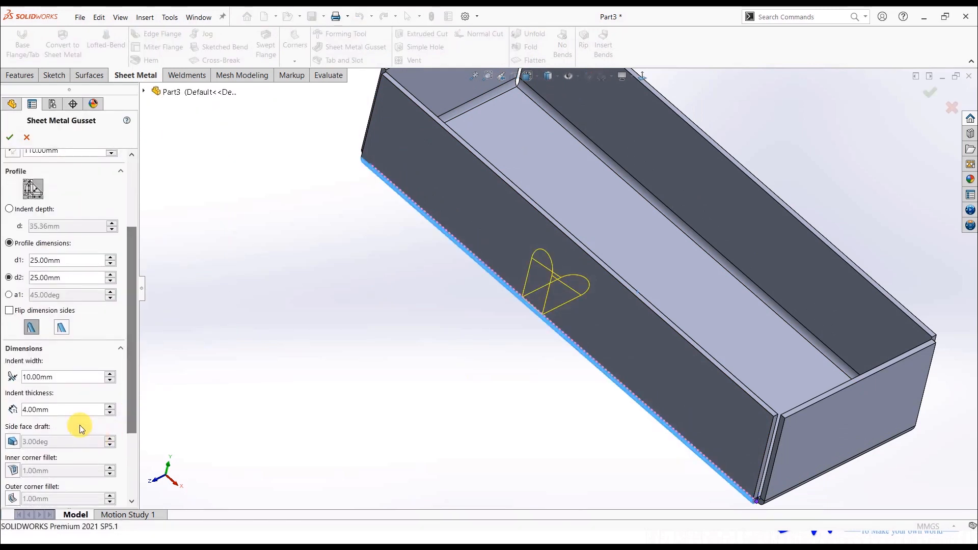
left_click(78, 414)
type("2")
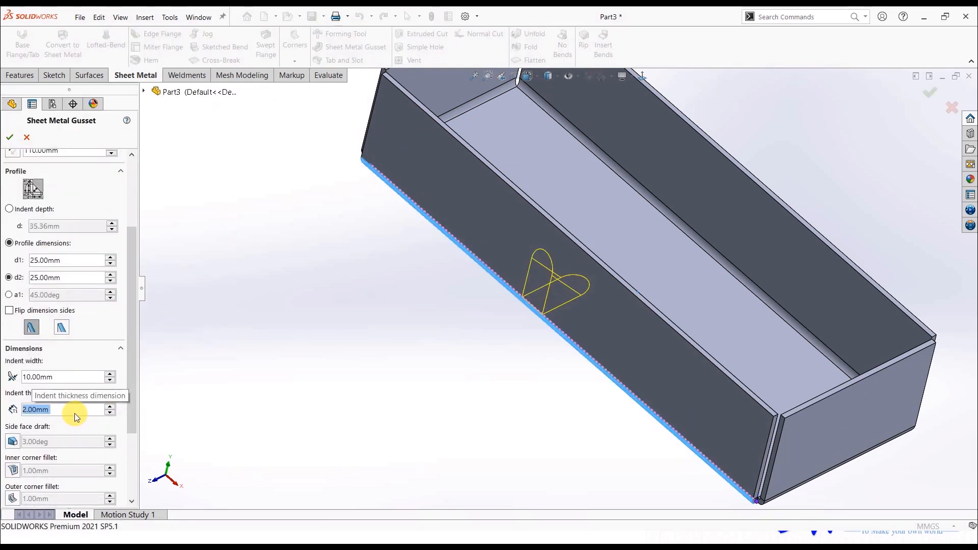
key("Return")
left_click(14, 442)
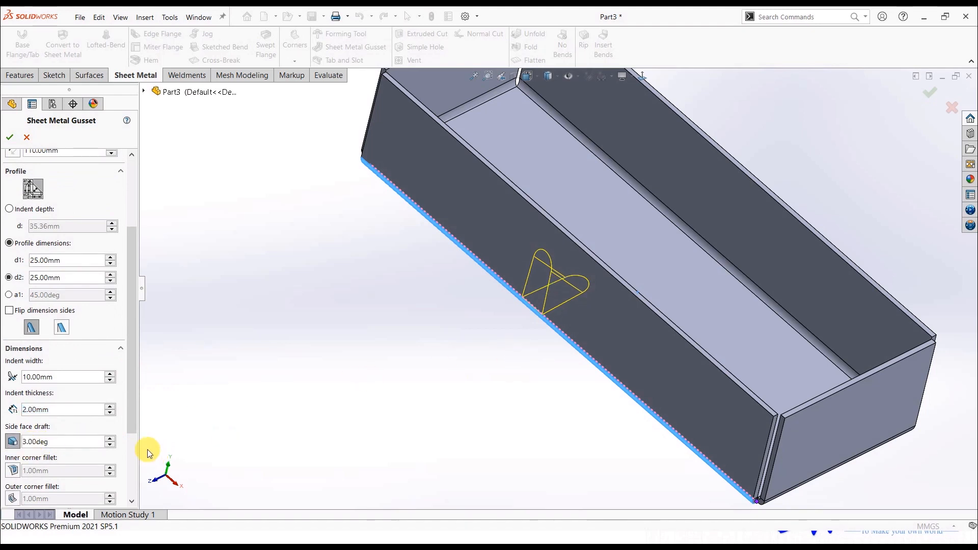
Step: Enable 1 mm inner and outer corner fillets on the gusset, apply the edit and inspect the rounded corners
left_click(13, 470)
left_click(12, 498)
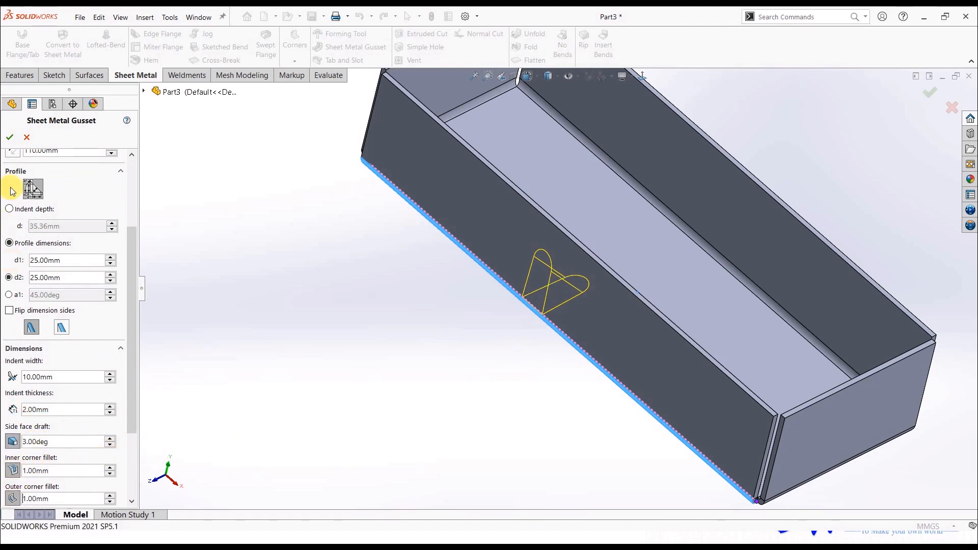
left_click(10, 139)
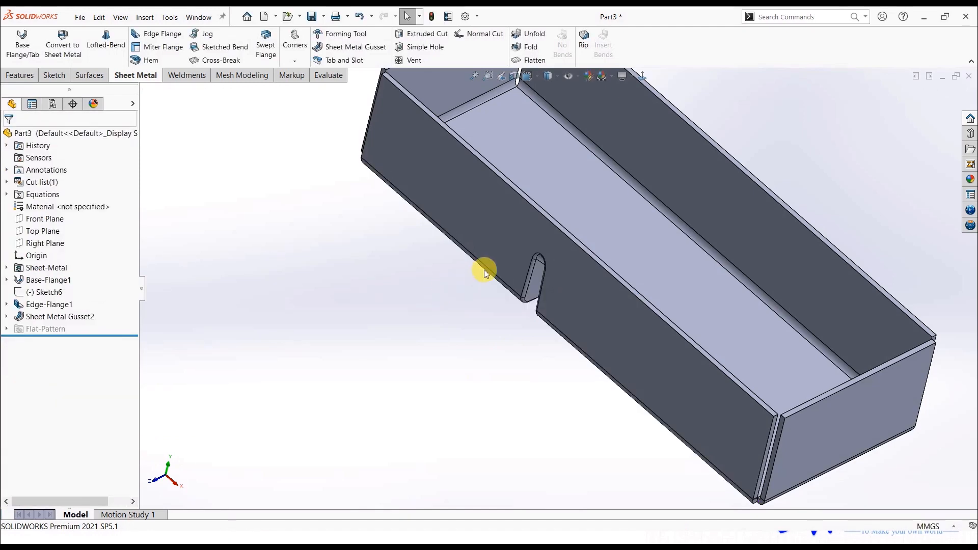
scroll(558, 284, "down", 2)
mouse_move(552, 280)
middle_mouse_down()
mouse_move(502, 338)
mouse_move(543, 274)
middle_mouse_up()
scroll(565, 289, "up", 3)
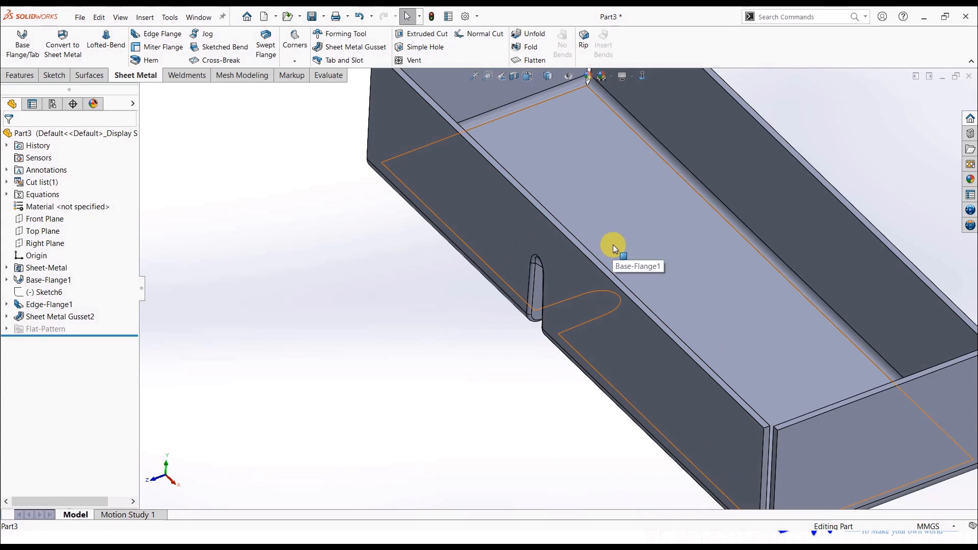
scroll(613, 245, "up", 5)
middle_click_drag(613, 244, 395, 263)
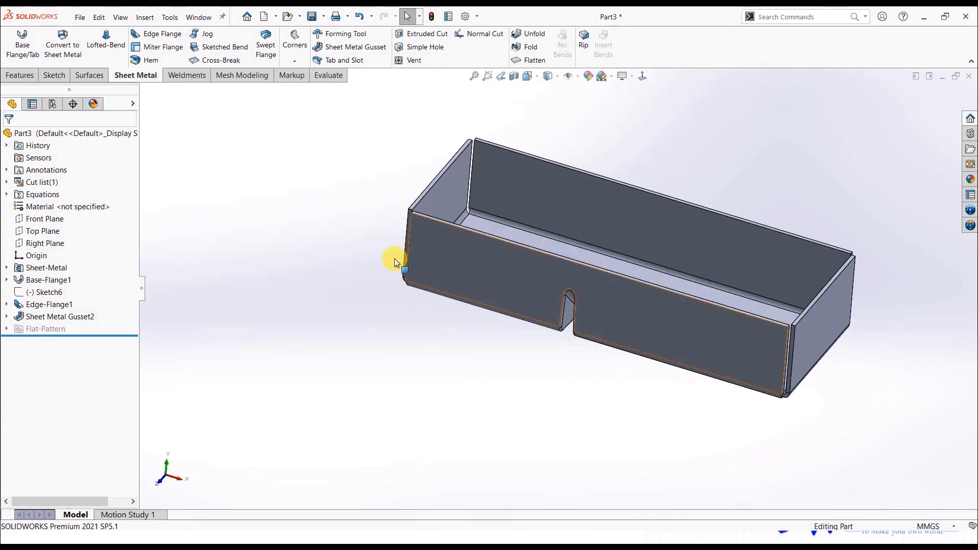
Step: Sketch a corner rectangle on the Front Plane from one end wall's upper inside corner to the opposite end wall's lower inside corner
left_click(41, 222)
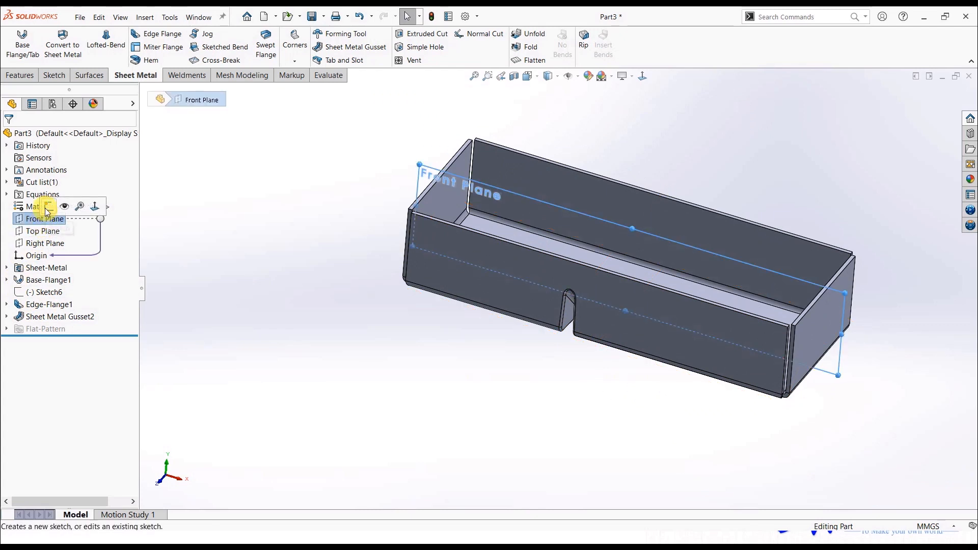
left_click(49, 206)
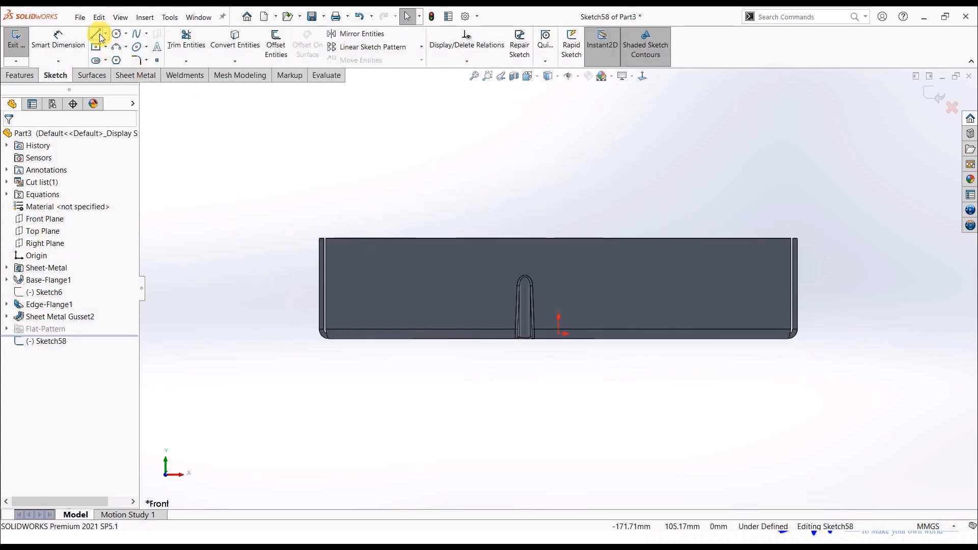
left_click(105, 47)
left_click(122, 62)
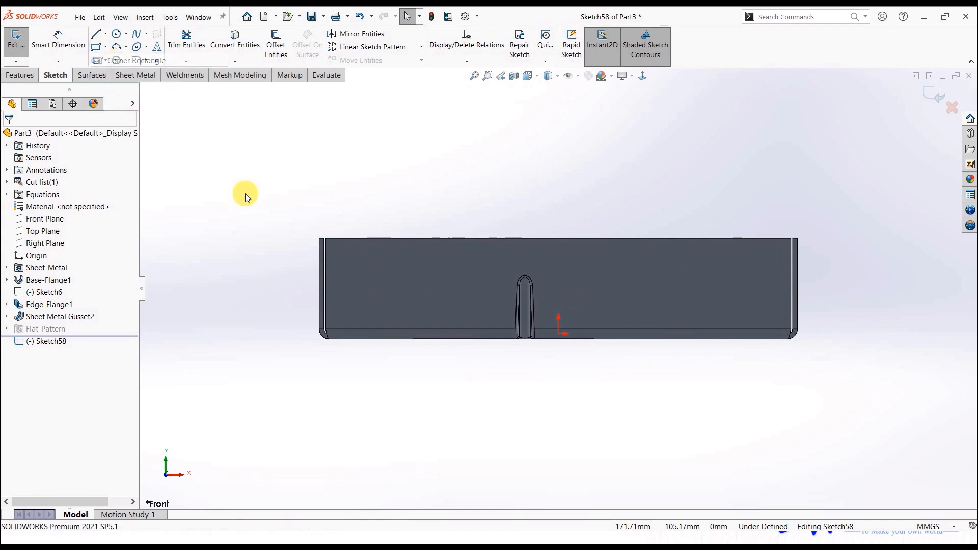
scroll(324, 243, "down", 5)
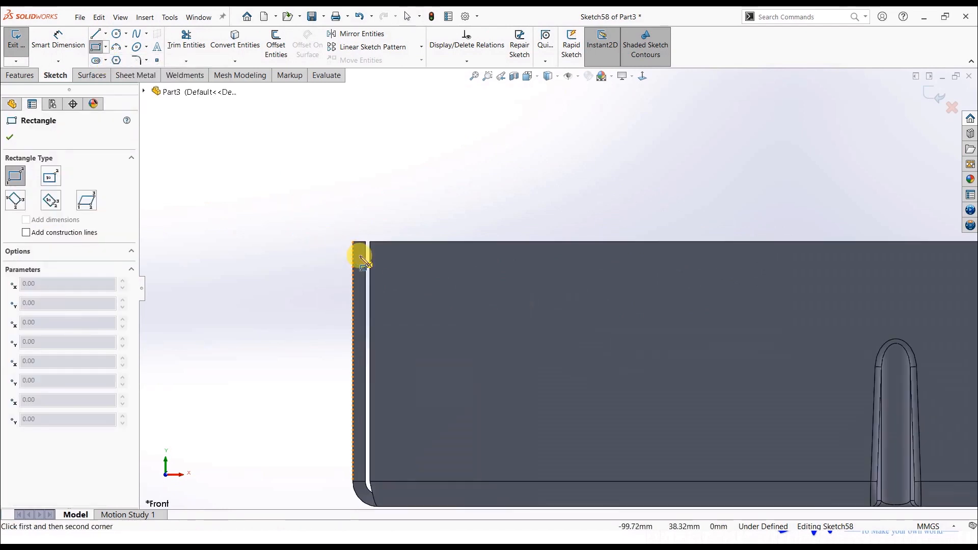
left_click(366, 243)
scroll(662, 349, "up", 10)
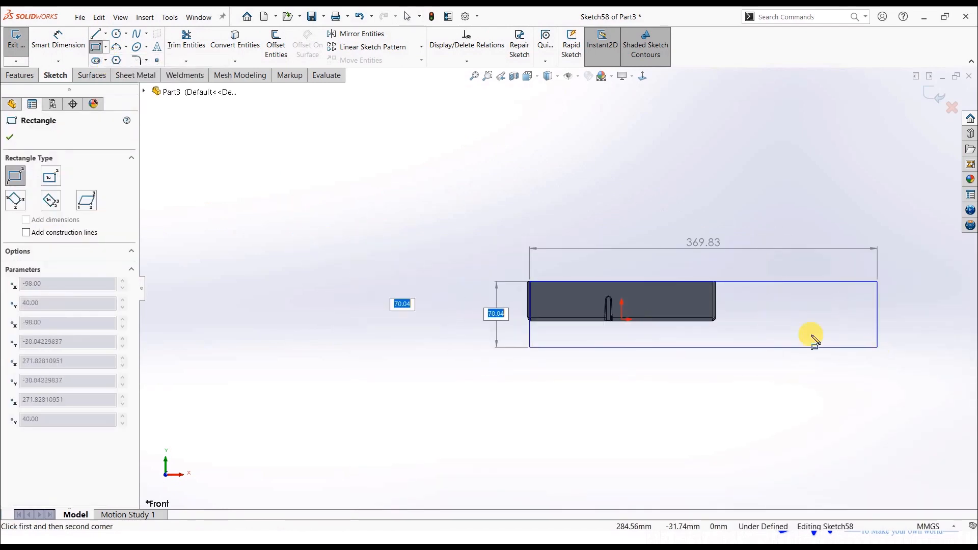
scroll(810, 334, "down", 6)
scroll(607, 316, "down", 5)
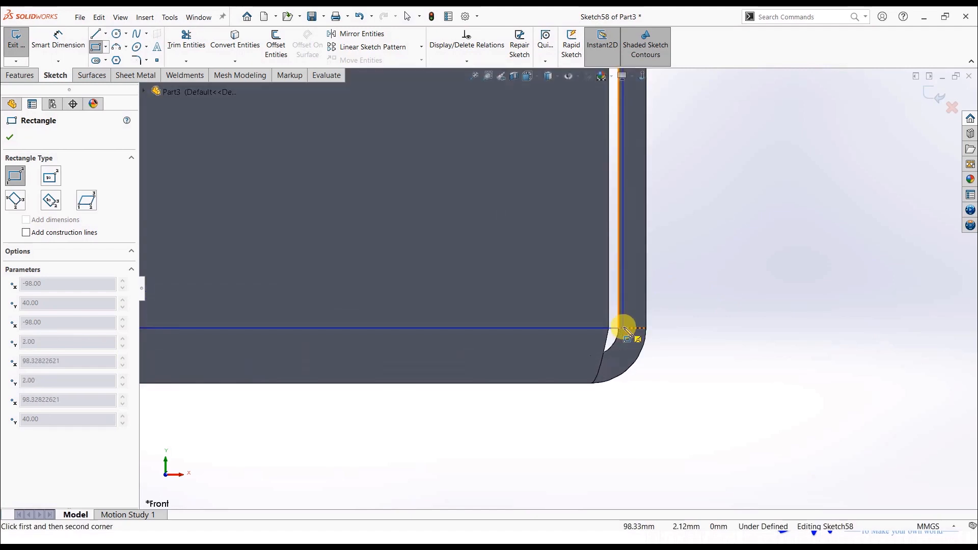
left_click(621, 329)
scroll(622, 332, "up", 8)
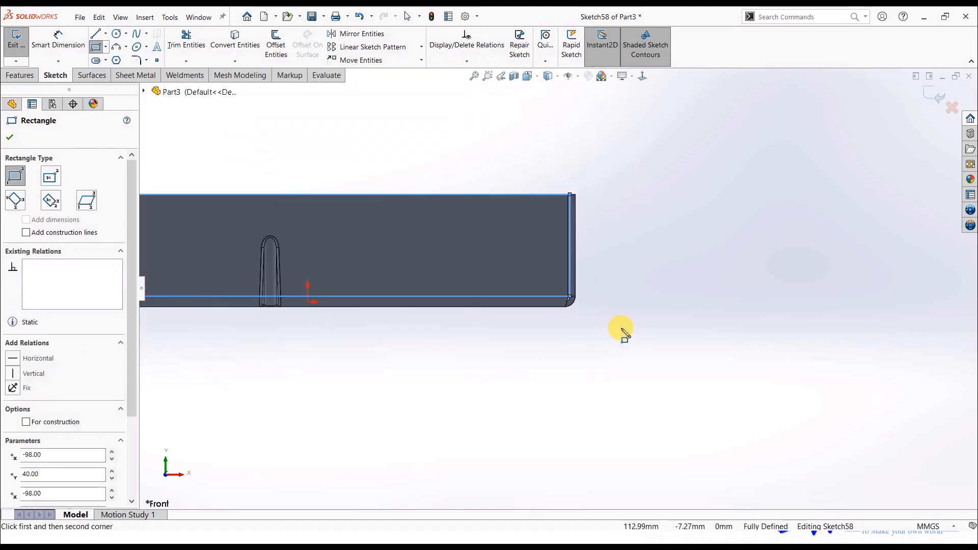
left_click(16, 37)
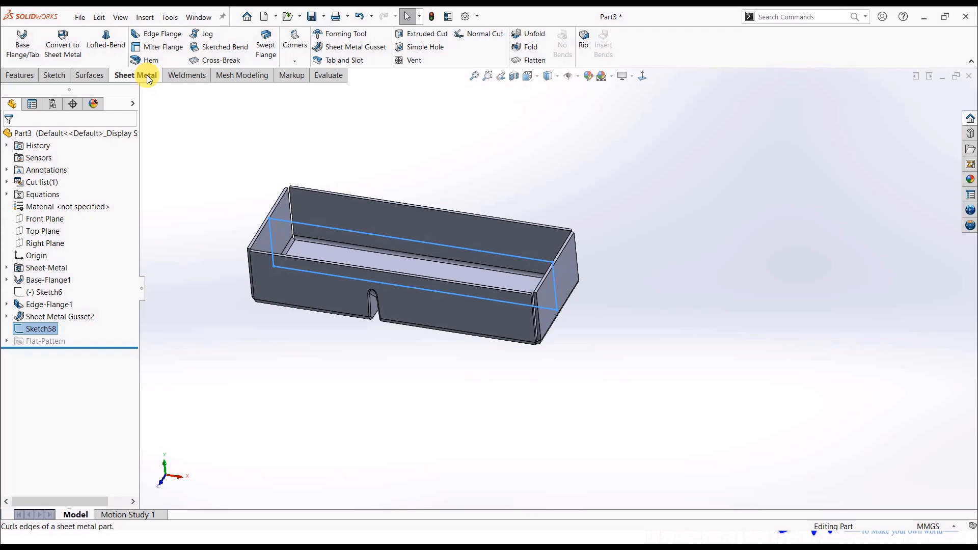
Step: Create a base flange from the rectangle sketch as a 2 mm thick divider, keeping the default sheet metal parameters
left_click(23, 43)
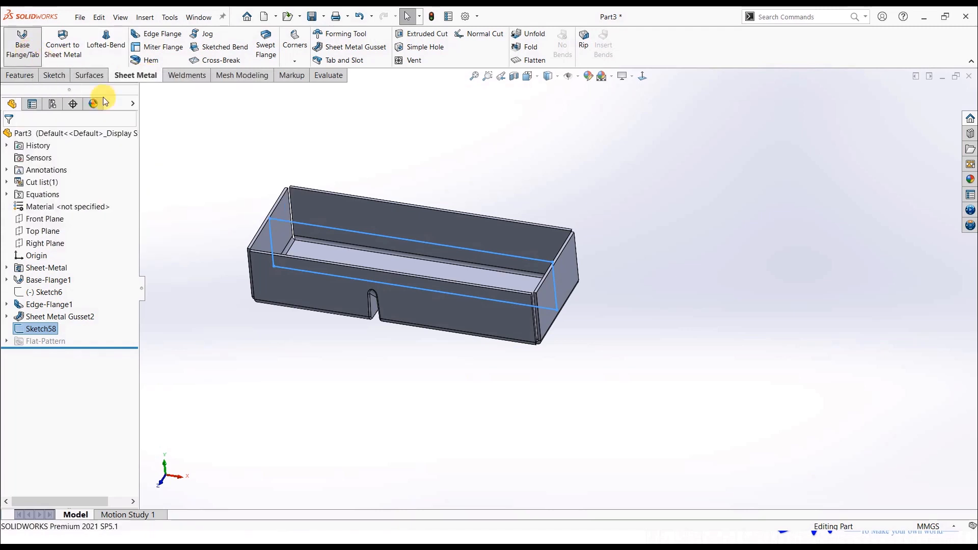
left_click(10, 137)
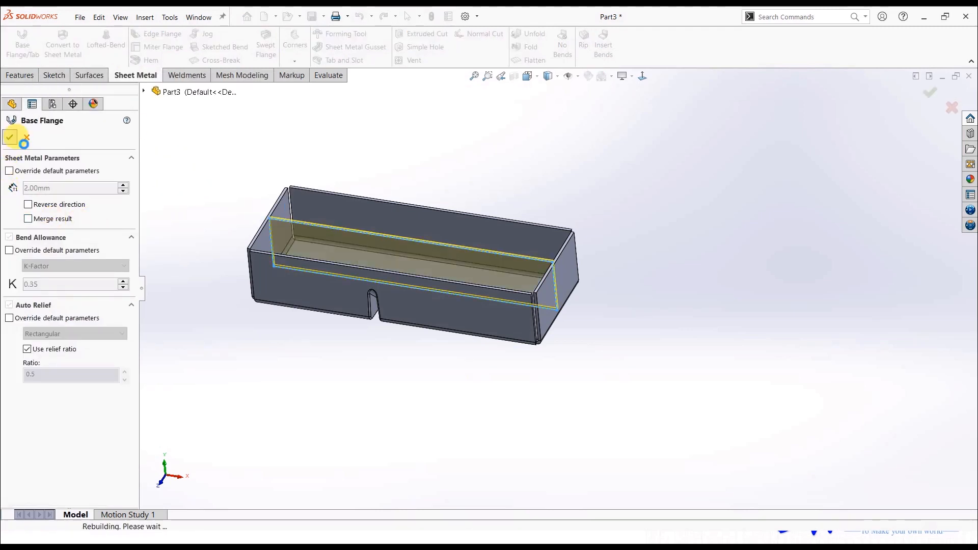
scroll(319, 227, "down", 3)
left_click(181, 191)
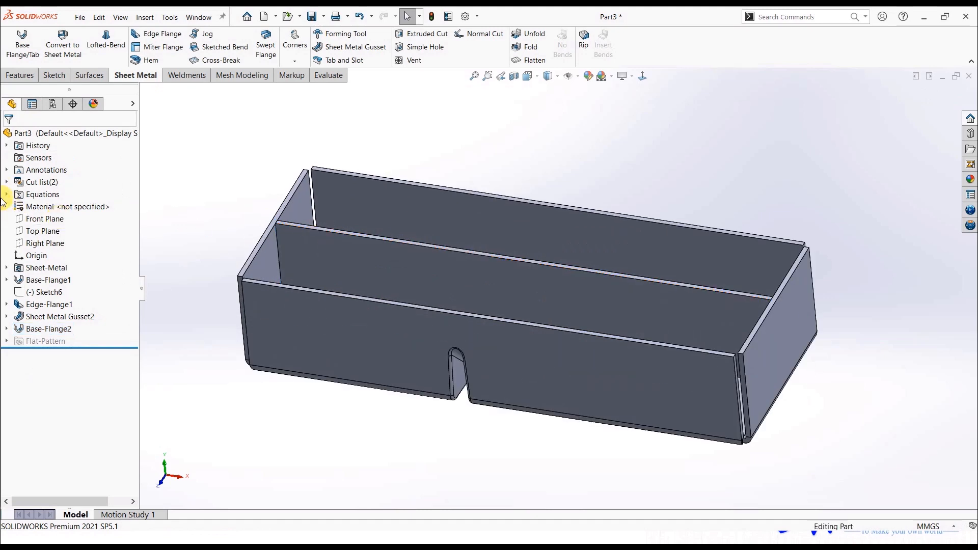
Step: Expand the cut list and highlight the box and divider sheet bodies in the model
double_click(39, 184)
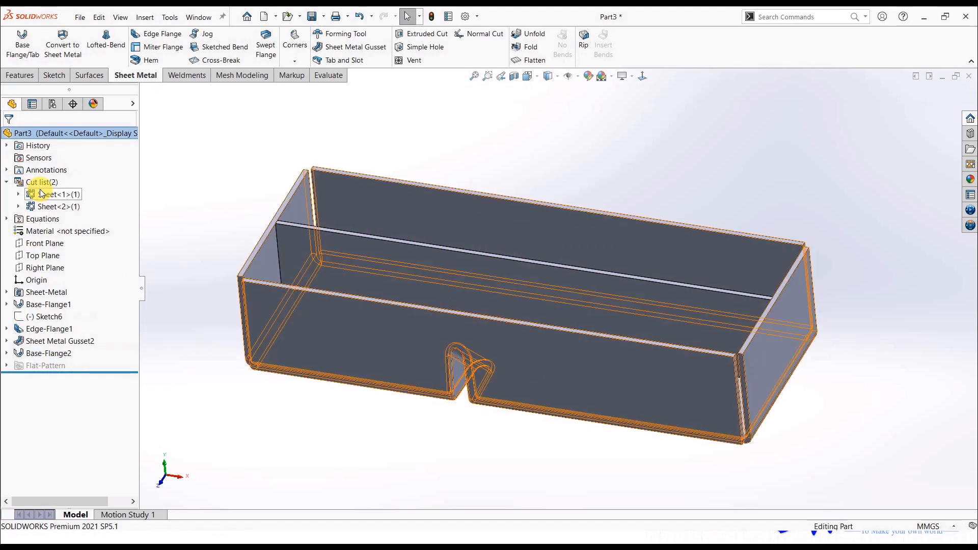
left_click(43, 194)
left_click(51, 206)
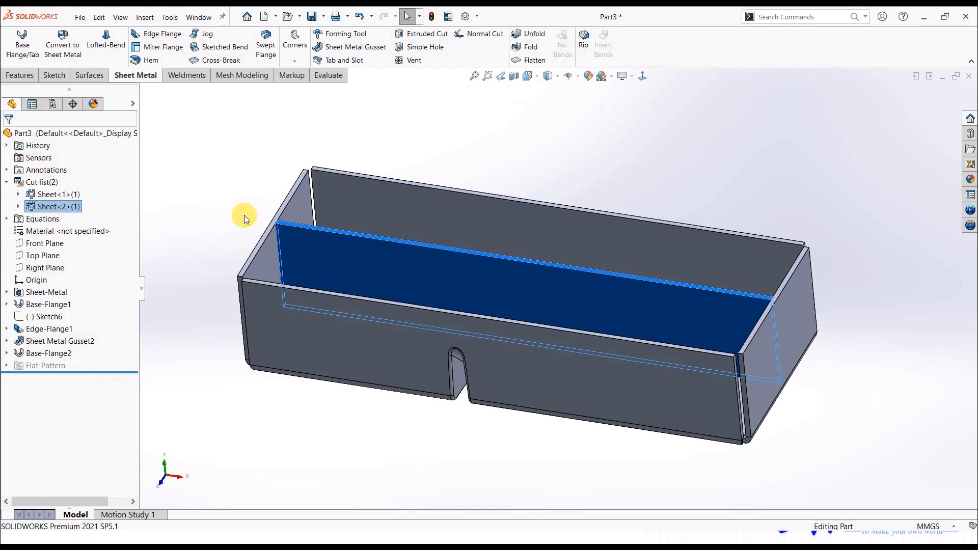
left_click(45, 194)
left_click(19, 194)
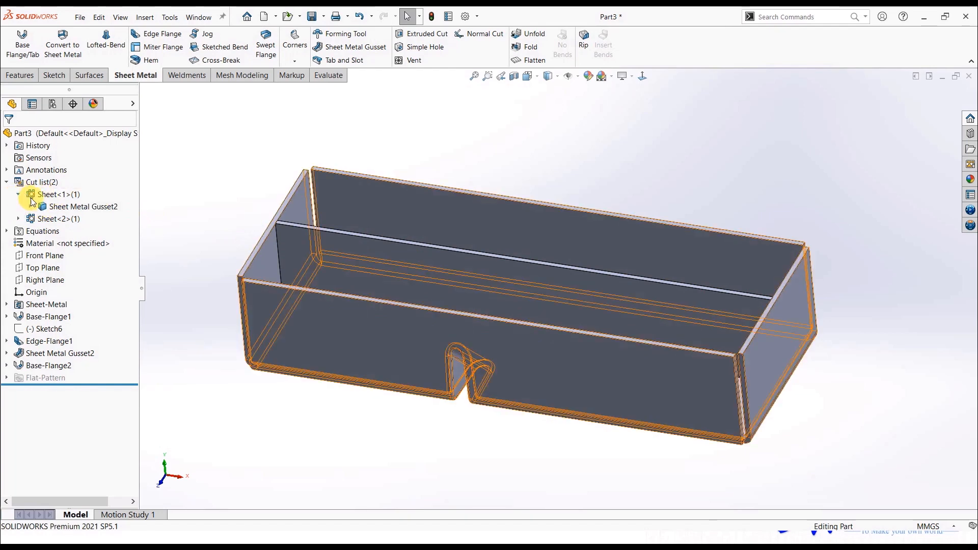
Step: Review the cut-list properties of Sheet<1> and Sheet<2>, such as bounding box, thickness and bends
right_click(51, 203)
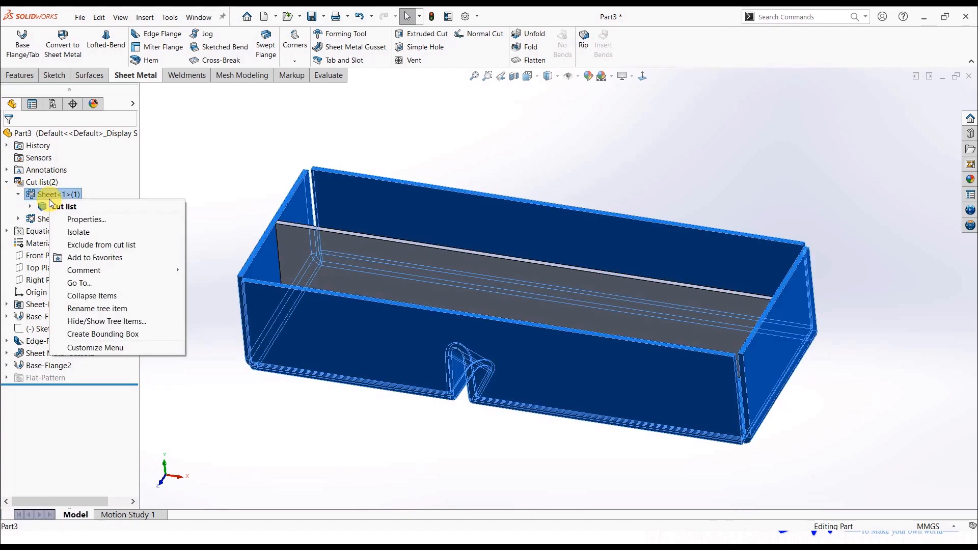
left_click(72, 219)
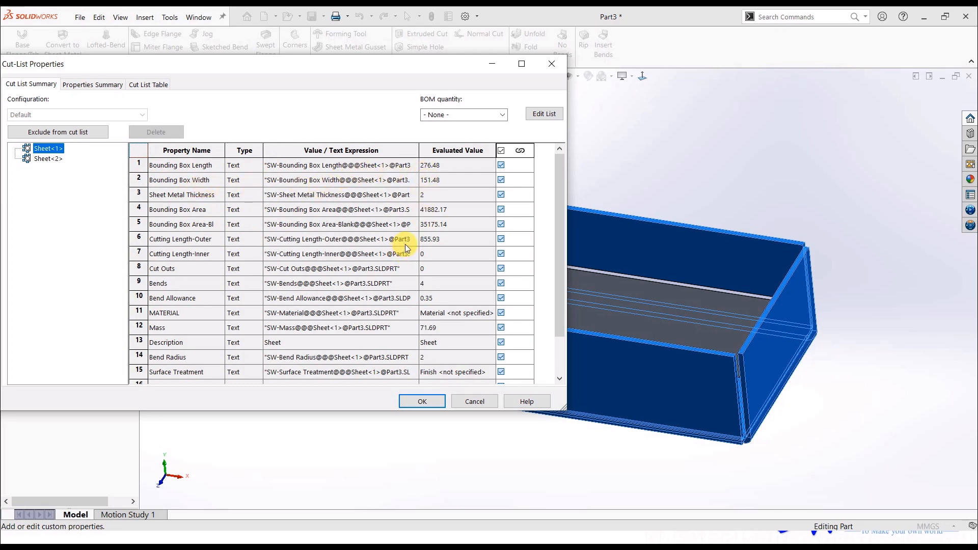
left_click(42, 160)
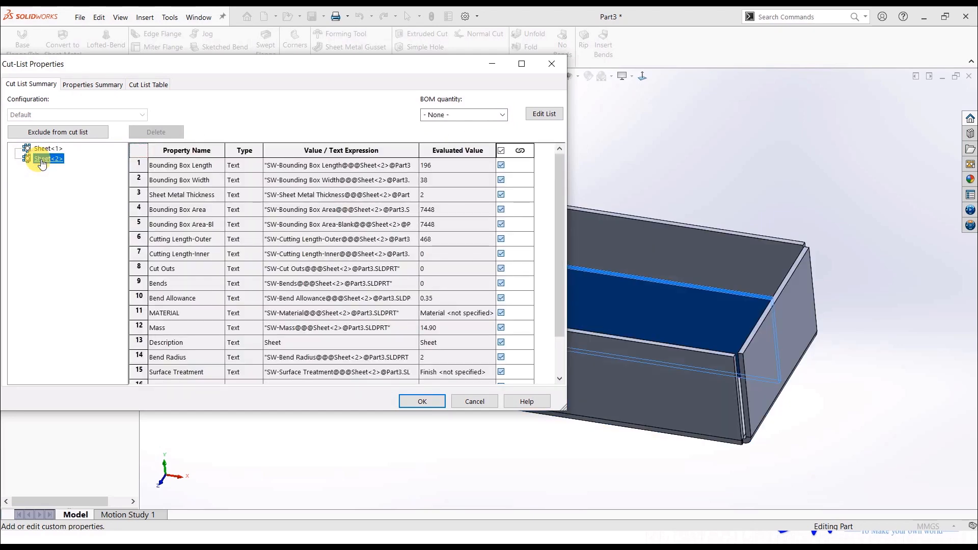
left_click(551, 63)
left_click(212, 193)
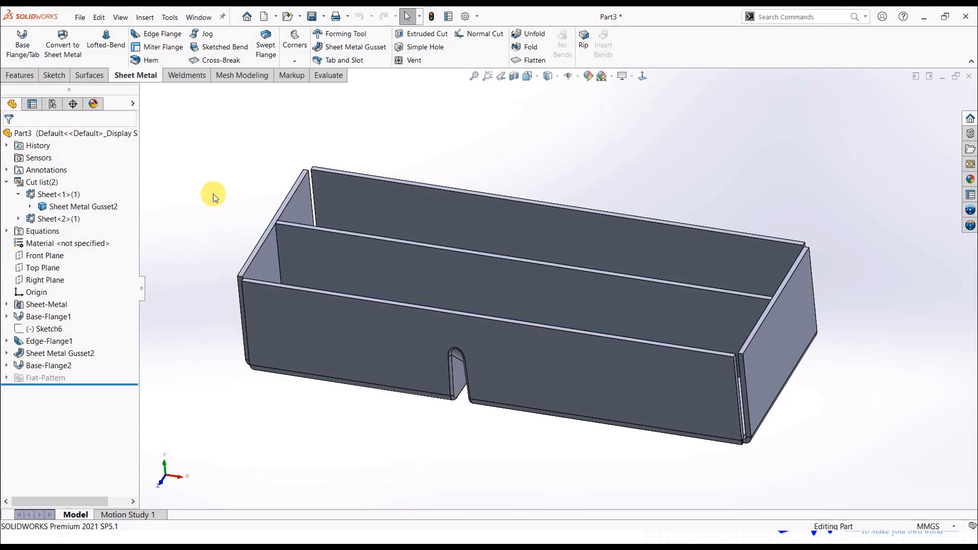
Step: Start a Tab and Slot feature using the divider's vertical end edge for the tabs and the end wall's outer face for the slots
left_click(345, 60)
scroll(291, 256, "up", 6)
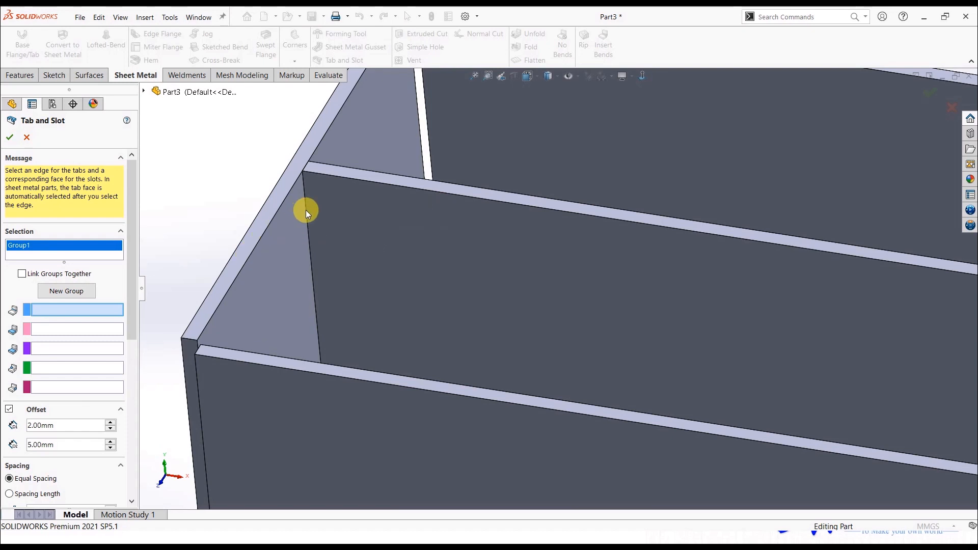
scroll(306, 220, "up", 3)
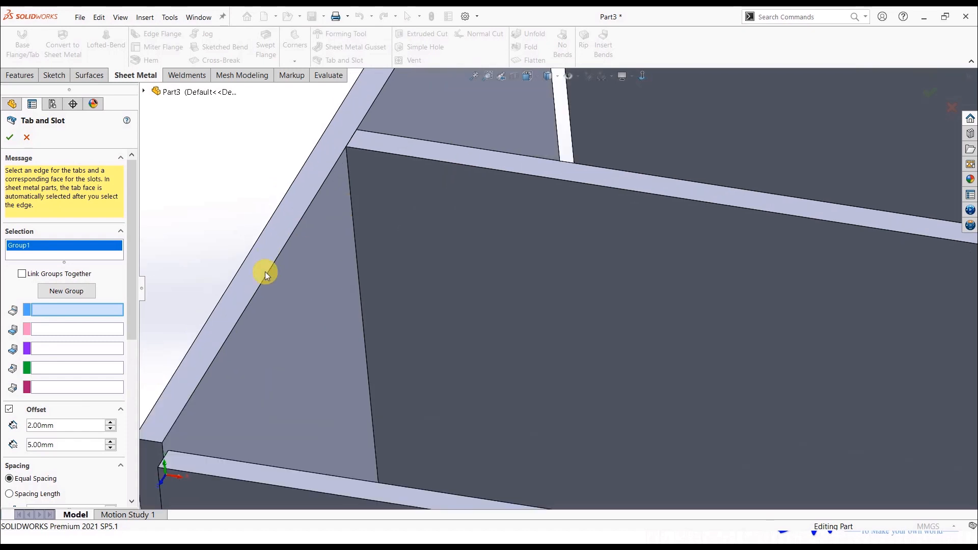
left_click(351, 205)
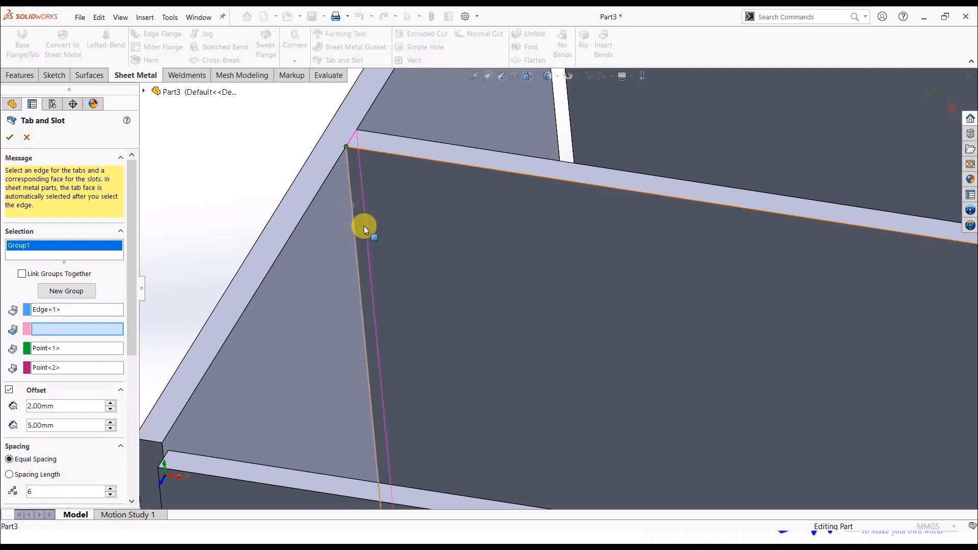
scroll(364, 225, "up", 2)
mouse_move(402, 236)
middle_mouse_down()
mouse_move(428, 228)
mouse_move(396, 251)
middle_mouse_up()
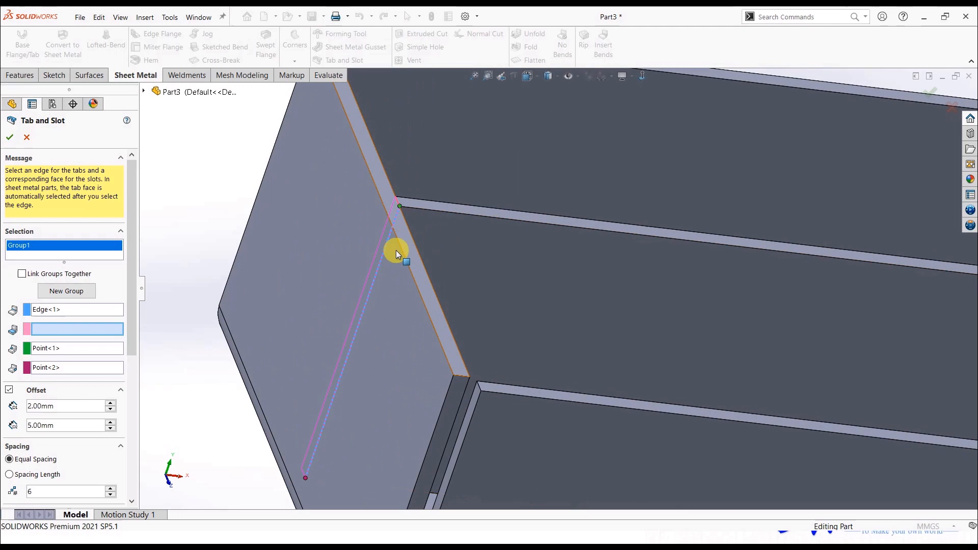
left_click(327, 237)
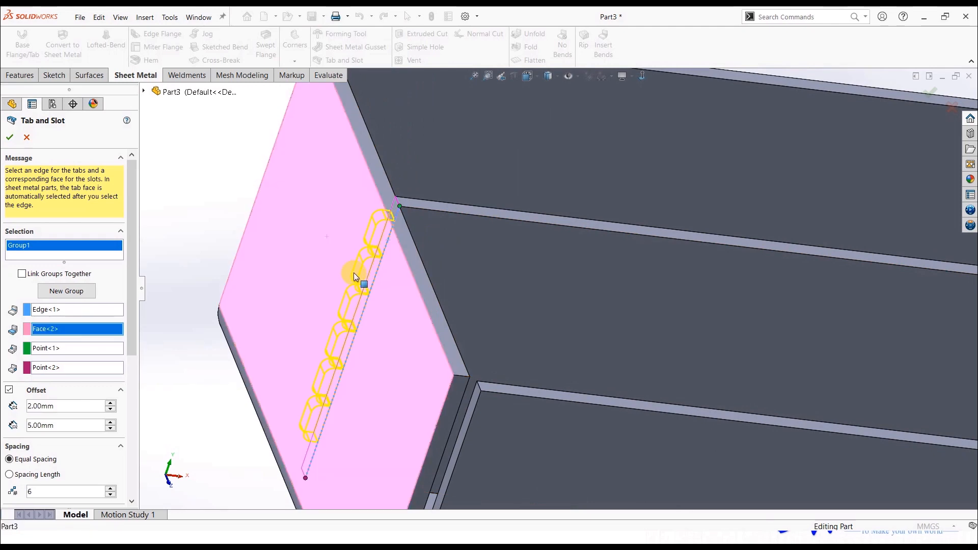
mouse_move(354, 273)
middle_mouse_down()
mouse_move(408, 230)
mouse_move(387, 265)
middle_mouse_up()
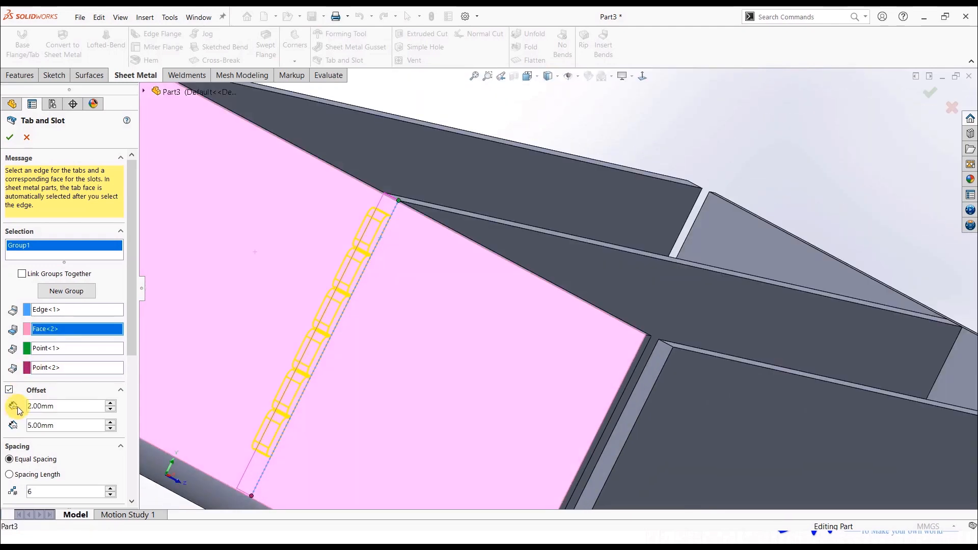
Step: Switch the tab offset off and back on to examine how the start and end offsets position the tabs
double_click(63, 407)
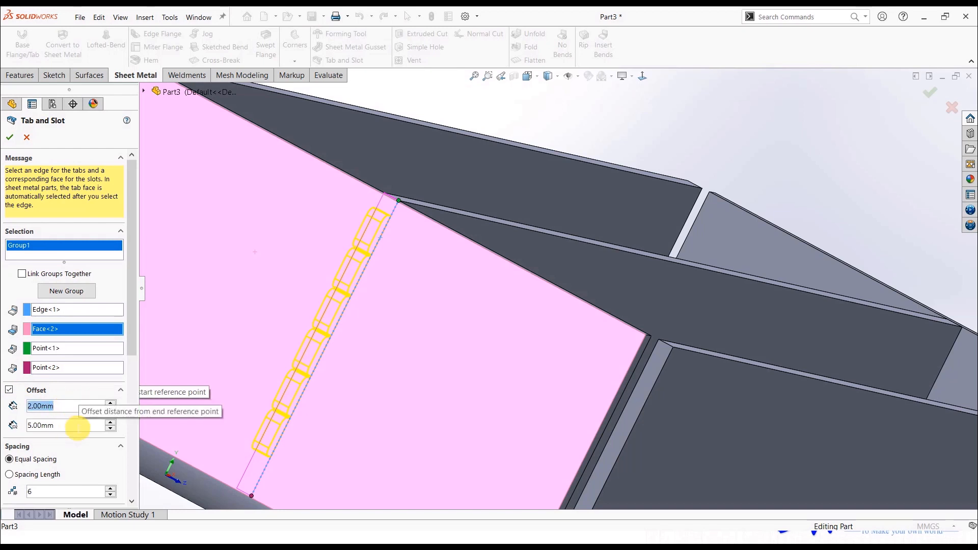
scroll(417, 211, "down", 5)
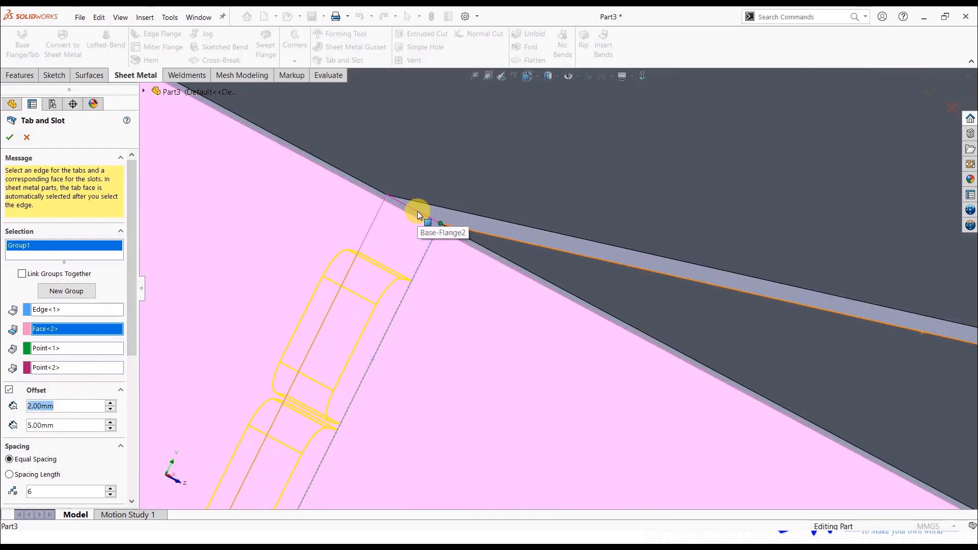
left_click(9, 391)
left_click(9, 391)
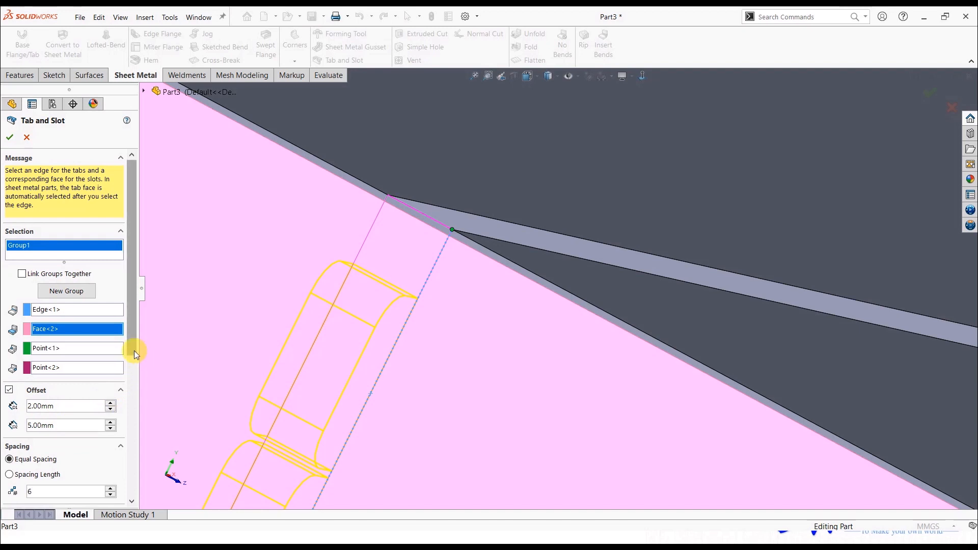
left_click_drag(134, 350, 131, 389)
scroll(267, 389, "up", 10)
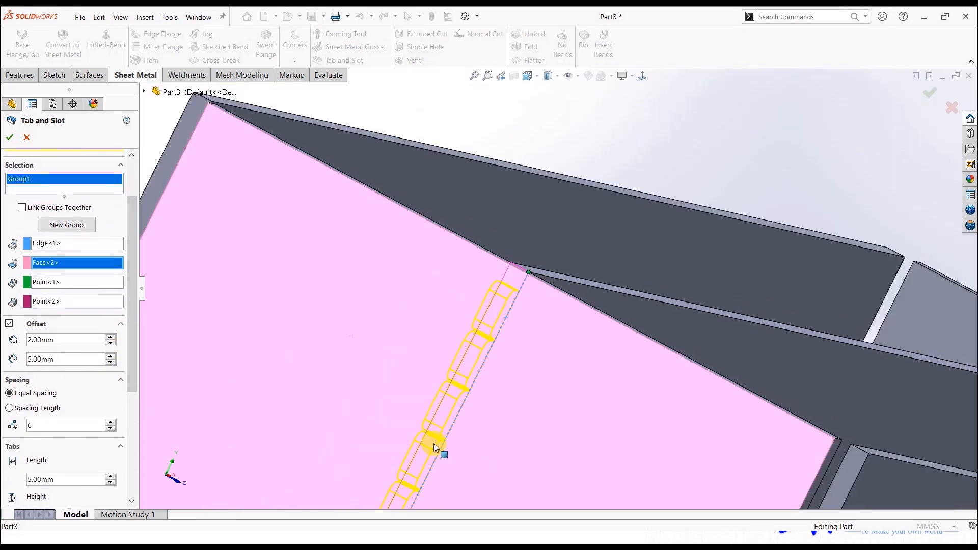
scroll(544, 315, "down", 5)
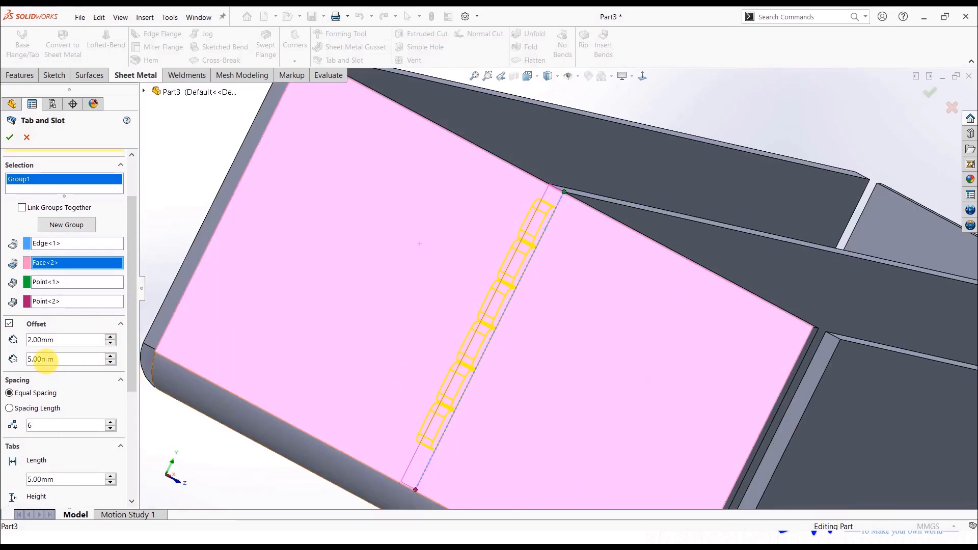
Step: Reduce the equally spaced tabs to 4, and switch to spacing by length with a value of about 13.67 mm
left_click(110, 423)
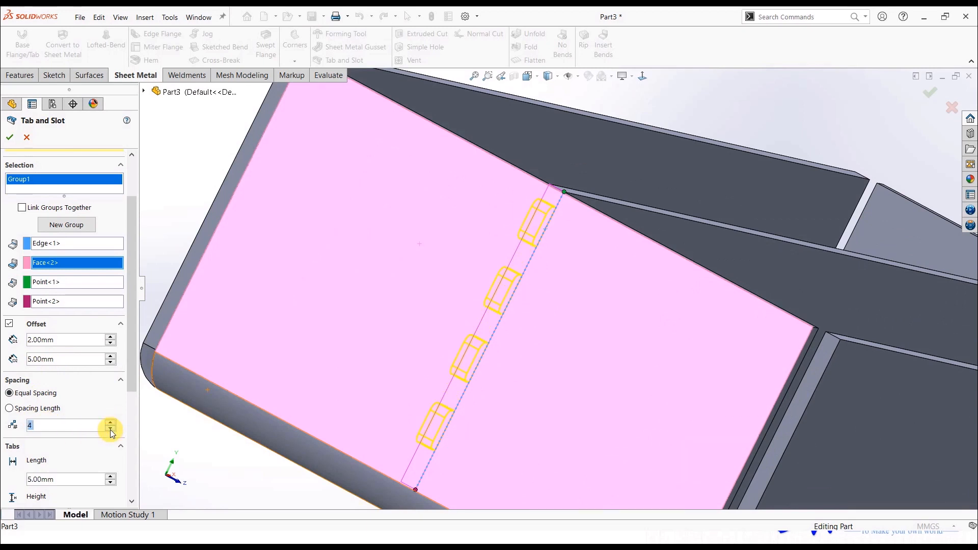
left_click(27, 411)
left_click(110, 423)
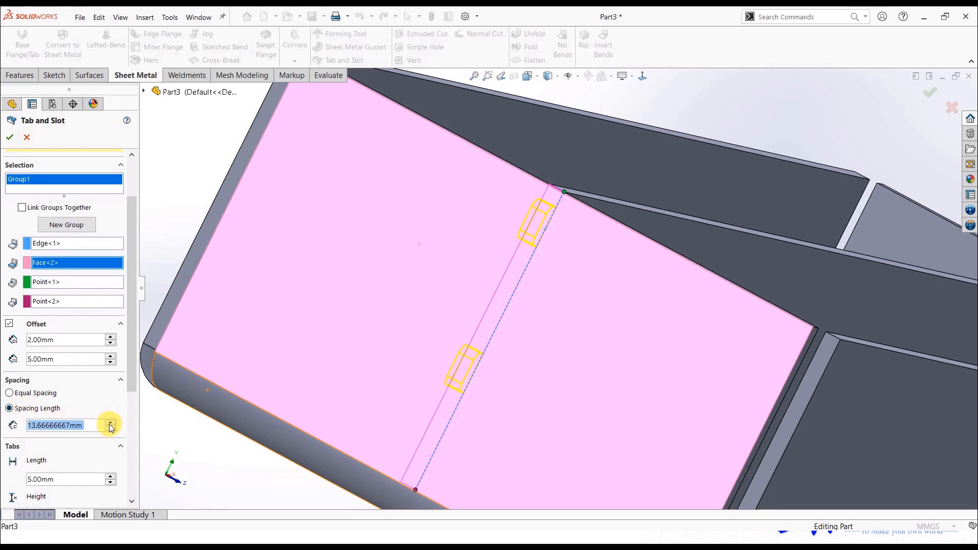
Step: Return the tab spacing to equal spacing, set the tab length to 3 mm and the number of tabs to 5
left_click(10, 393)
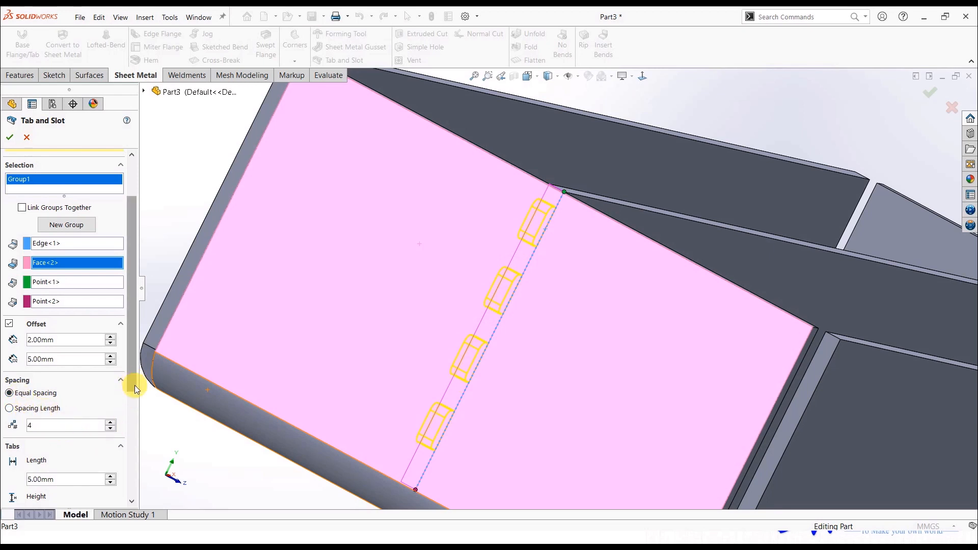
scroll(134, 386, "down", 3)
scroll(555, 204, "down", 3)
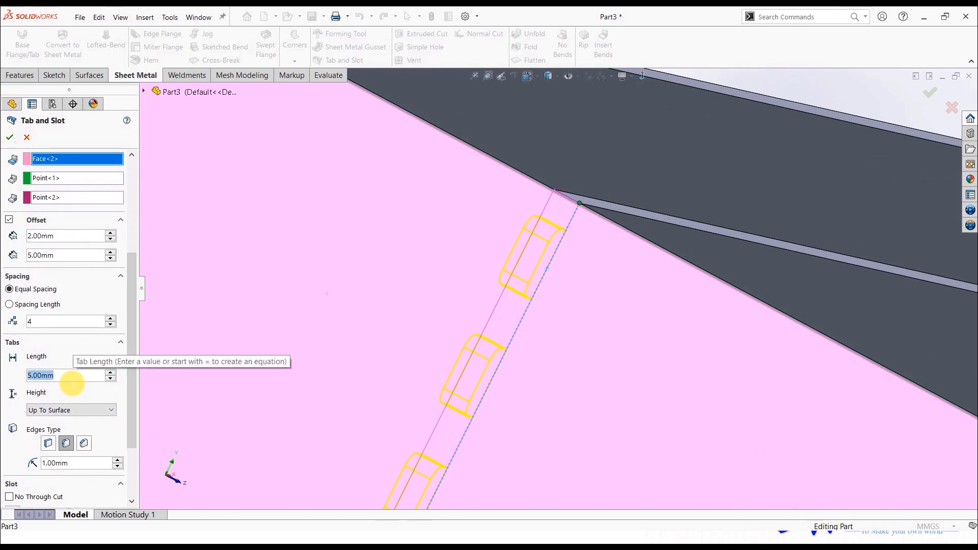
type("3")
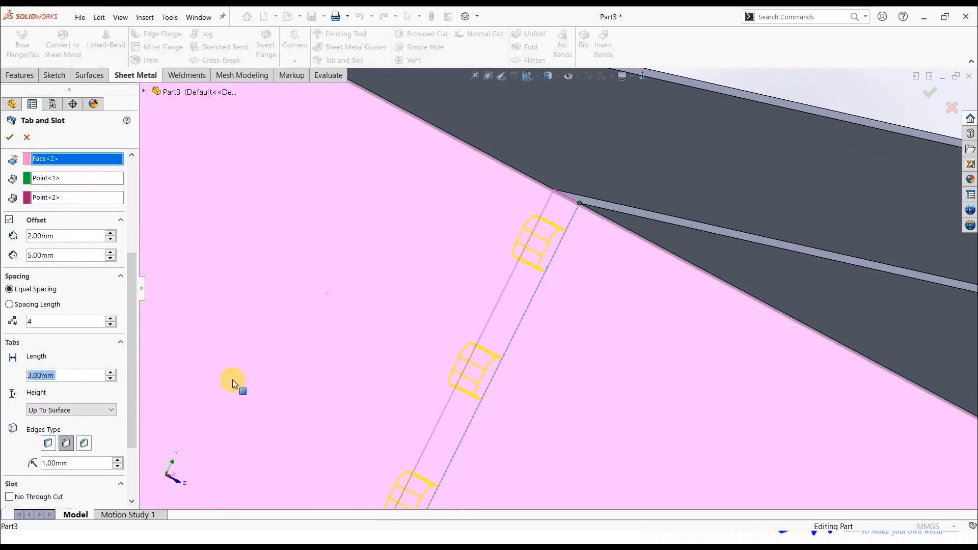
left_click(111, 319)
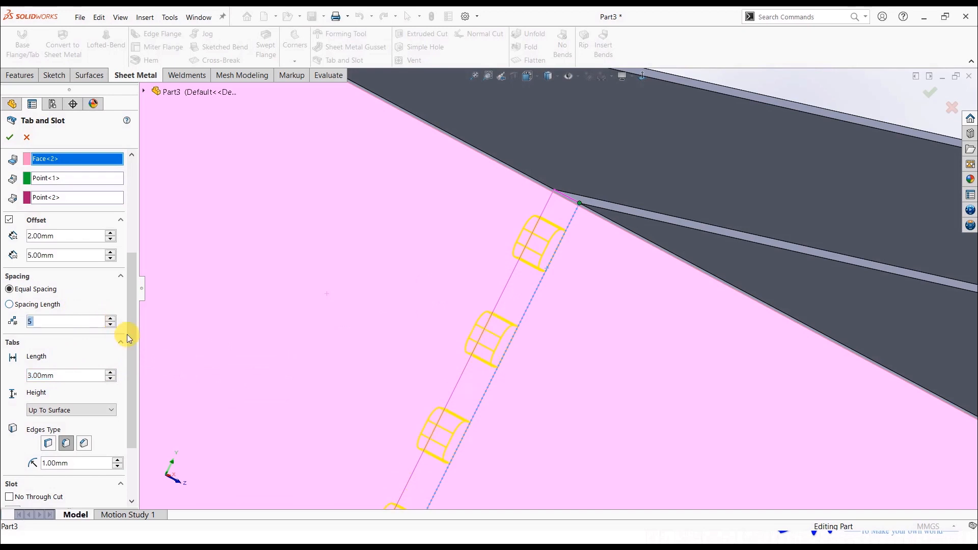
scroll(135, 362, "down", 1)
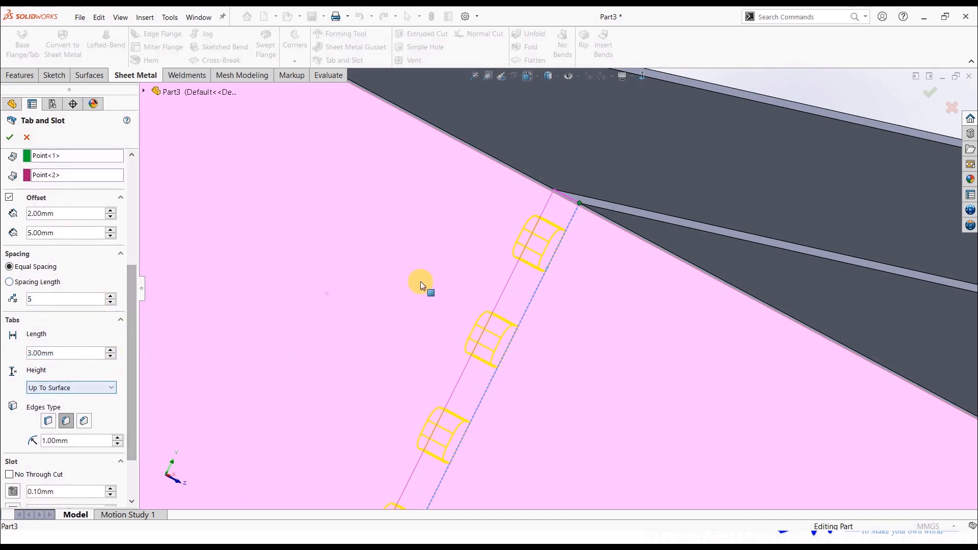
Step: Try the Blind tab height on the end wall preview and return the height to Up To Surface
mouse_move(420, 281)
middle_mouse_down()
mouse_move(350, 319)
mouse_move(417, 275)
middle_mouse_up()
left_click(72, 389)
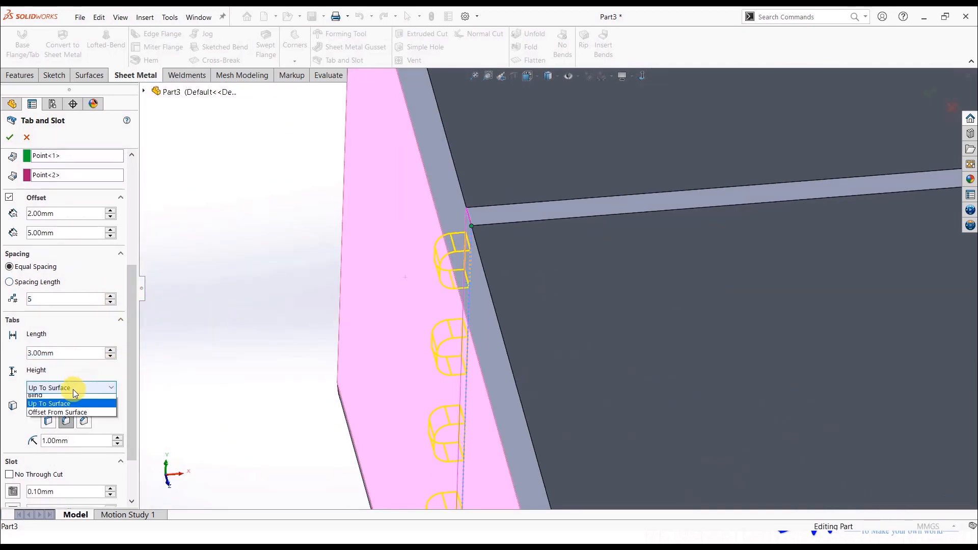
left_click(51, 396)
middle_click_drag(387, 244, 447, 269)
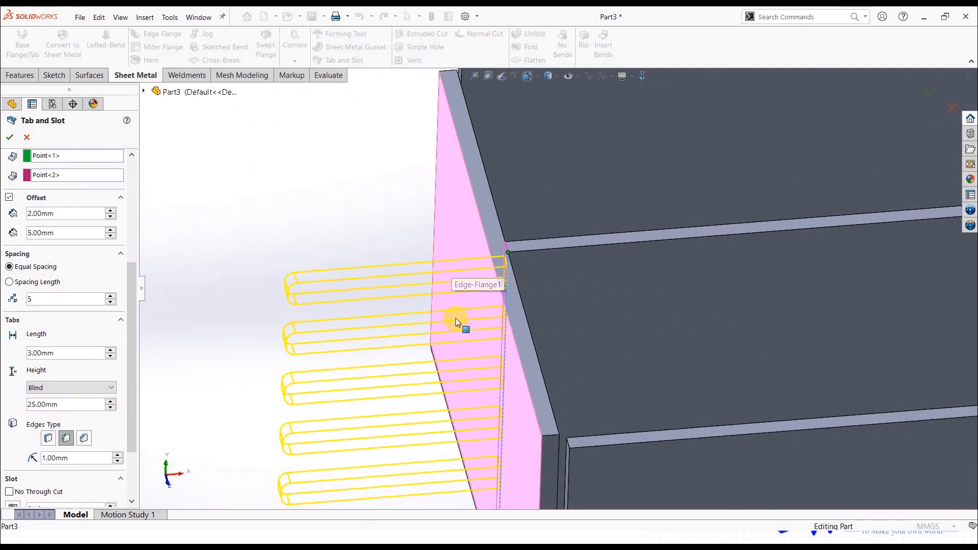
left_click(56, 388)
left_click(48, 405)
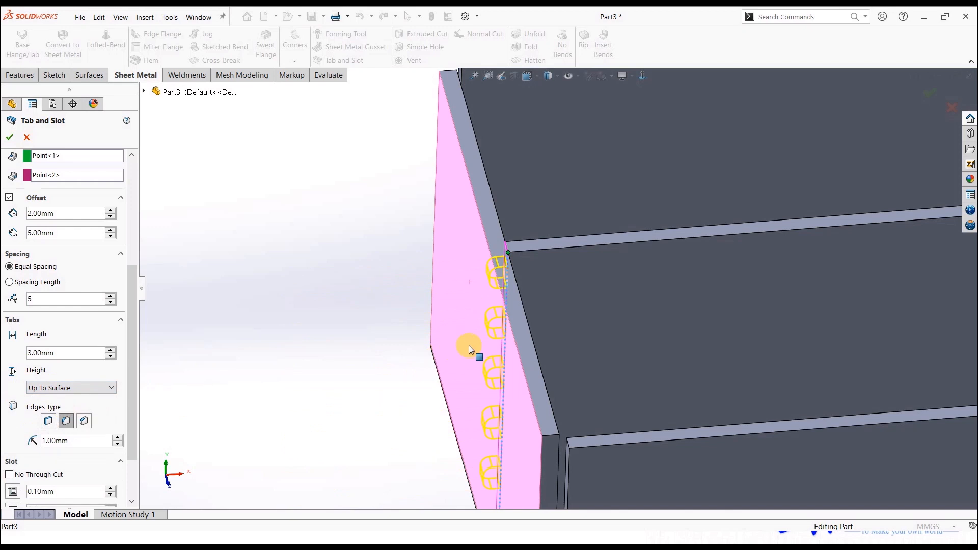
middle_click_drag(468, 346, 491, 327)
Step: Compare the tab edge types, choose the plain square edges, and create the tabs and slots
left_click(48, 421)
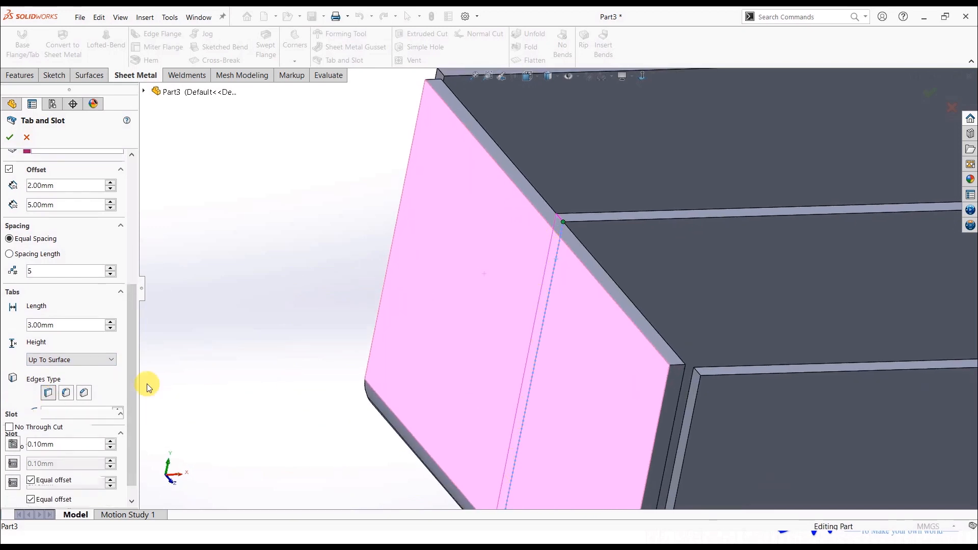
scroll(557, 230, "down", 5)
left_click(66, 393)
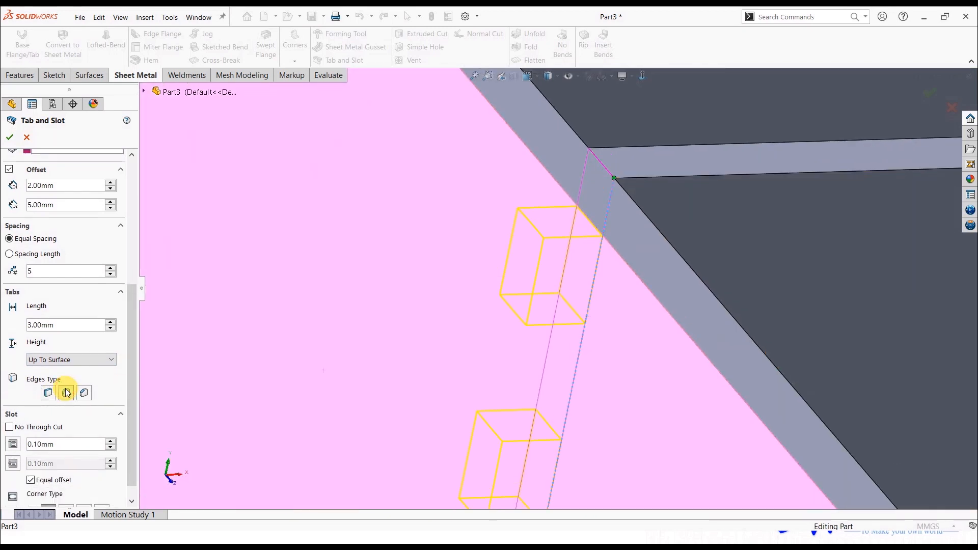
left_click(85, 393)
left_click(48, 393)
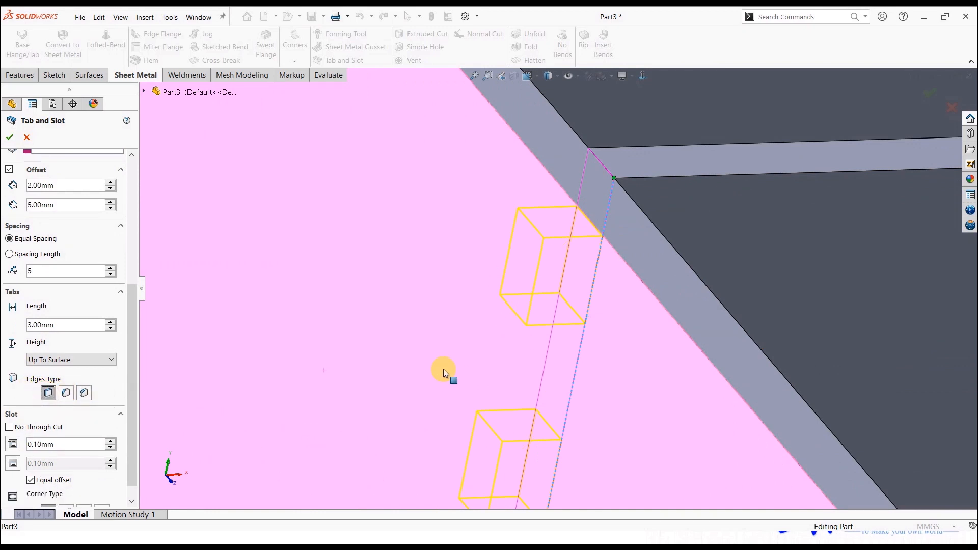
scroll(578, 345, "up", 1)
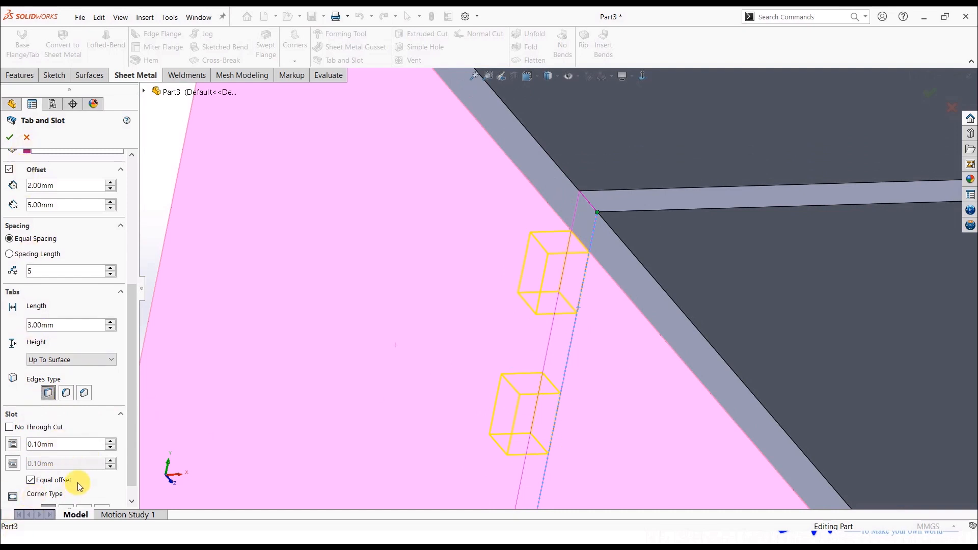
middle_click_drag(494, 331, 561, 297)
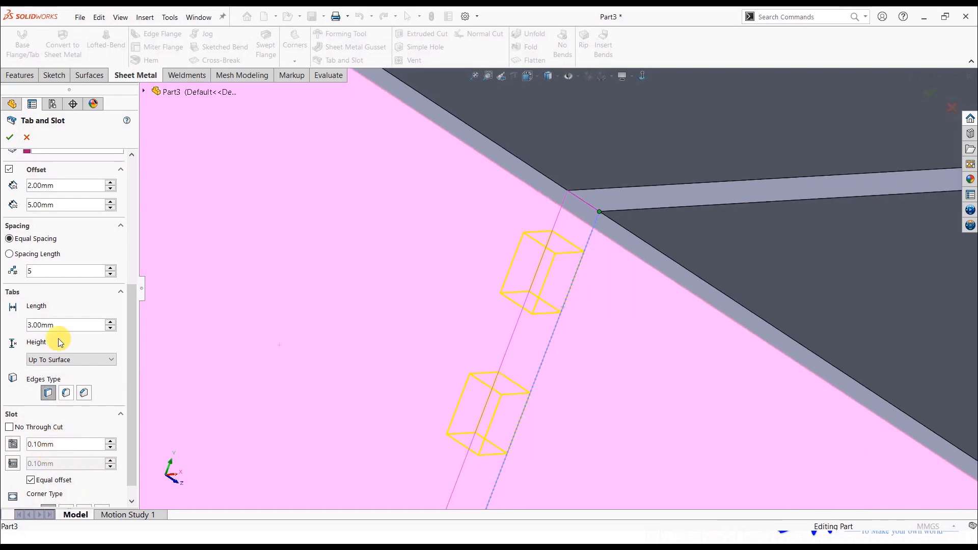
left_click(10, 138)
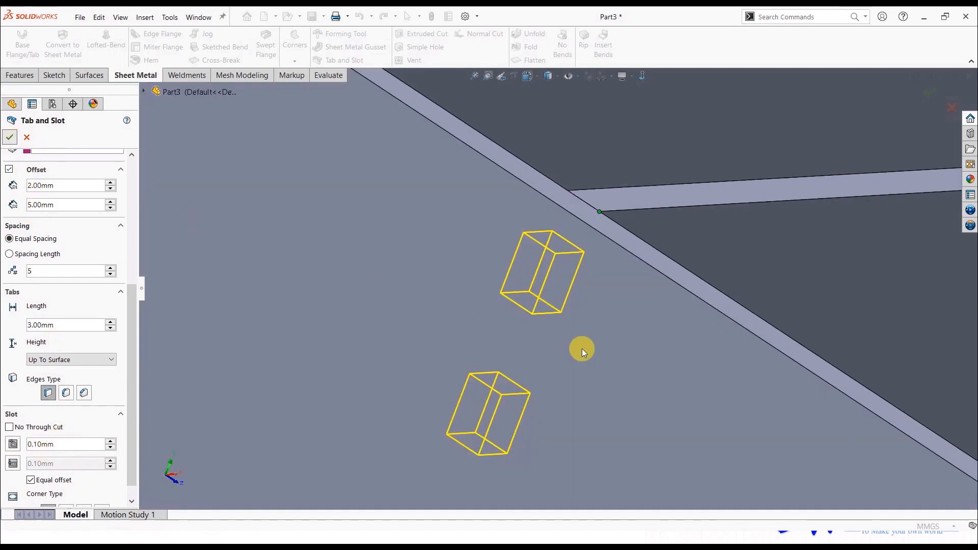
Step: Examine the slots in the end wall face-on and close up, including the clearance around the divider's tabs
left_click(620, 333)
key("ctrl+8")
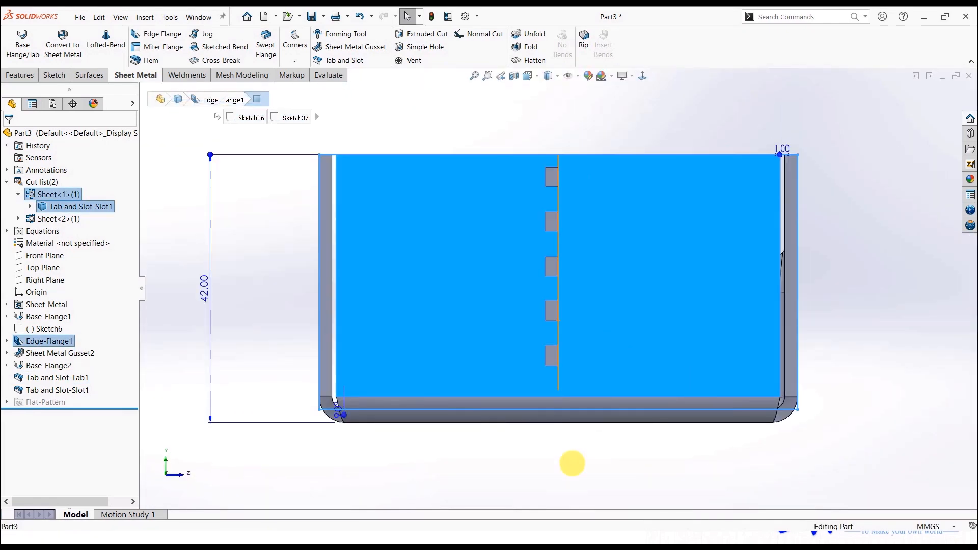
left_click(572, 463)
scroll(558, 193, "down", 12)
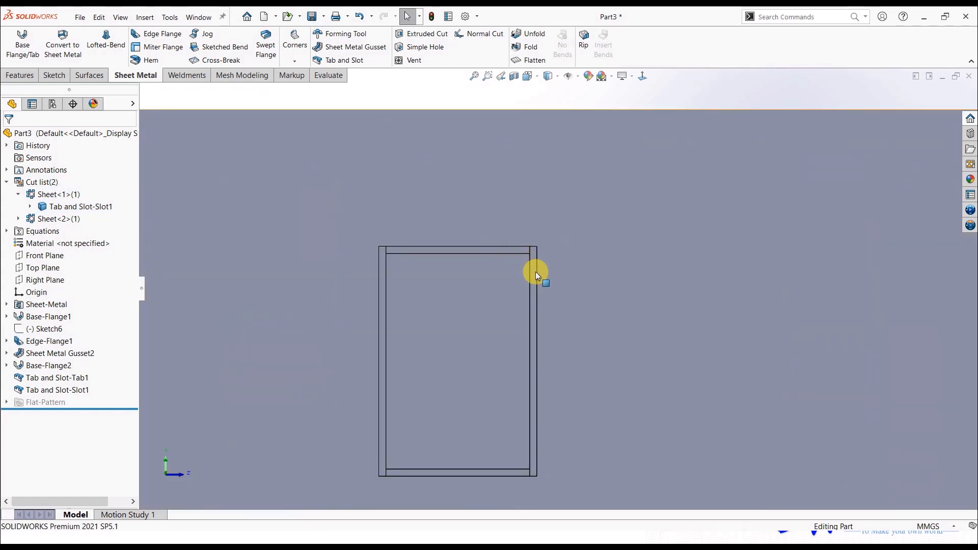
middle_click_drag(536, 272, 534, 288)
scroll(548, 287, "up", 10)
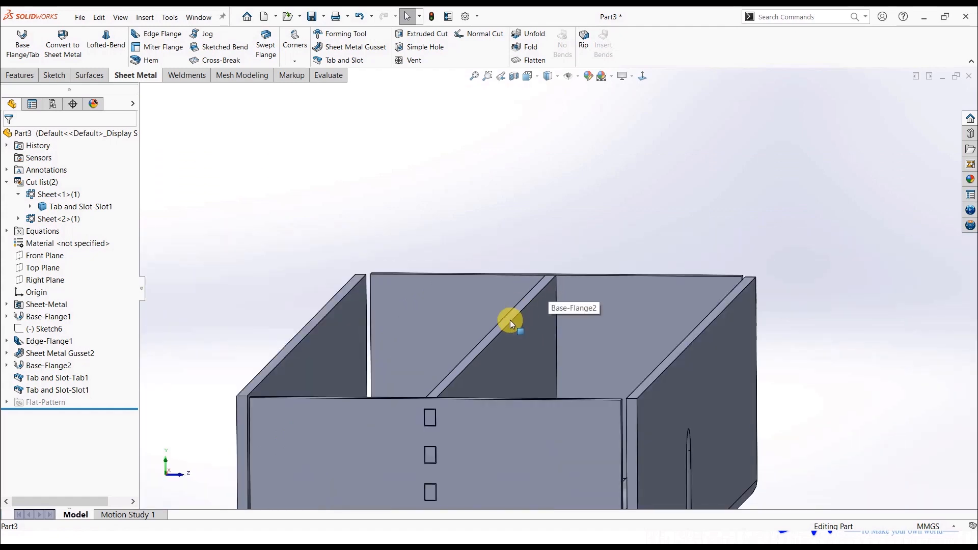
scroll(458, 403, "down", 8)
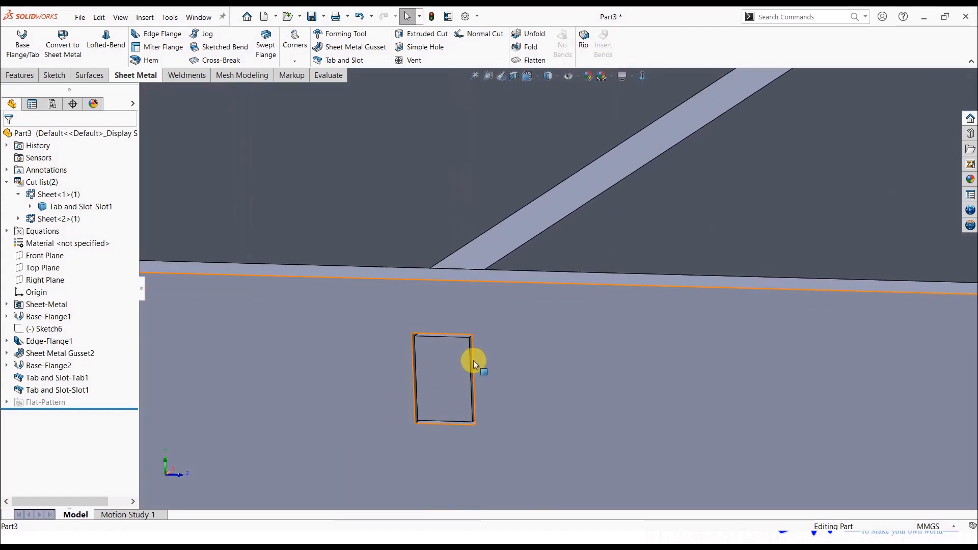
scroll(482, 356, "down", 3)
scroll(520, 376, "up", 10)
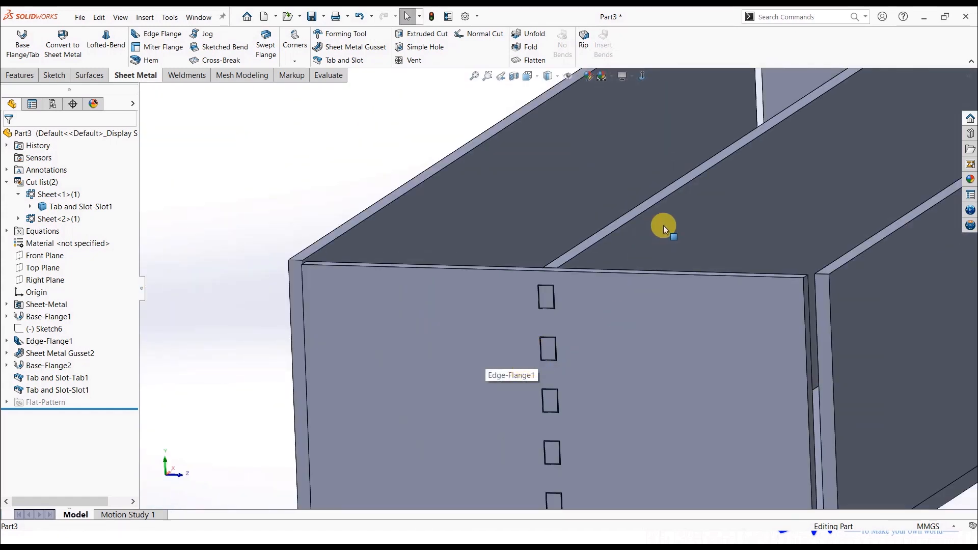
middle_click_drag(666, 228, 582, 341)
scroll(581, 341, "up", 4)
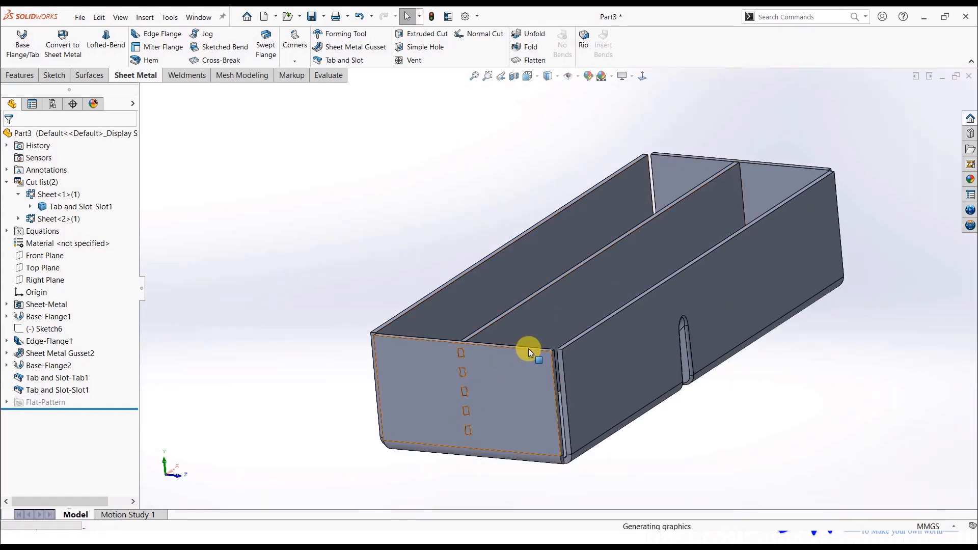
Step: Hide the box body to examine the tabs on the divider's end, and show the box again
key("Tab")
scroll(481, 351, "down", 4)
middle_click_drag(480, 352, 449, 372)
scroll(474, 401, "up", 2)
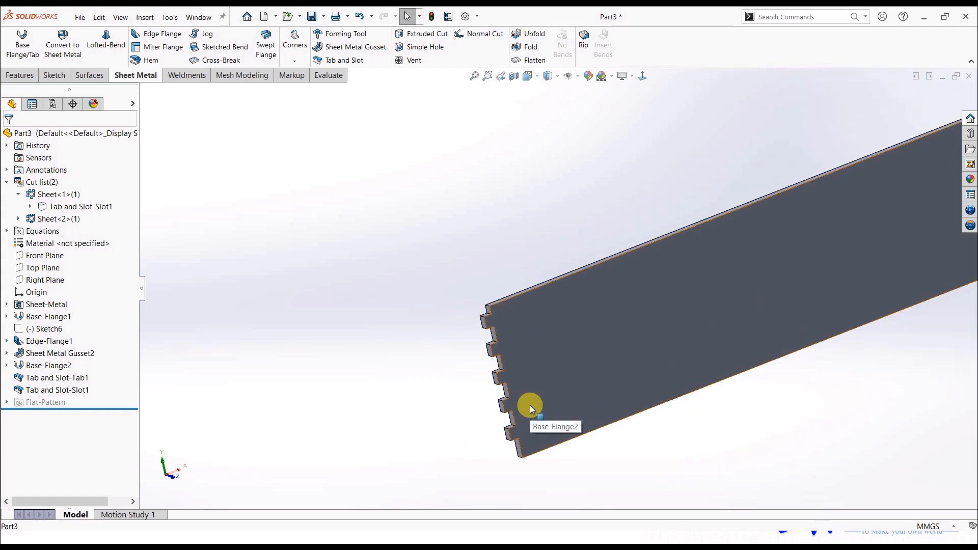
key("shift+Tab")
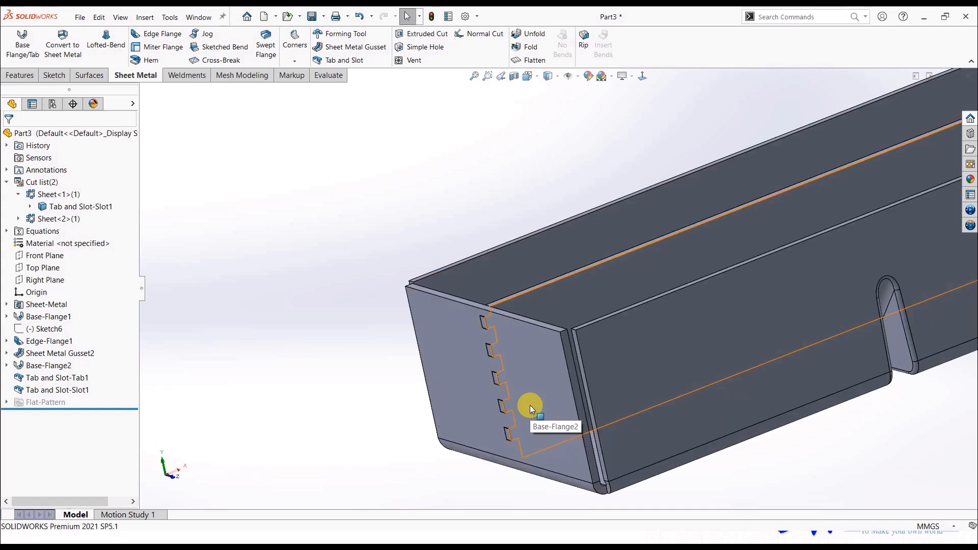
scroll(594, 387, "up", 3)
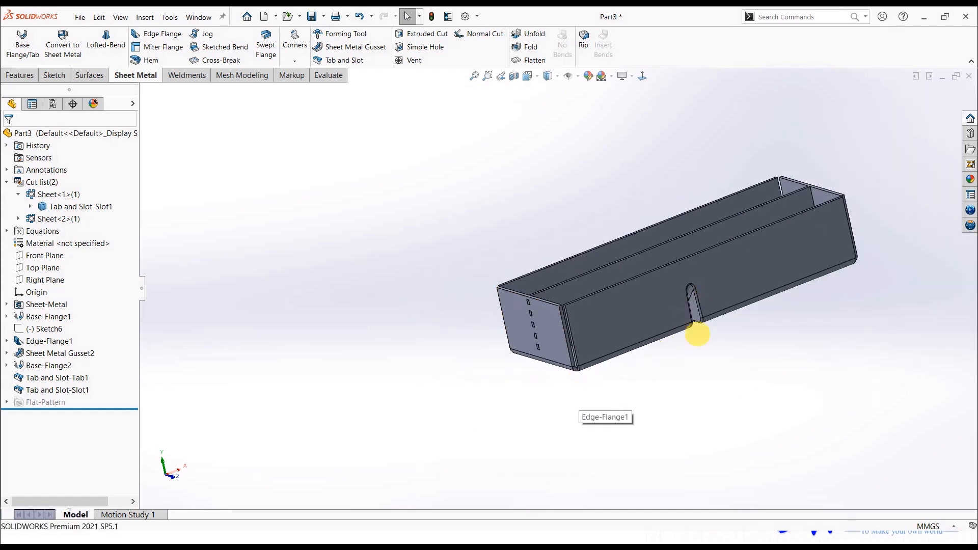
Step: Edit the tab feature to add a second group using the divider's other end edge and the opposite end wall's outer face
left_click(54, 378)
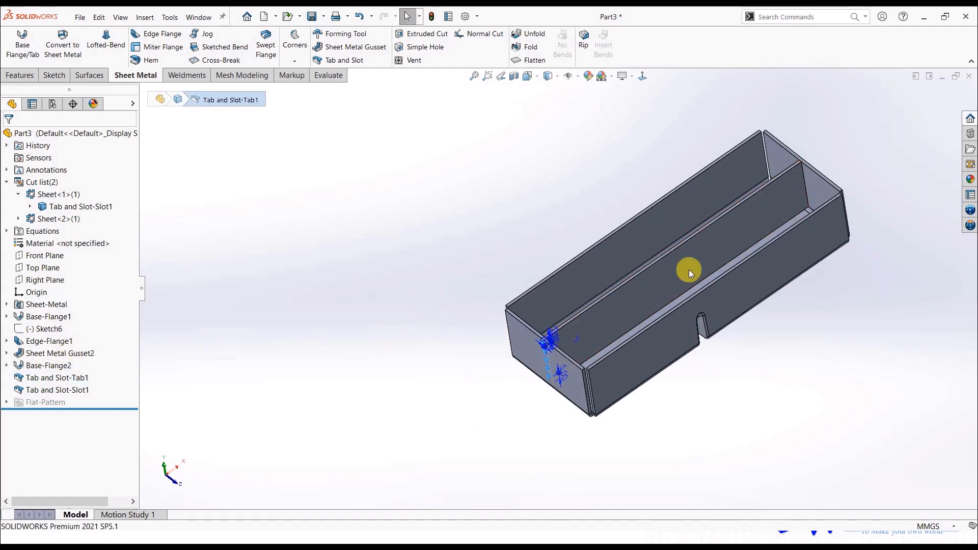
scroll(830, 165, "down", 2)
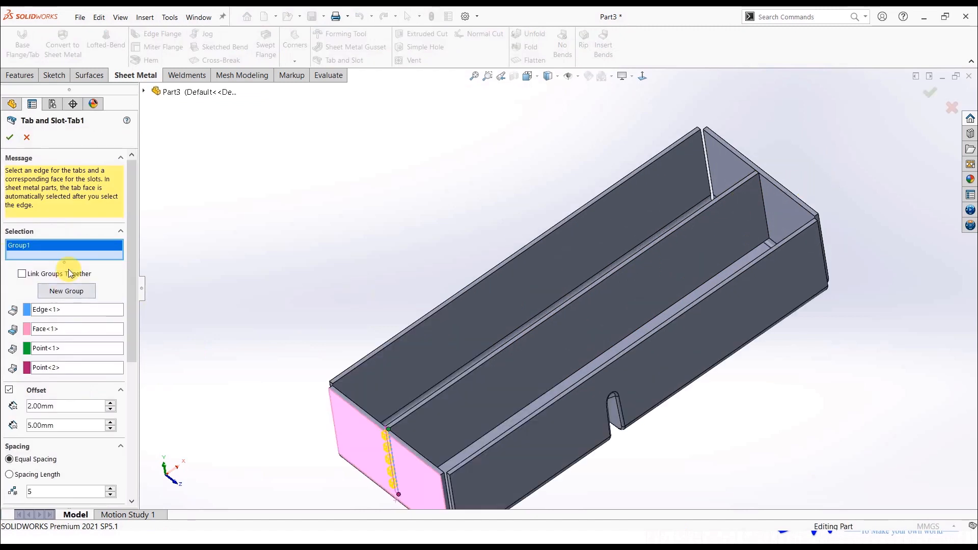
left_click(79, 289)
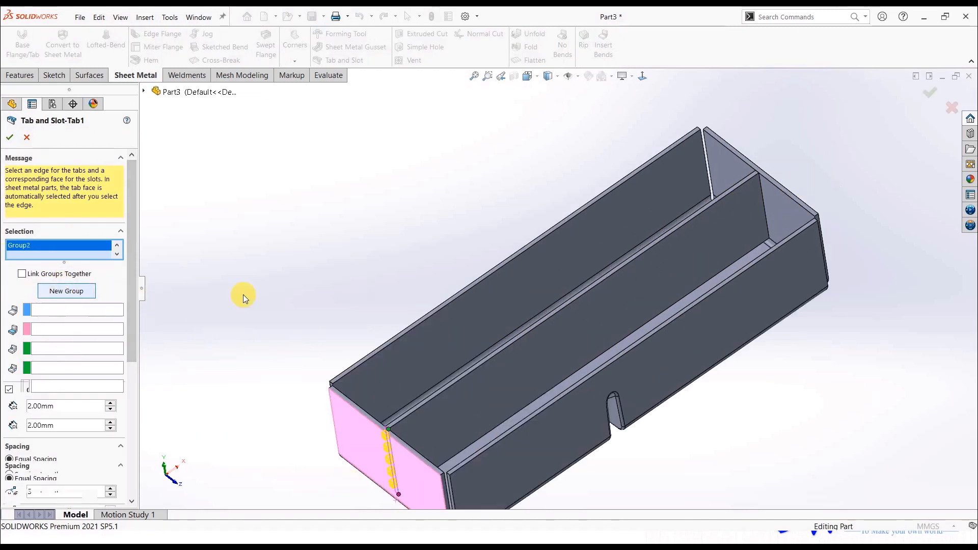
left_click(762, 198)
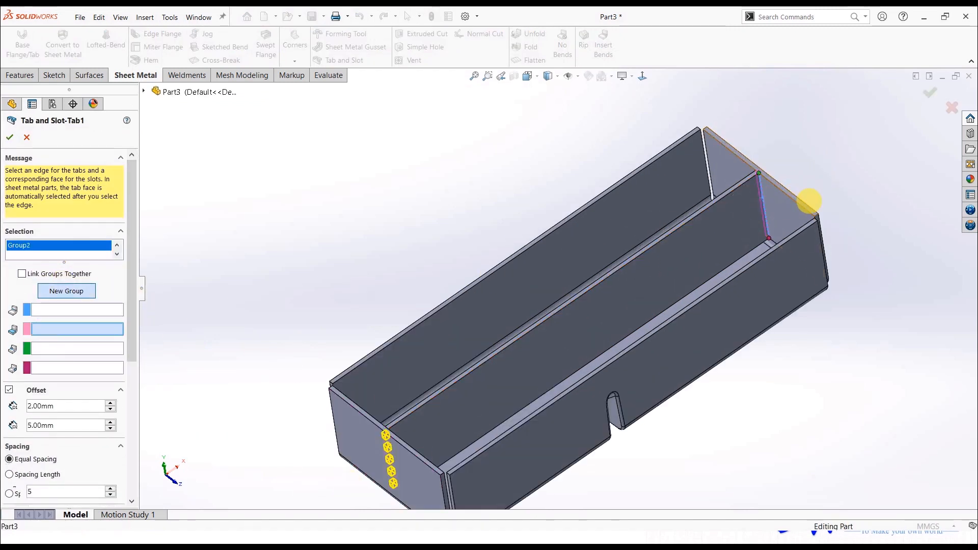
scroll(811, 200, "down", 4)
middle_click_drag(690, 223, 472, 211)
left_click(721, 245)
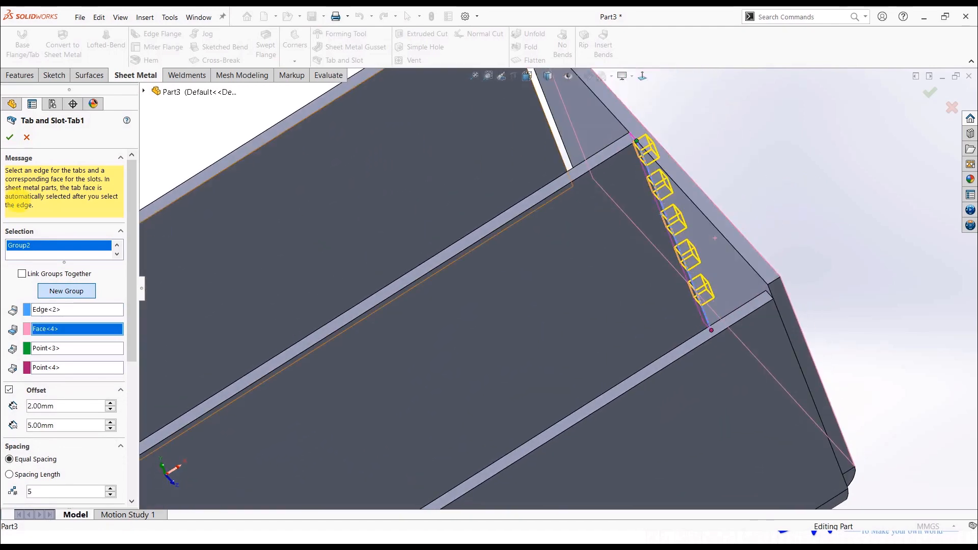
scroll(643, 226, "up", 3)
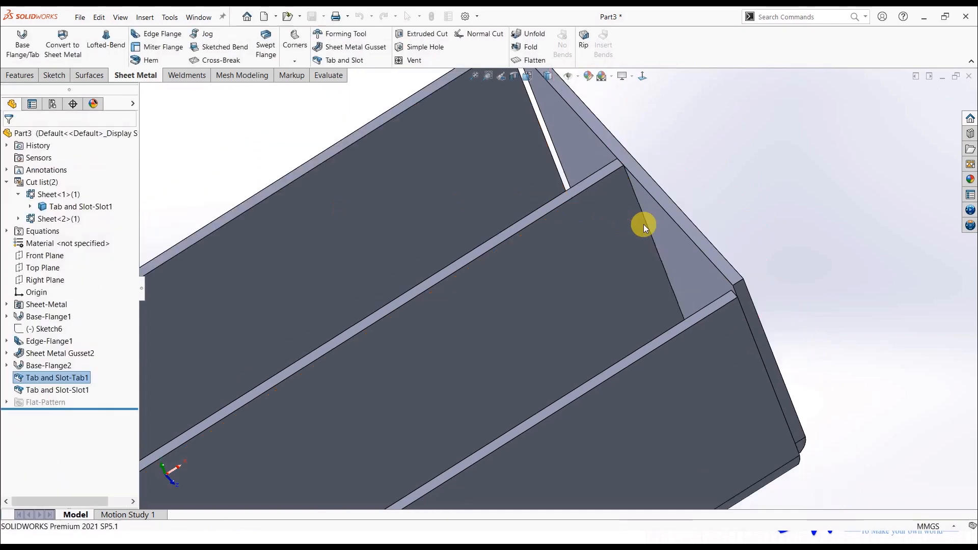
Step: Hide and restore the box and divider bodies to examine the tabs and slots at both ends
scroll(586, 301, "up", 3)
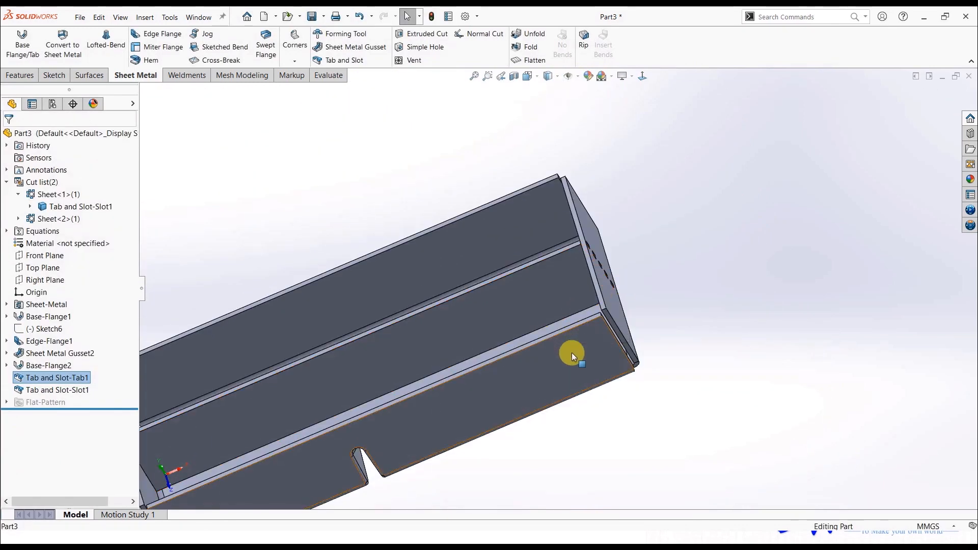
scroll(571, 352, "up", 2)
key("Tab")
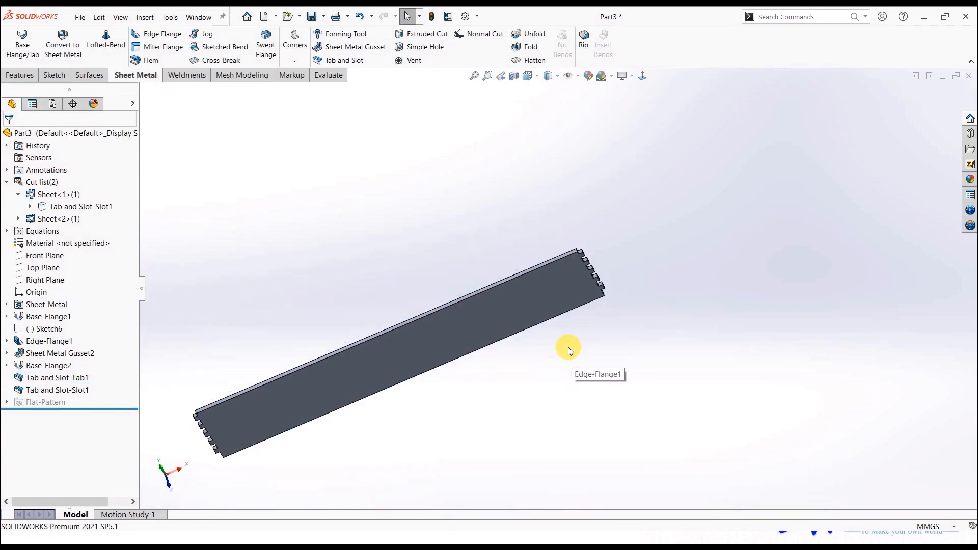
key("shift+Tab")
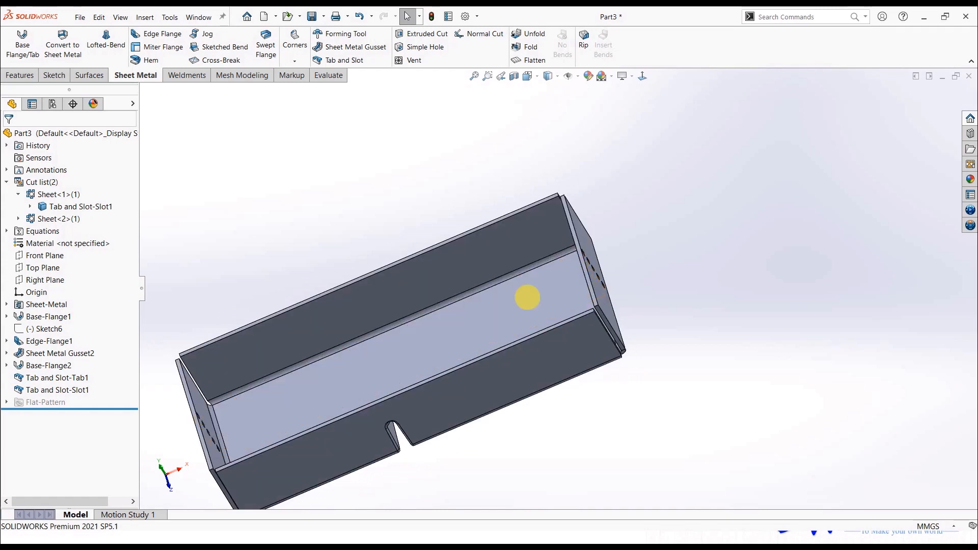
middle_click_drag(527, 298, 480, 245)
scroll(480, 265, "up", 2)
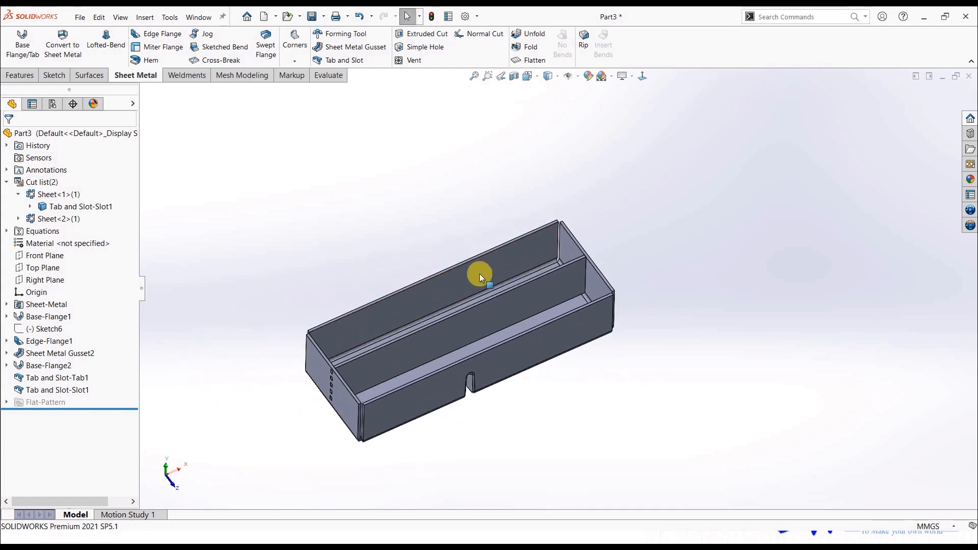
Step: Sketch a corner rectangle on the box floor, in the gusset-side compartment between the gusset and the end wall on the positive X side
scroll(472, 302, "down", 3)
middle_click_drag(471, 305, 467, 356)
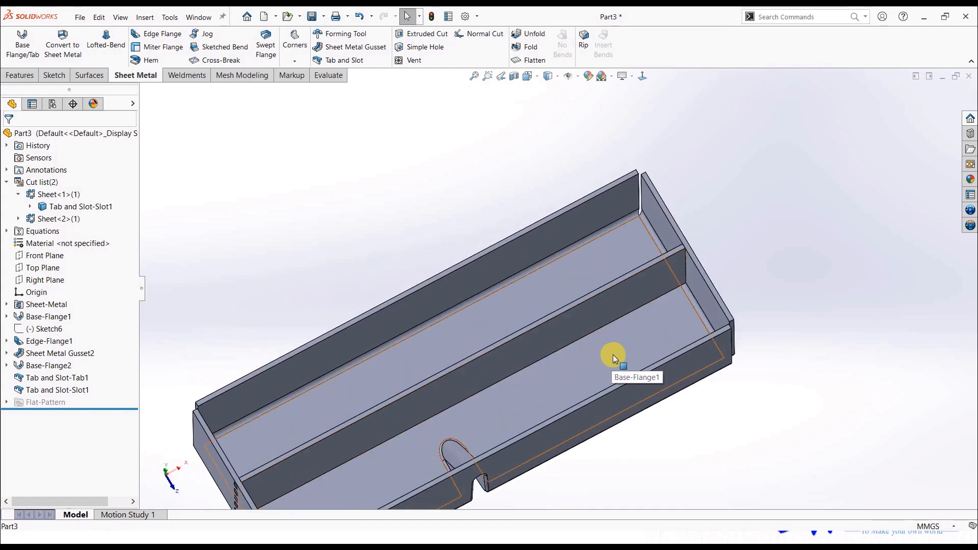
left_click(641, 340)
left_click(657, 324)
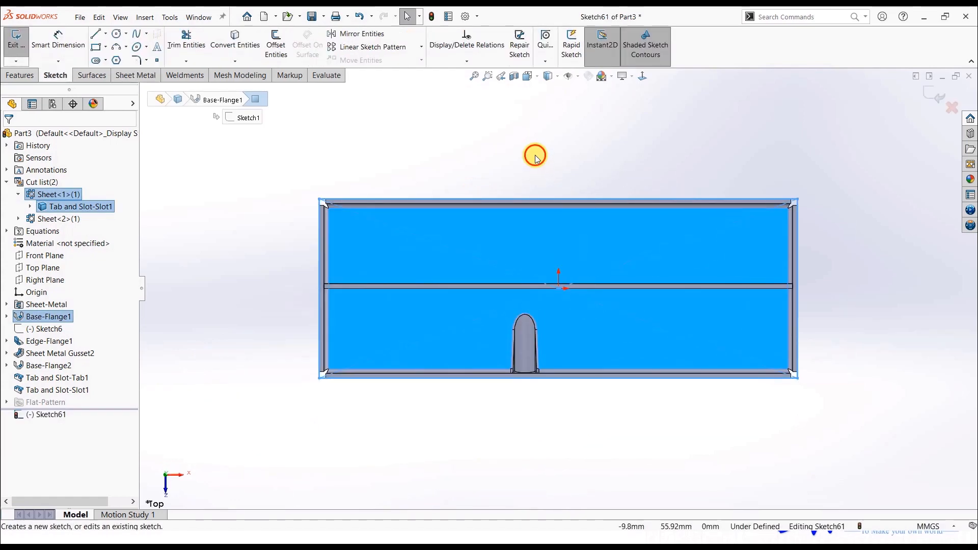
left_click(96, 46)
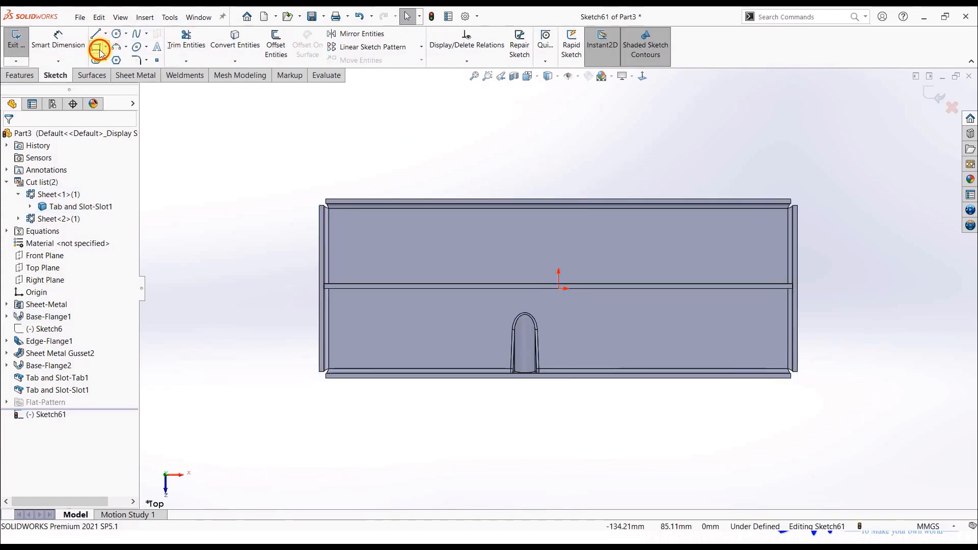
left_click(636, 314)
left_click(744, 346)
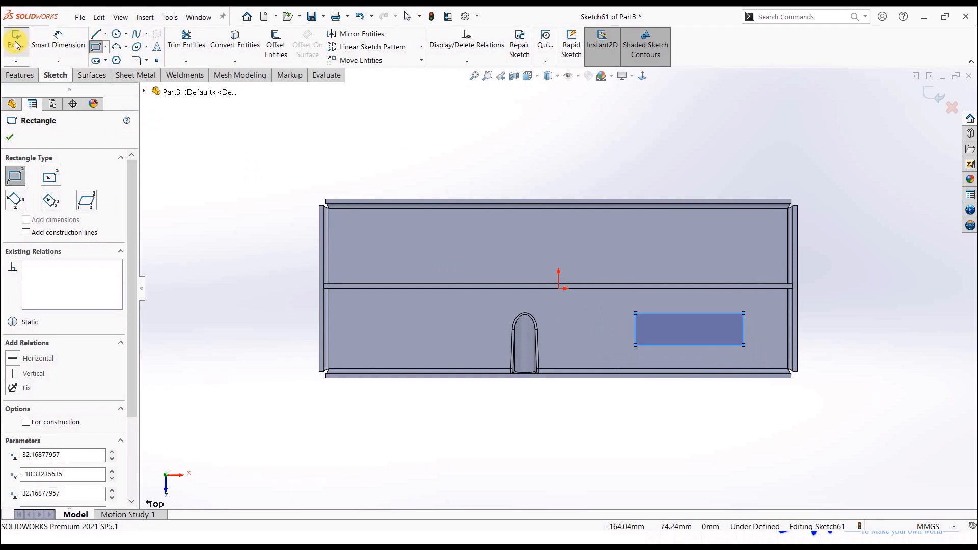
key("Escape")
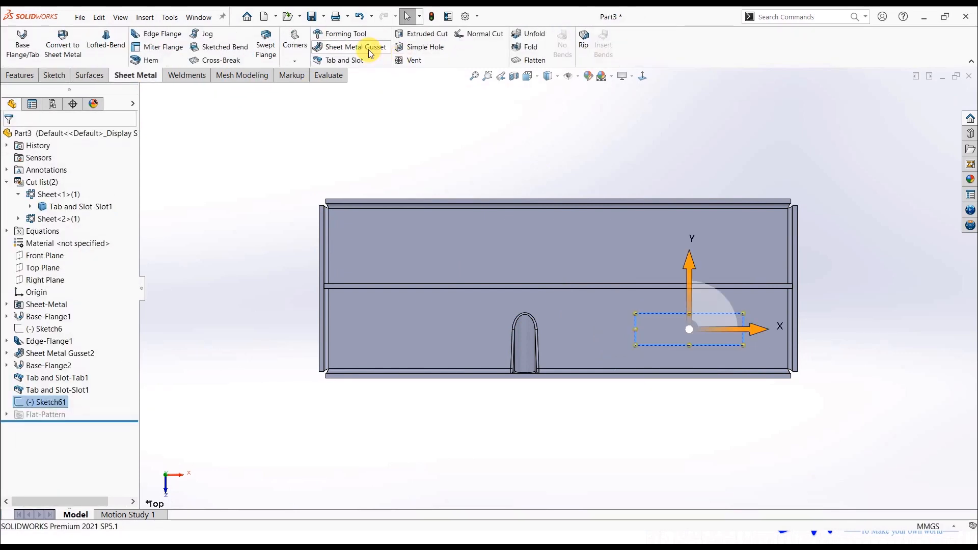
Step: Cut the rectangle through the box floor with a blind Extruded Cut 10 mm deep
left_click(399, 34)
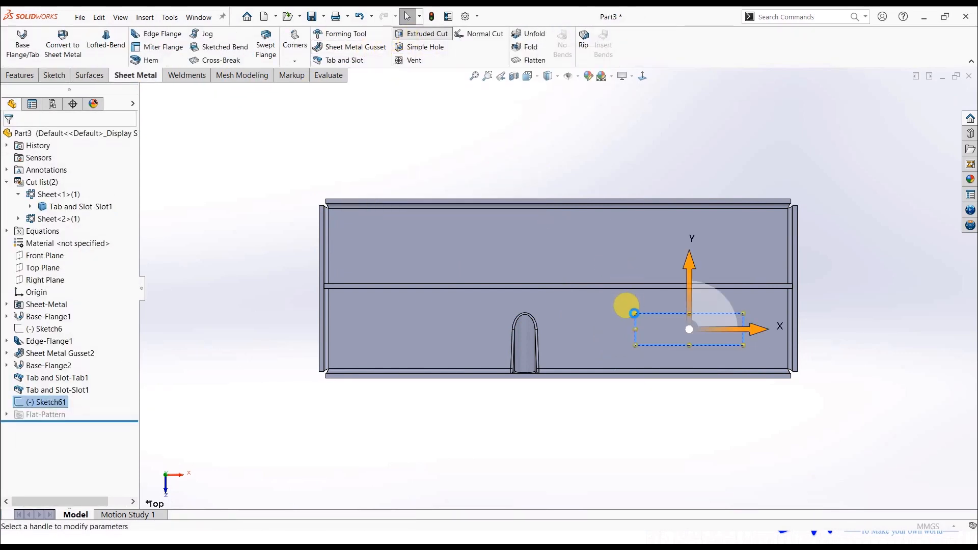
left_click(9, 137)
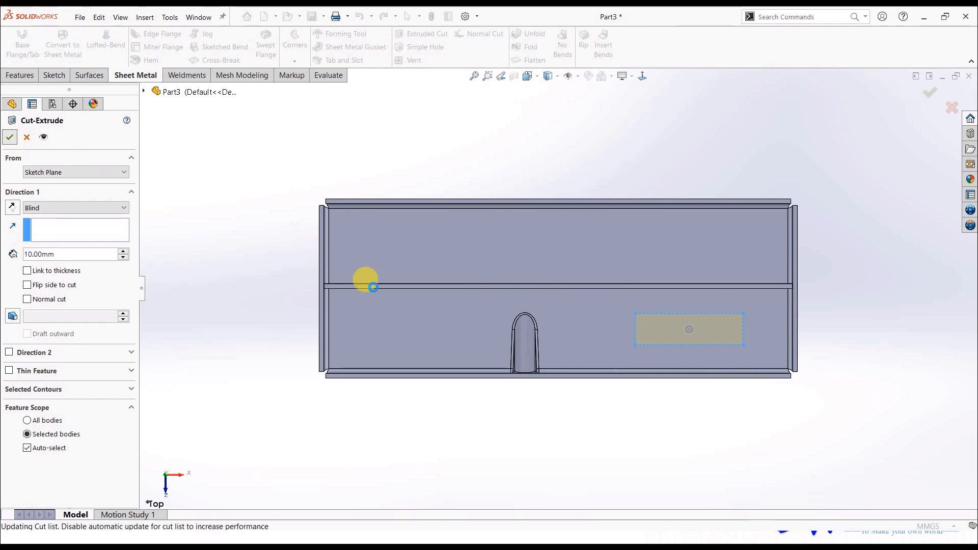
middle_click_drag(642, 362, 635, 262)
Step: Place a blind Simple Hole, 10 mm in diameter and 10 mm deep, on the floor of the compartment without the gusset
left_click(407, 16)
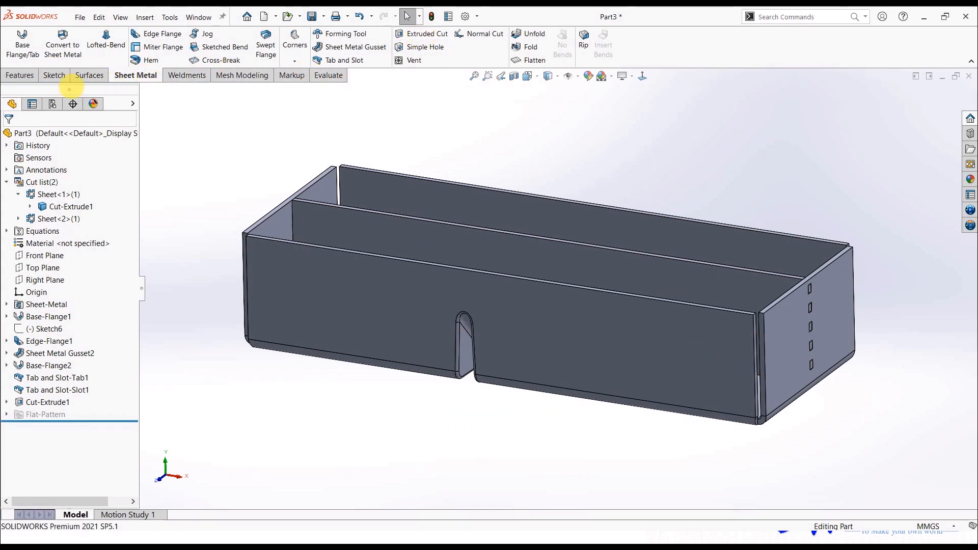
middle_click_drag(554, 168, 454, 117)
scroll(538, 252, "down", 4)
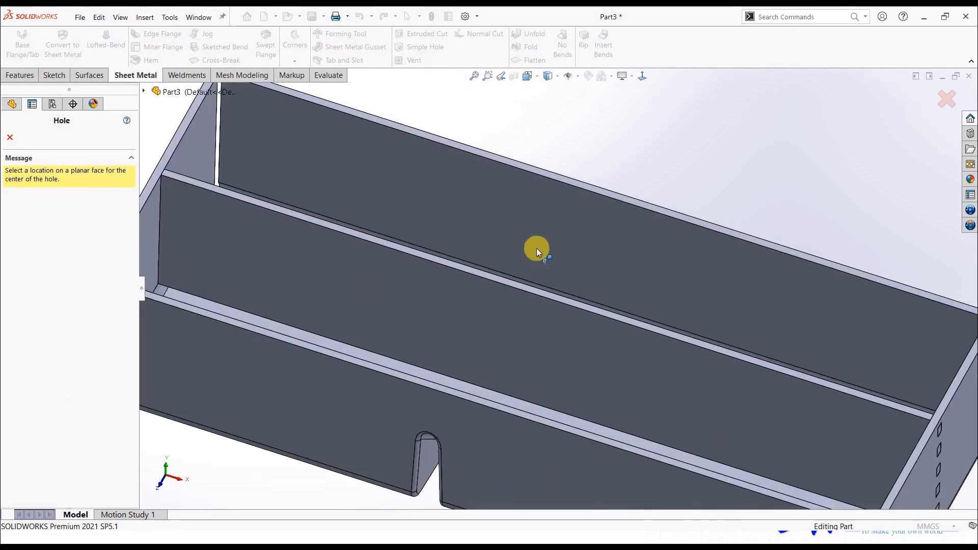
middle_click_drag(476, 290, 411, 326)
left_click(392, 286)
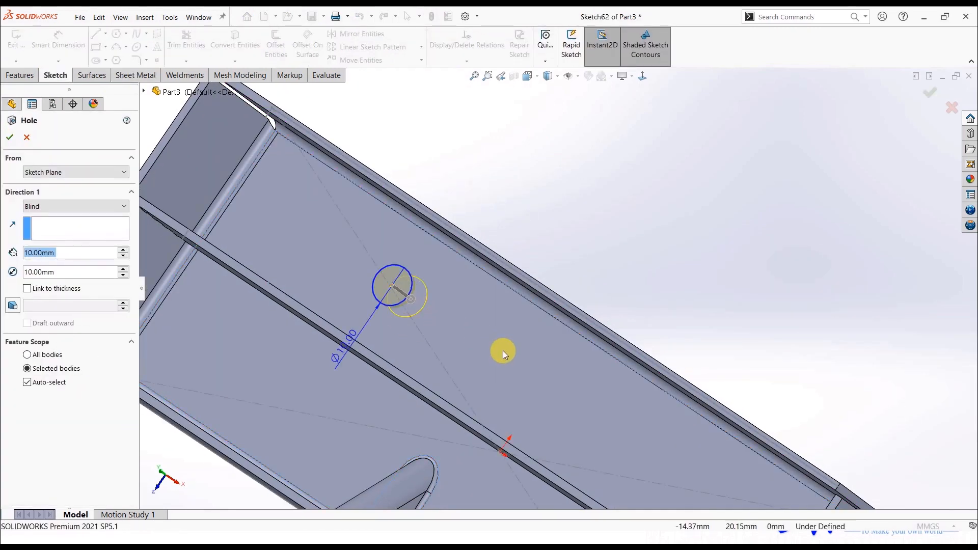
Step: Reposition the hole on the floor between the divider and the long wall, near the original placement, and complete it
left_click(356, 263)
left_click(308, 233)
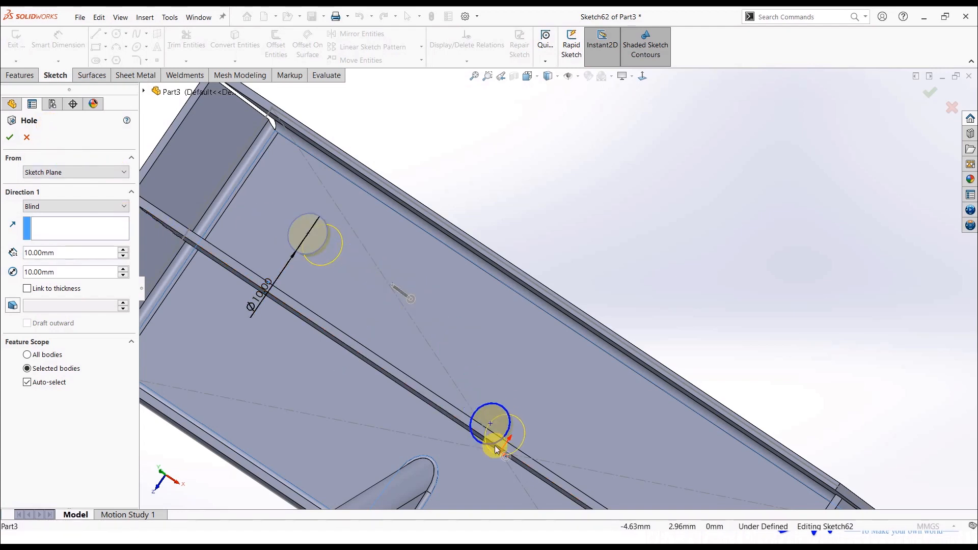
left_click(502, 461)
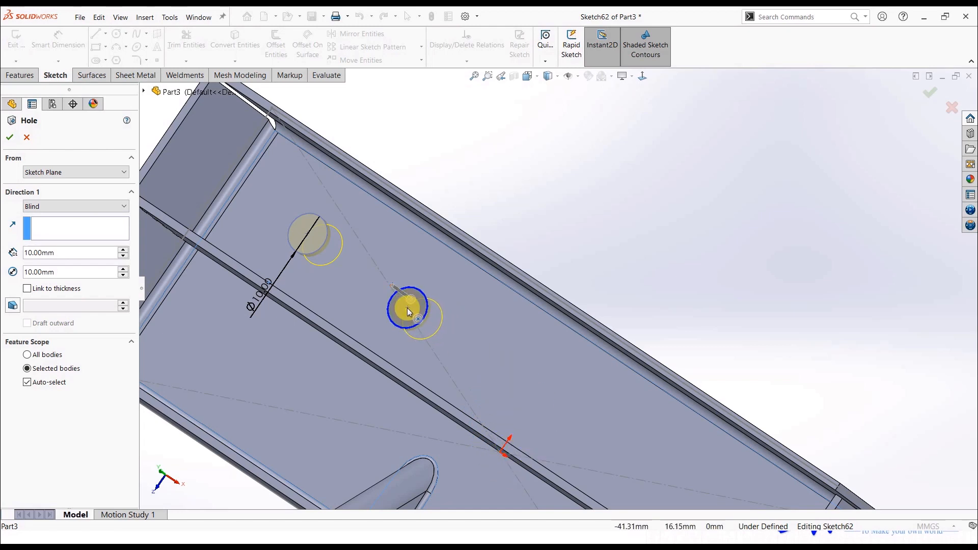
left_click(411, 310)
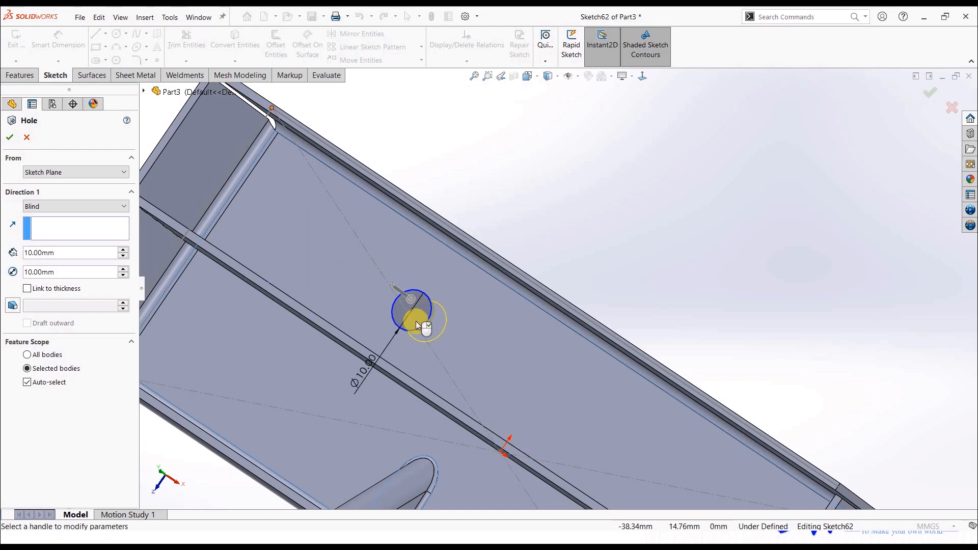
left_click(10, 142)
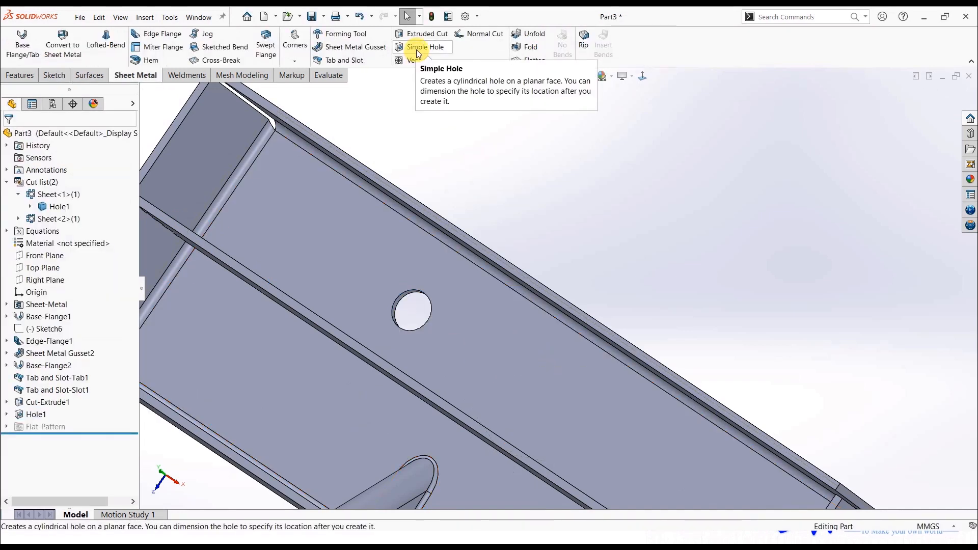
scroll(502, 193, "up", 3)
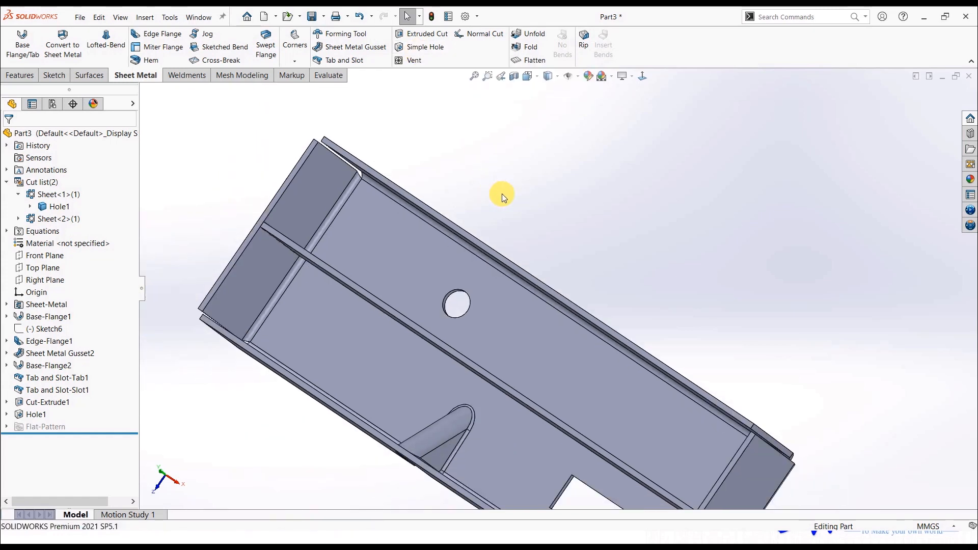
middle_click_drag(518, 198, 546, 232)
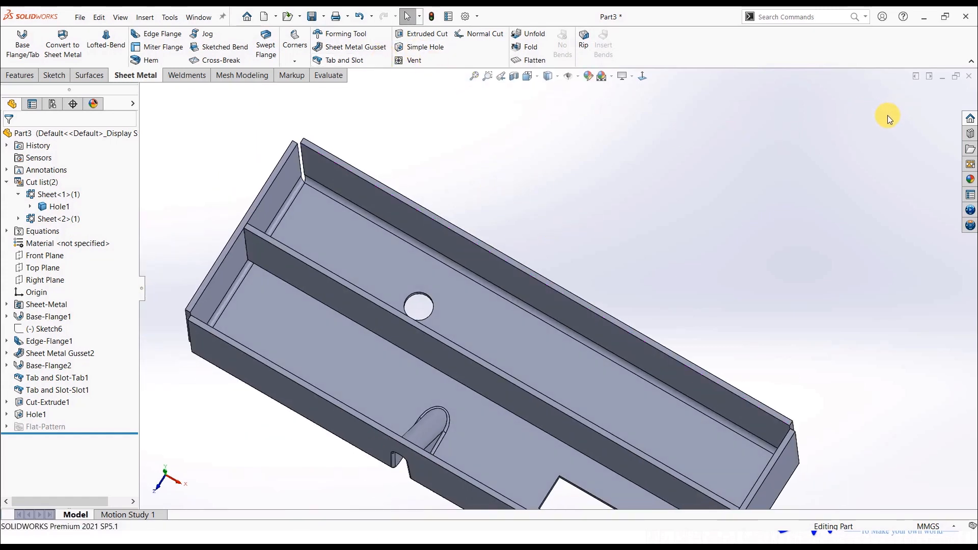
Step: Create a new part and sketch a center rectangle about 226 by 128 mm on the Top Plane, centred on the origin
key("ctrl+n")
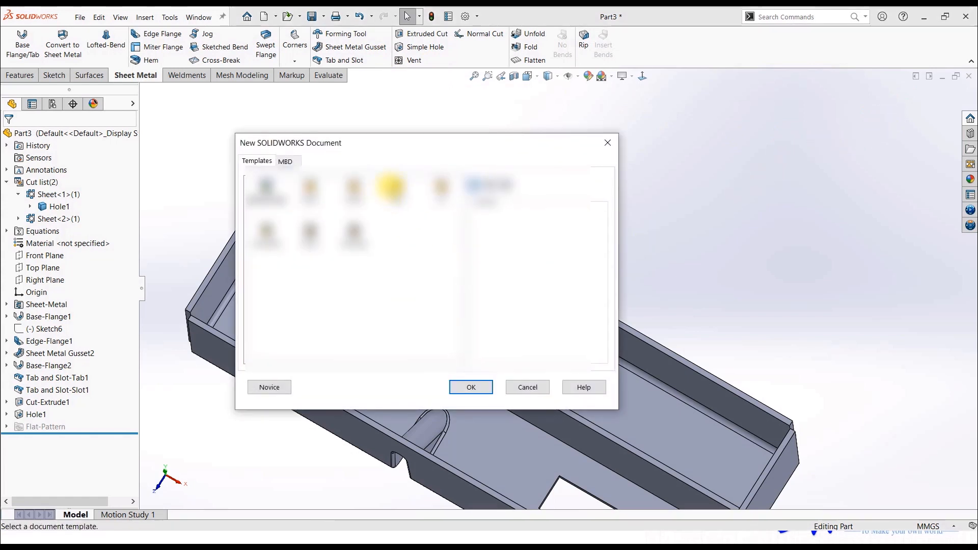
left_click(455, 387)
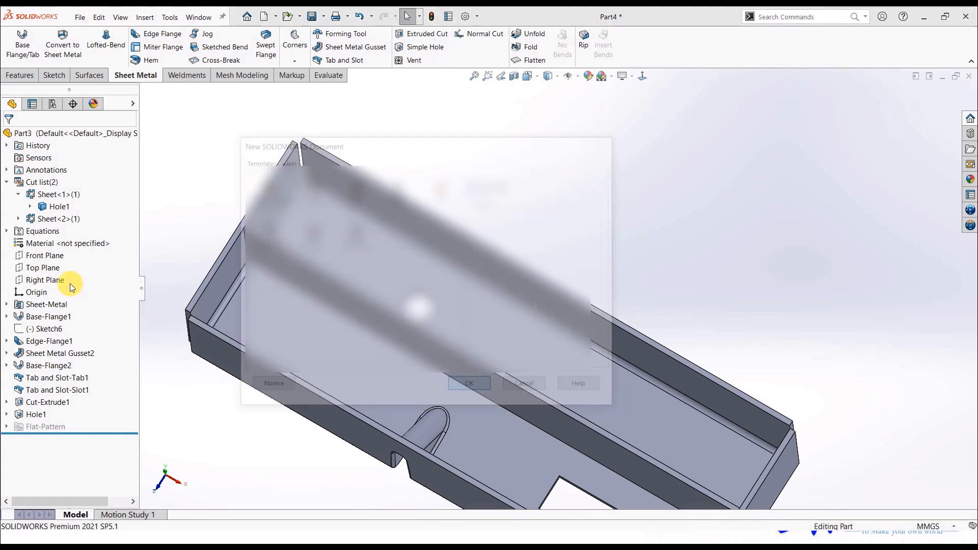
left_click(43, 218)
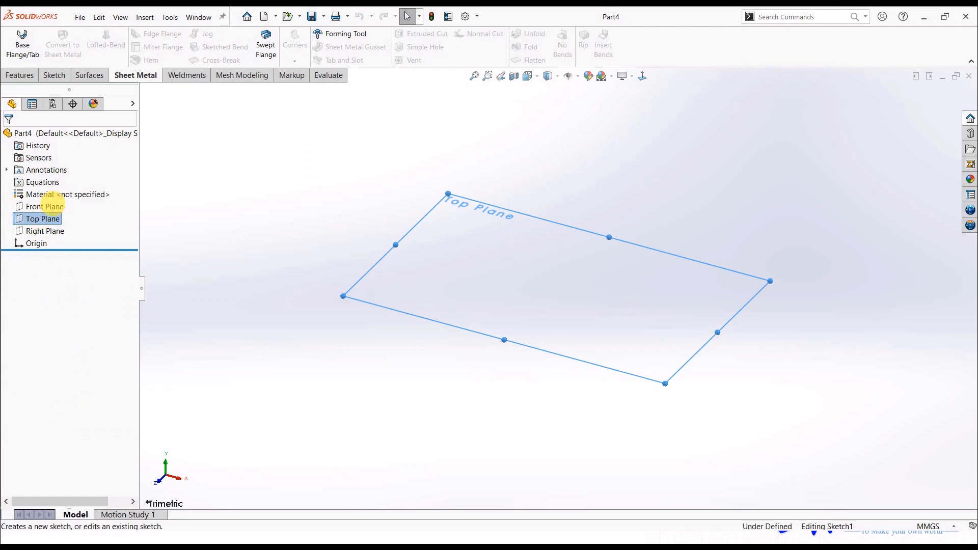
left_click(57, 199)
left_click(106, 47)
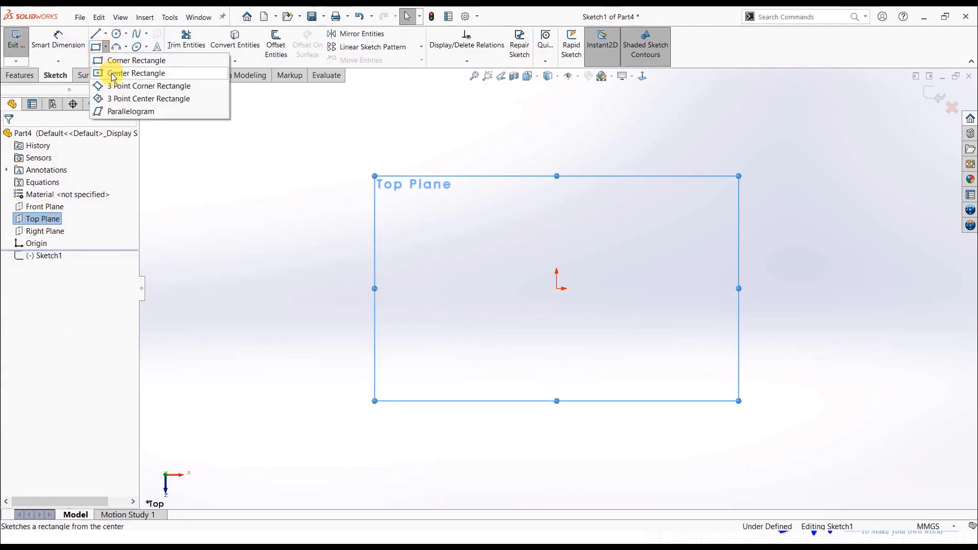
left_click(117, 72)
left_click(557, 289)
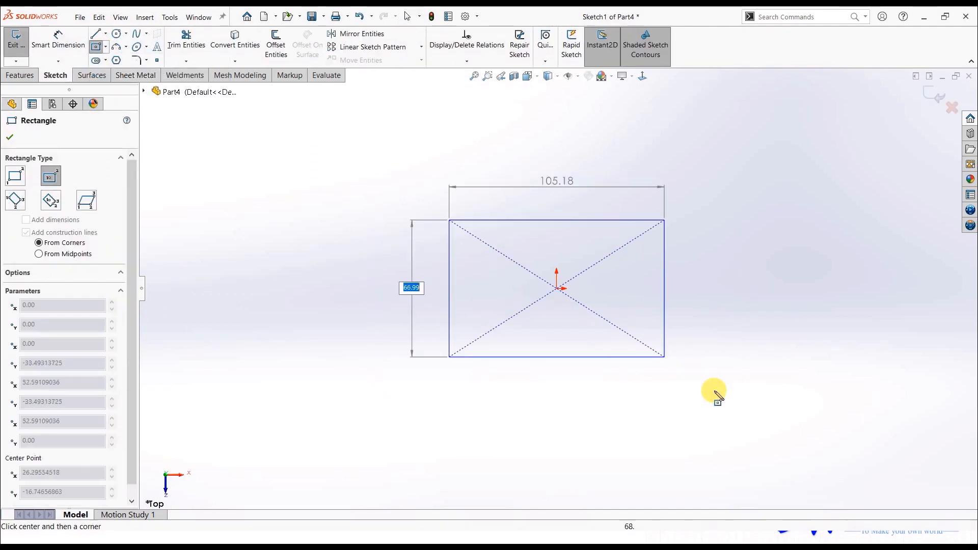
left_click(788, 419)
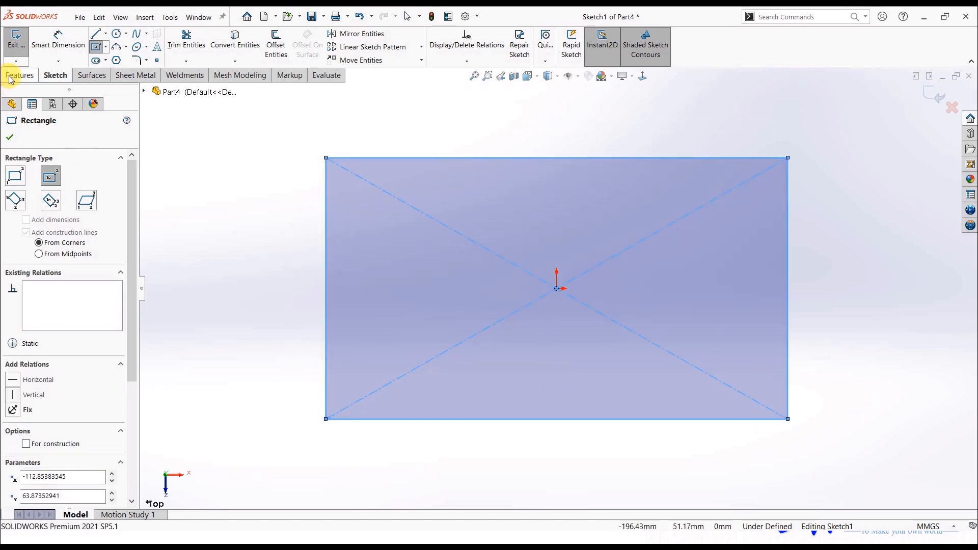
Step: Turn the rectangle into a 2 mm thick base flange with K-factor 0.35 and rectangular auto relief at ratio 0.5
left_click(120, 81)
left_click(41, 51)
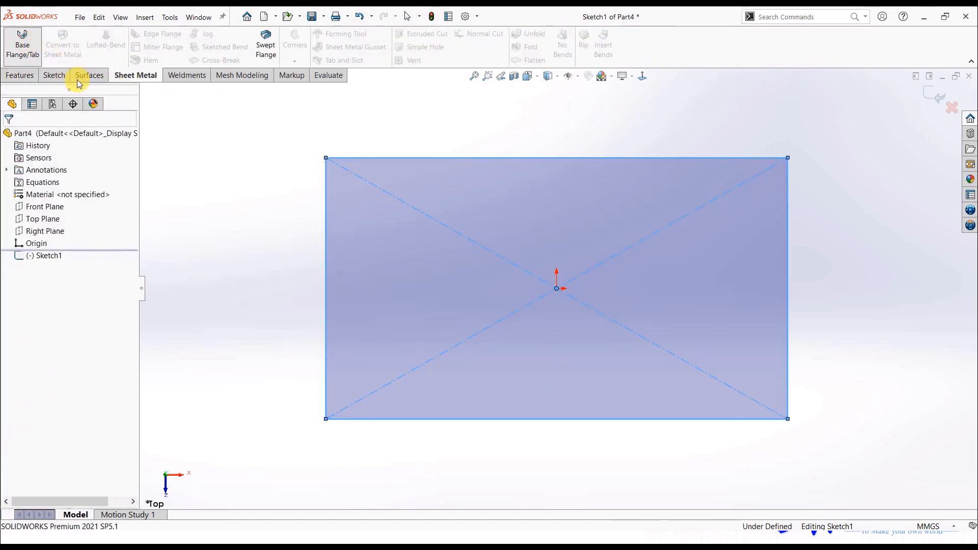
left_click(11, 137)
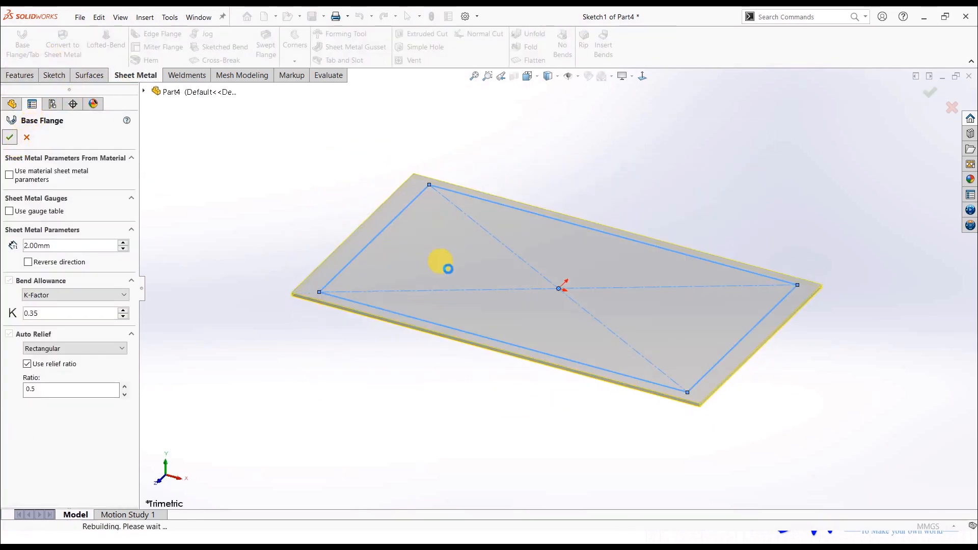
Step: Start a sketch on the plate's top face and draw a circle about 110 mm in diameter centred on the origin
left_click(448, 261)
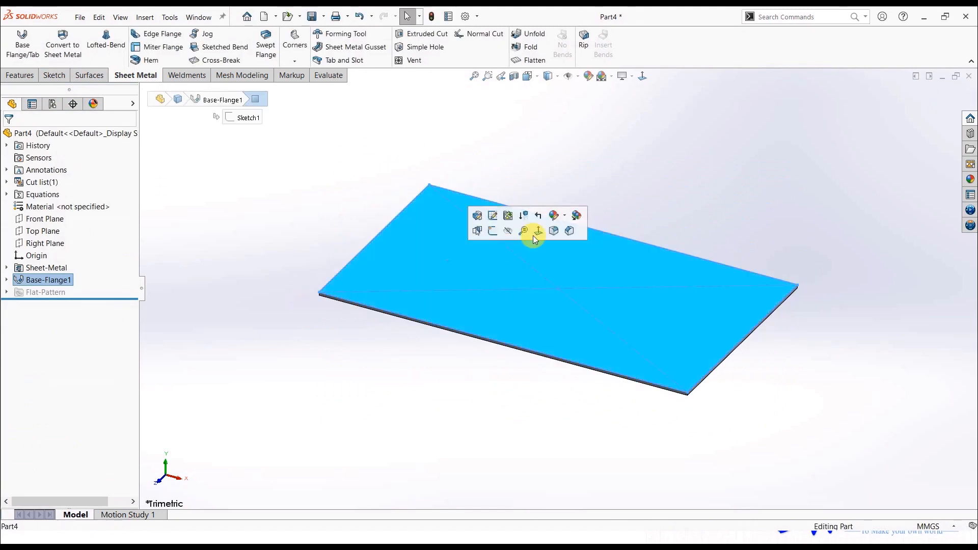
left_click(492, 231)
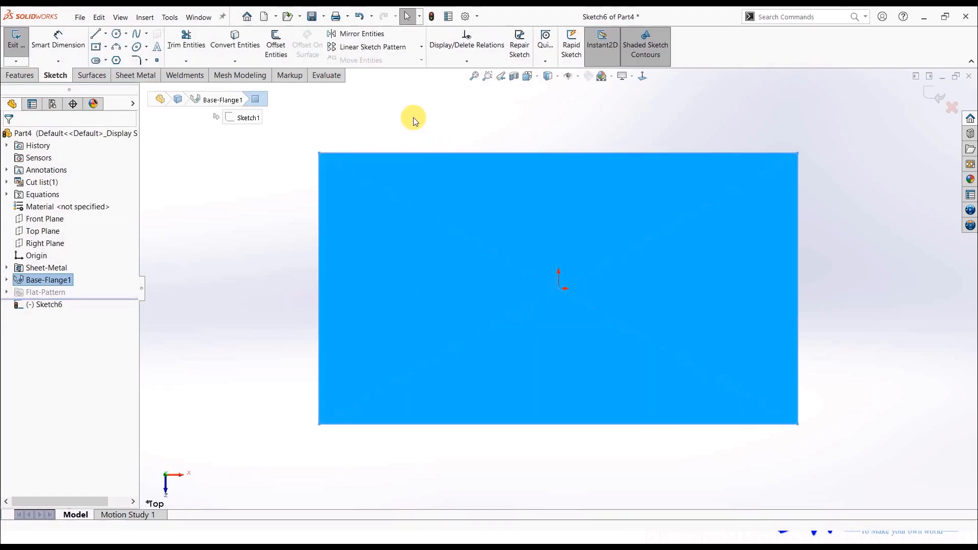
left_click(332, 104)
left_click(116, 33)
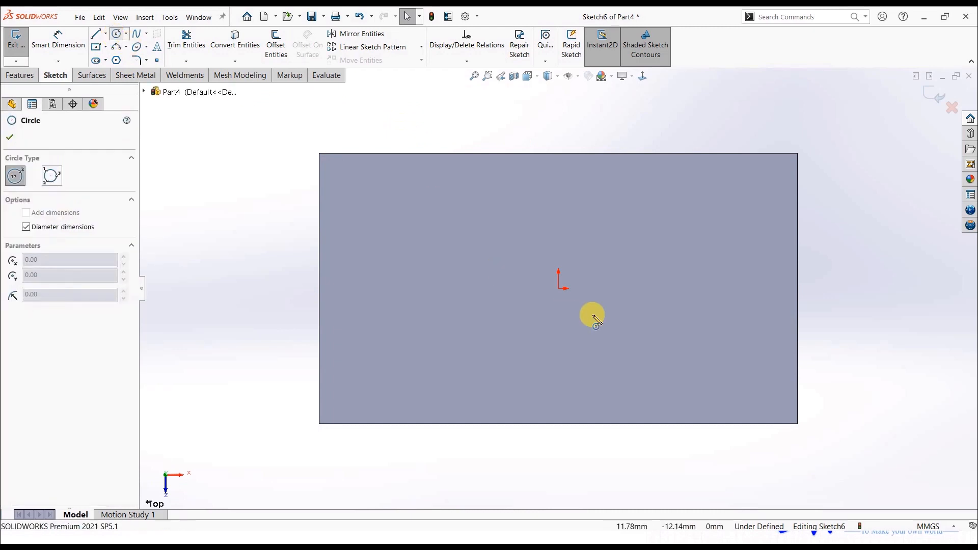
left_click(559, 289)
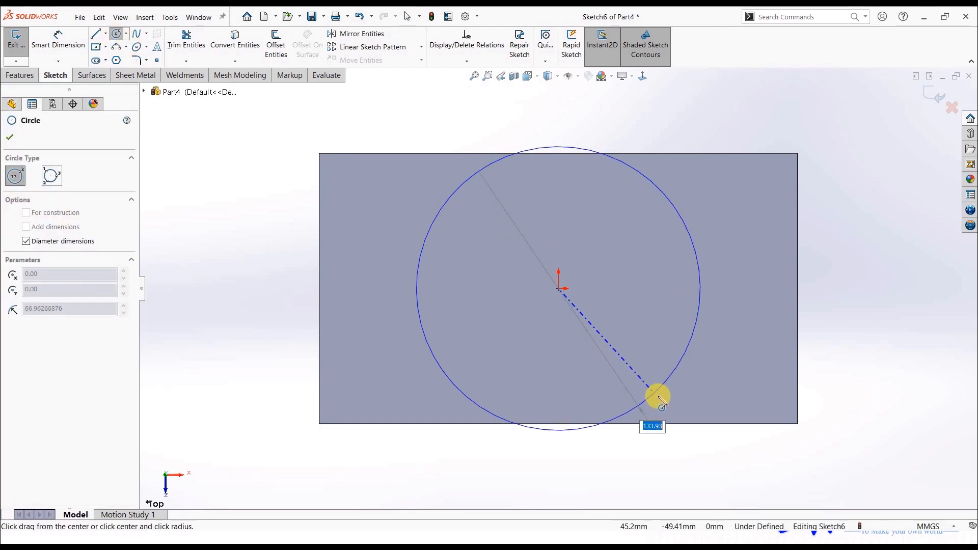
left_click(641, 372)
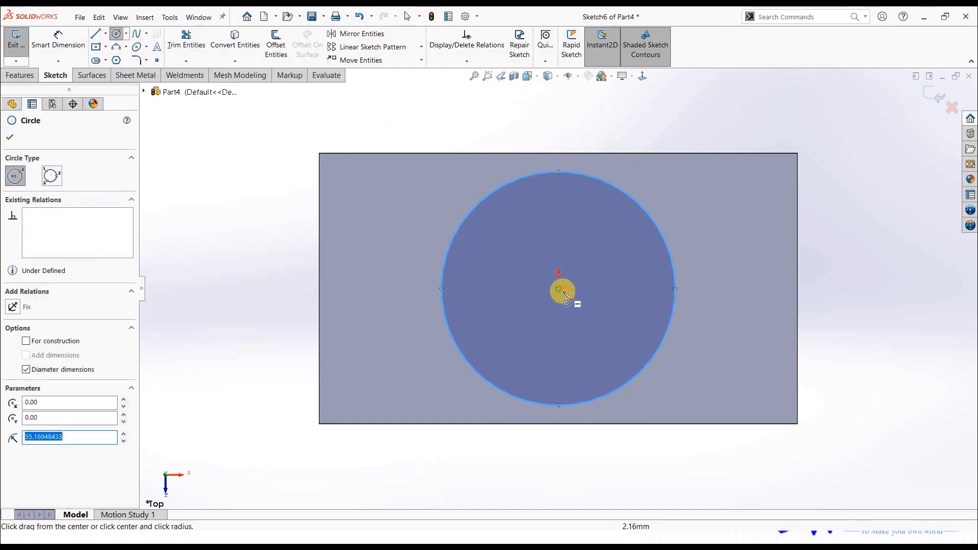
Step: Add three smaller concentric circles about 82, 50 and 20 mm in diameter inside the large circle
left_click(559, 289)
left_click(635, 342)
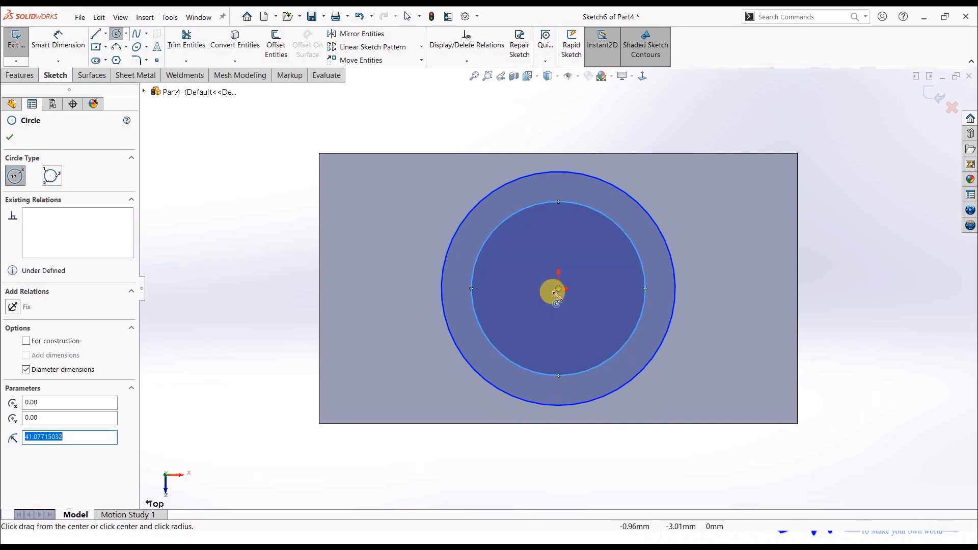
left_click(559, 289)
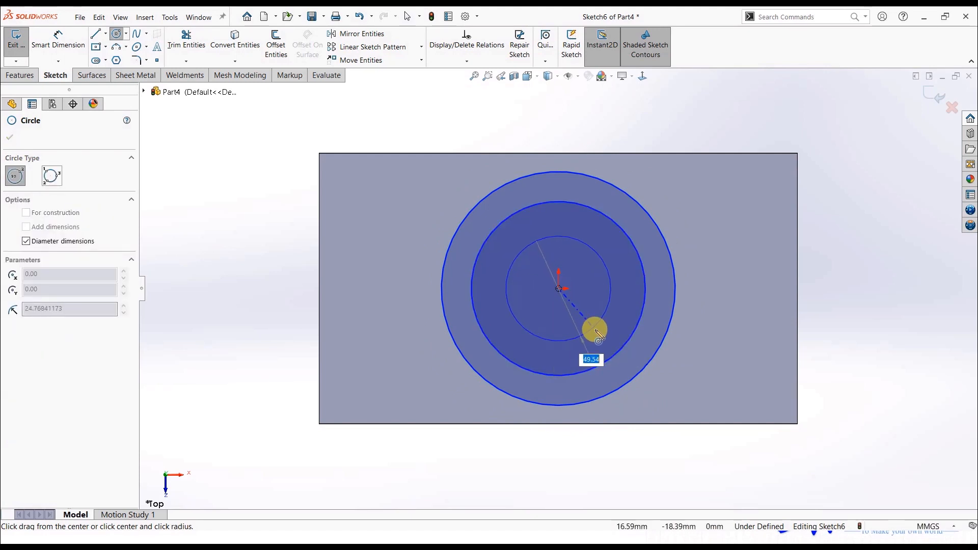
left_click(594, 328)
left_click(564, 294)
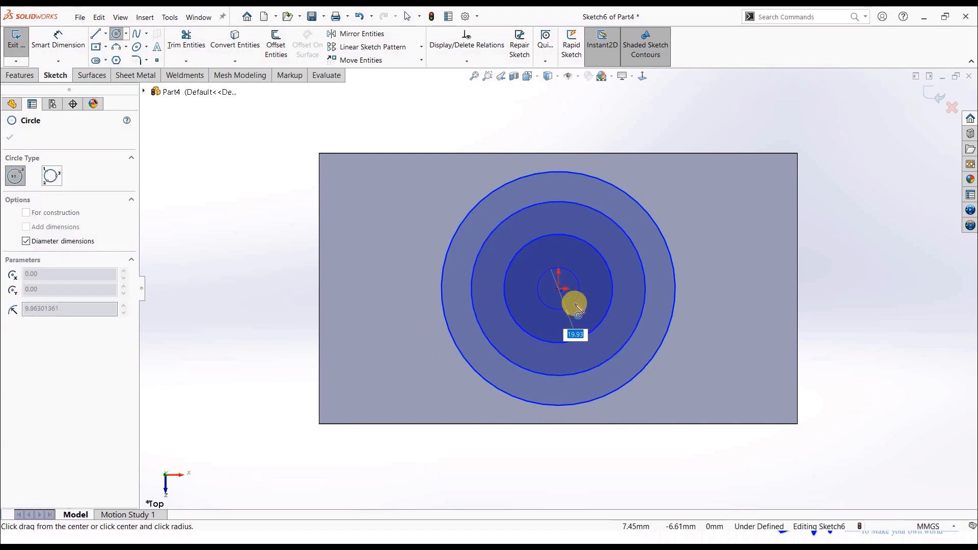
left_click(575, 305)
Step: Draw a horizontal line about 110 mm long through the origin, spanning the outer circle
left_click(96, 34)
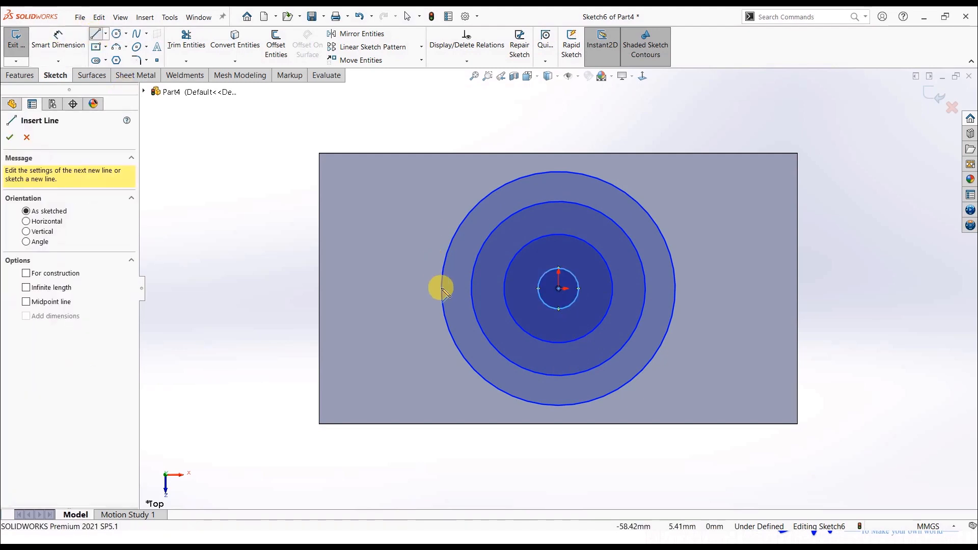
left_click(442, 289)
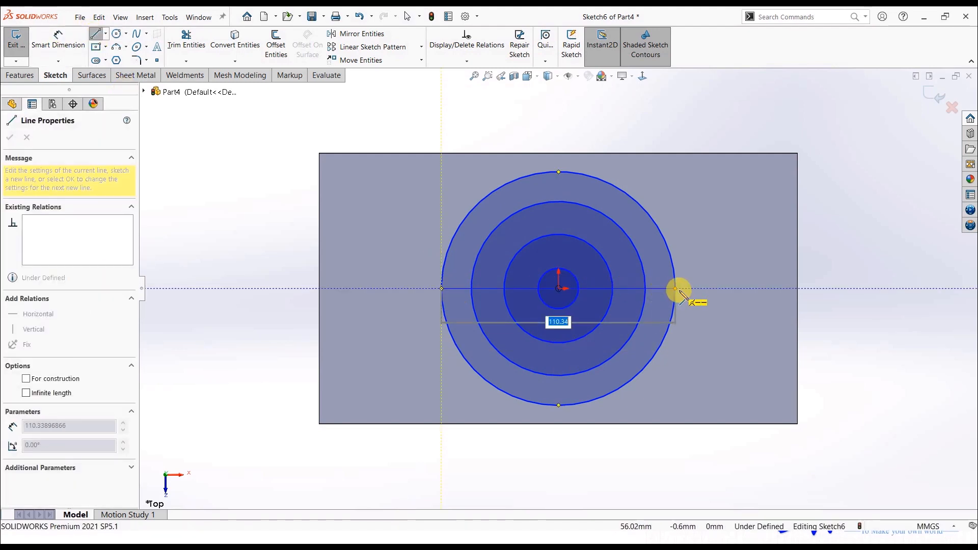
double_click(678, 289)
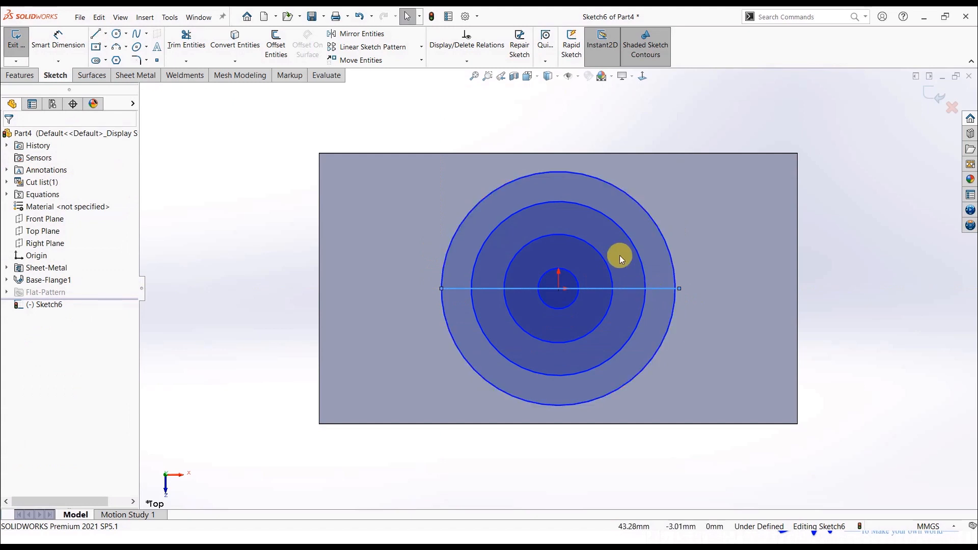
Step: Draw a vertical line through the origin and a diagonal line about 110 mm long near it, both spanning the outer circle
left_click(558, 171)
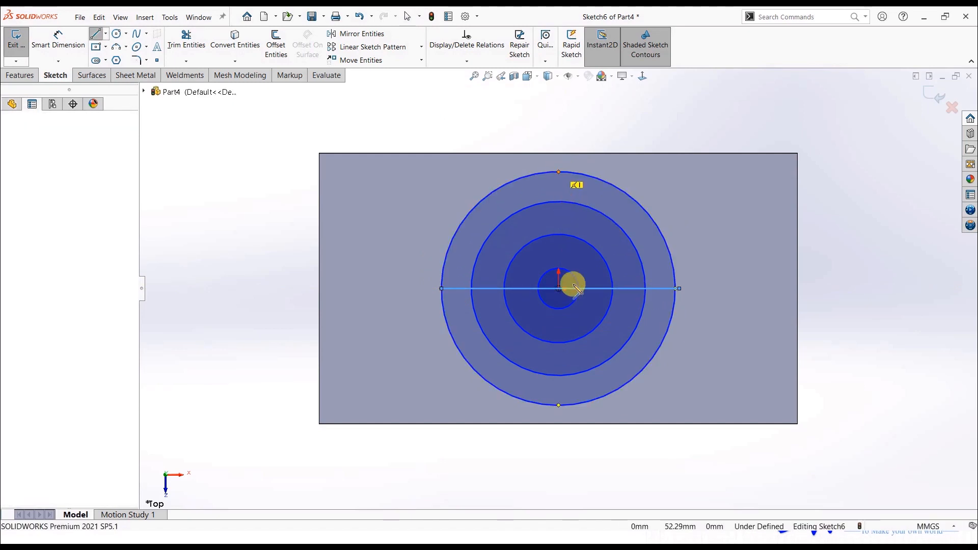
double_click(559, 405)
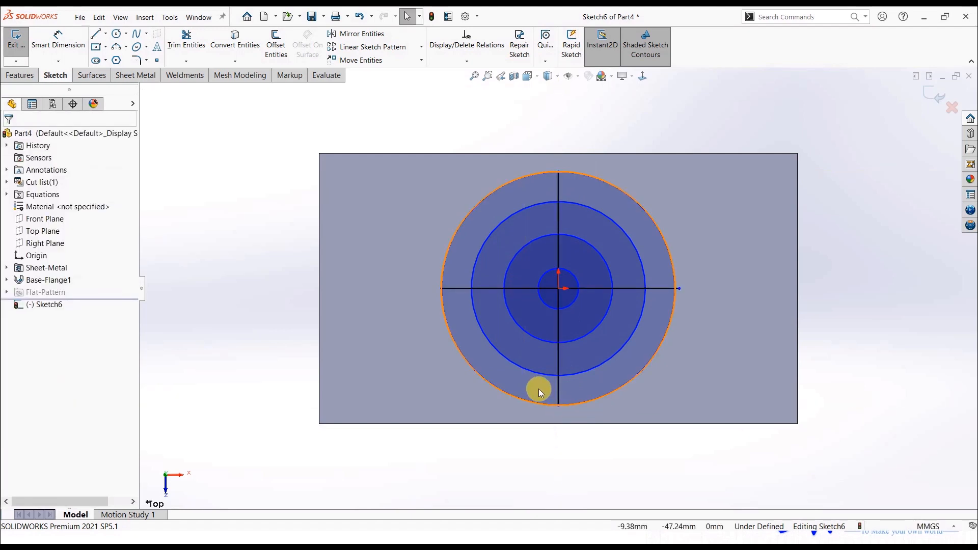
left_click(631, 380)
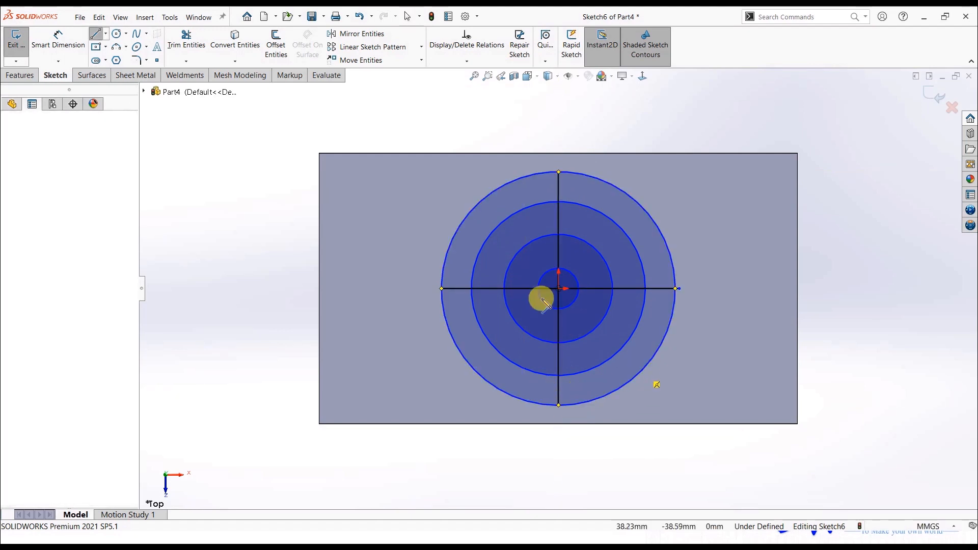
double_click(482, 204)
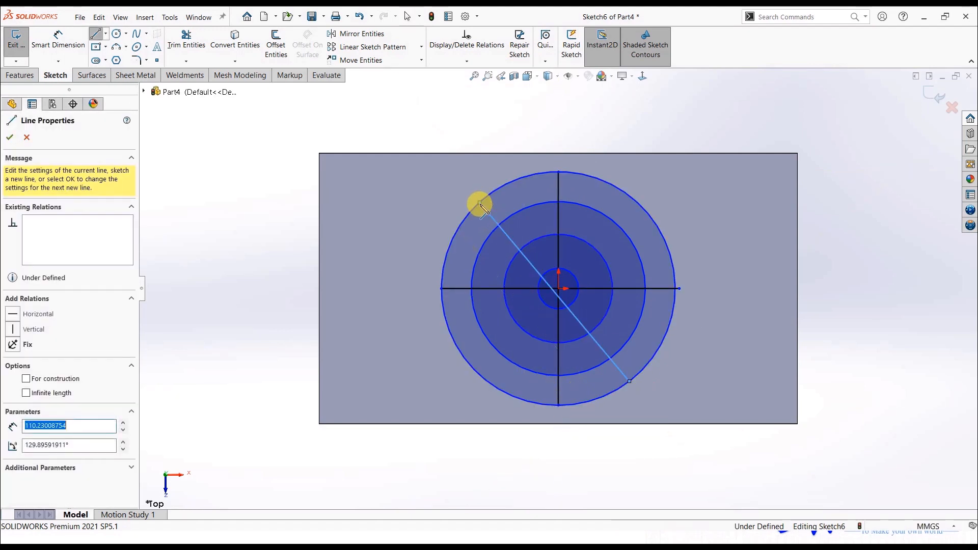
key("Escape")
Step: Make the diagonal line coincident with the origin and pull its lower end slightly outward to enlarge the outer circle
left_click(570, 306)
left_click(560, 292)
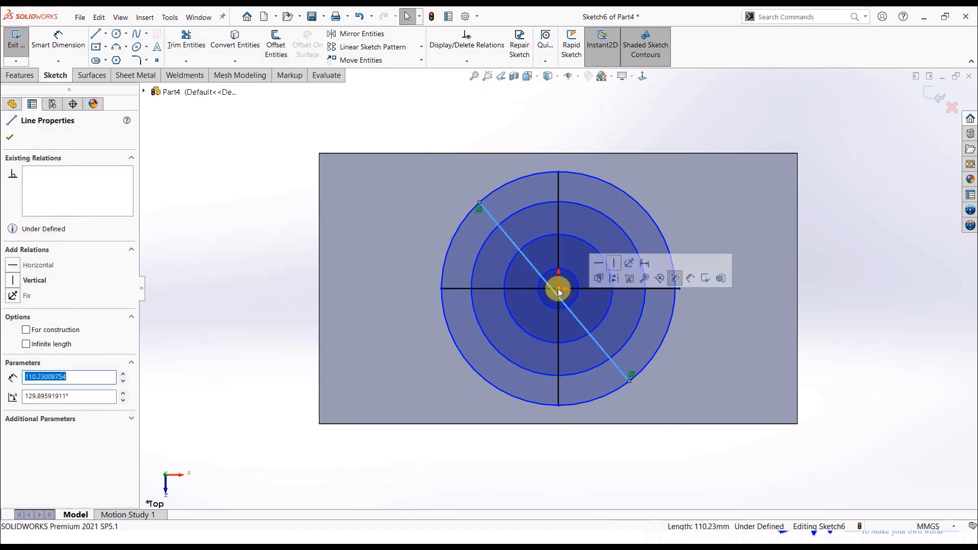
left_click(558, 289, "ctrl")
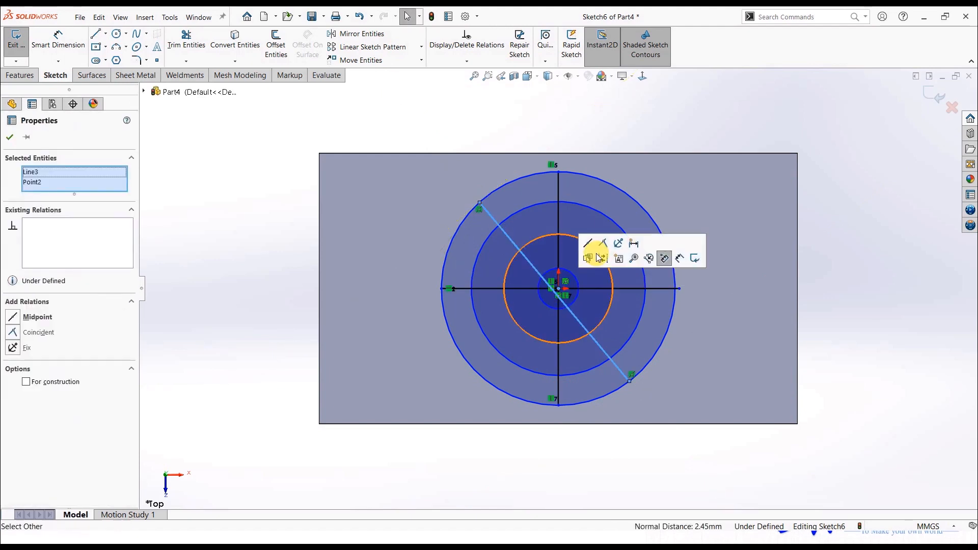
left_click(605, 244)
left_click(821, 339)
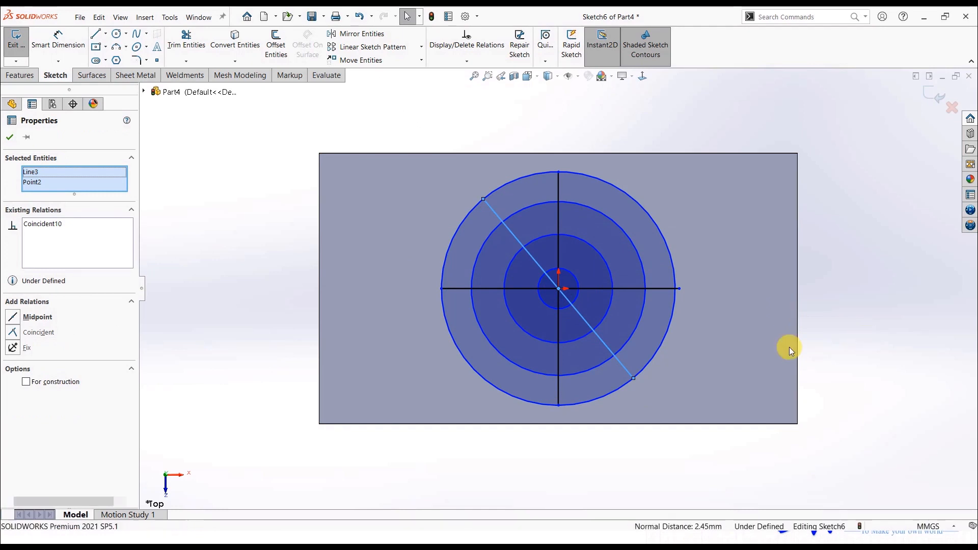
mouse_move(649, 373)
left_mouse_down()
mouse_move(655, 365)
mouse_move(647, 372)
left_mouse_up()
left_click(858, 359)
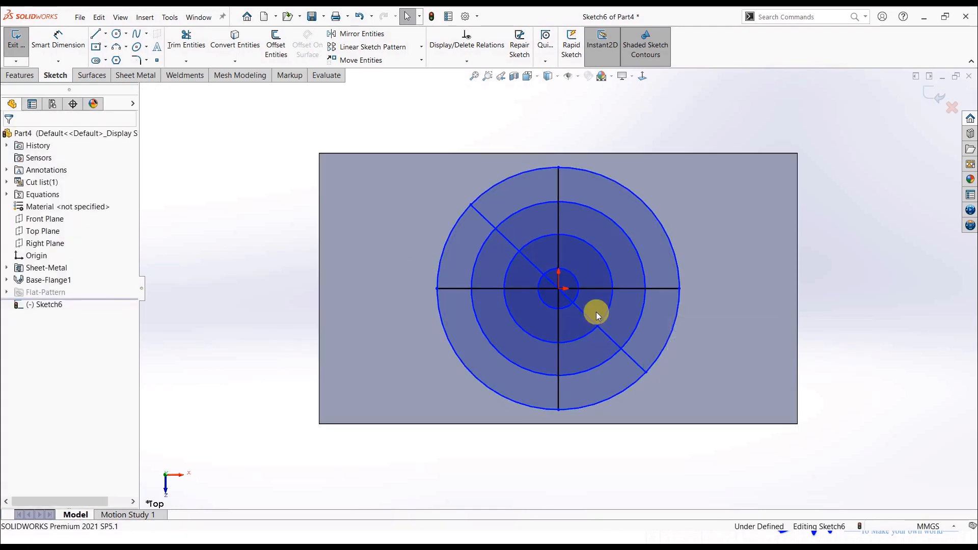
Step: Exit the sketch and start a Vent feature with the outermost circle as its boundary
left_click(16, 40)
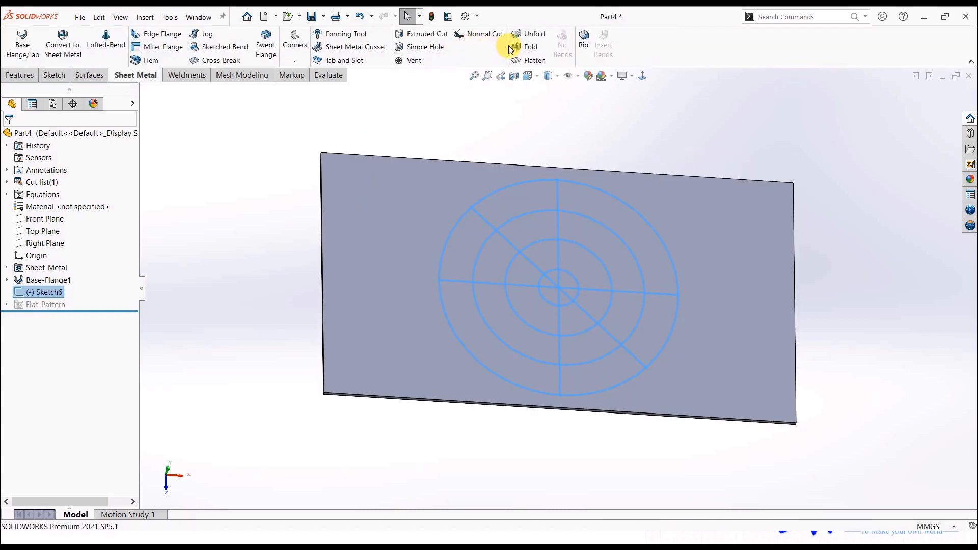
left_click(426, 63)
left_click(474, 213)
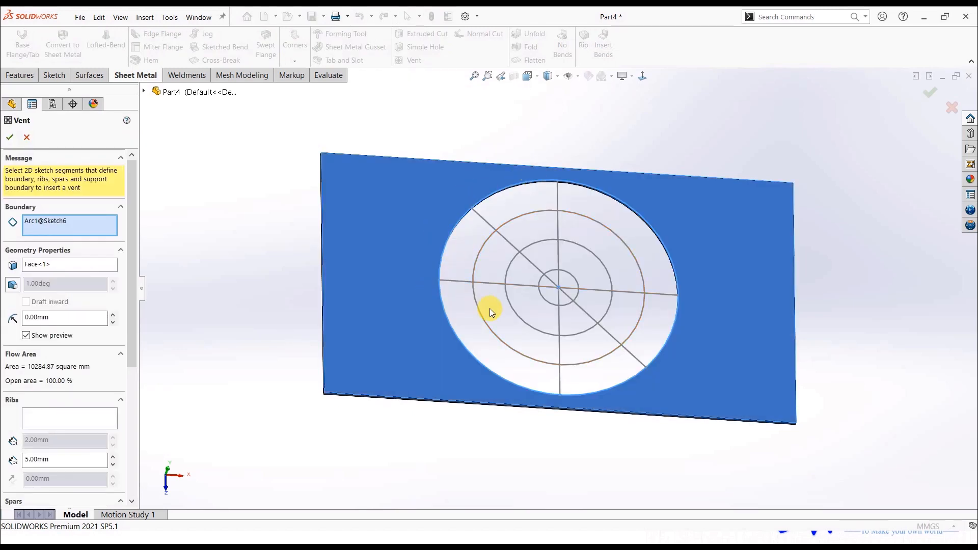
Step: Add the horizontal, vertical and diagonal sketch lines as vent ribs and set the rib width to 2 mm
middle_click_drag(490, 308, 459, 225)
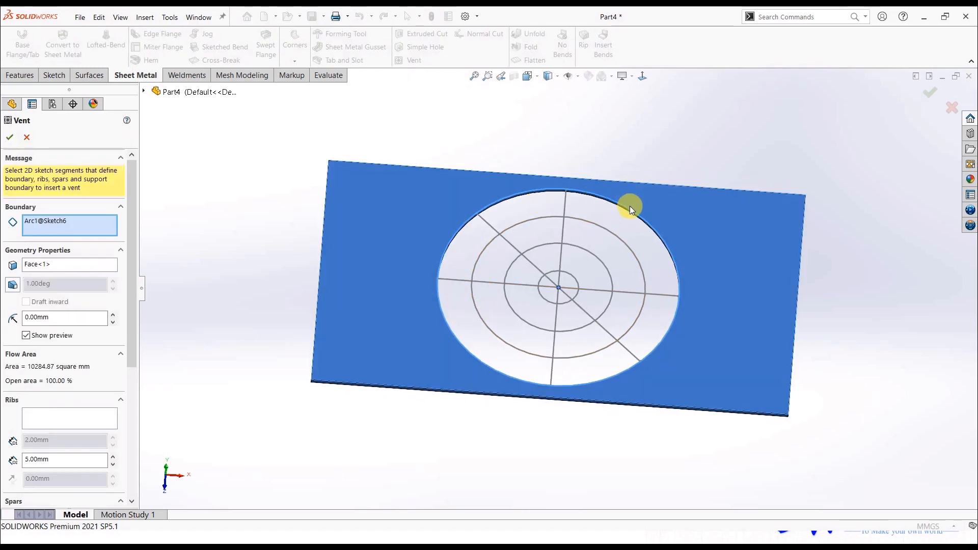
scroll(630, 206, "down", 2)
left_click(77, 423)
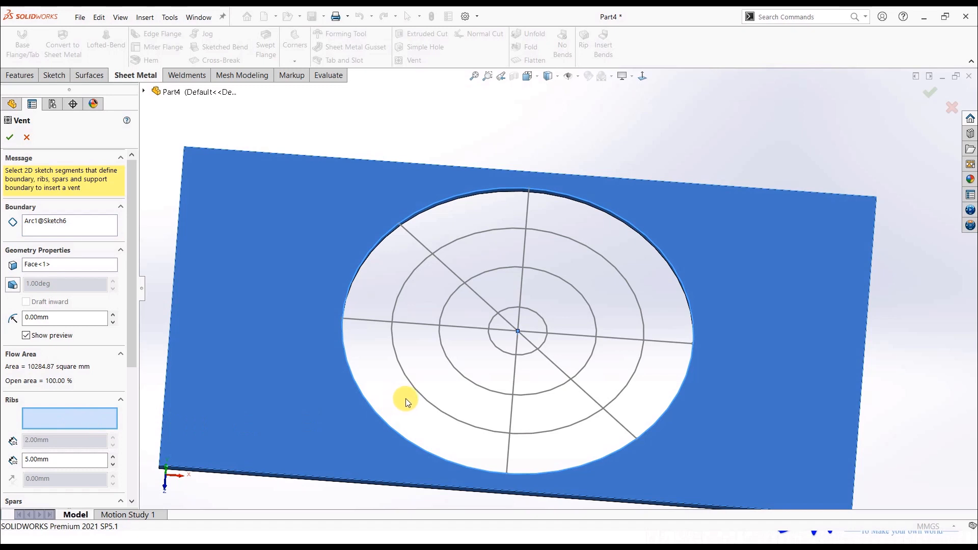
left_click(421, 328)
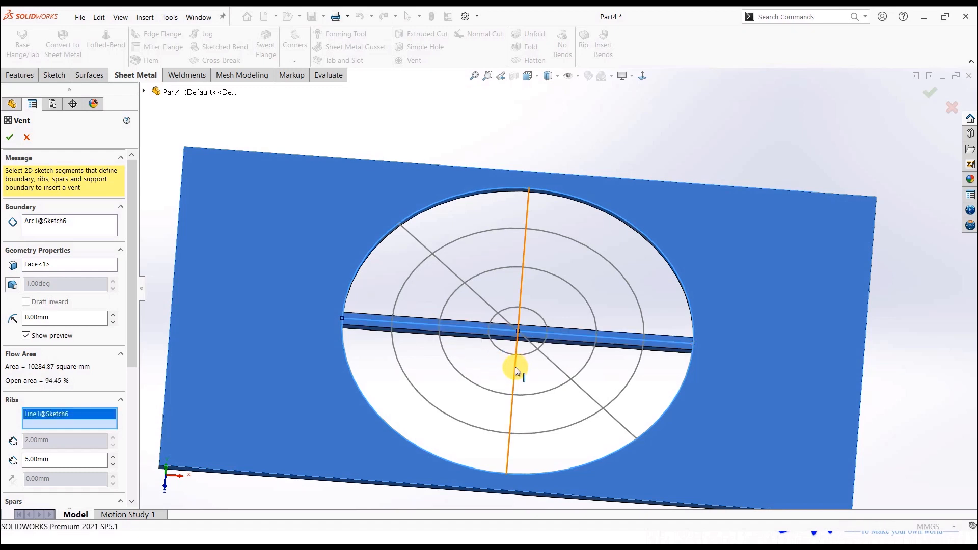
left_click(513, 367)
left_click(552, 361)
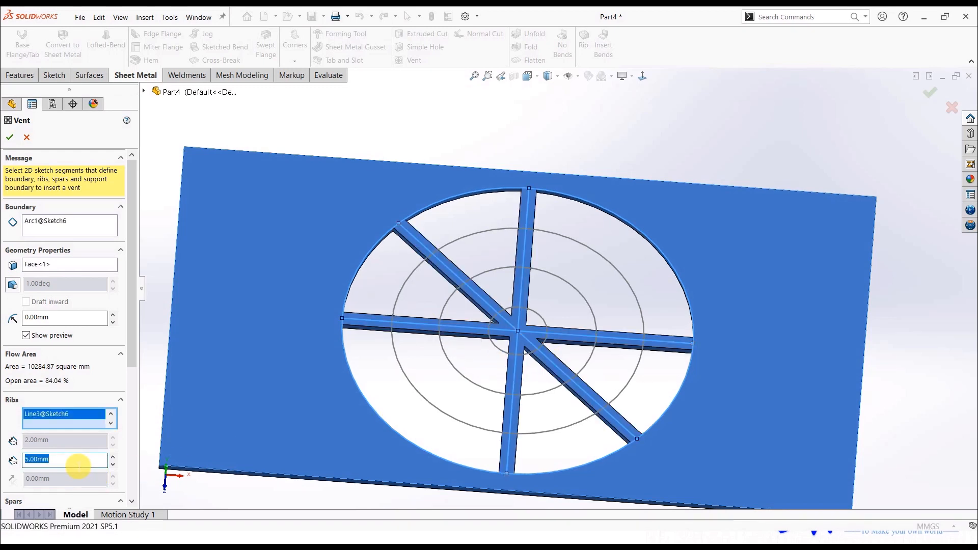
key("Return")
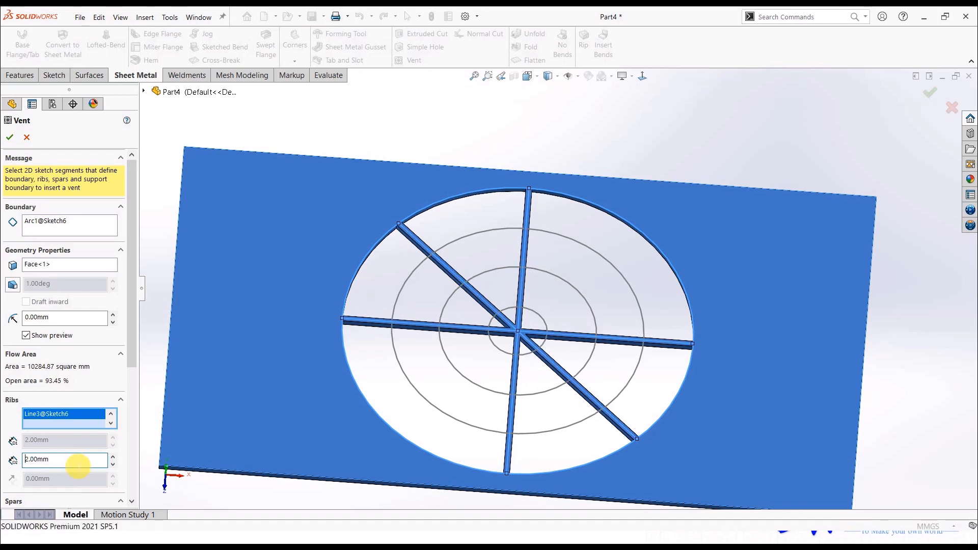
Step: Add the two middle circles as vent spars with a width of 2 mm
scroll(131, 368, "down", 3)
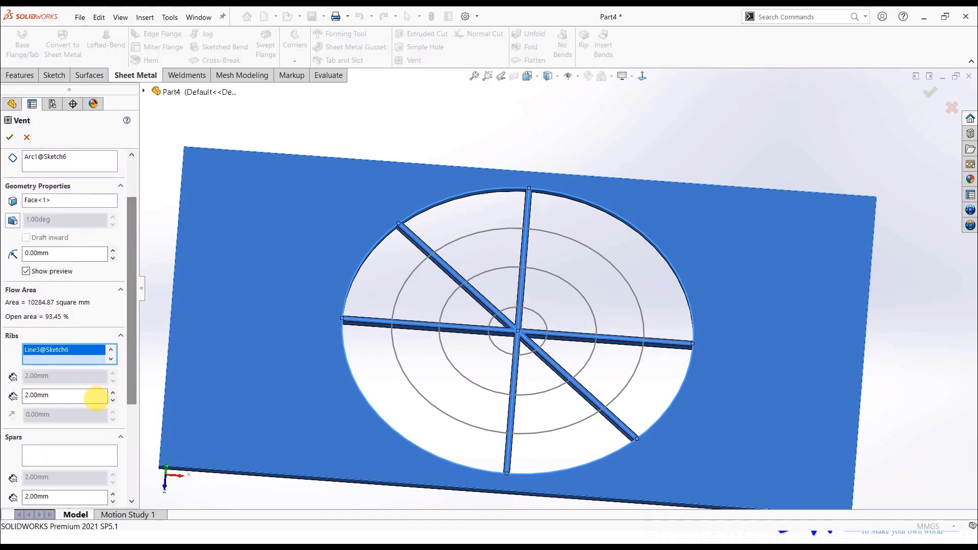
middle_click_drag(335, 410, 344, 362)
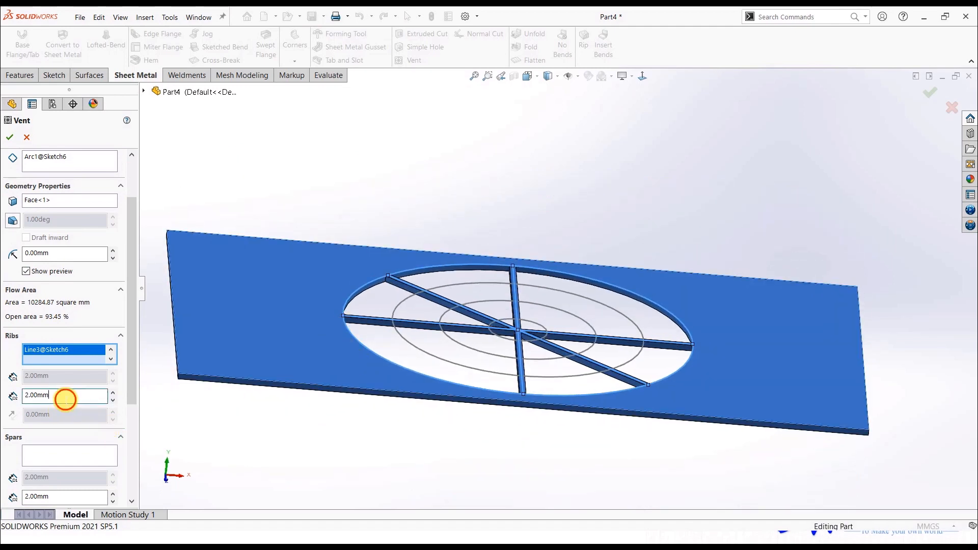
middle_click_drag(414, 331, 332, 376)
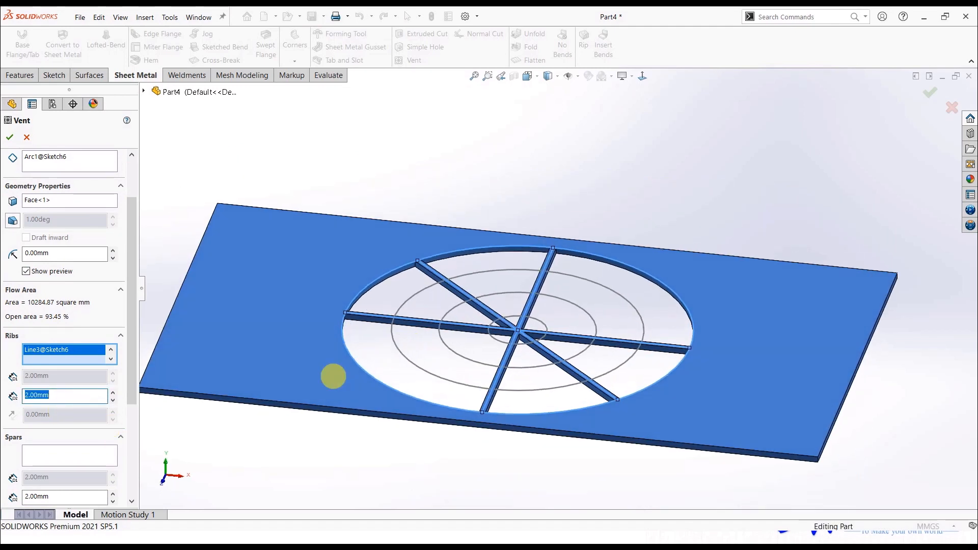
left_click(96, 455)
left_click(412, 365)
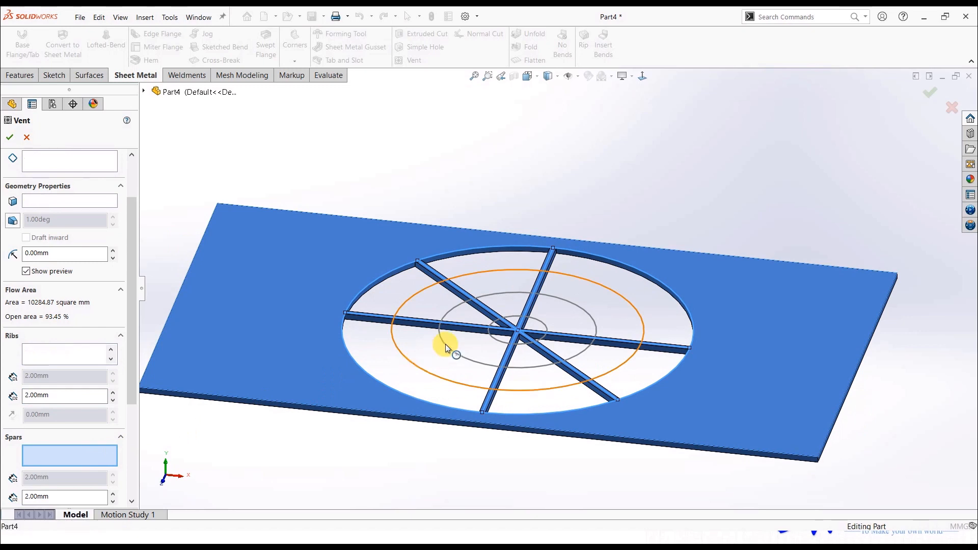
left_click(448, 350)
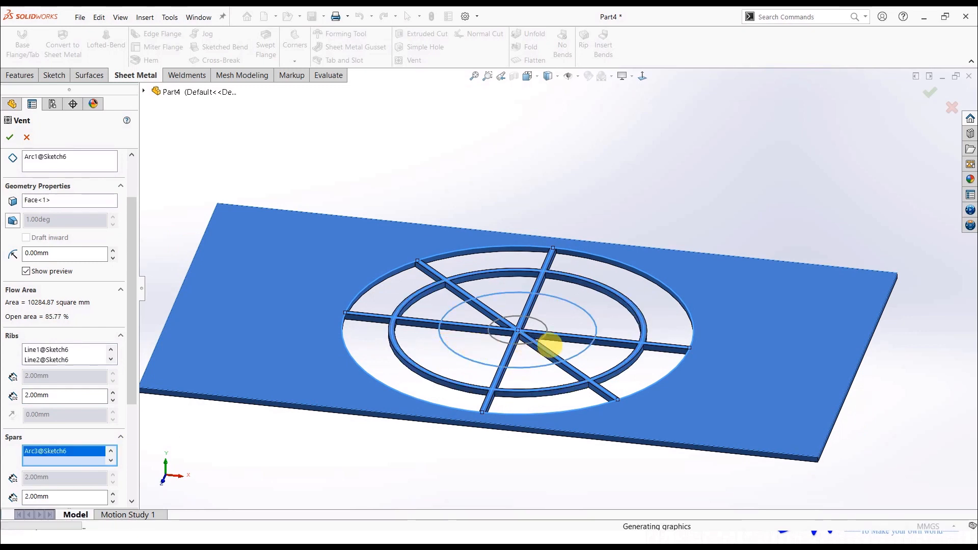
Step: Use the smallest circle as the vent's fill-in boundary and complete the vent
scroll(545, 342, "down", 1)
left_click_drag(134, 397, 137, 448)
left_click(70, 465)
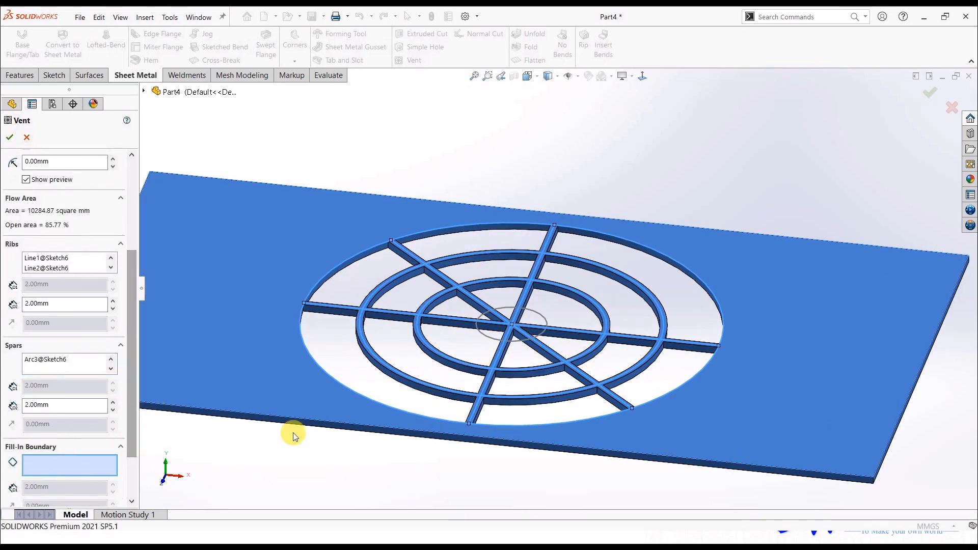
left_click(481, 333)
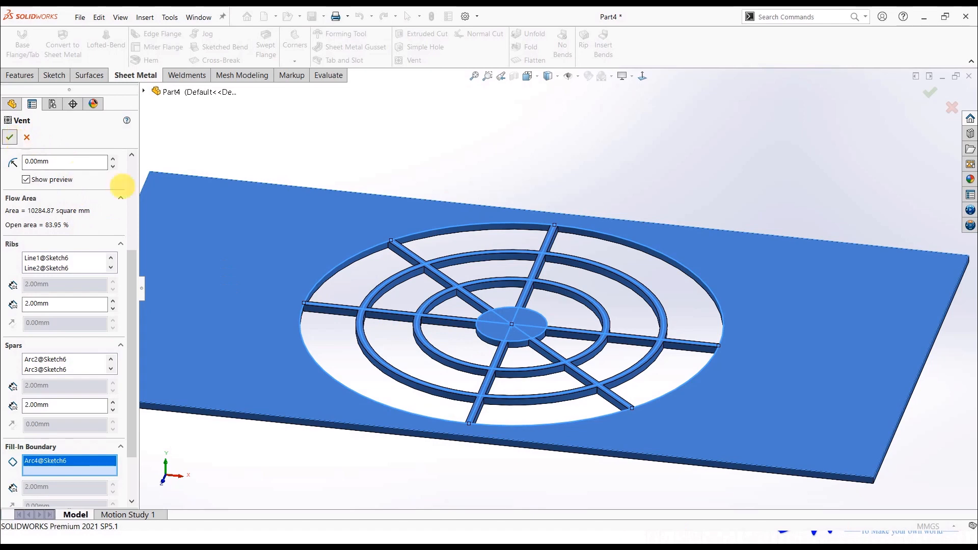
key("Return")
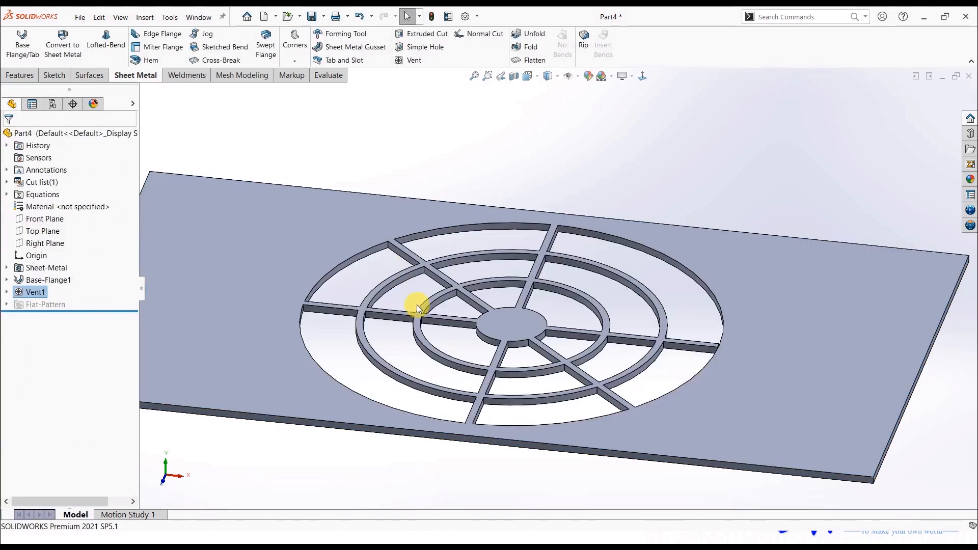
middle_click_drag(416, 305, 411, 433)
scroll(403, 386, "up", 3)
middle_click_drag(484, 366, 550, 279)
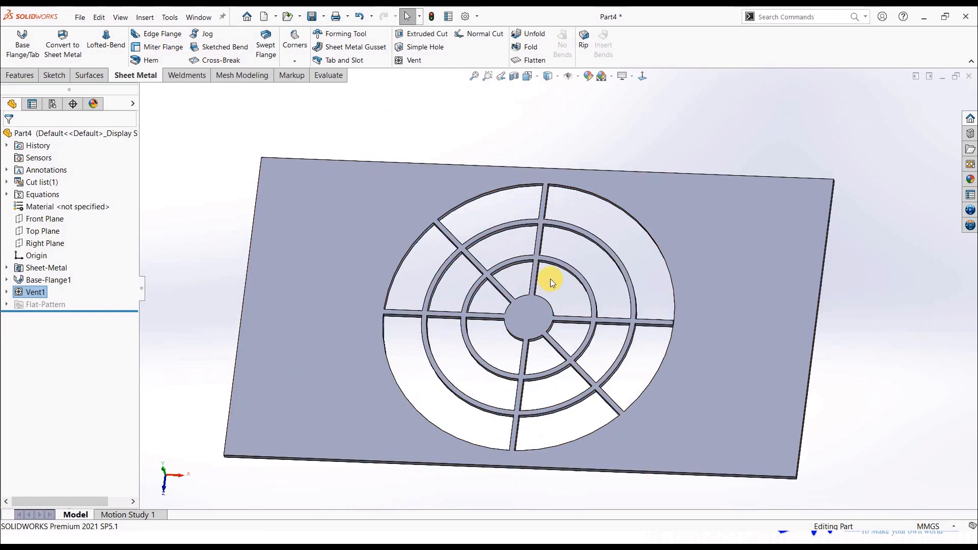
scroll(550, 279, "down", 2)
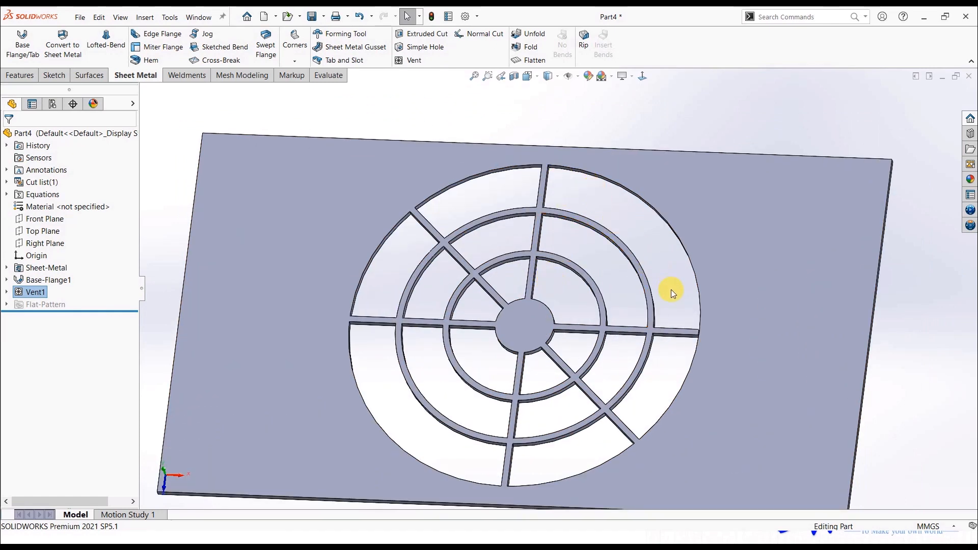
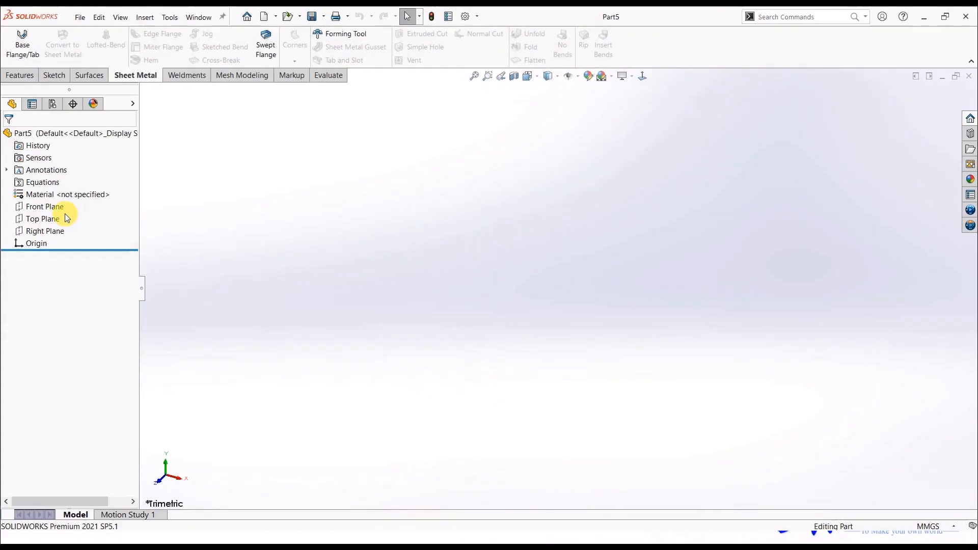
Step: Sketch an open profile on the Front Plane: a slanted line down near the origin, a horizontal line about 137 mm long and a tangent arc curving upward
left_click(54, 206)
left_click(60, 192)
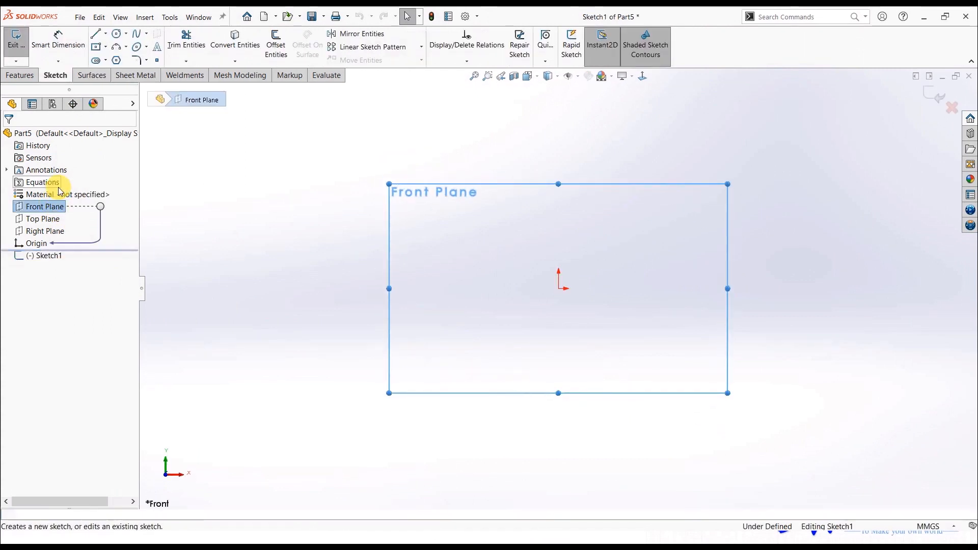
left_click(96, 34)
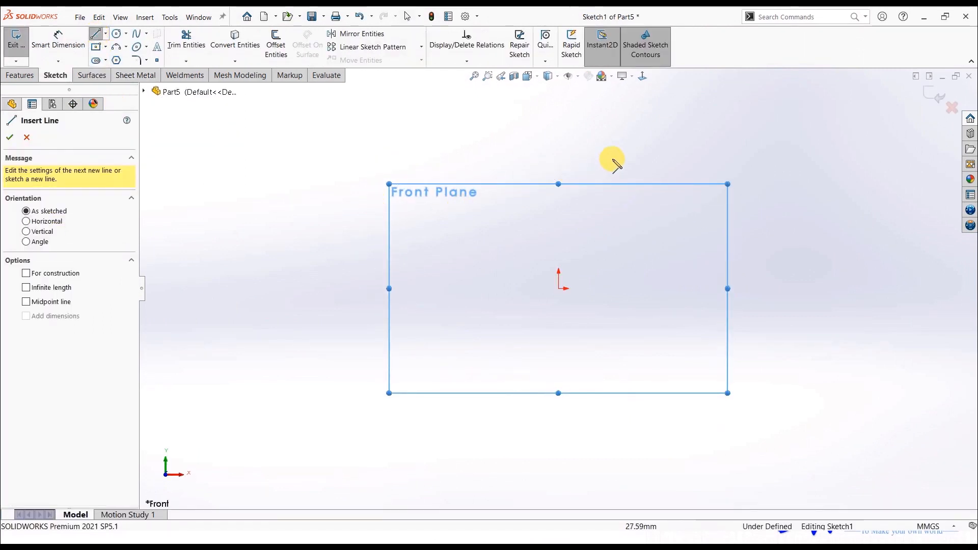
mouse_move(614, 156)
left_mouse_down()
mouse_move(546, 279)
mouse_move(824, 296)
left_mouse_up()
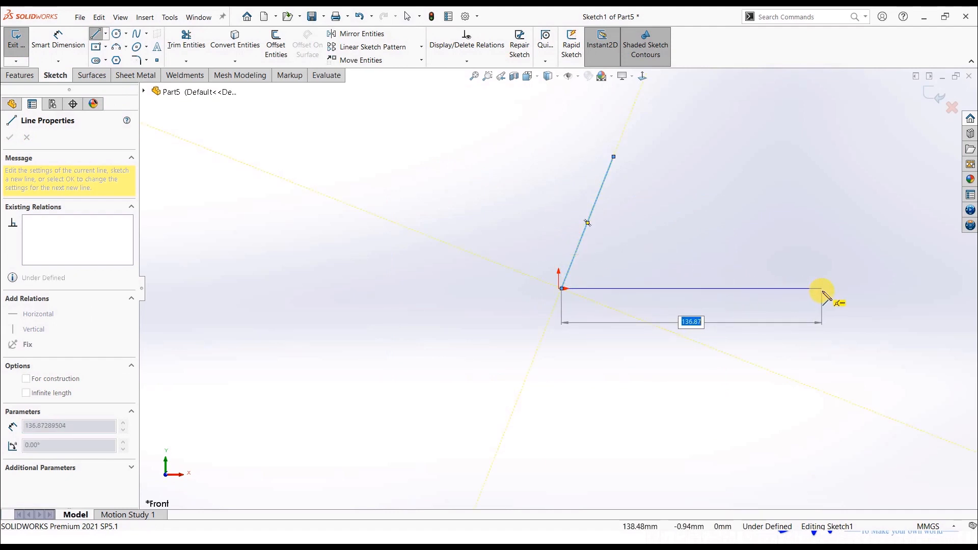
left_click(822, 291)
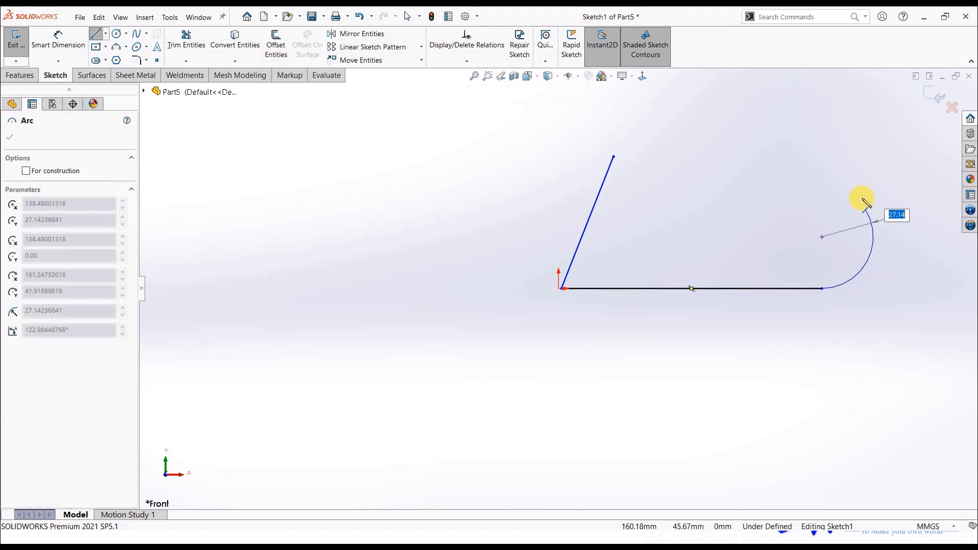
left_click(868, 166)
key("Escape")
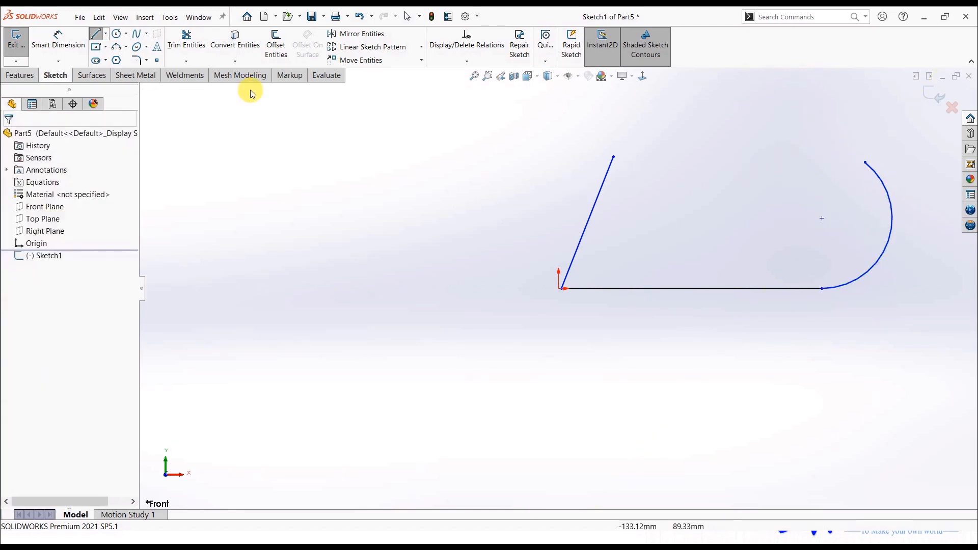
Step: Finish the profile sketch and start a base flange from it with a blind depth of 50 mm
left_click(15, 39)
left_click(123, 75)
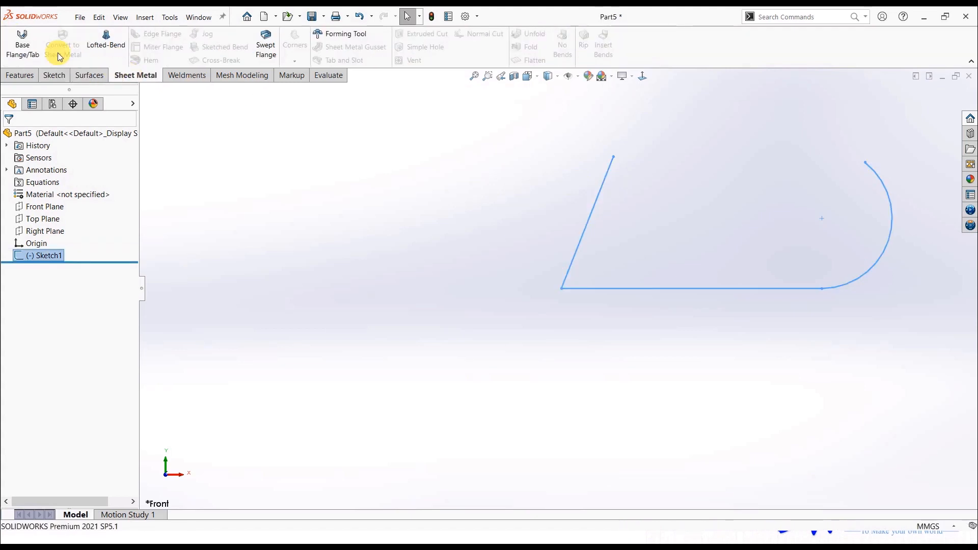
left_click(23, 44)
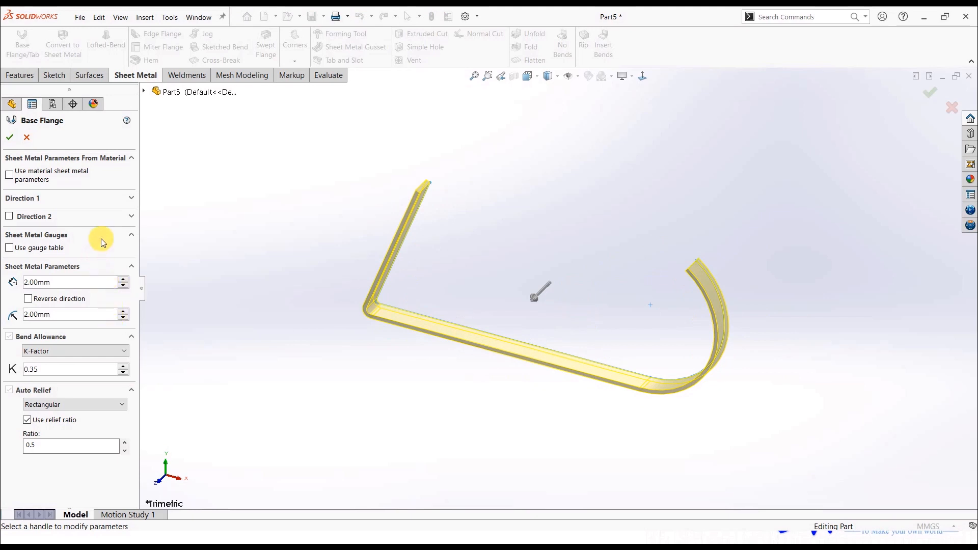
left_click(131, 200)
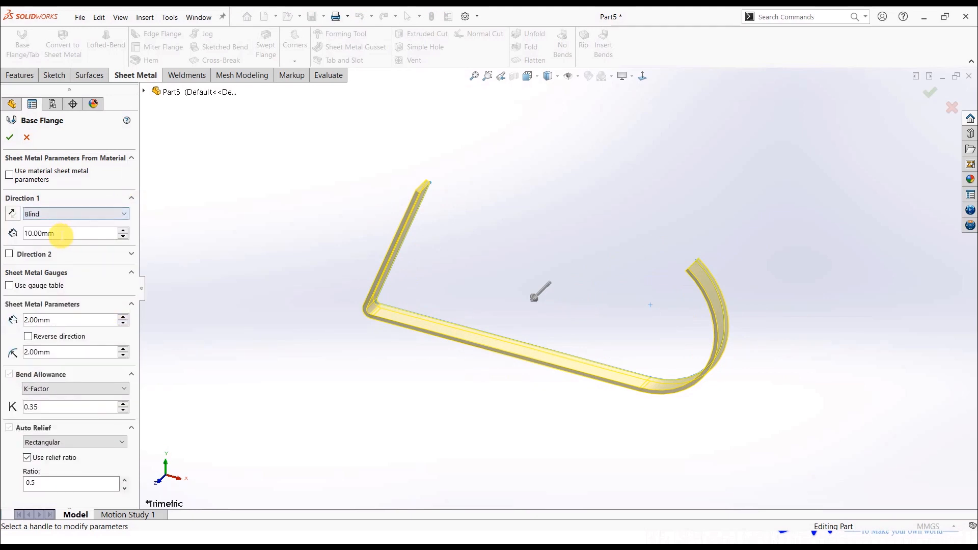
left_click(124, 234)
left_click(124, 234)
left_click(124, 235)
left_click(124, 234)
Step: Make the base flange extend from the Mid Plane with a total depth of 100 mm and complete it
left_click(111, 212)
left_click(75, 256)
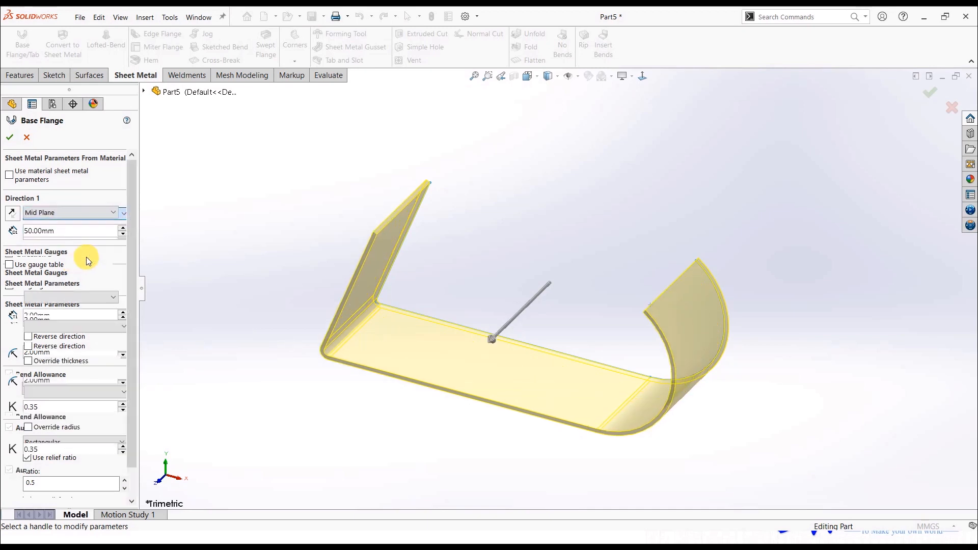
left_click(123, 228)
left_click(123, 228)
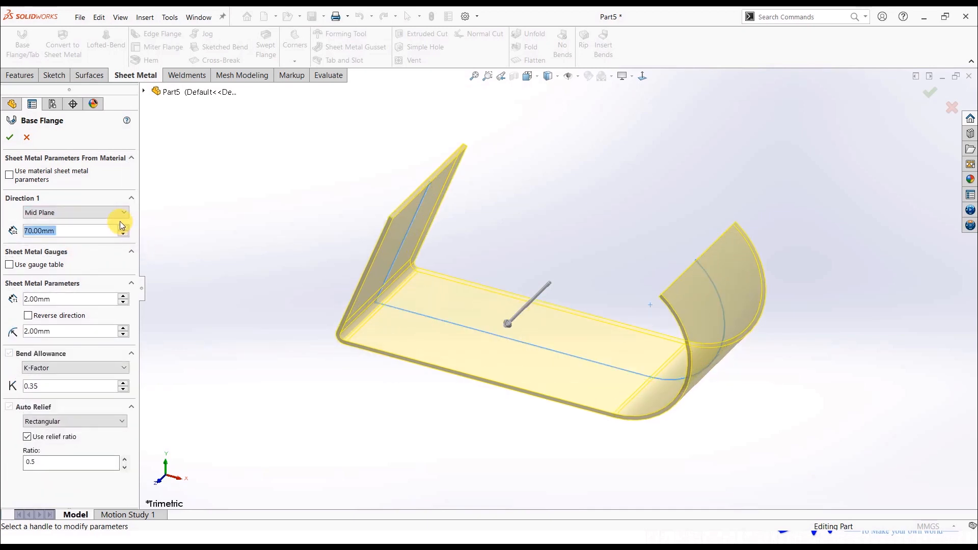
left_click(122, 227)
left_click(122, 228)
left_click(123, 227)
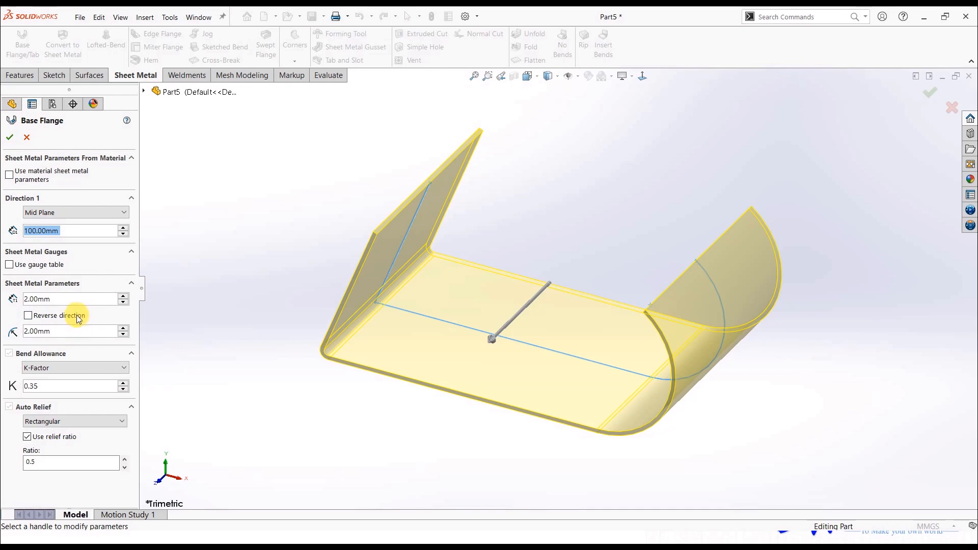
left_click(7, 137)
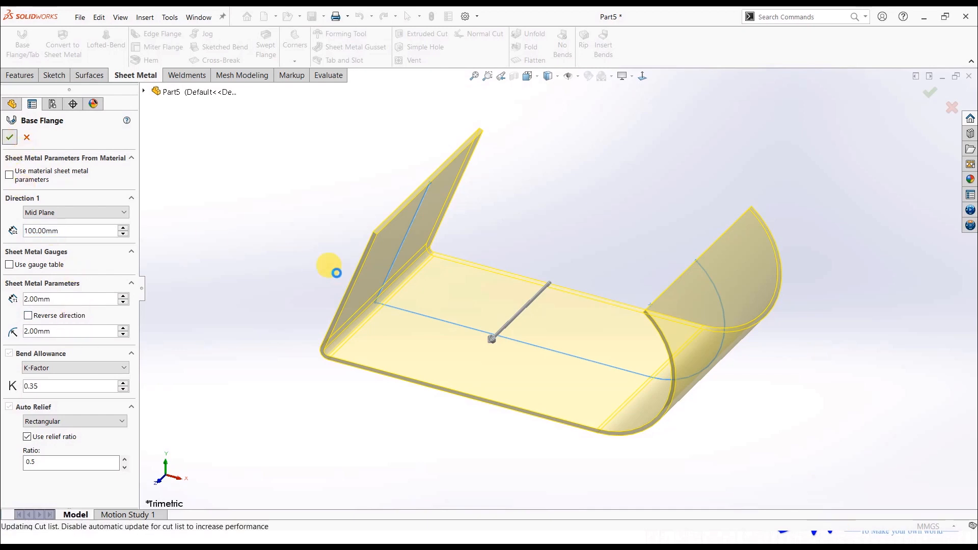
Step: On the Right Plane, sketch a hexagon around an inscribed circle about 36.5 mm in diameter, above and to one side of the origin
middle_click_drag(447, 306, 476, 321)
left_click(527, 255)
middle_click_drag(528, 253, 498, 267)
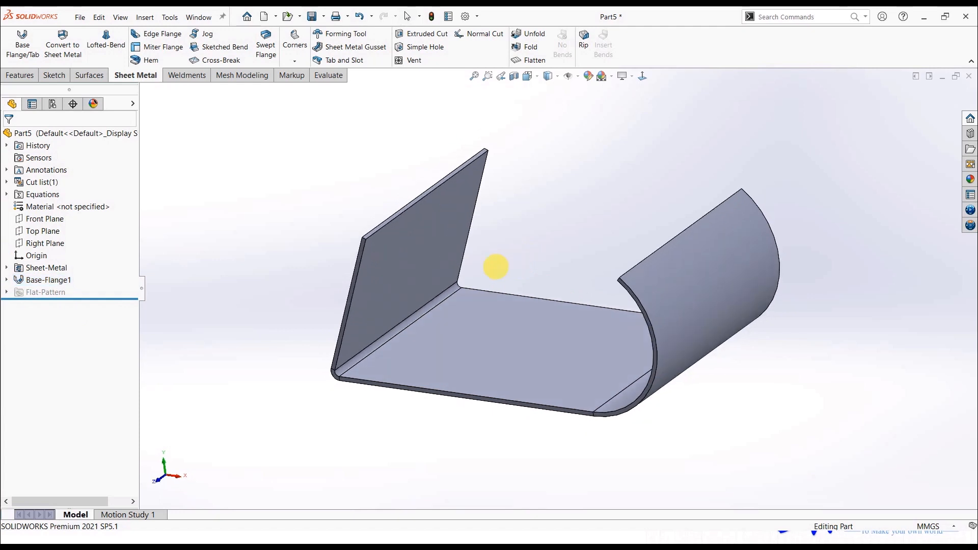
left_click(45, 243)
left_click(42, 224)
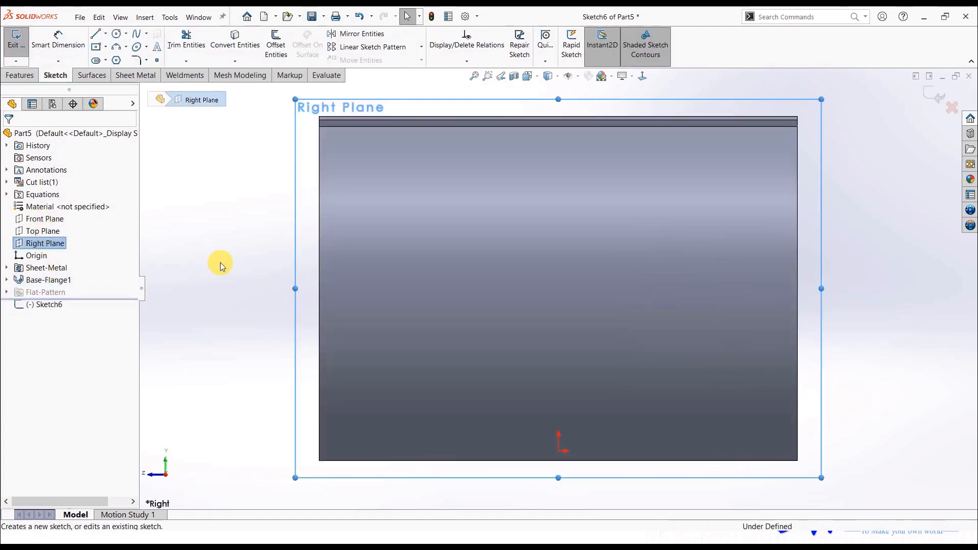
left_click(117, 61)
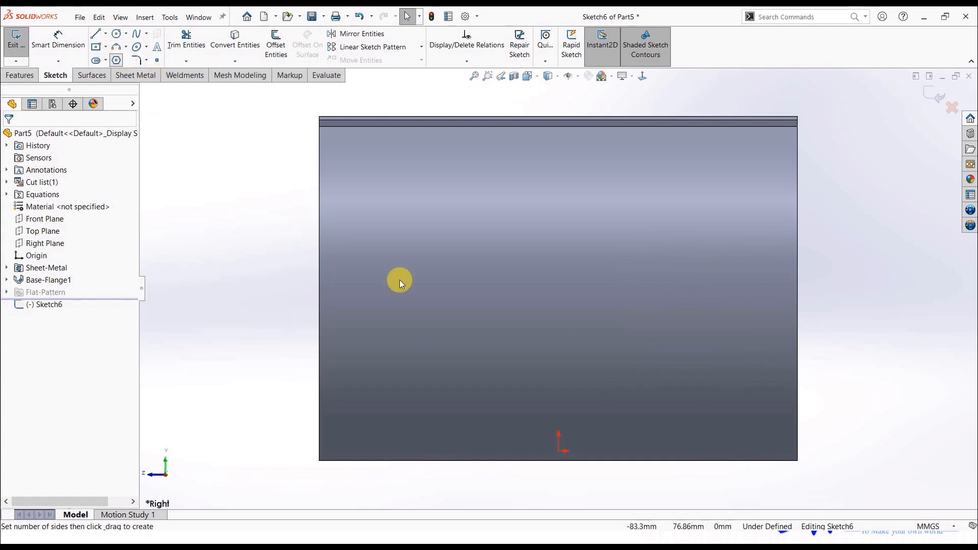
left_click(452, 281)
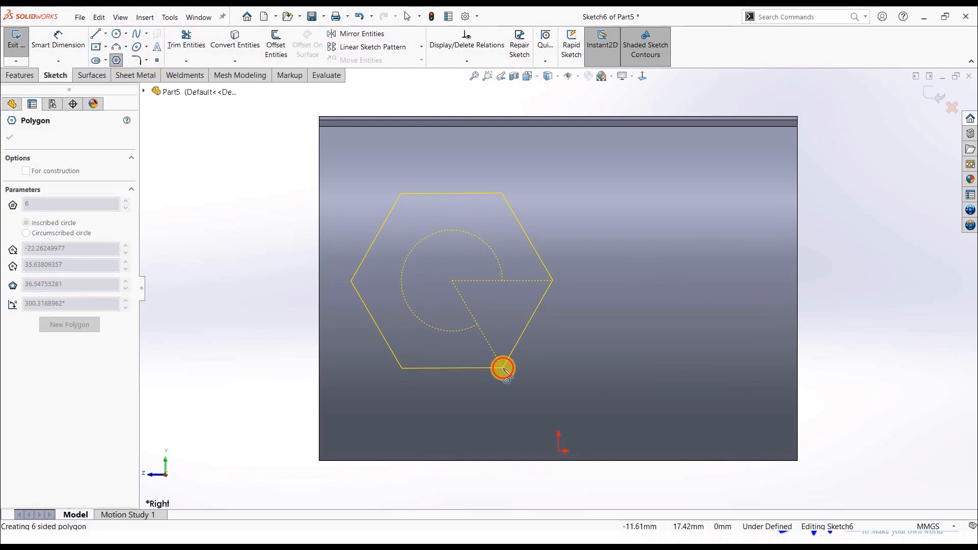
left_click(502, 368)
Step: Sketch a center rectangle about 29.4 mm wide and 39.2 mm high beside the hexagon and finish the sketch
left_click(97, 48)
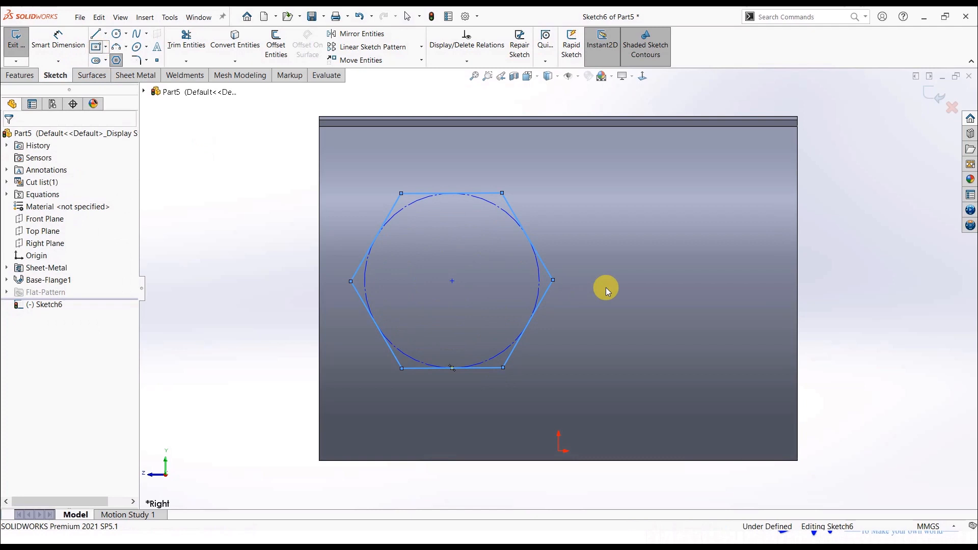
left_click(669, 274)
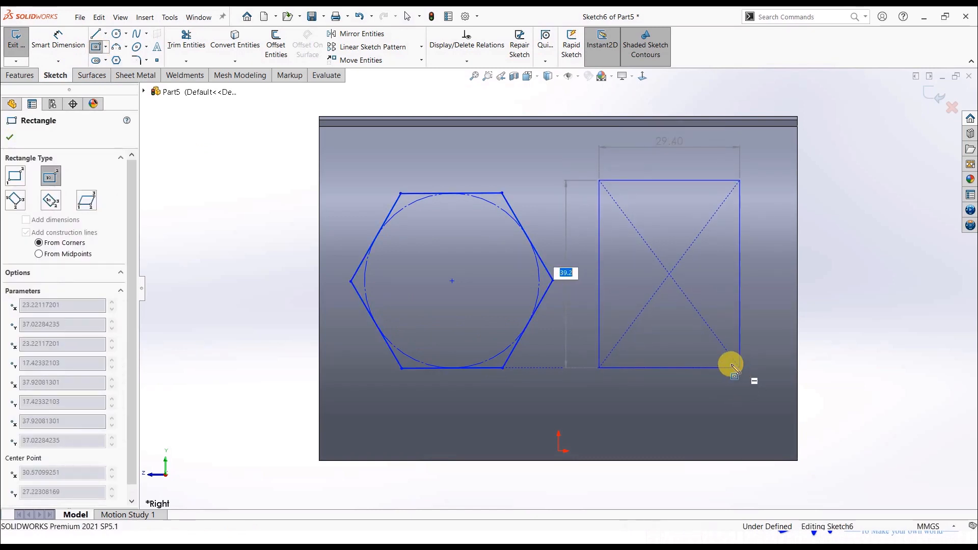
left_click(740, 367)
key("Escape")
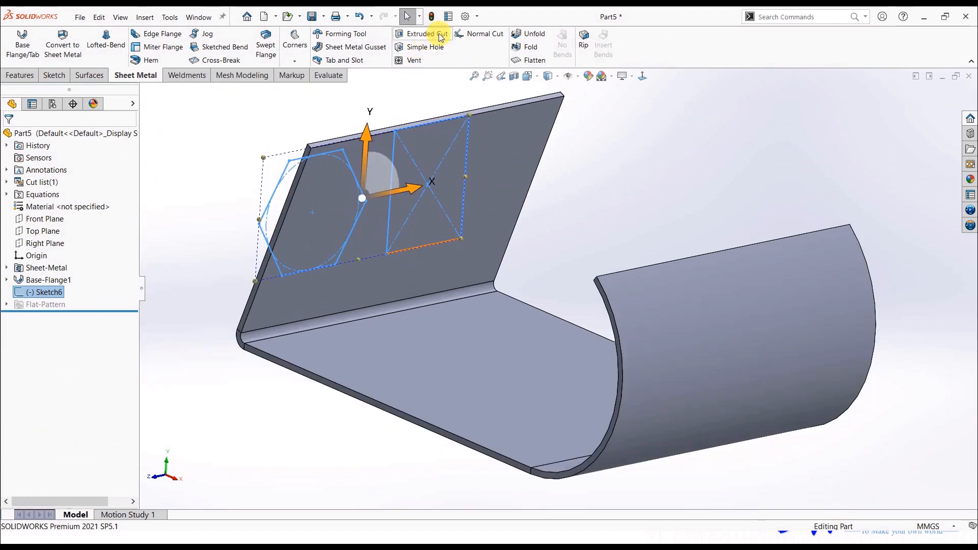
Step: Cut the hexagon and rectangle Through All - Both directions with the Normal cut option turned off
left_click(441, 35)
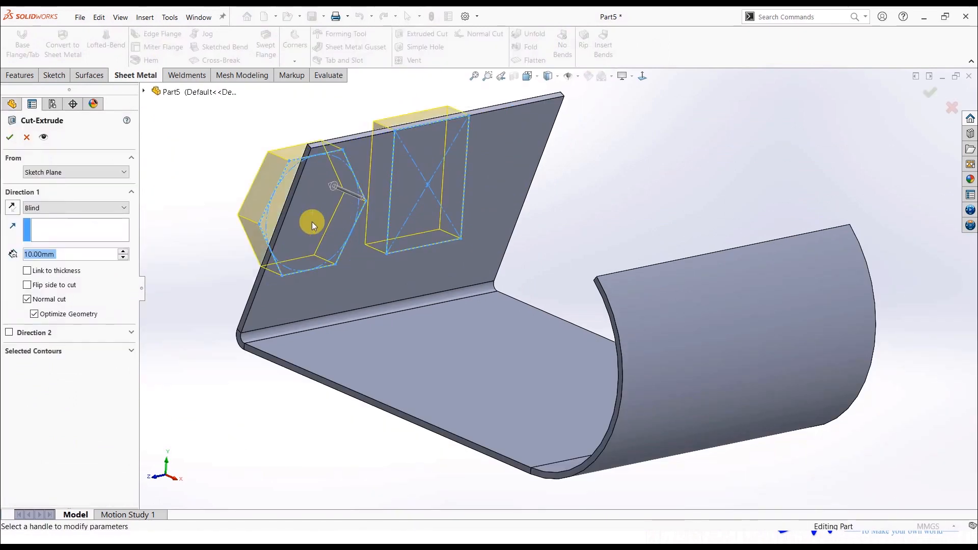
right_click(210, 155)
left_click(229, 308)
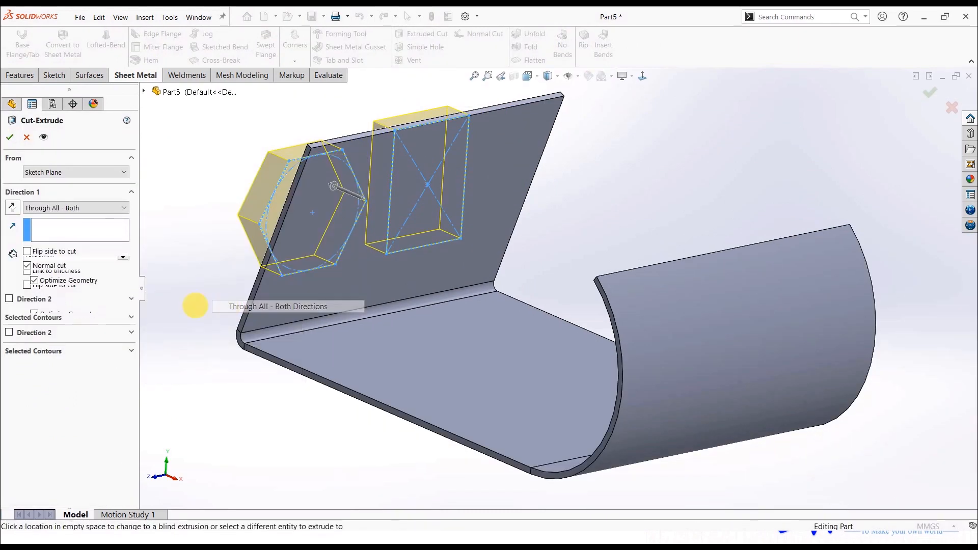
left_click(45, 270)
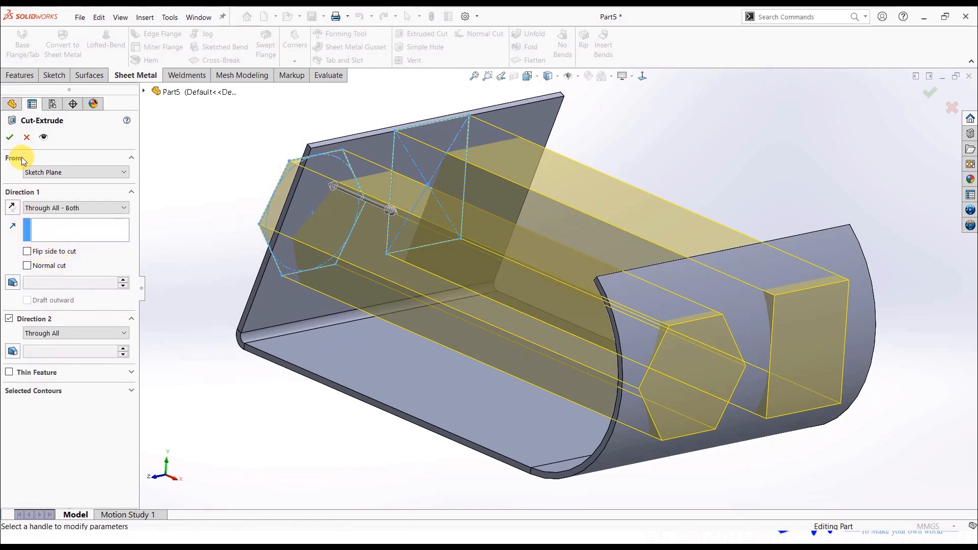
left_click(11, 138)
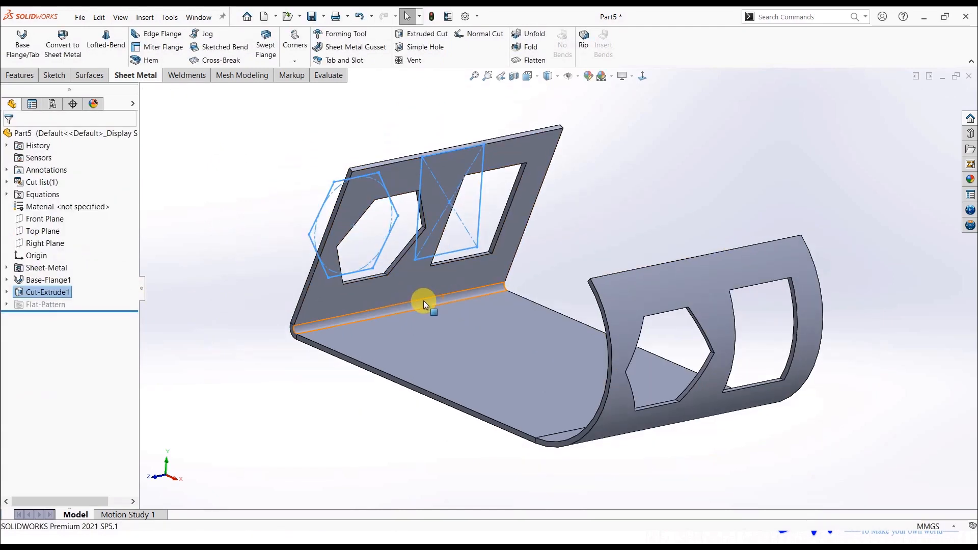
Step: Flatten the sheet metal part and view its large flat face straight on
left_click(481, 314)
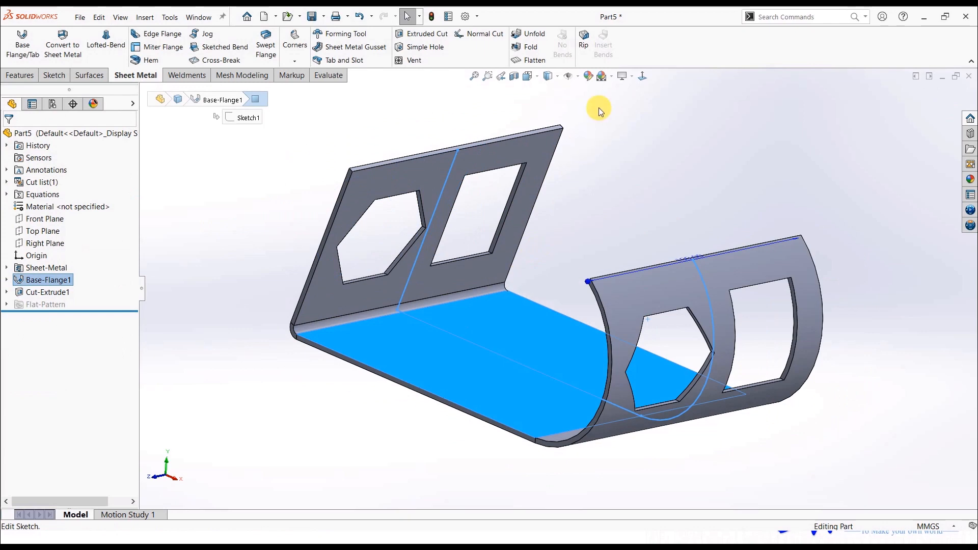
left_click(547, 63)
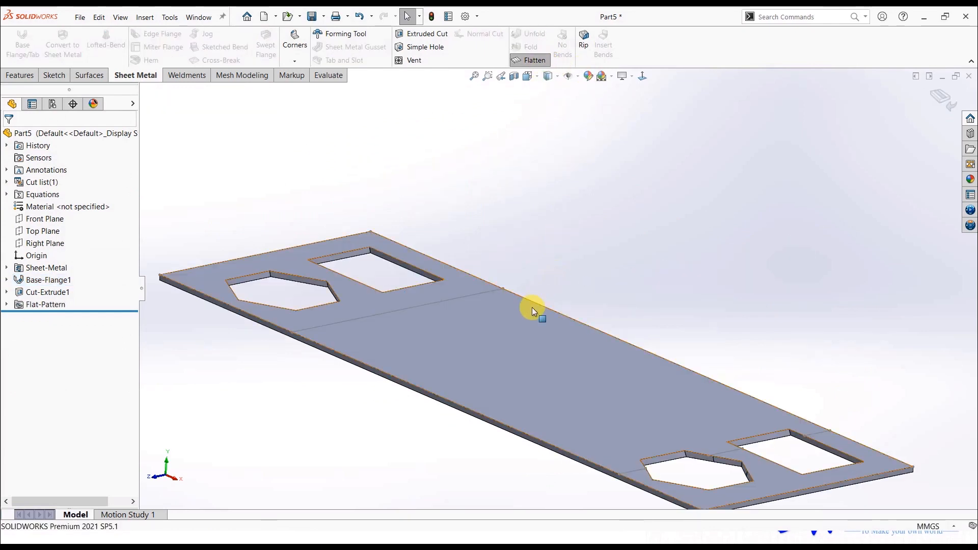
left_click(532, 307)
left_click(642, 74)
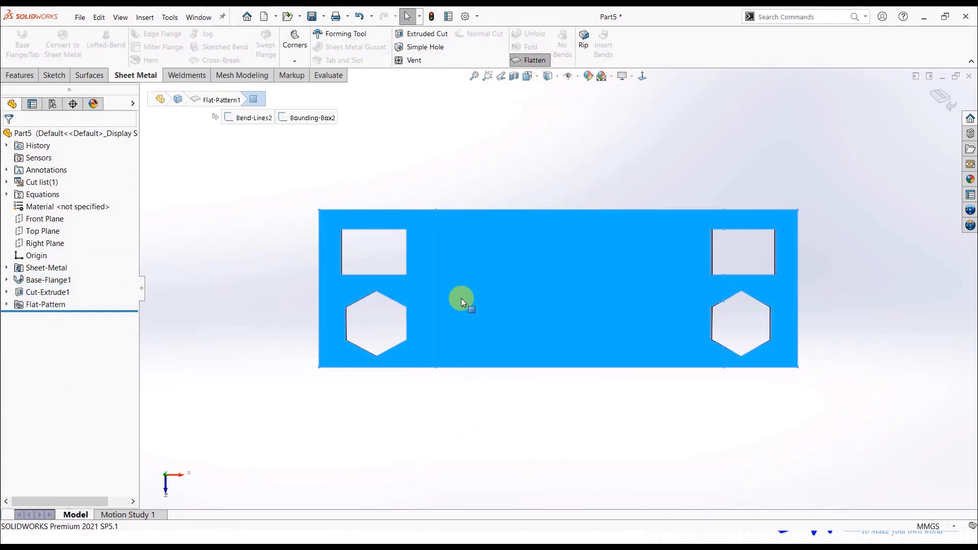
Step: Examine the side walls of the hexagonal cutout near the slanted wall's end of the flat pattern
scroll(348, 311, "down", 2)
left_click(347, 317)
scroll(308, 326, "down", 3)
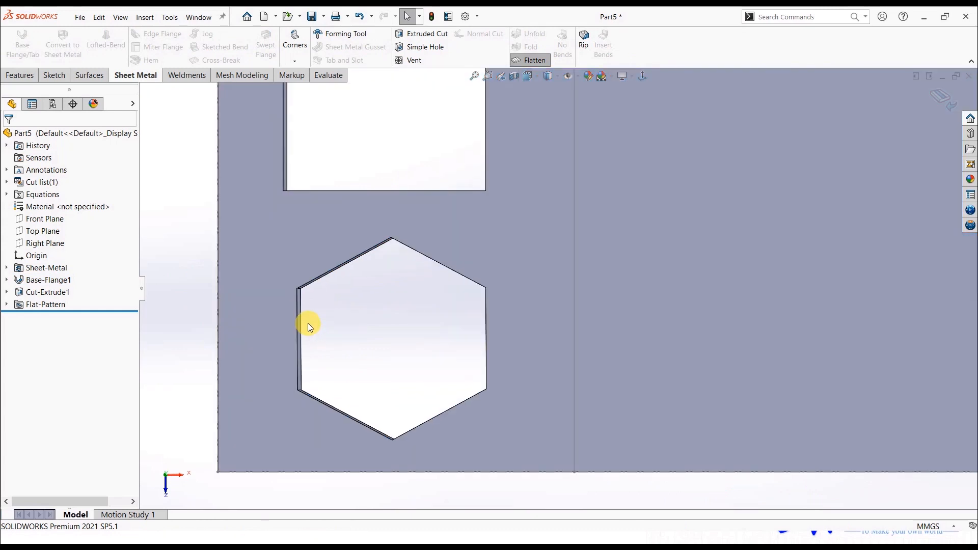
scroll(328, 261, "down", 3)
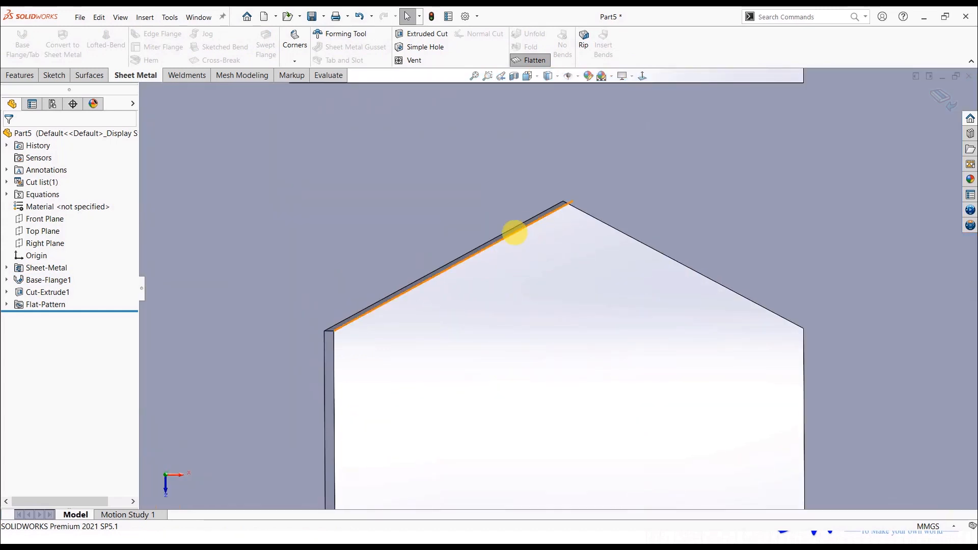
scroll(332, 356, "up", 3)
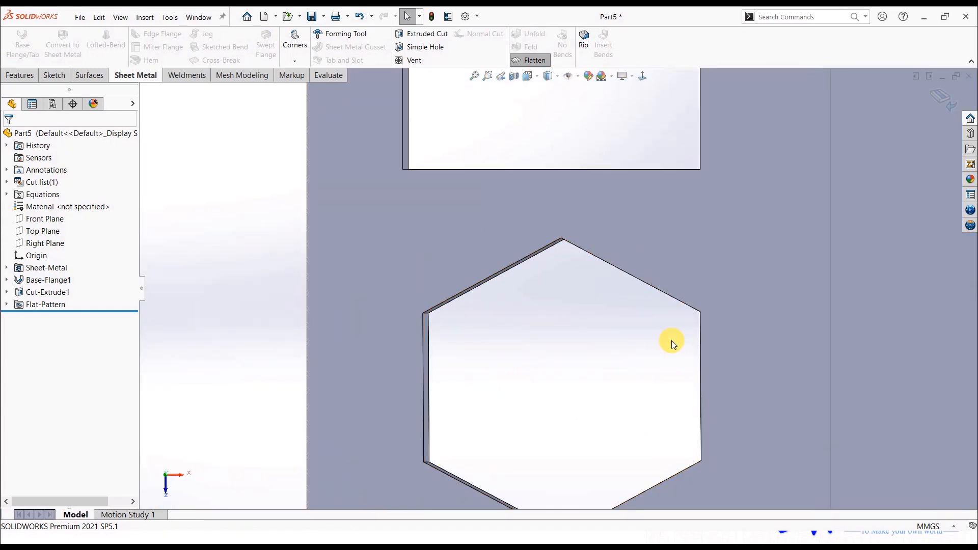
middle_click_drag(671, 344, 695, 343)
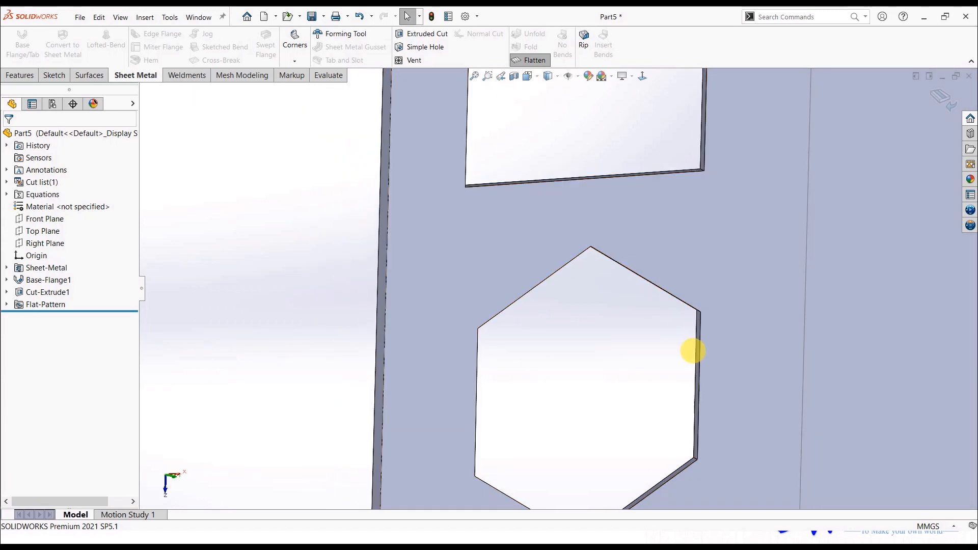
scroll(693, 350, "up", 6)
Step: Inspect the whole flat pattern straight on and at an angle, and return the part to its folded state
left_click(692, 351)
left_click(643, 77)
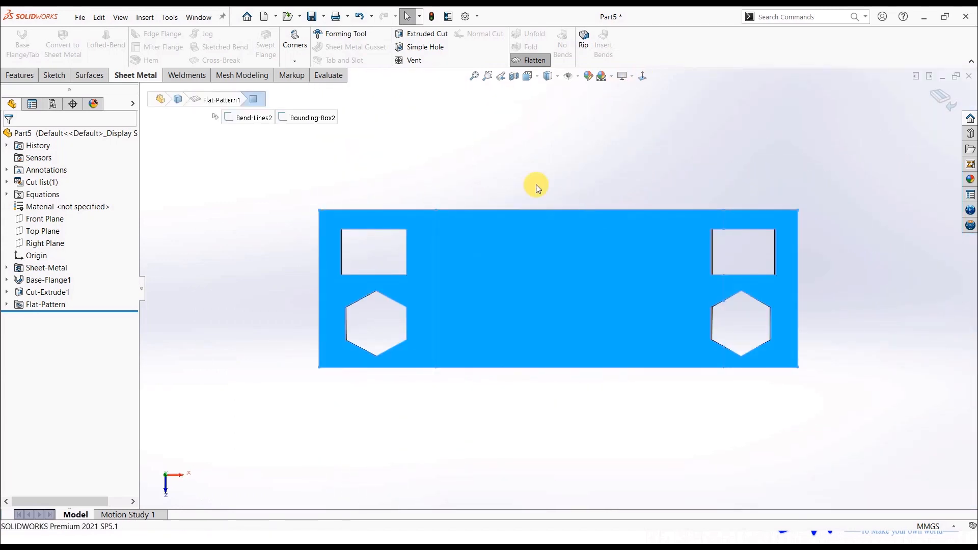
left_click(538, 188)
middle_click_drag(526, 249, 633, 219)
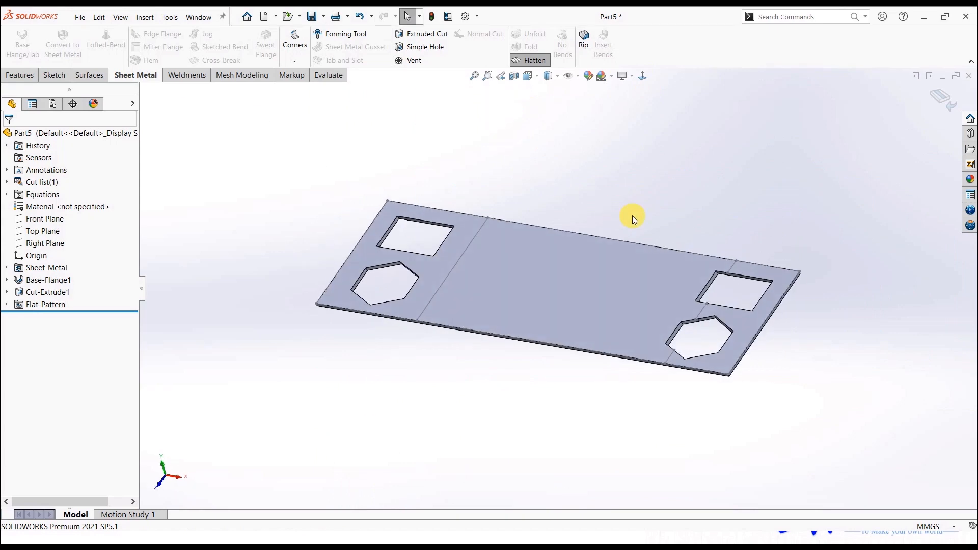
scroll(633, 219, "down", 2)
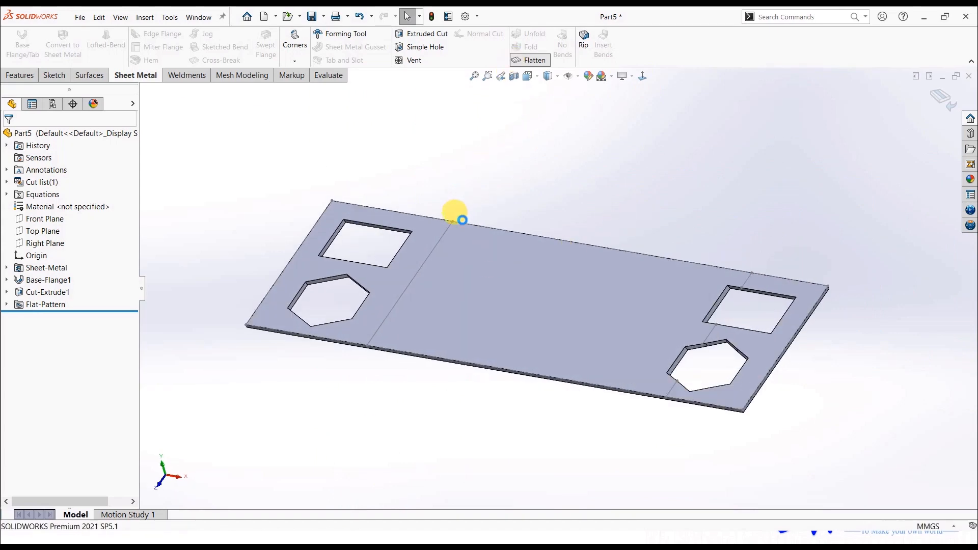
middle_click_drag(454, 212, 454, 64)
Step: Apply a Normal Cut to the slanted wall's rectangular and hexagonal cutouts, using a separate face group for each
left_click(475, 30)
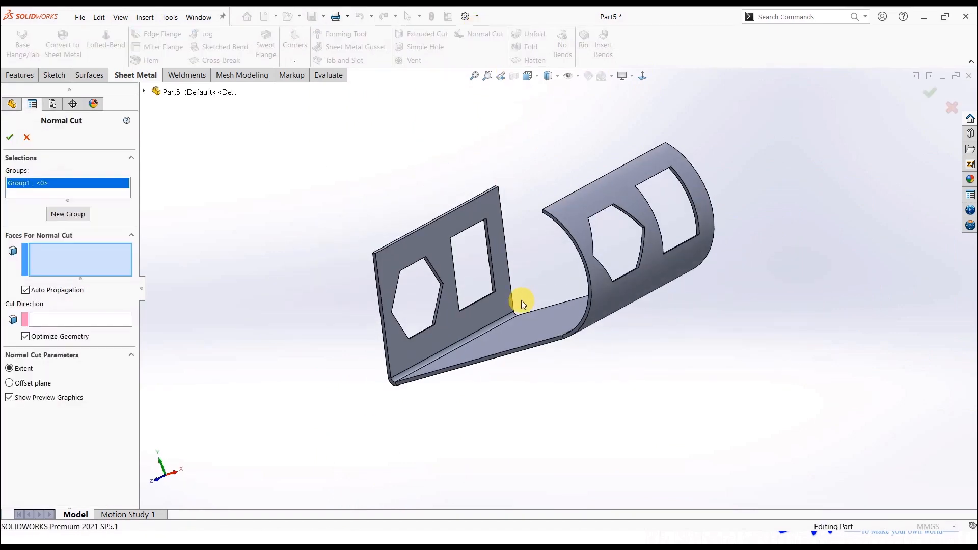
middle_click_drag(521, 300, 477, 261)
scroll(504, 274, "down", 3)
left_click(512, 280)
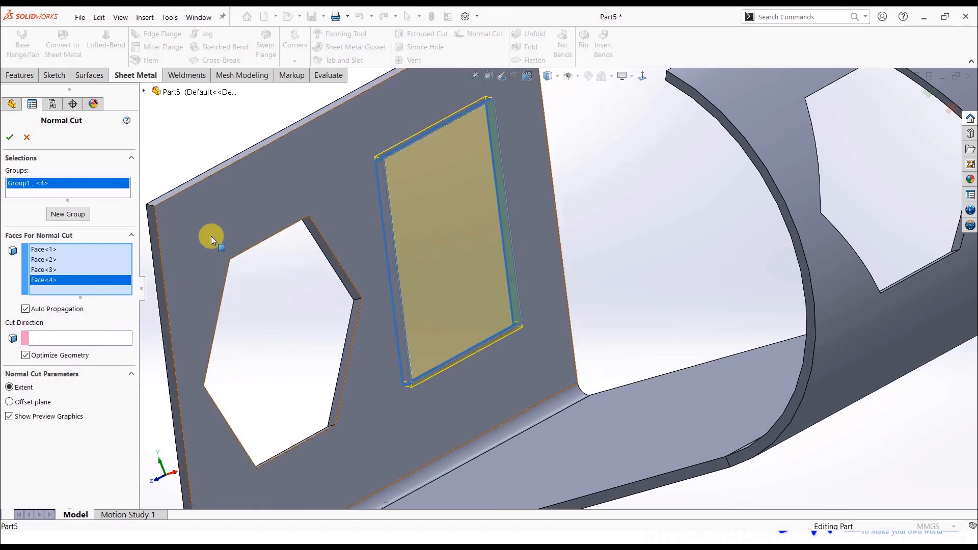
left_click(78, 214)
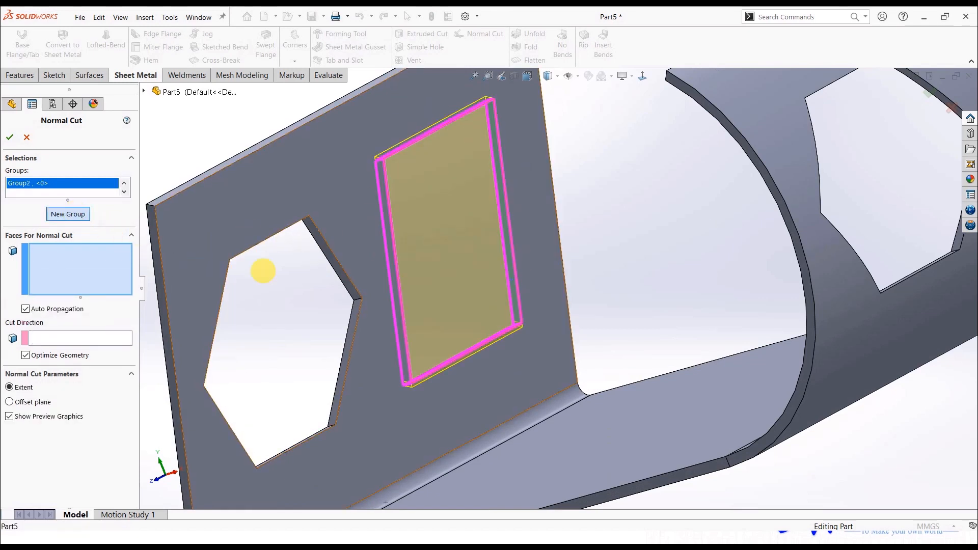
left_click(334, 265)
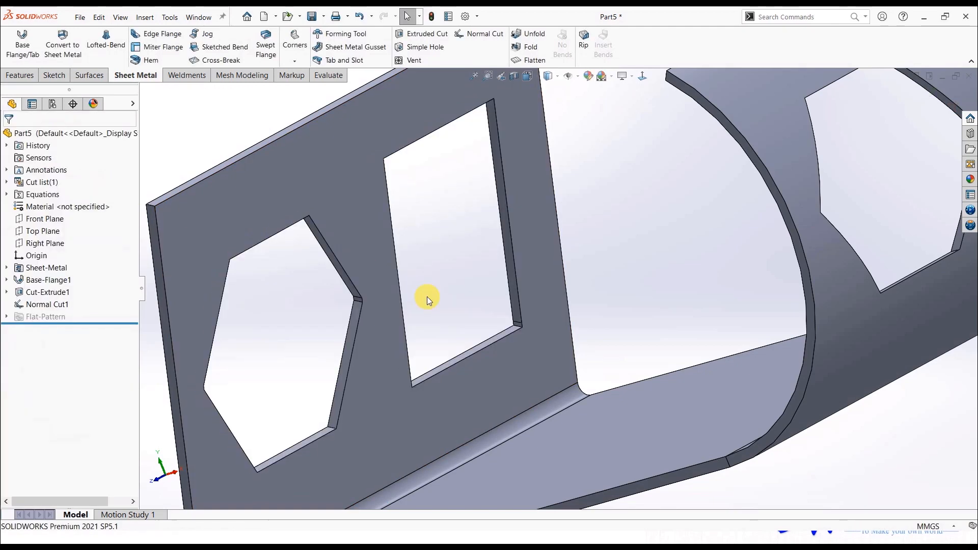
Step: Flatten the part again to check the corrected cutouts and restore the folded shape
scroll(535, 315, "up", 4)
middle_click_drag(576, 337, 601, 362)
left_click(602, 361)
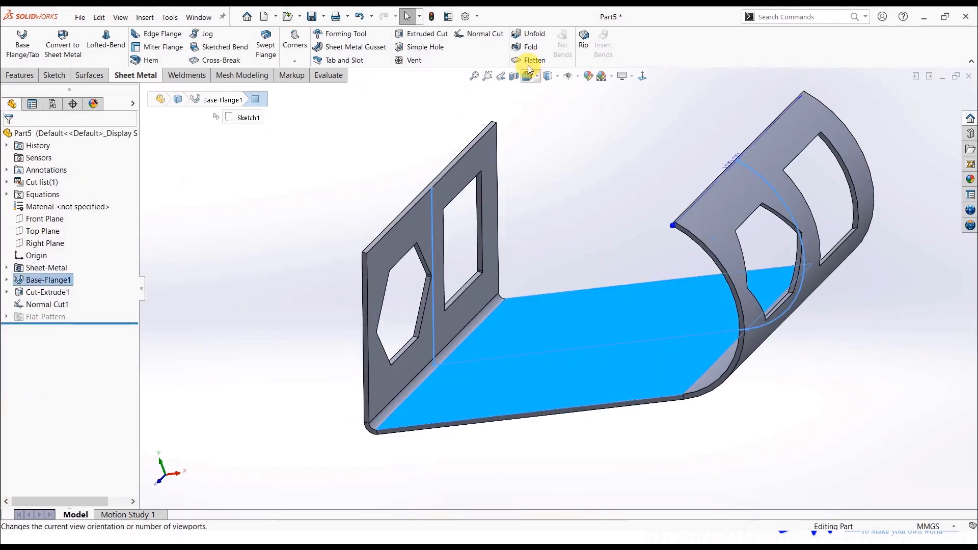
left_click(530, 61)
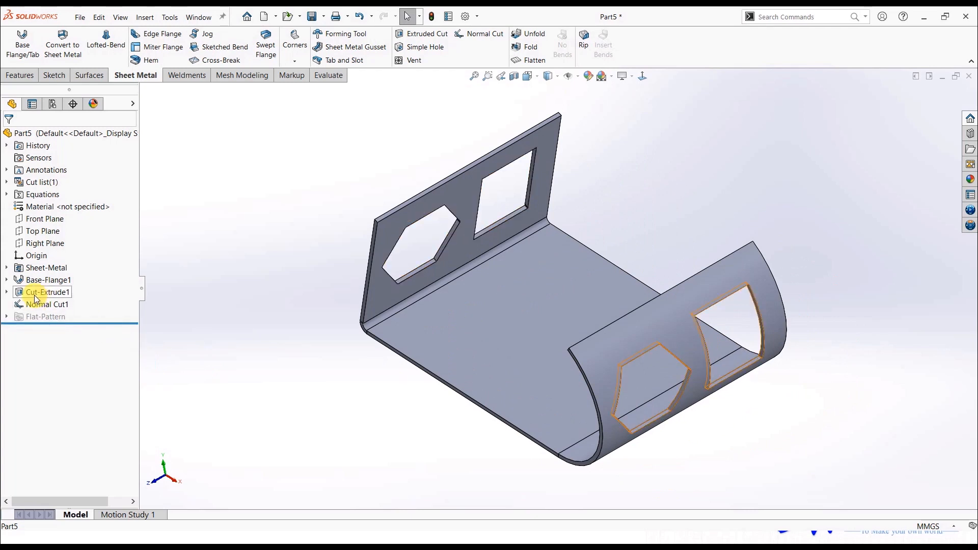
Step: Review the Normal Cut feature's face groups without changing them, then delete the Normal Cut feature
right_click(35, 304)
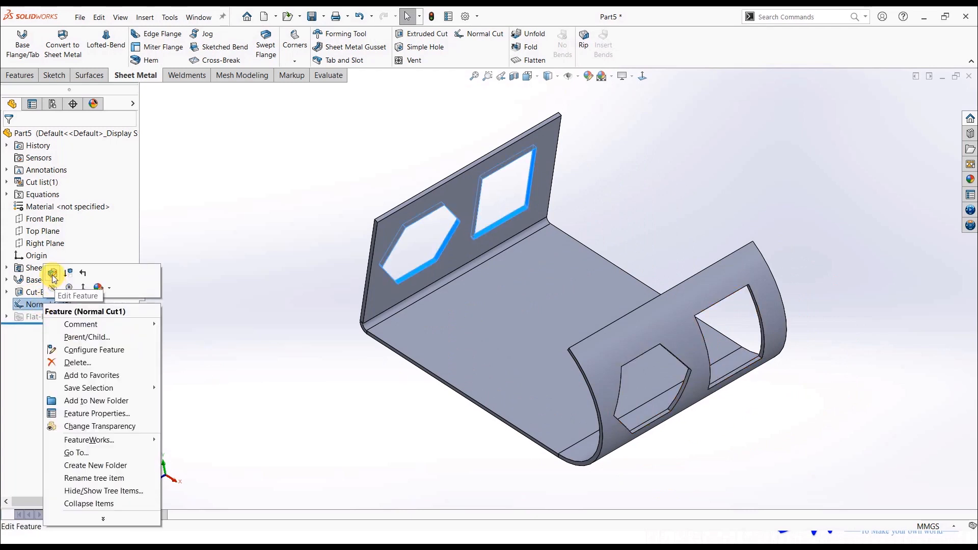
left_click(52, 276)
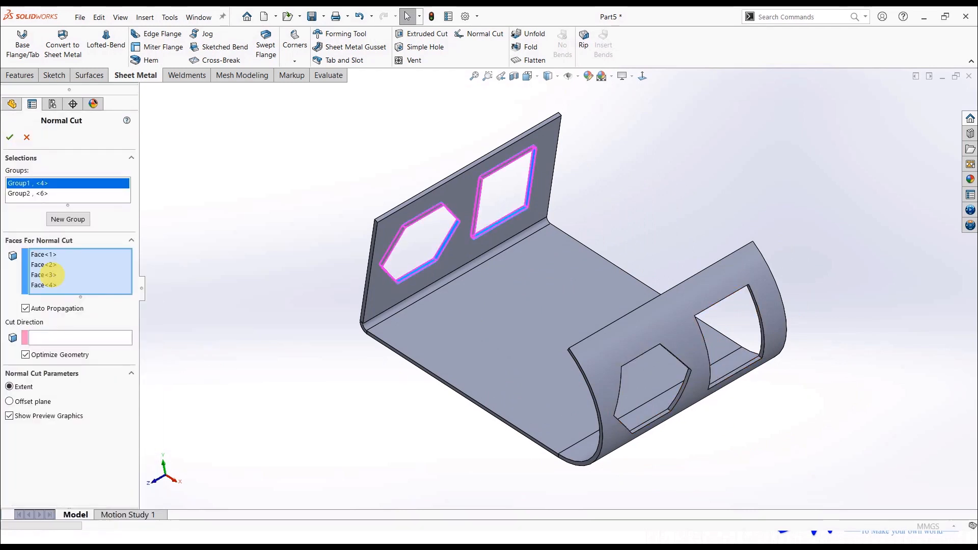
left_click(27, 141)
left_click(35, 304)
key("Delete")
Step: Enable the Normal cut option in the extruded cut that makes the rectangular and hexagonal openings through both walls
right_click(45, 292)
left_click(54, 276)
left_click(27, 266)
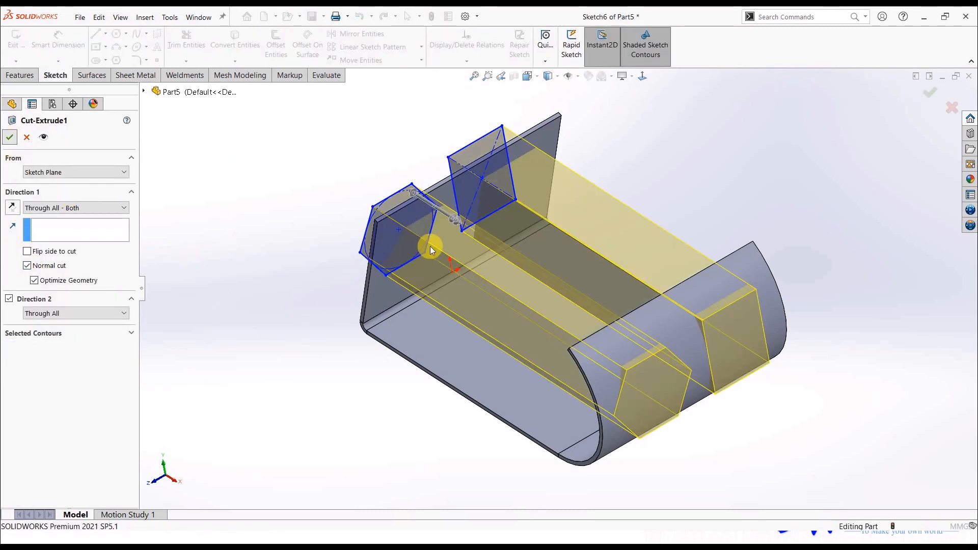
middle_click_drag(583, 333, 572, 360)
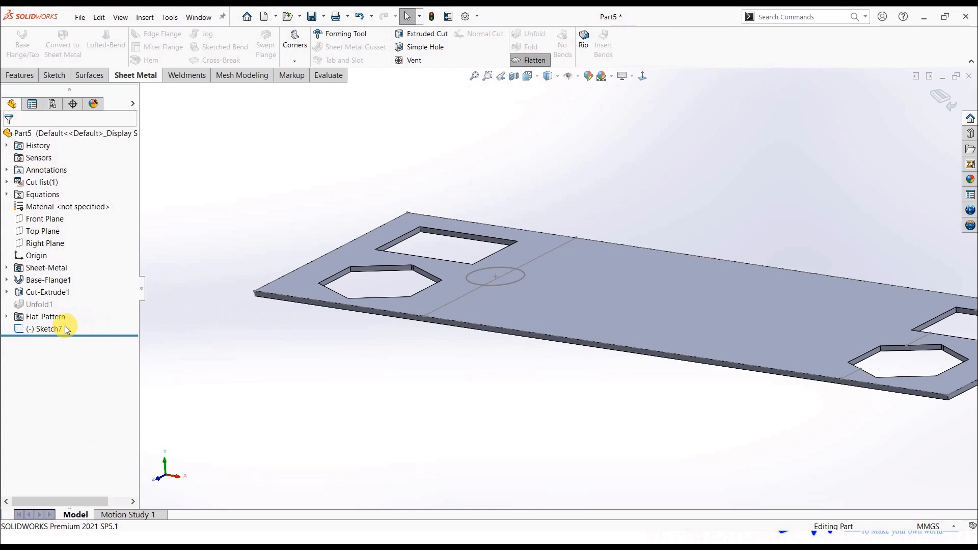
Step: Delete the circle sketch on the flat pattern and return the part from its flattened state
right_click(66, 330)
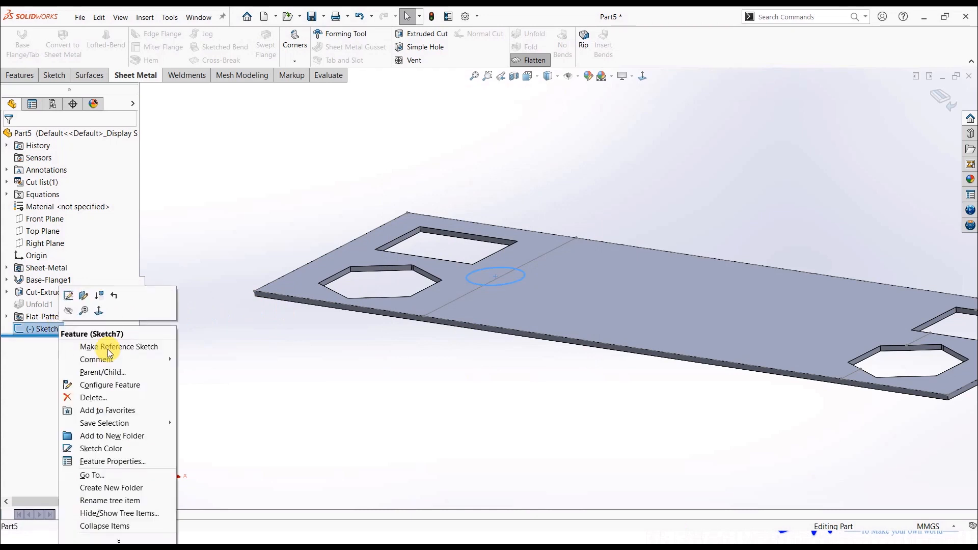
left_click(133, 397)
left_click(564, 210)
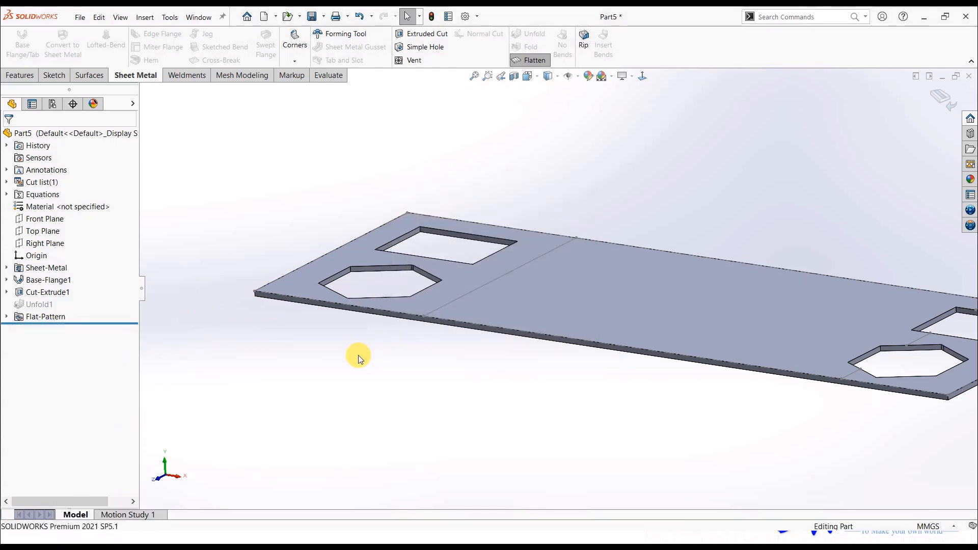
left_click(530, 60)
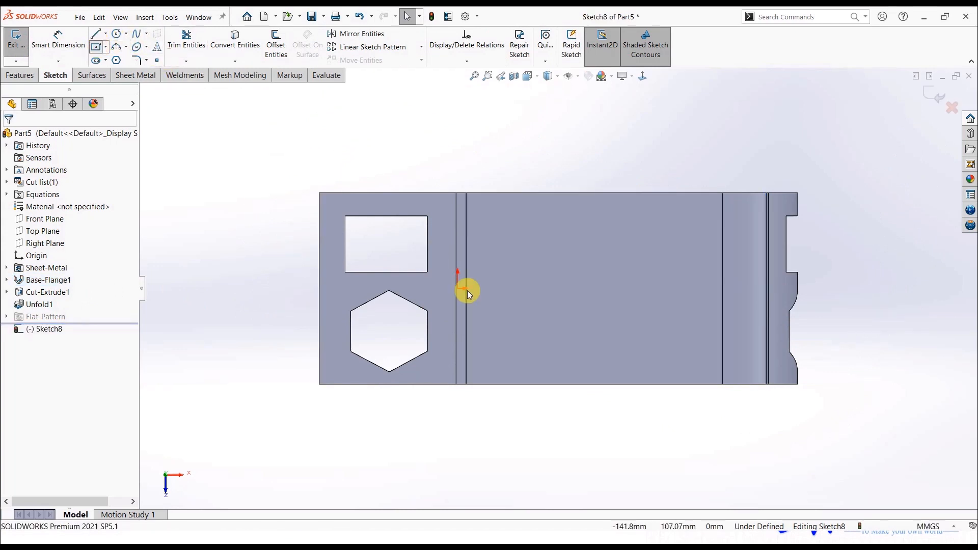
Step: Sketch a center rectangle about 21 mm by 11 mm at the origin, across the bend beside the slanted wall
left_click(458, 288)
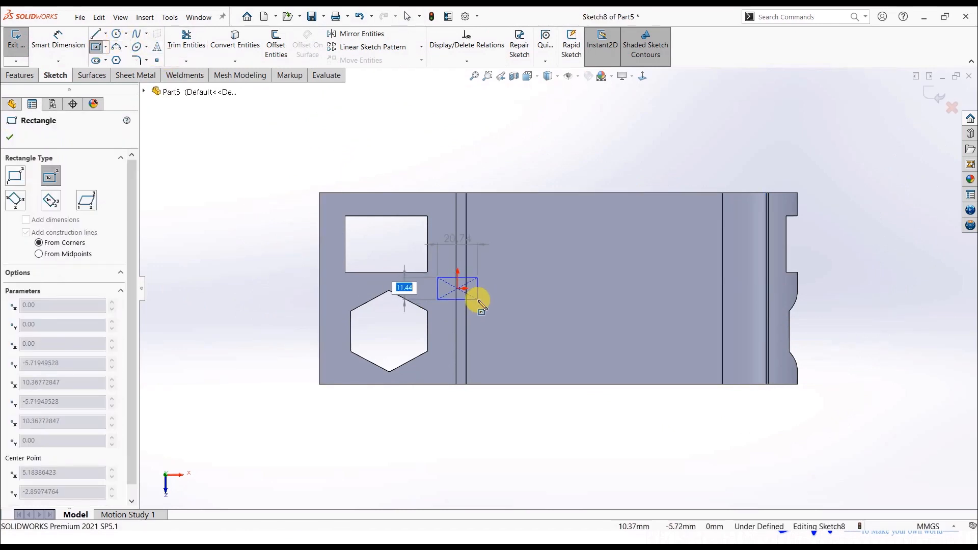
left_click(478, 300)
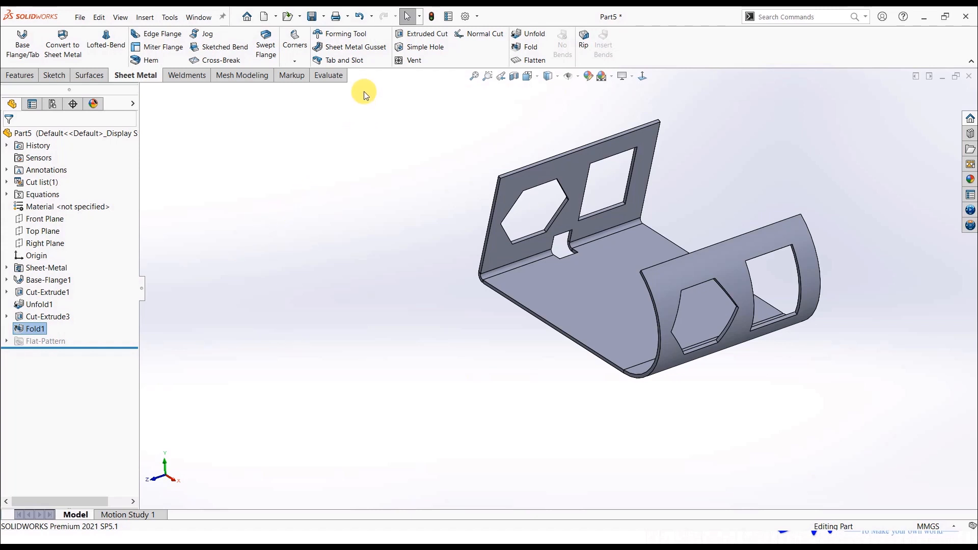
Step: Minimize the open part windows and create a new part document
left_click(942, 77)
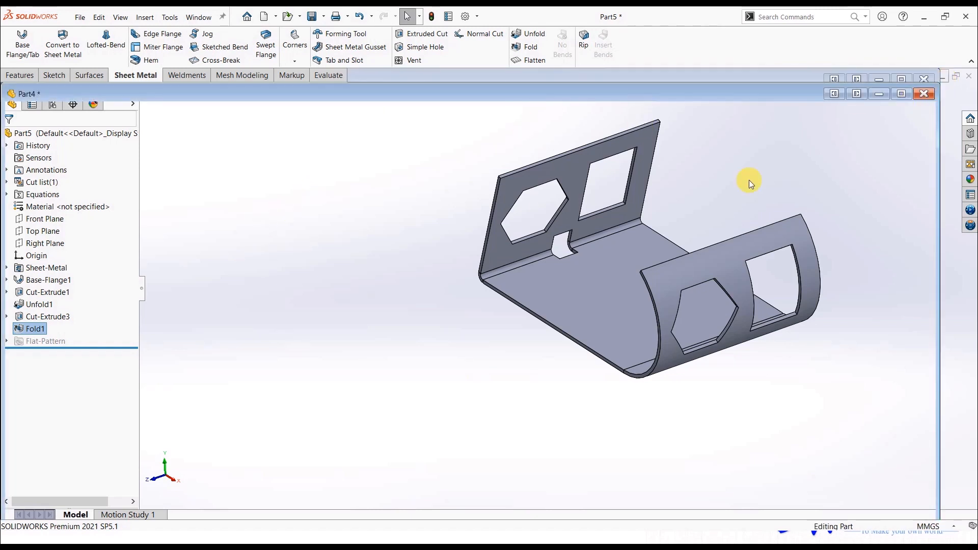
left_click(877, 94)
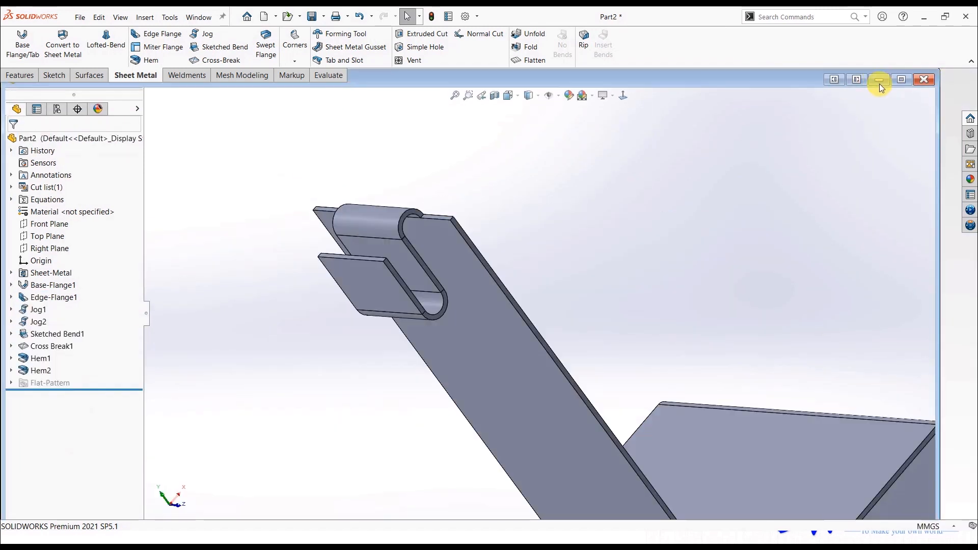
left_click(879, 80)
key("ctrl+F2")
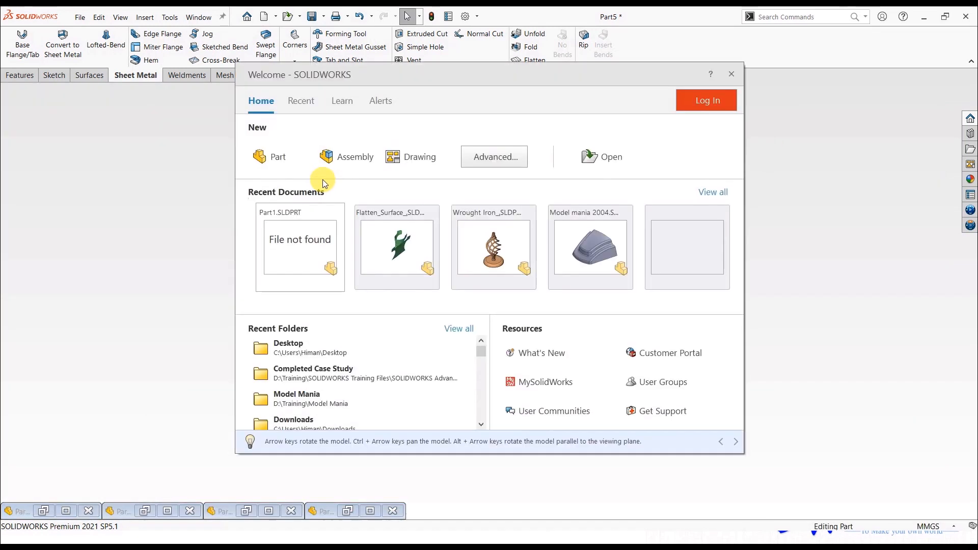
left_click(291, 155)
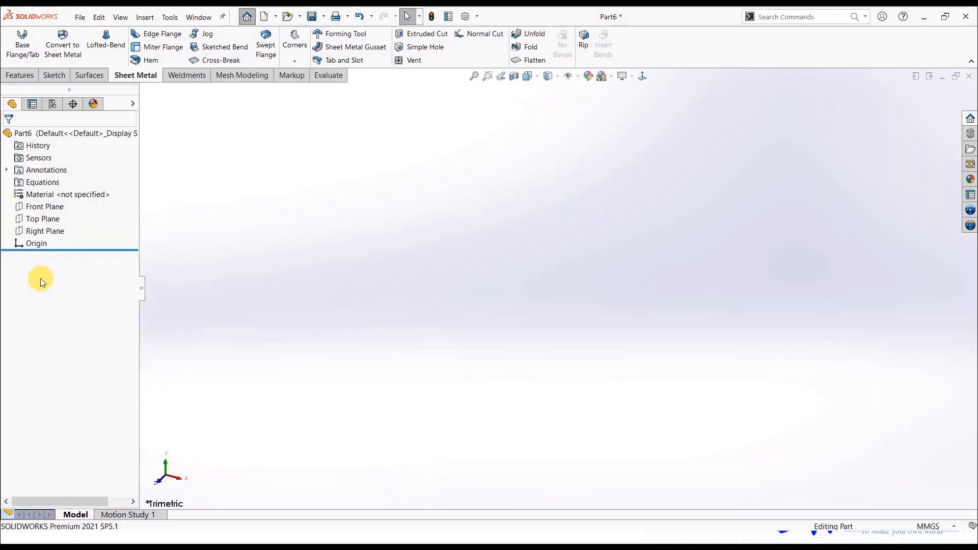
Step: Sketch a center rectangle on the Top Plane, centred on the origin
left_click(47, 218)
left_click(53, 206)
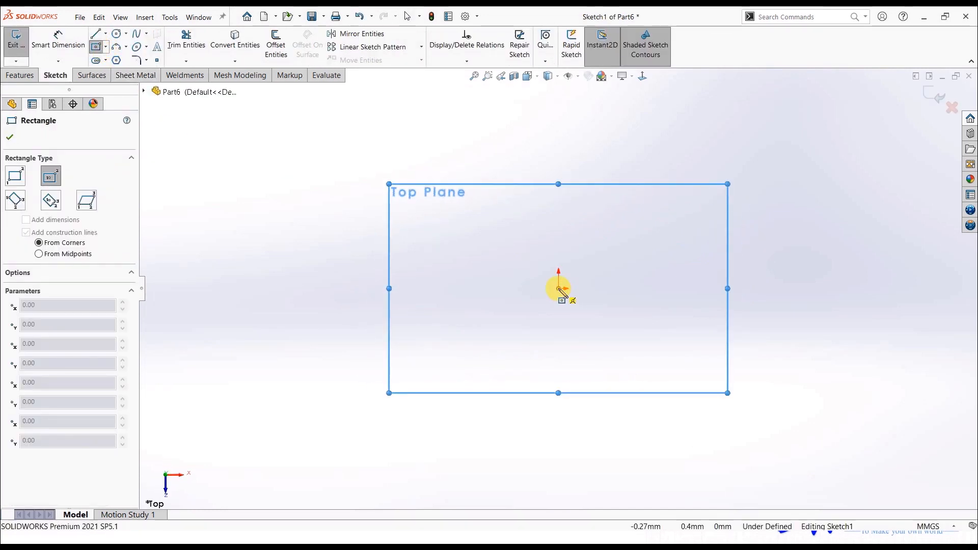
left_click(558, 289)
left_click(745, 421)
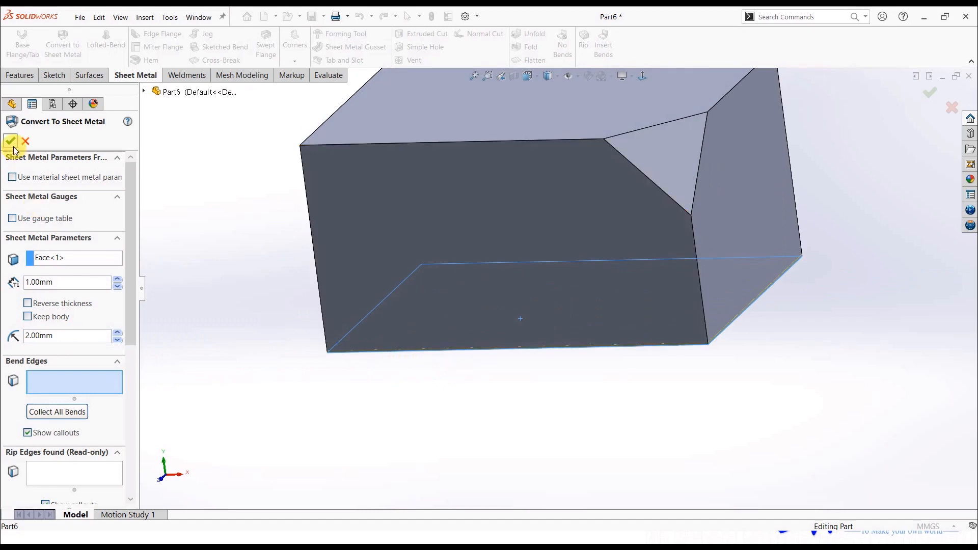
Step: Convert the chamfered block to sheet metal from its bottom face, 1 mm thick with 2 mm bend radius, and add two adjacent bottom edges as bends
left_click(11, 142)
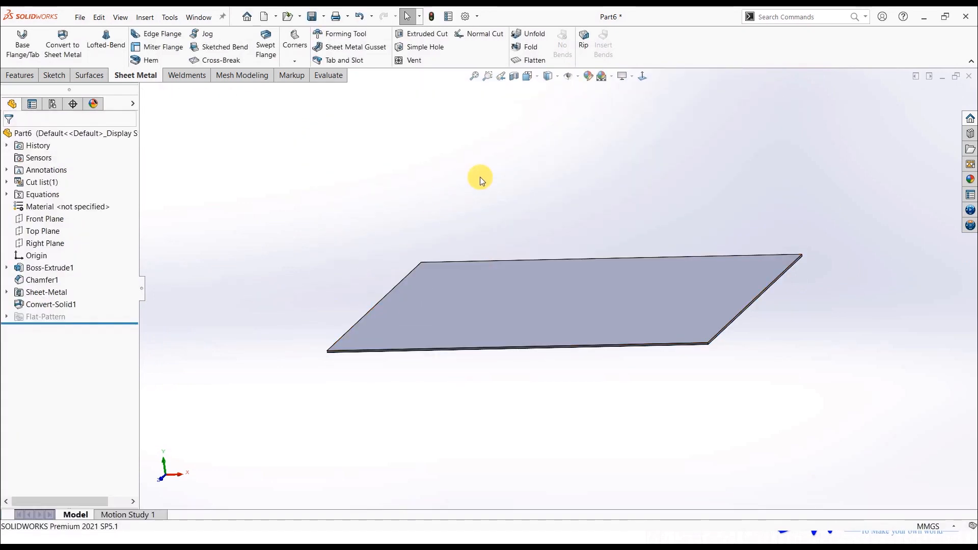
right_click(50, 304)
left_click(60, 273)
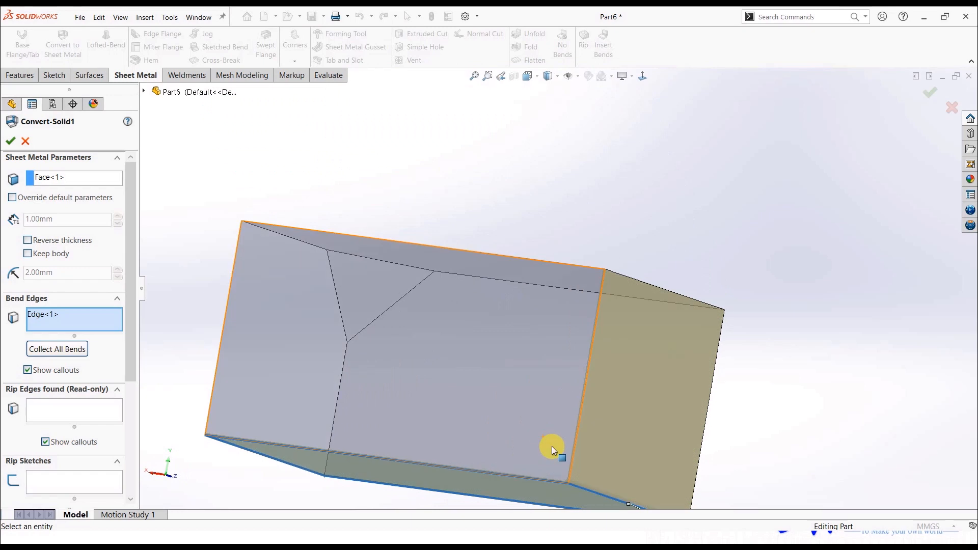
scroll(605, 476, "down", 6)
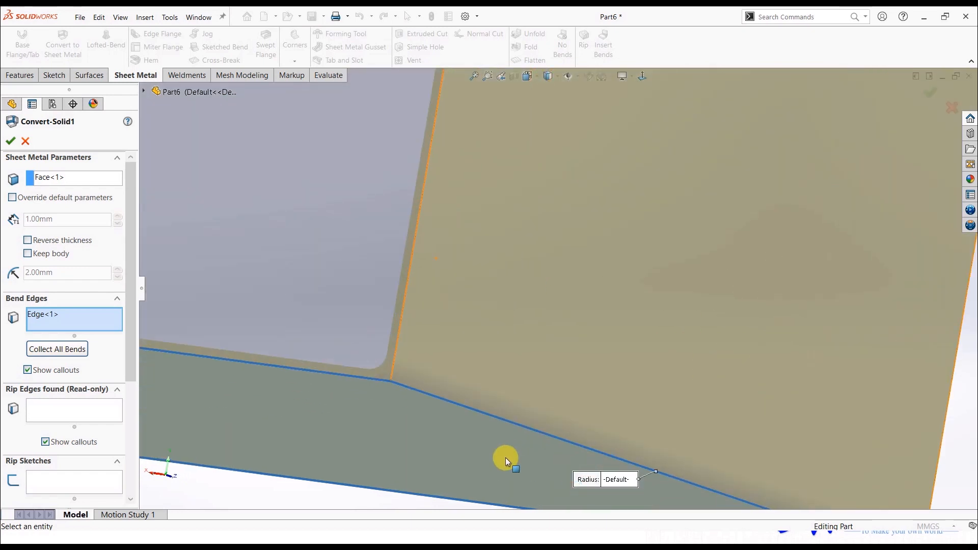
scroll(489, 335, "up", 3)
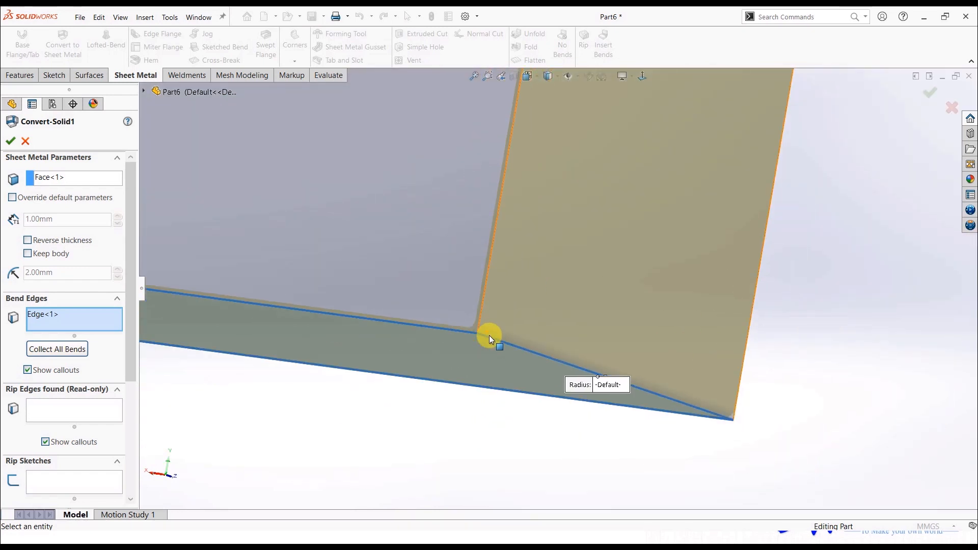
scroll(489, 336, "up", 1)
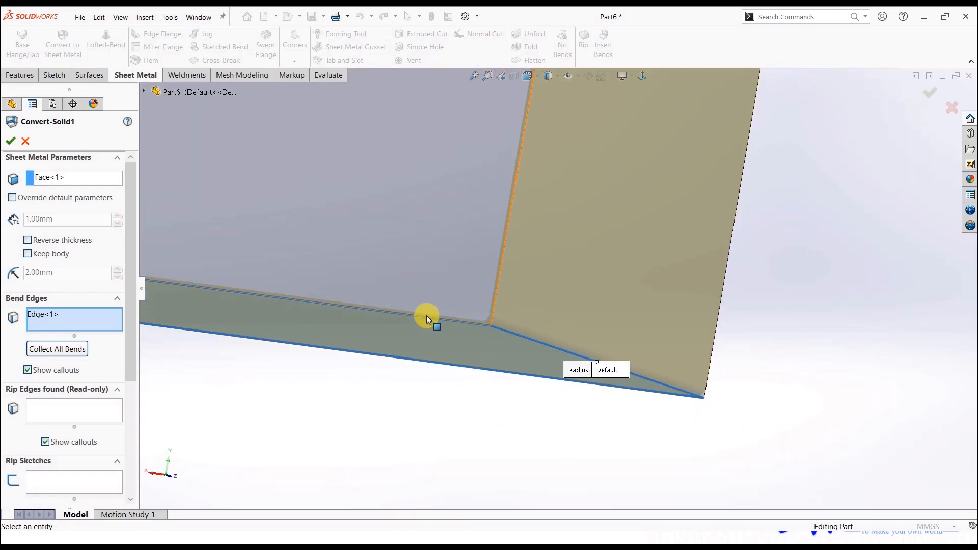
left_click(426, 318)
scroll(292, 279, "down", 3)
middle_click_drag(427, 318, 338, 286)
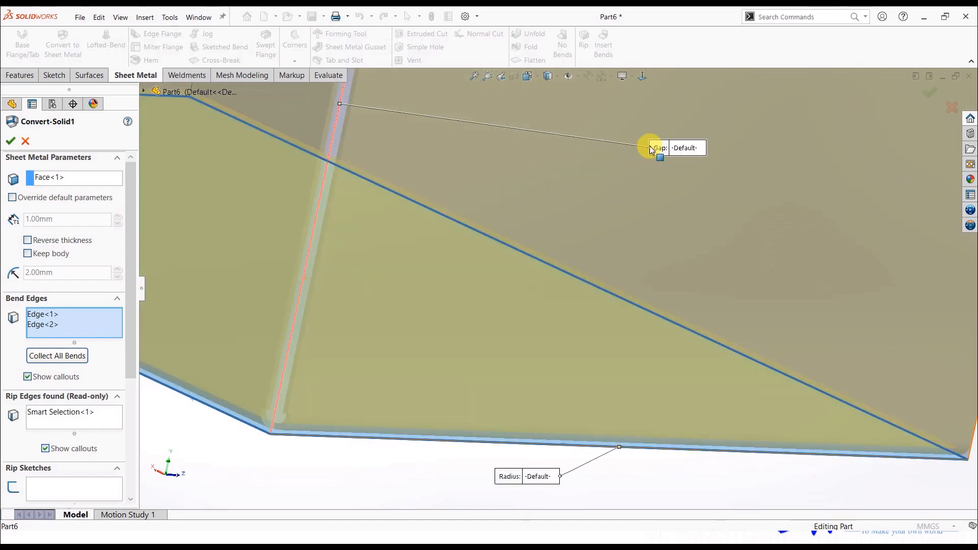
left_click_drag(679, 152, 510, 269)
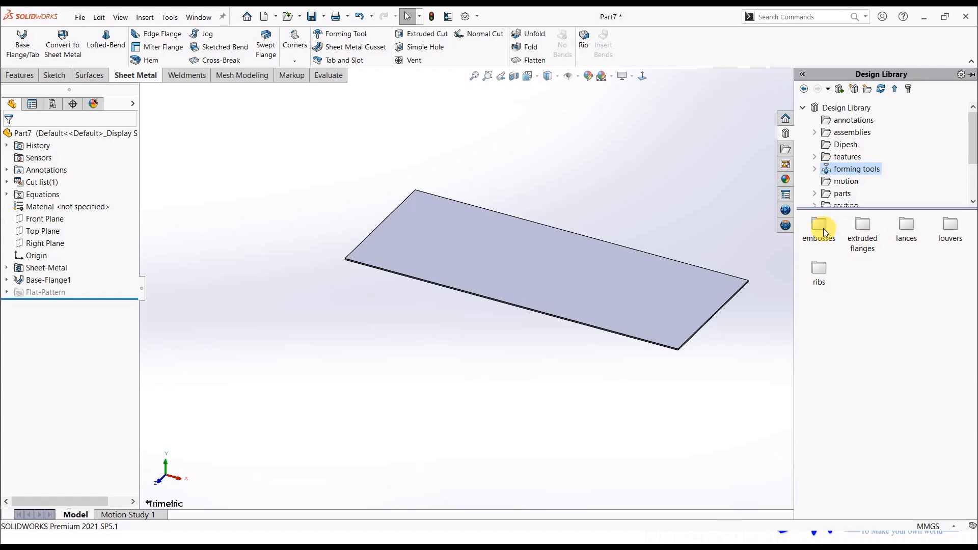
Step: Place the drafted rectangular emboss and the dimple forming tools from the embosses library folder on the flat sheet's upper face
left_click(824, 228)
double_click(824, 228)
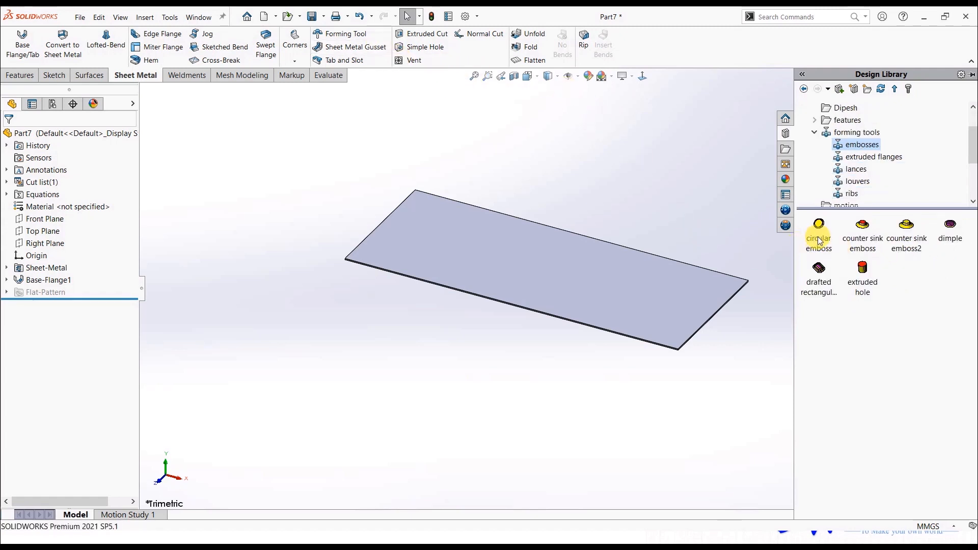
left_click_drag(819, 269, 720, 352)
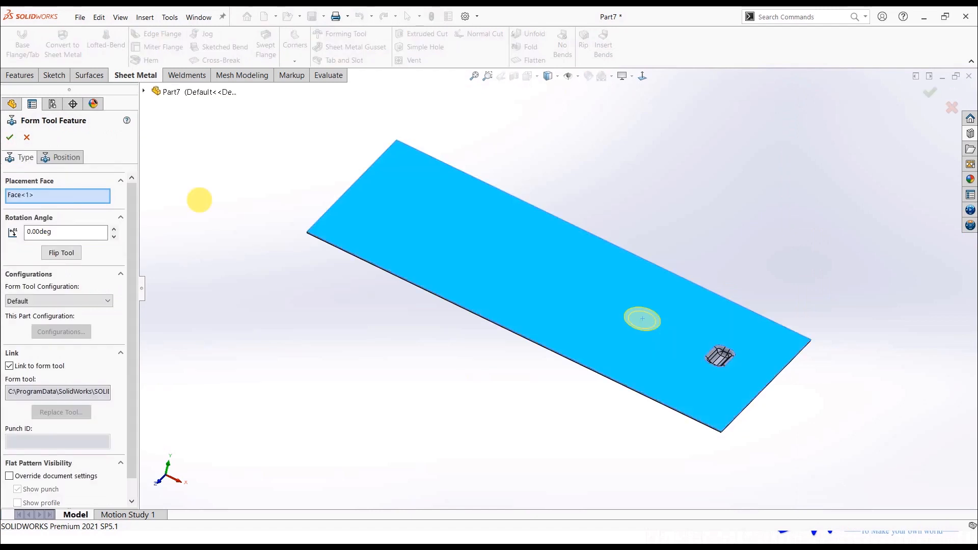
left_click(43, 159)
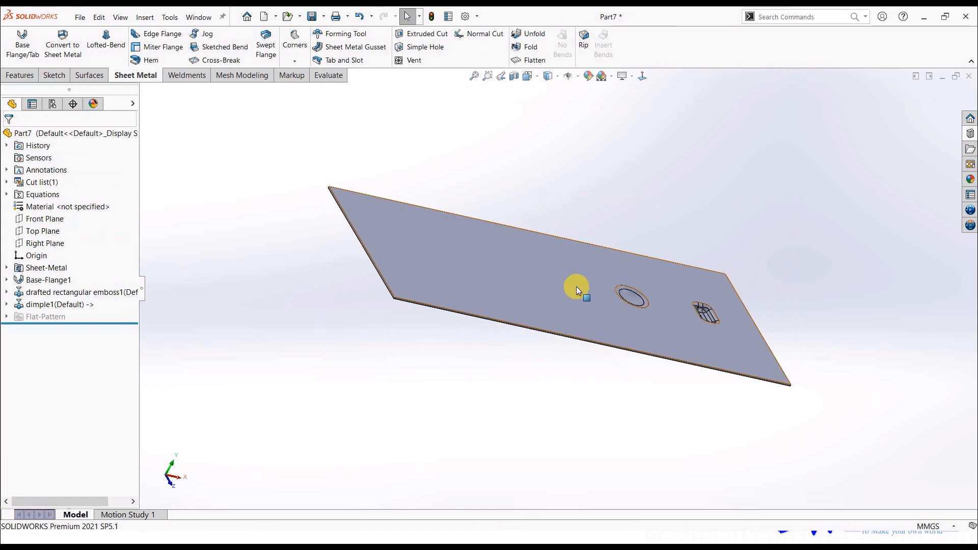
middle_click_drag(578, 290, 569, 253)
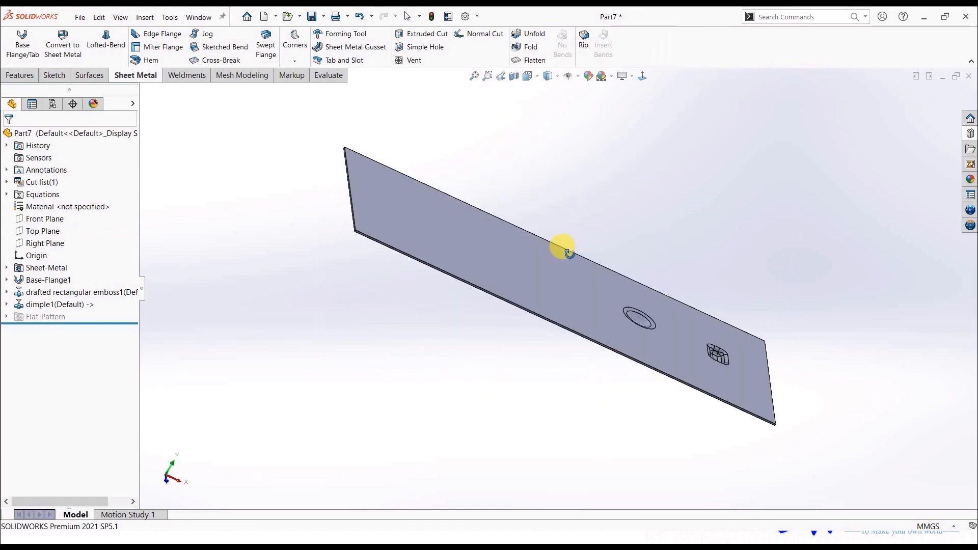
Step: Place the louver forming tool beside the dimple on the sheet, rotated 29 degrees
left_click(966, 150)
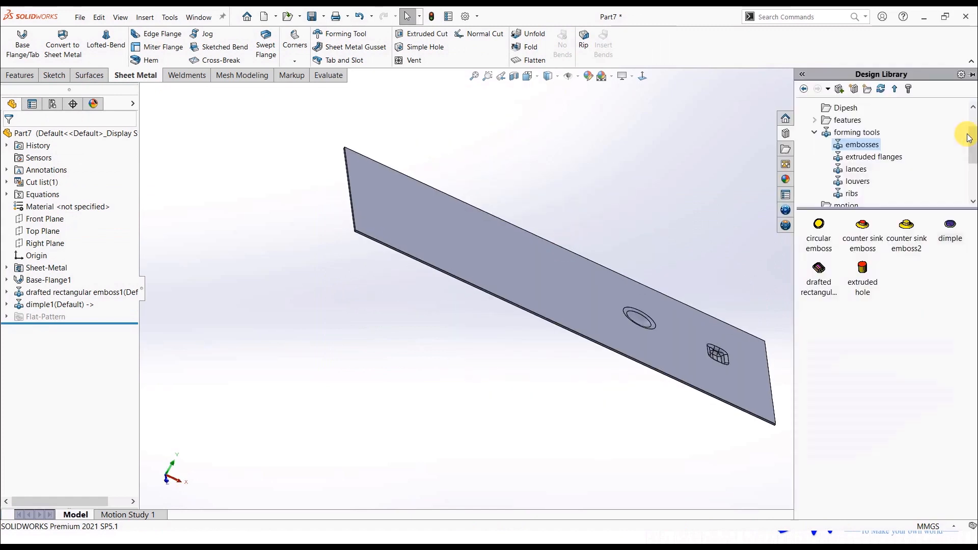
left_click(854, 182)
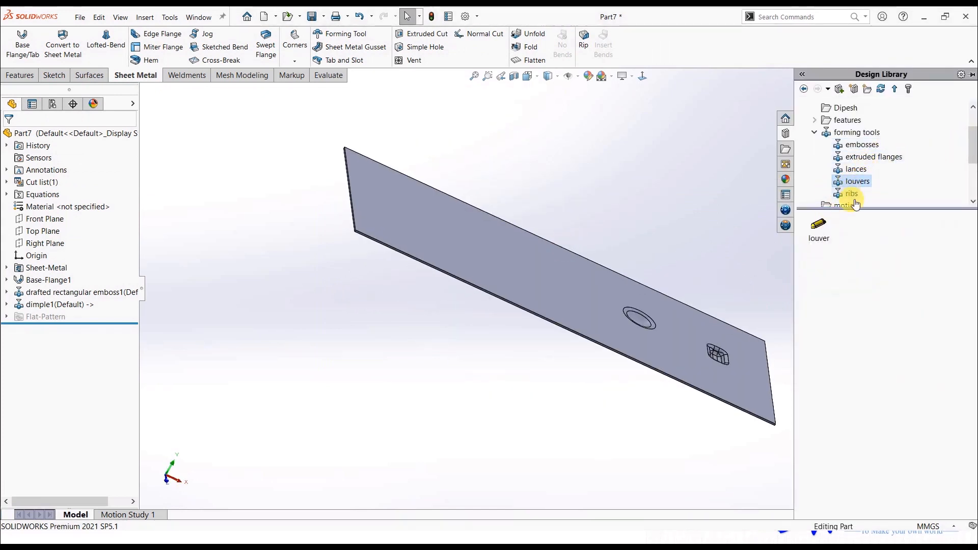
left_click_drag(818, 224, 605, 305)
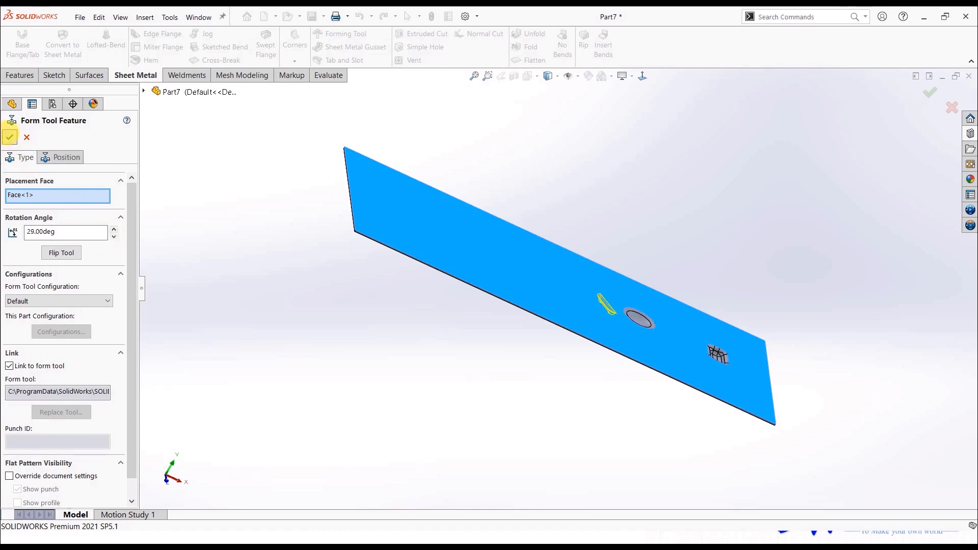
left_click(9, 136)
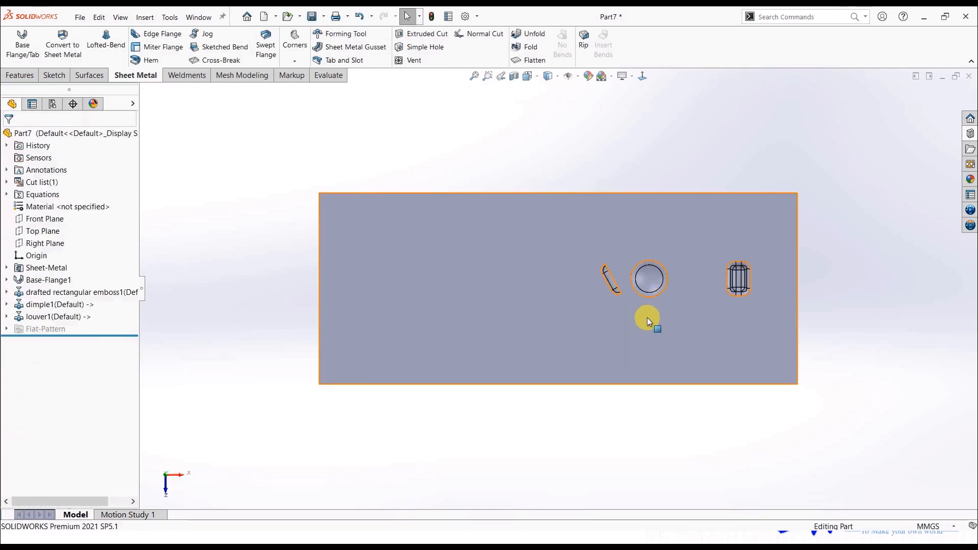
Step: Examine the formed shapes up close and select the rectangular emboss, dimple and louver features together
middle_click_drag(679, 251, 648, 270)
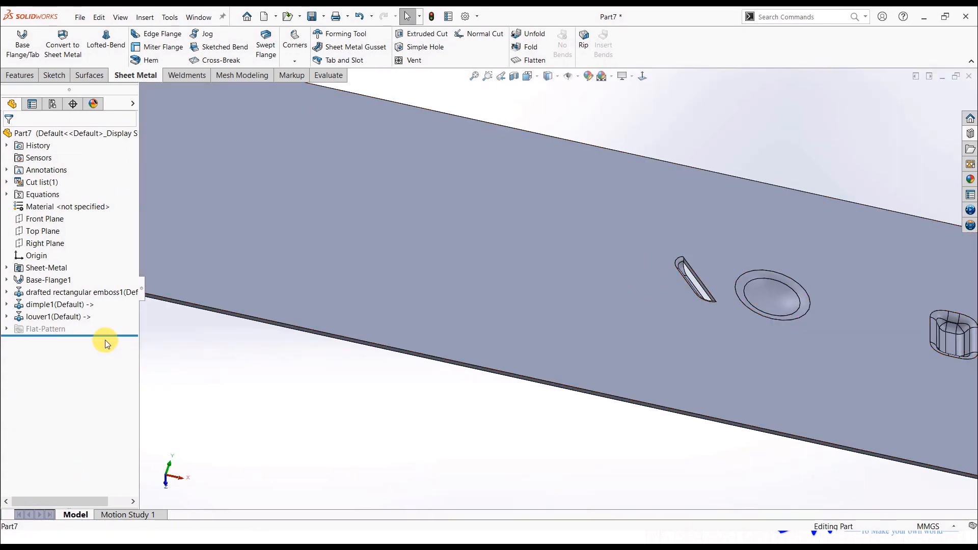
left_click(76, 291, "shift")
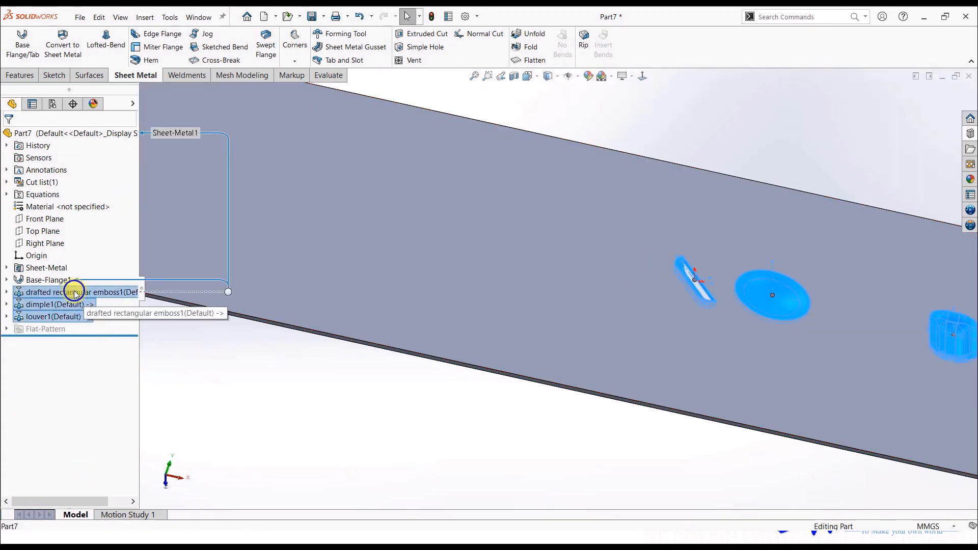
right_click(72, 292)
left_click(109, 337)
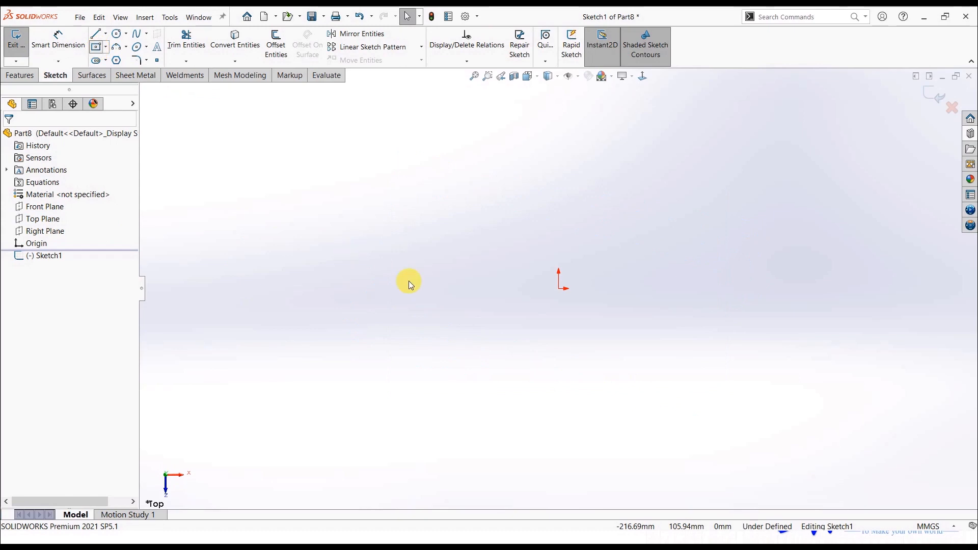
Step: Start a rectangle in the Top Plane sketch, and view the extruded and filleted body from its underside
key("r")
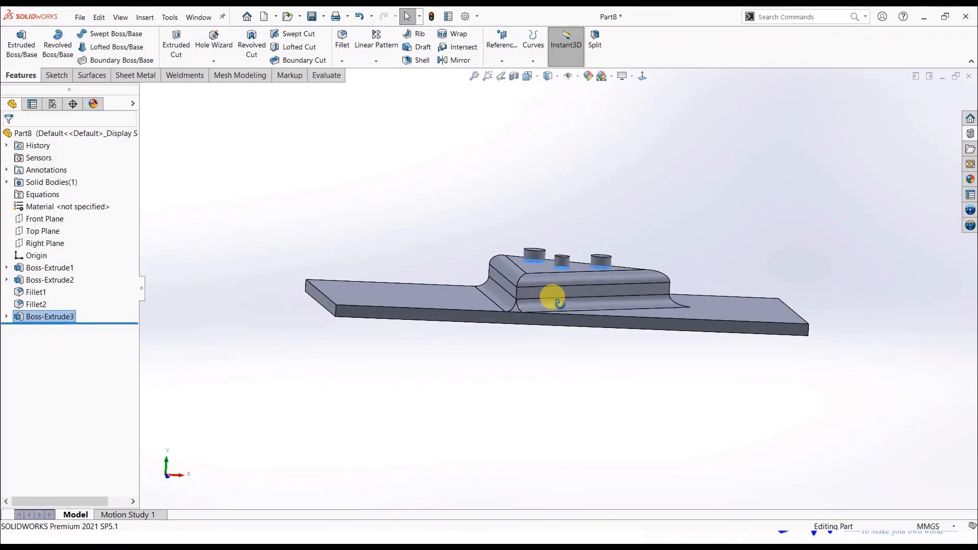
middle_click_drag(543, 374, 546, 175)
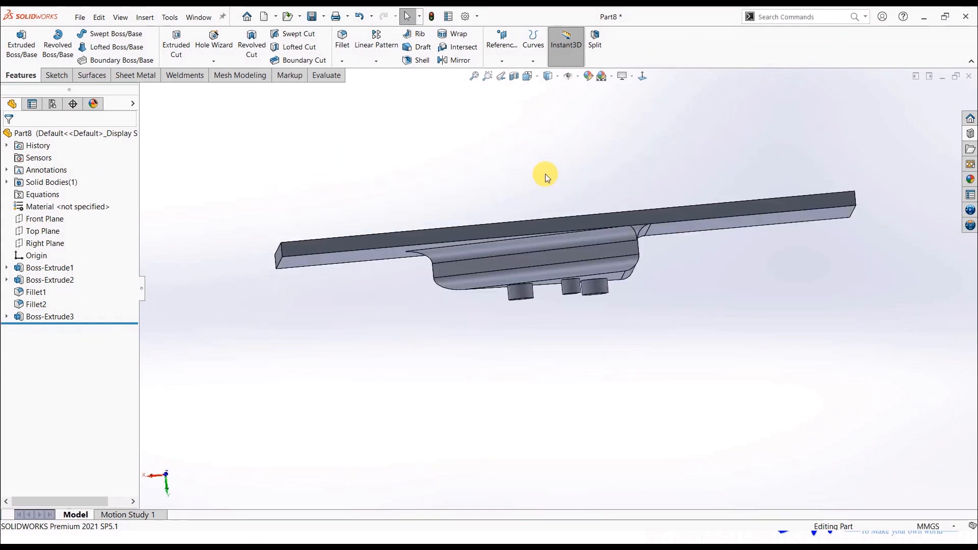
Step: Define a forming tool from the body, using the plate's flat face as stopping face and one small cylinder's end face as face to remove
left_click(148, 76)
left_click(346, 35)
middle_click_drag(357, 244, 408, 218)
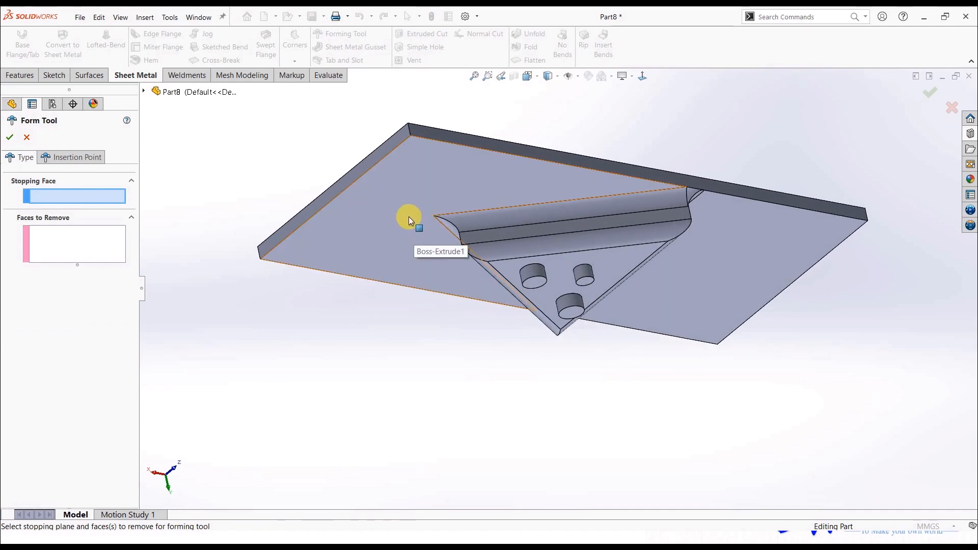
left_click(408, 217)
middle_click_drag(414, 244, 384, 318)
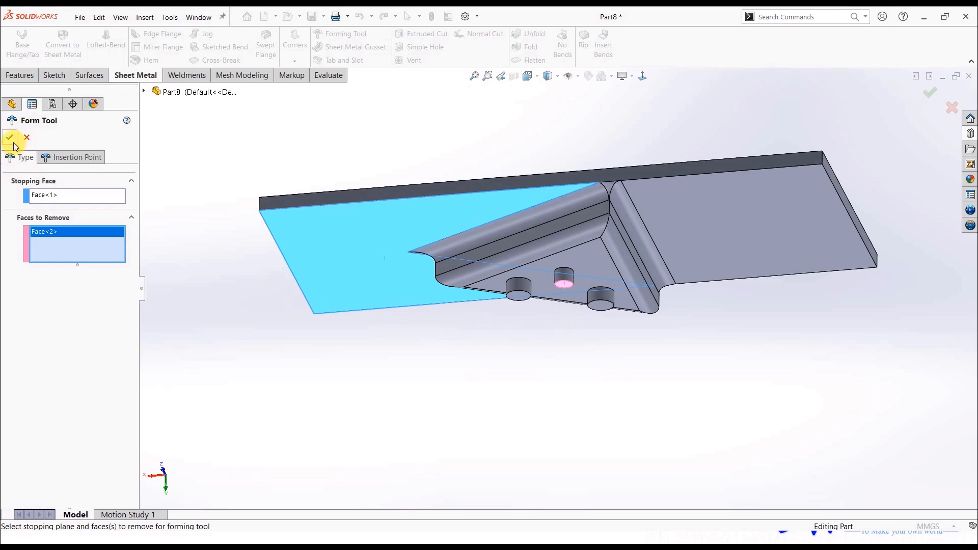
left_click(9, 140)
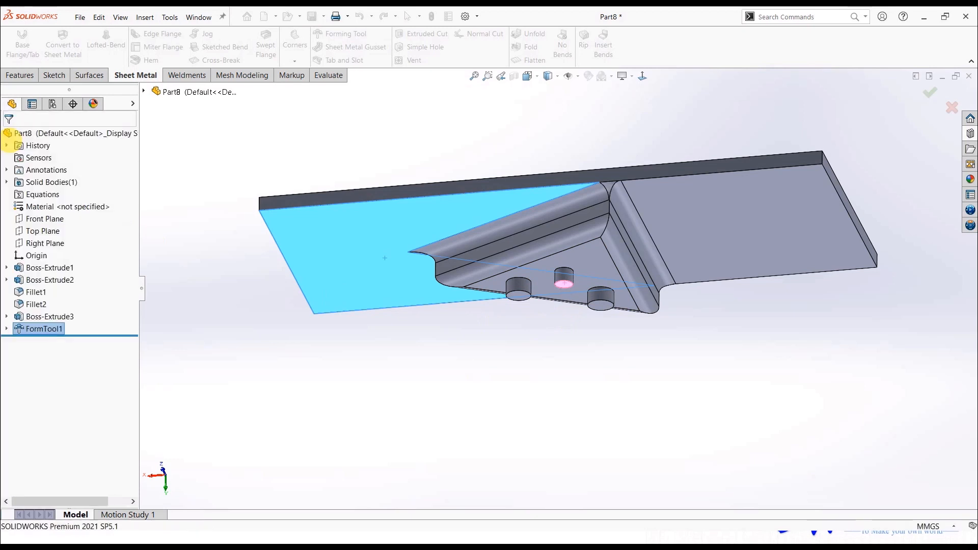
middle_click_drag(515, 379, 530, 209)
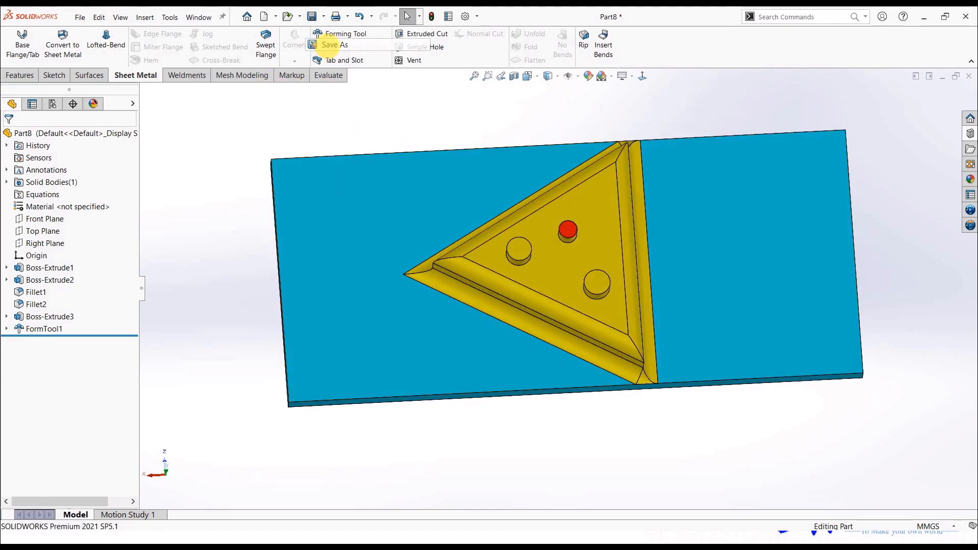
Step: Close the forming tool part without saving its changes
left_click(969, 76)
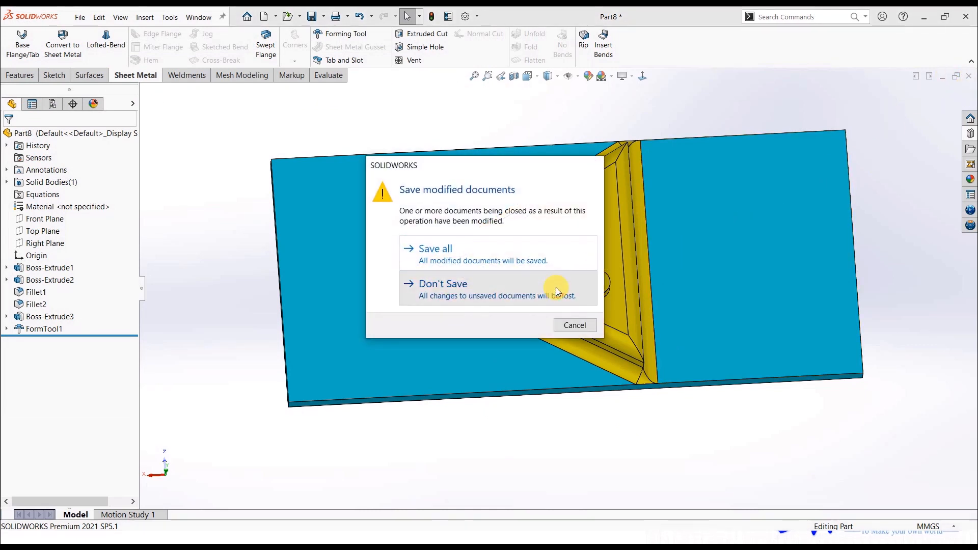
left_click(555, 287)
middle_click_drag(689, 291, 717, 291)
Step: Place the Tri forming tool from the custom design library folder on the flat sheet's broad face
left_click(969, 137)
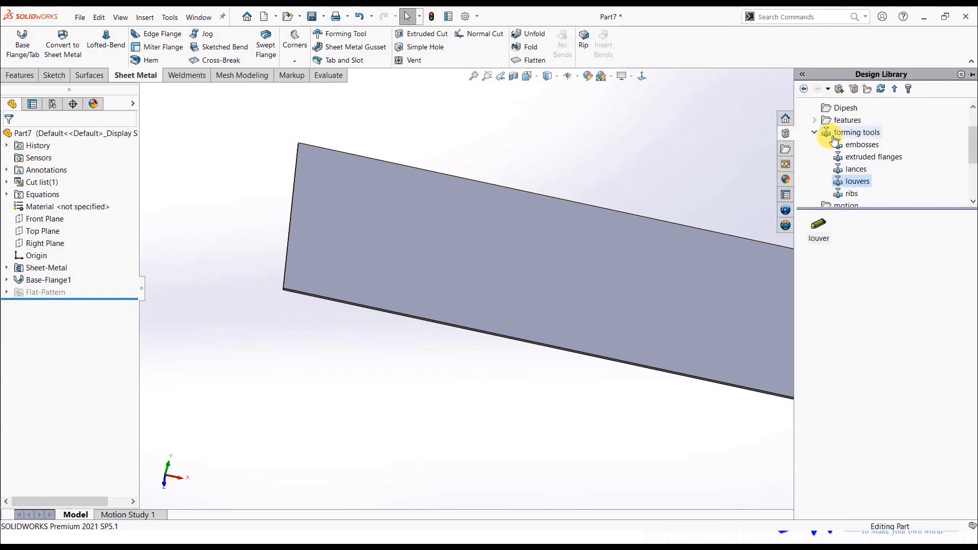
left_click(828, 108)
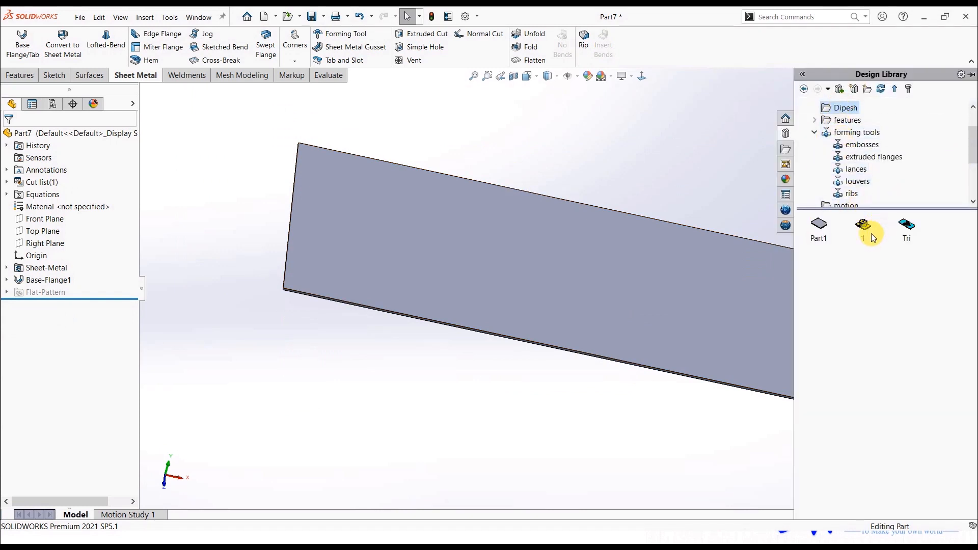
left_click(908, 230)
left_click_drag(910, 229, 646, 286)
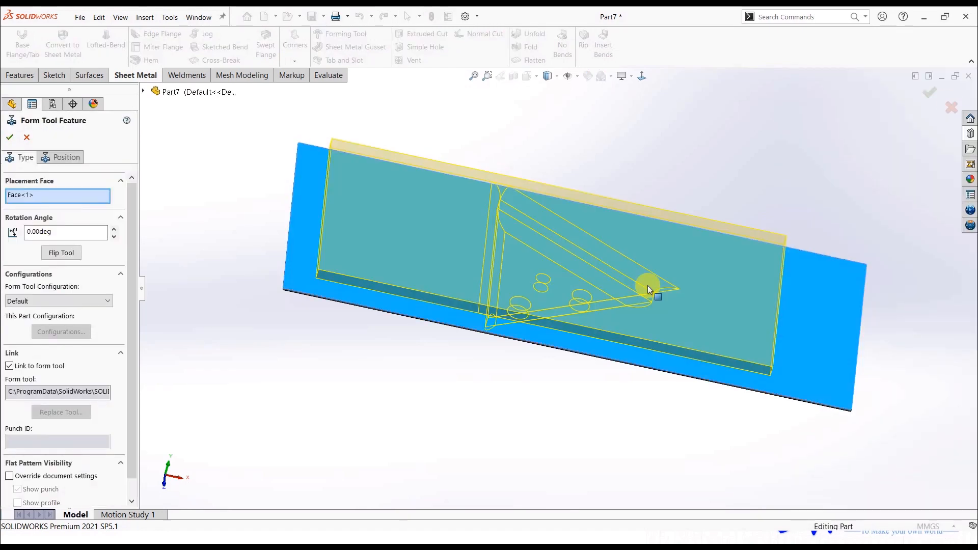
middle_click_drag(638, 249, 317, 255)
Step: Dimension the forming tool's position point 100 mm from the sheet's upper long edge
left_click(61, 158)
left_click(642, 76)
left_click(58, 45)
left_click(612, 277)
left_click(742, 194)
left_click(758, 245)
type("100")
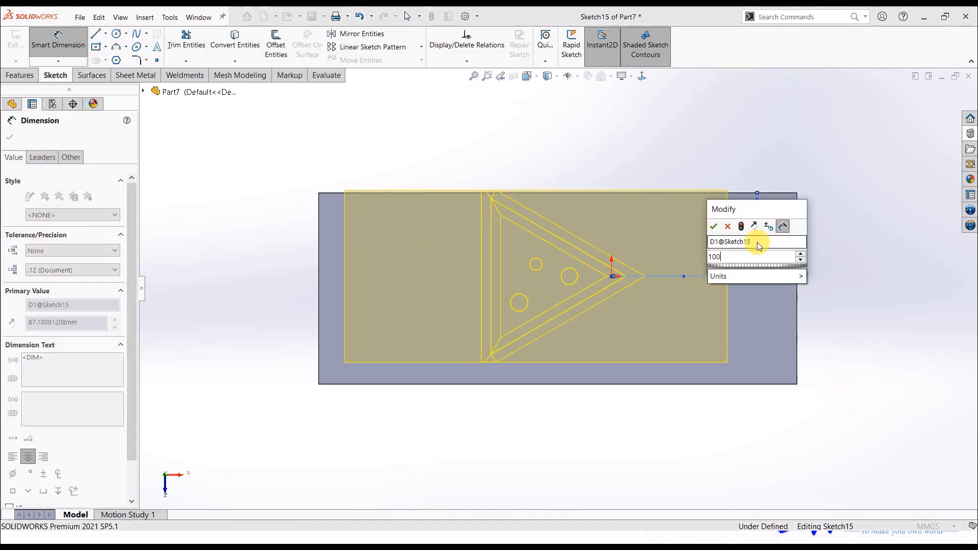
key("Return")
left_click(809, 347)
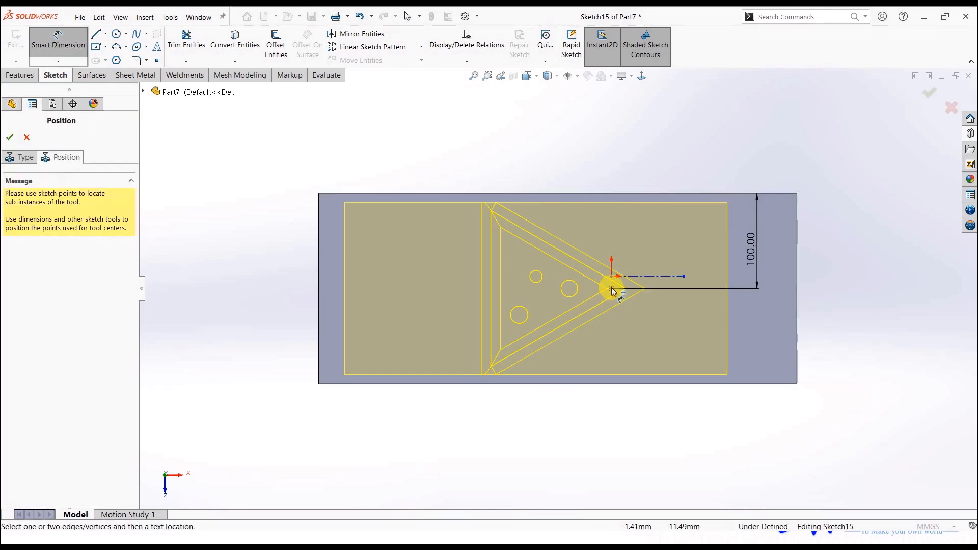
Step: Dimension the forming tool's position point 200 mm from the sheet's right short edge
left_click(612, 288)
left_click(798, 330)
left_click(762, 327)
type("250.00mm")
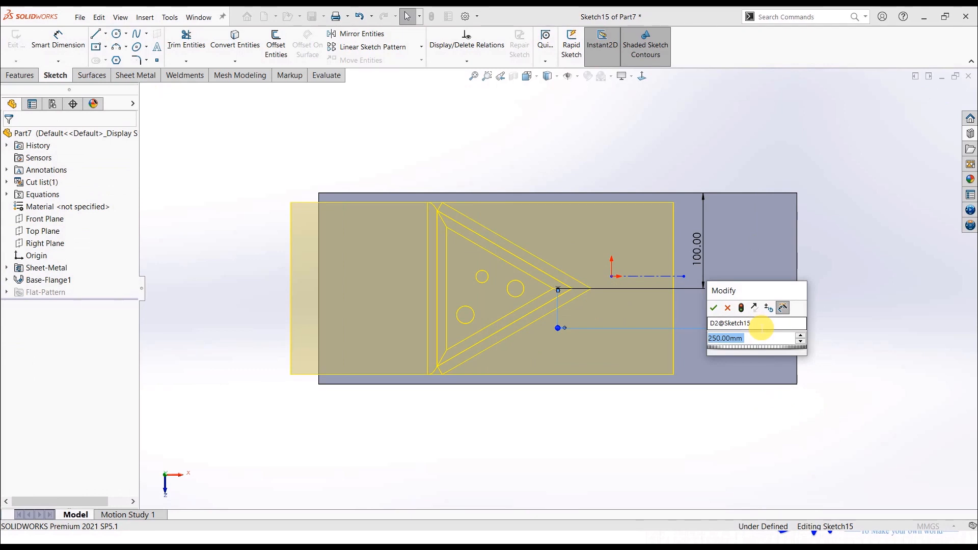
type("200")
key("Return")
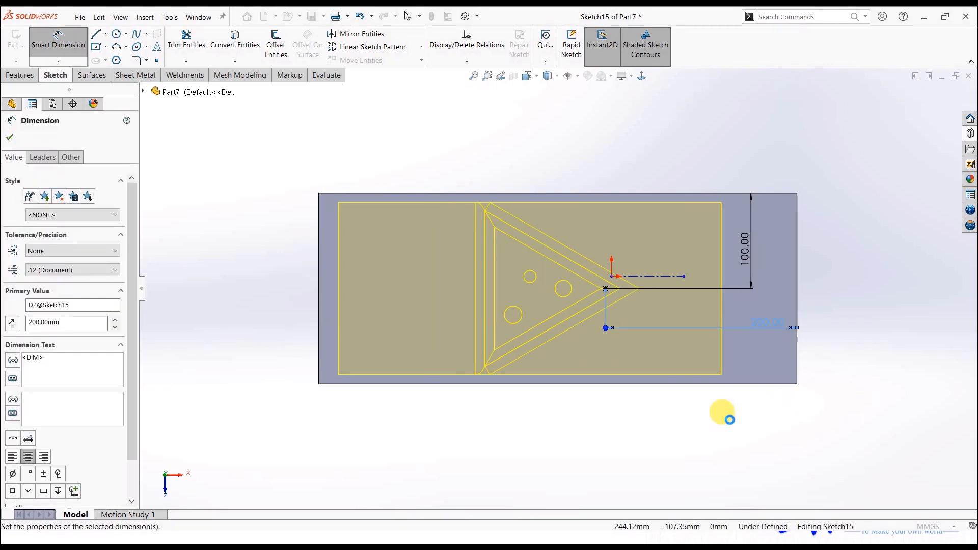
Step: Complete the forming tool feature with a 0 degree rotation angle and inspect the formed triangle
middle_click_drag(603, 347, 502, 314)
left_click(20, 158)
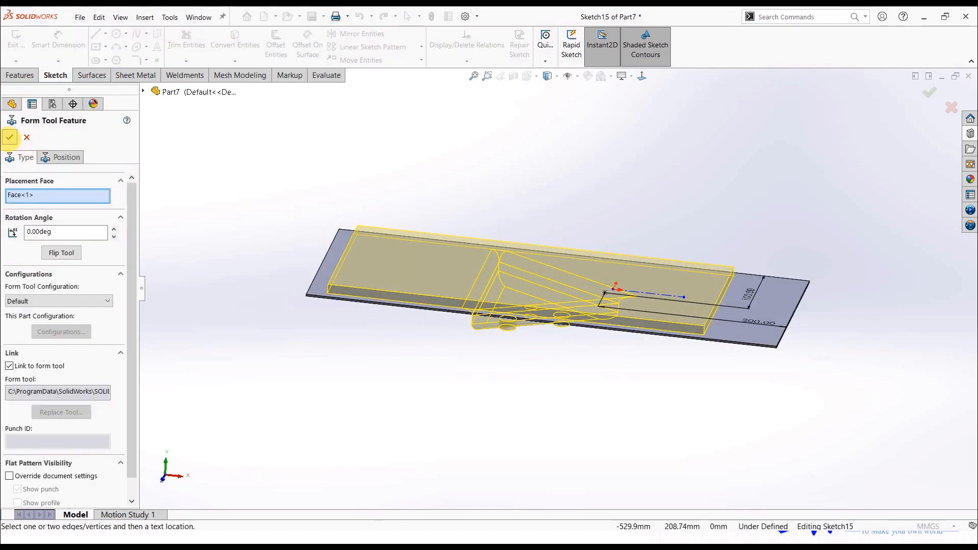
left_click(10, 137)
scroll(535, 286, "down", 5)
mouse_move(541, 275)
middle_mouse_down()
mouse_move(579, 157)
mouse_move(548, 262)
middle_mouse_up()
mouse_move(444, 376)
middle_mouse_down()
mouse_move(505, 326)
mouse_move(493, 345)
mouse_move(367, 349)
mouse_move(317, 371)
mouse_move(228, 323)
mouse_move(354, 378)
mouse_move(476, 341)
middle_mouse_up()
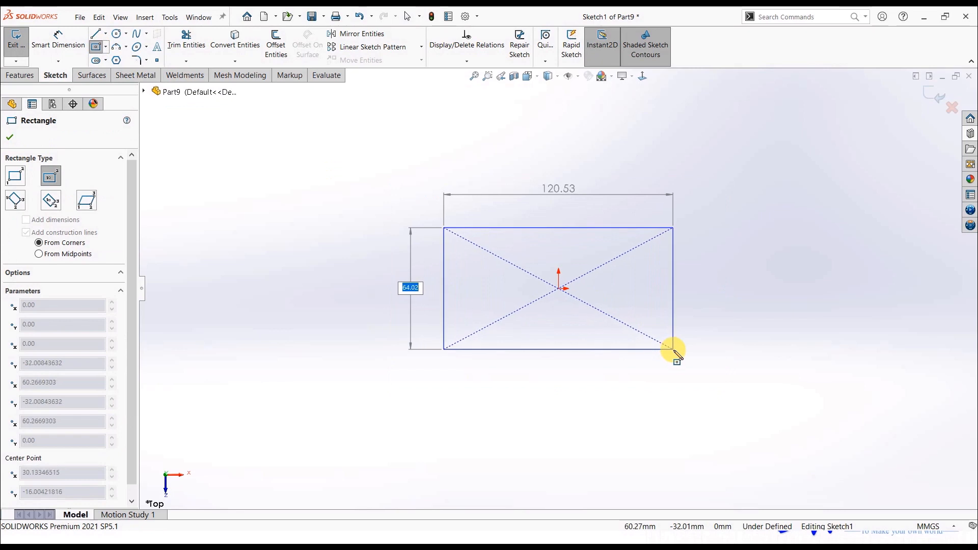
Step: Sketch a center rectangle about 127 by 96 mm on the origin and start a centerline at its left side's midpoint
left_click(680, 380)
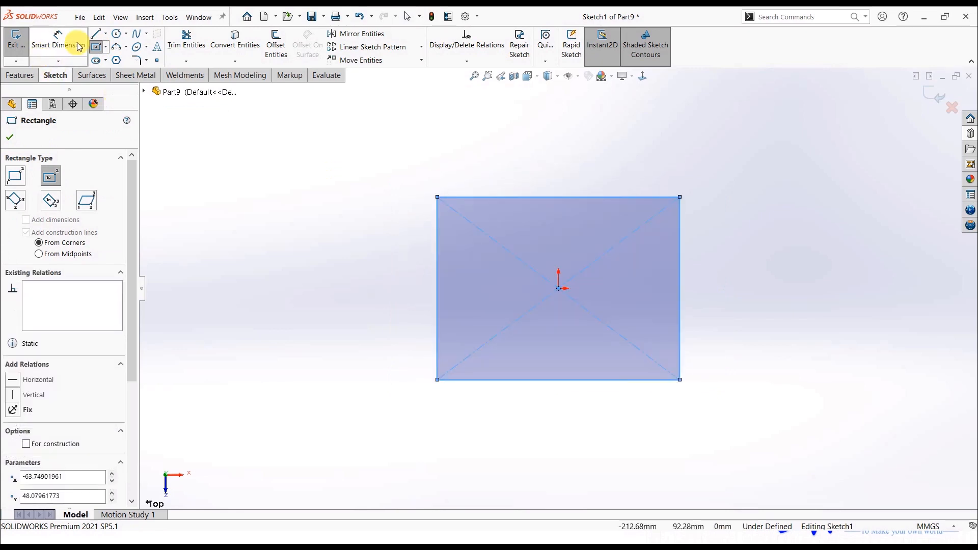
left_click(105, 35)
left_click(121, 61)
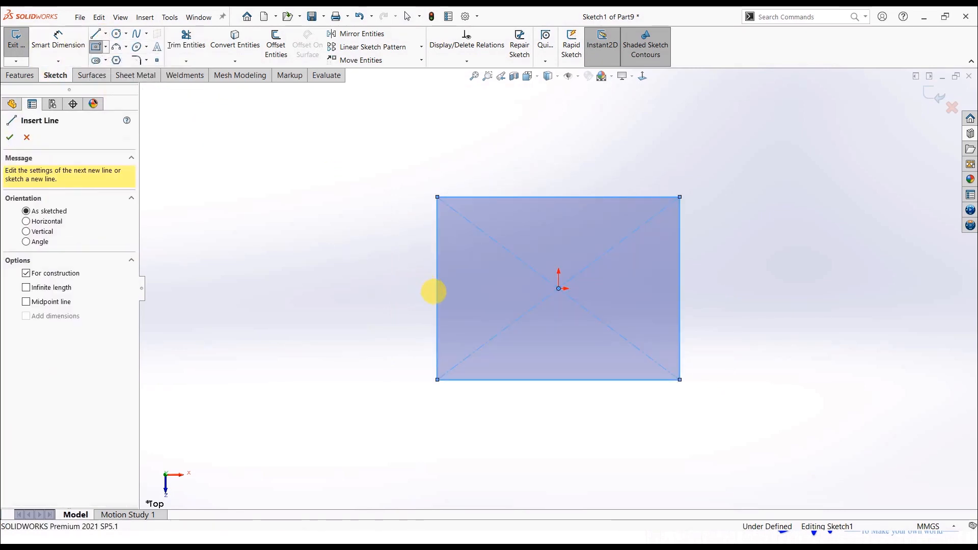
left_click(436, 294)
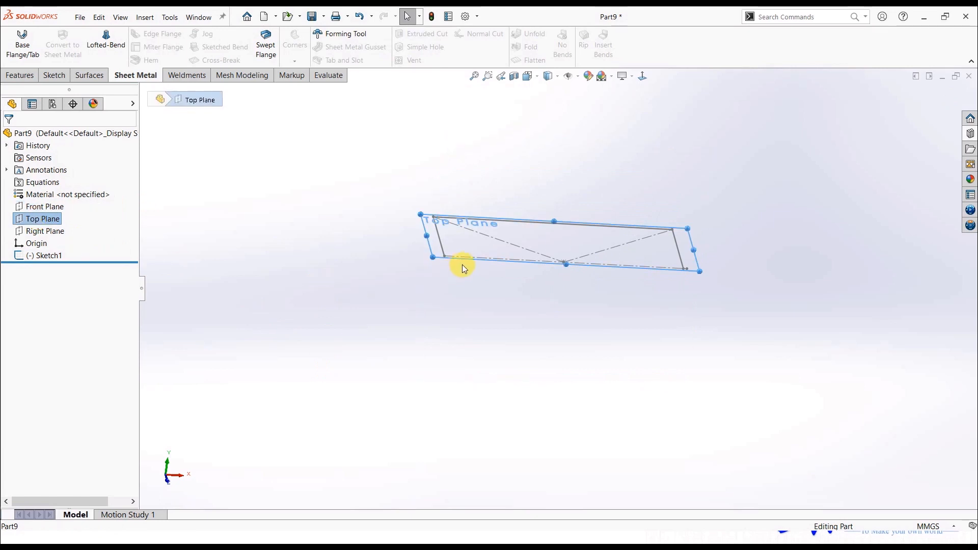
Step: Create a reference plane offset about 73 mm above the Top Plane
left_click_drag(440, 261, 472, 138, "ctrl")
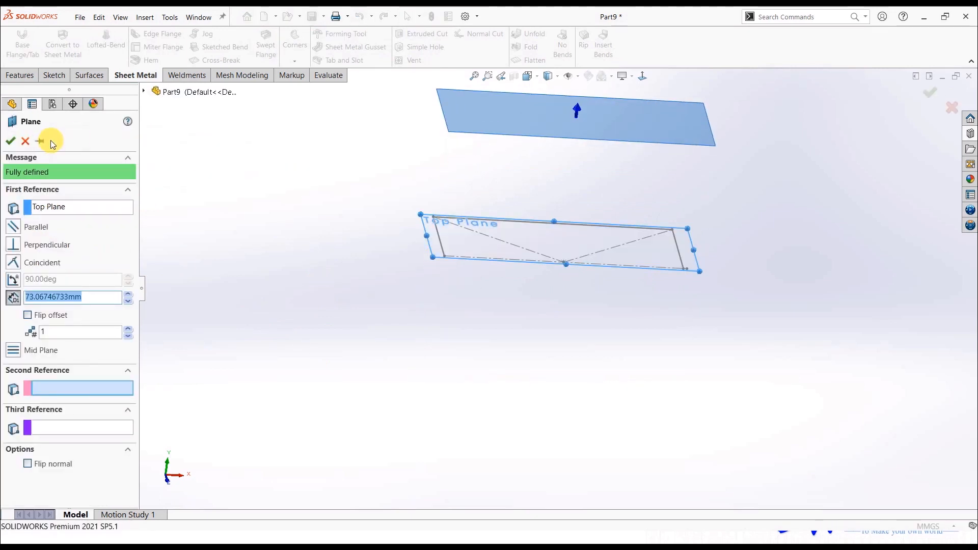
left_click(12, 141)
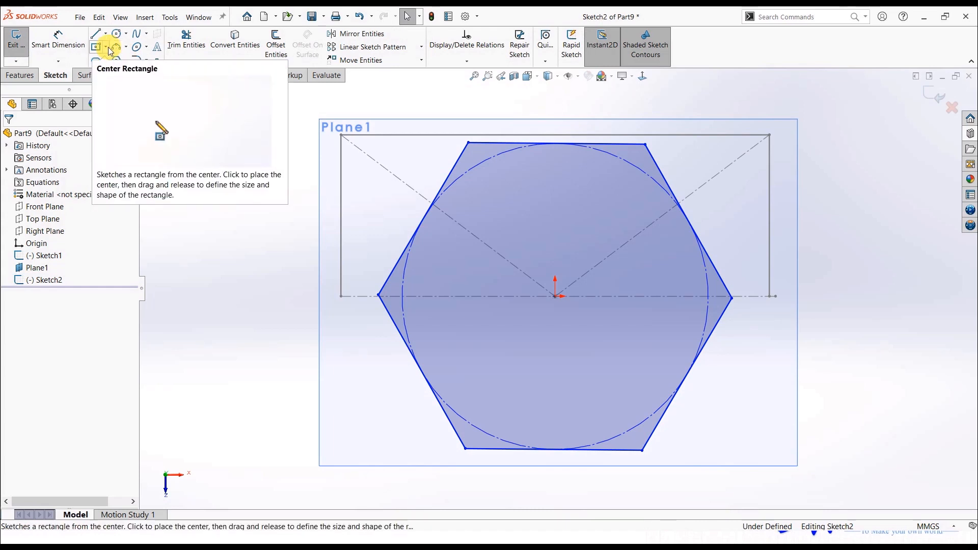
Step: Draw a centerline across the hexagon on the offset plane, joining its left and right corners
left_click(106, 47)
left_click(105, 34)
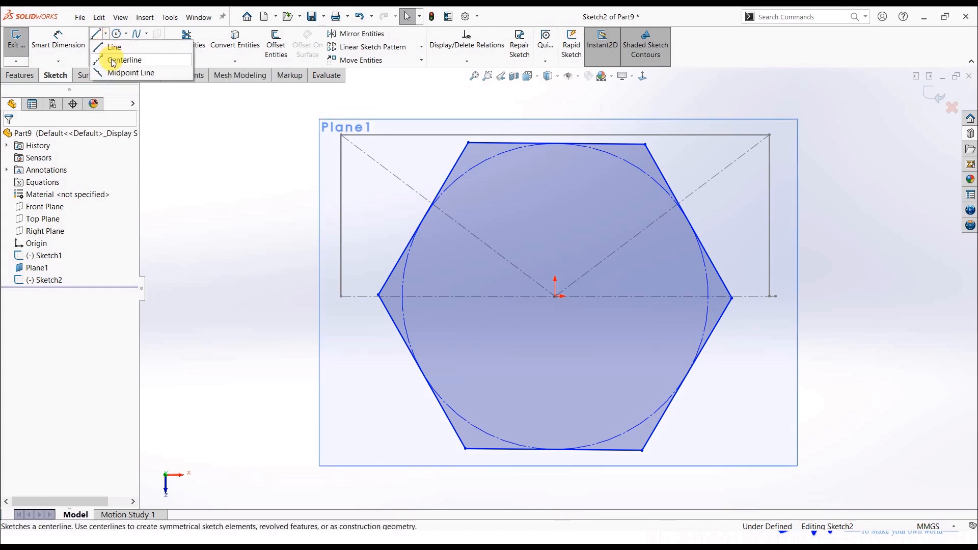
left_click(118, 59)
left_click(377, 296)
left_click(732, 297)
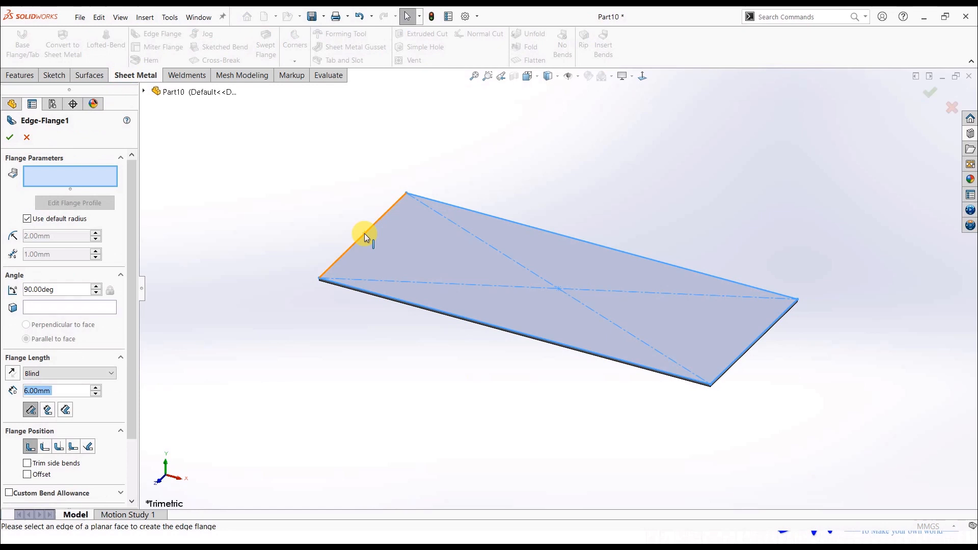
Step: Add 93 mm edge flanges at 90 degrees along both short edges of the rectangular base sheet
left_click(365, 234)
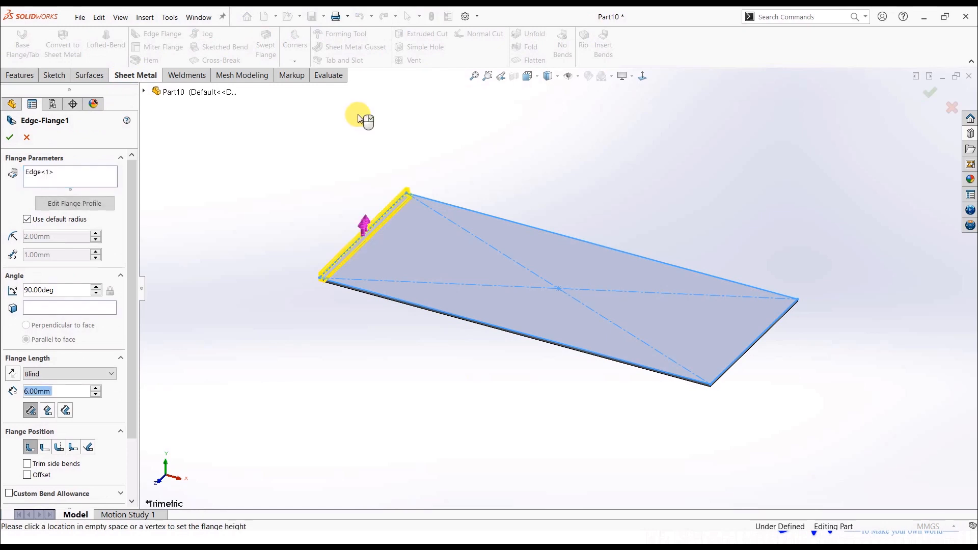
left_click(364, 116)
left_click(737, 358)
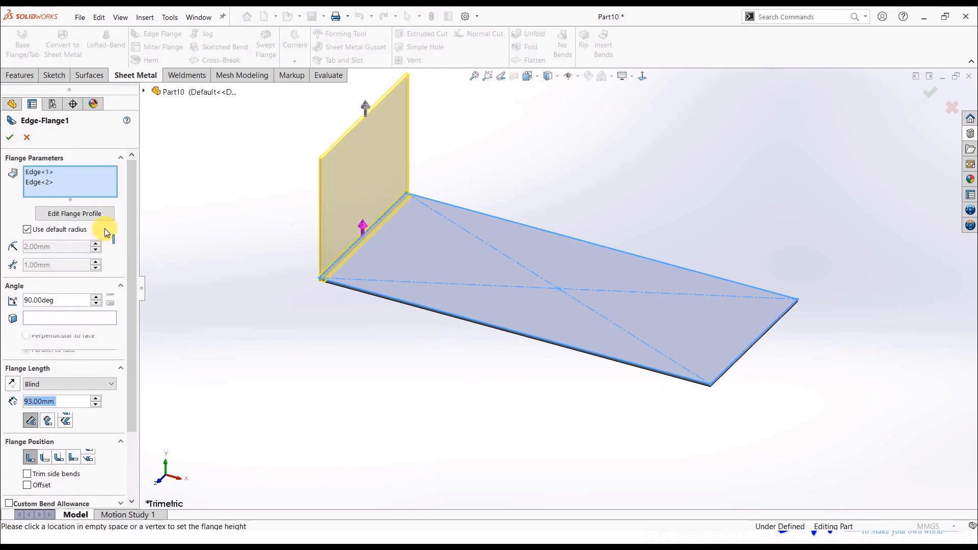
left_click(7, 137)
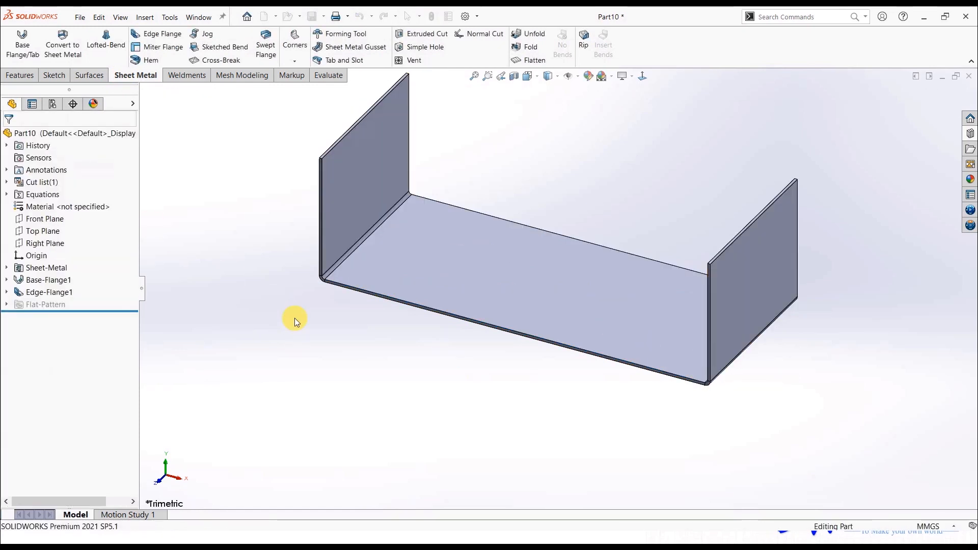
Step: Measure the distance from the right bend line to the adjacent end edge in the flattened part
left_click(537, 63)
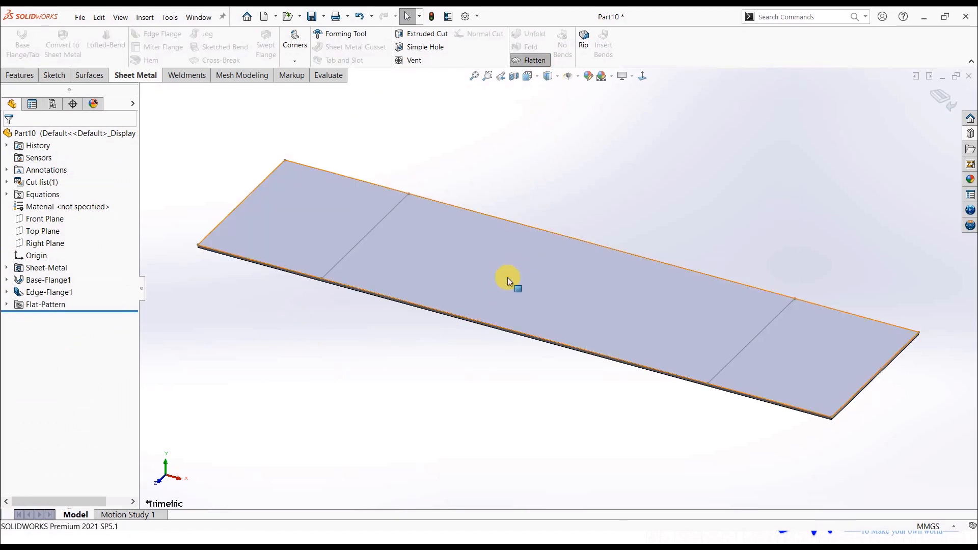
left_click(526, 271)
left_click(643, 76)
left_click(591, 183)
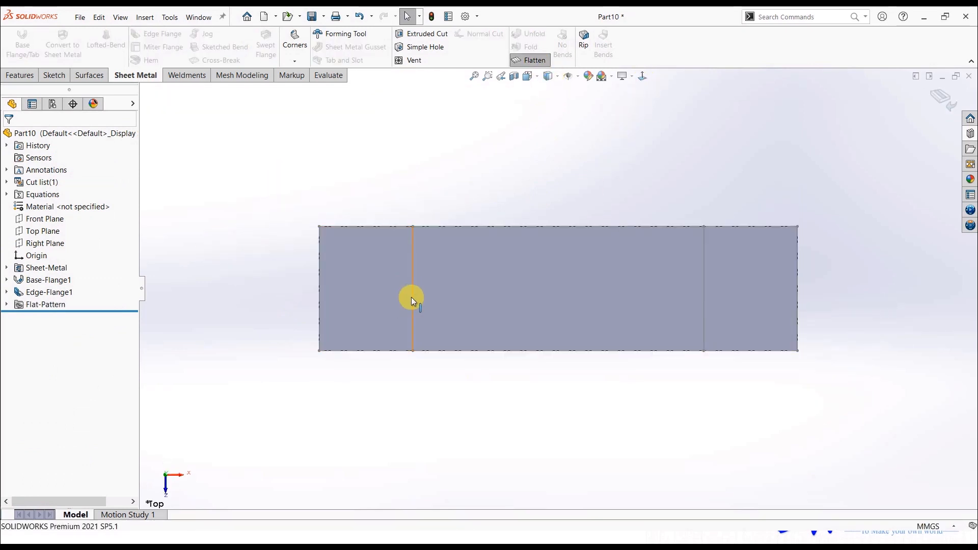
left_click(704, 321)
left_click(798, 330, "ctrl")
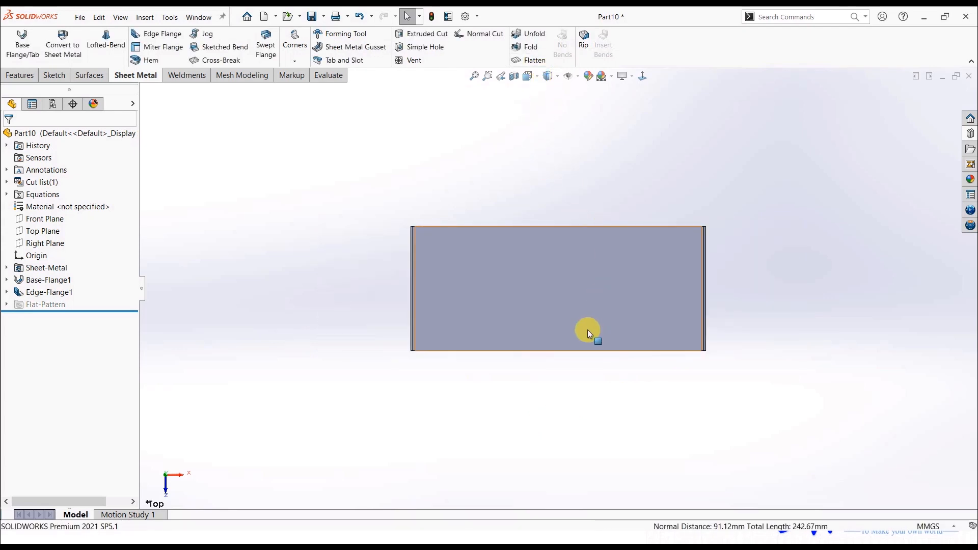
middle_click_drag(588, 329, 596, 231)
mouse_move(580, 306)
middle_mouse_down()
mouse_move(601, 252)
mouse_move(561, 256)
mouse_move(576, 286)
mouse_move(568, 293)
middle_mouse_up()
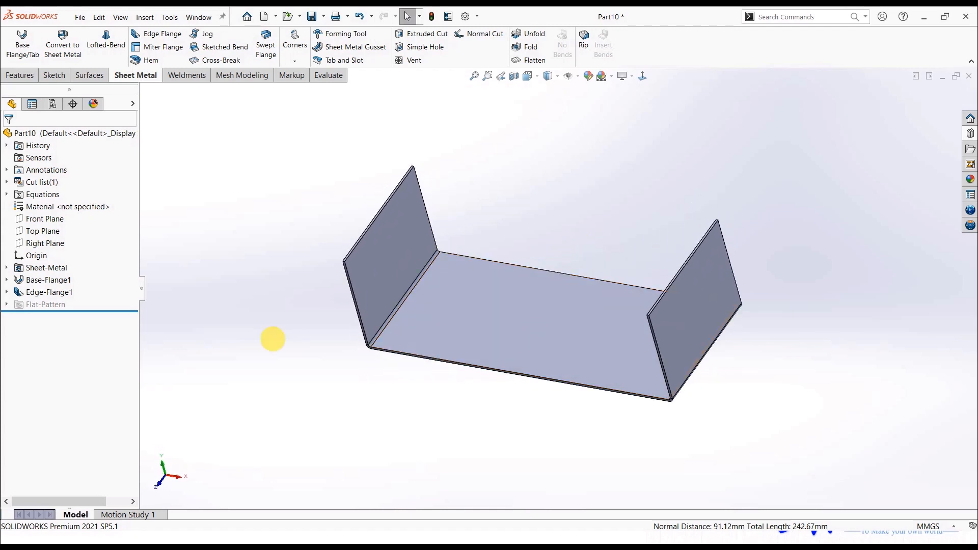
Step: Delete the two-sided edge flange and add a 121 mm edge flange on the right short edge only
right_click(44, 292)
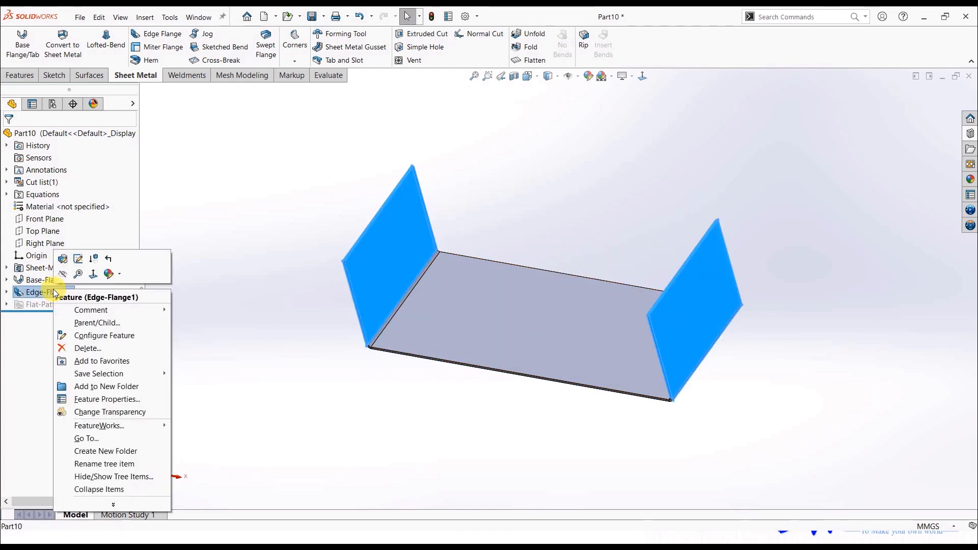
left_click(72, 348)
left_click(563, 210)
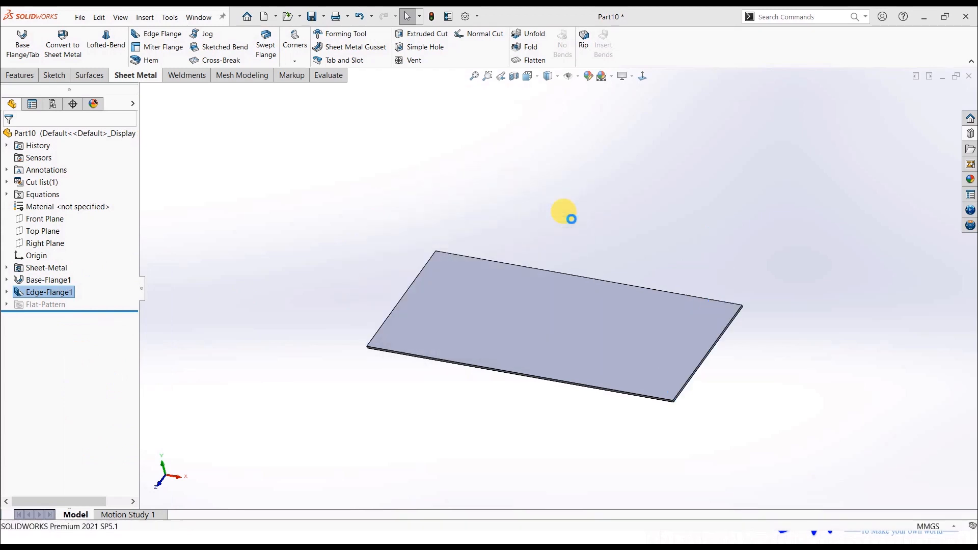
left_click(696, 369)
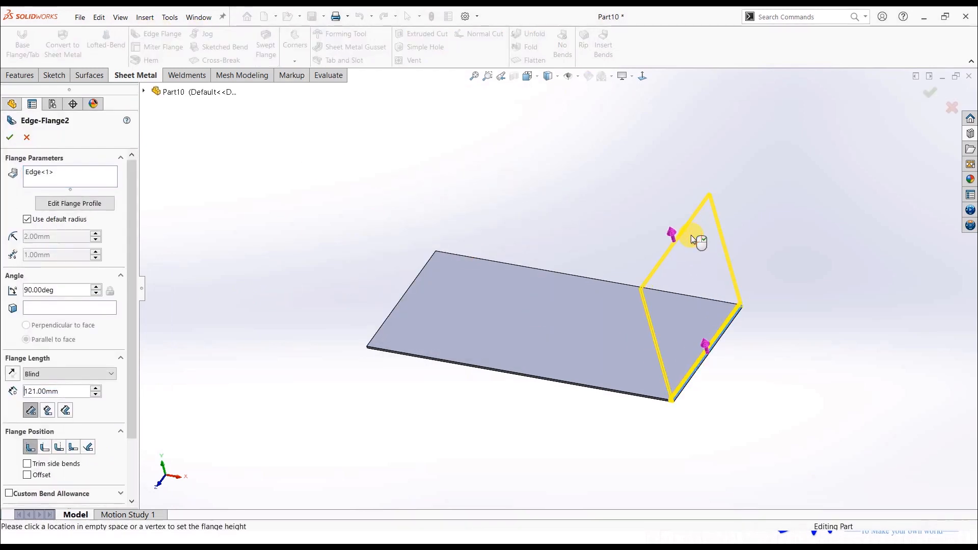
left_click(691, 235)
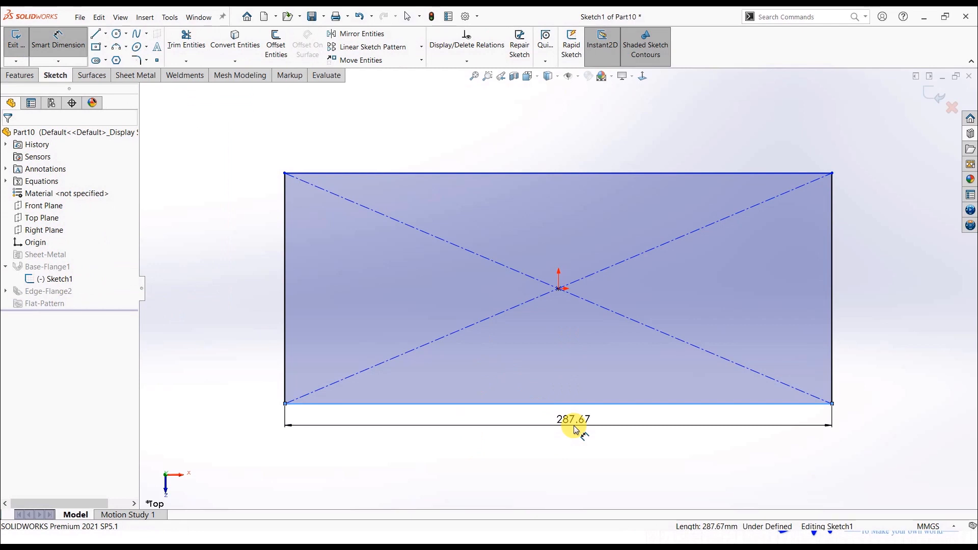
Step: Dimension the base rectangle's long side to 250 mm and exit the base flange sketch
left_click(574, 427)
type("25")
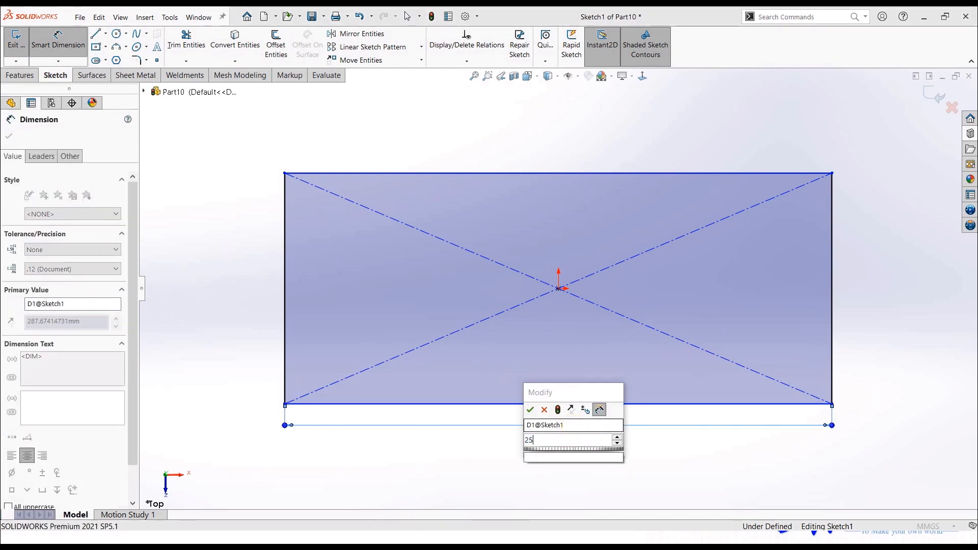
type("0")
key("Return")
left_click(569, 455)
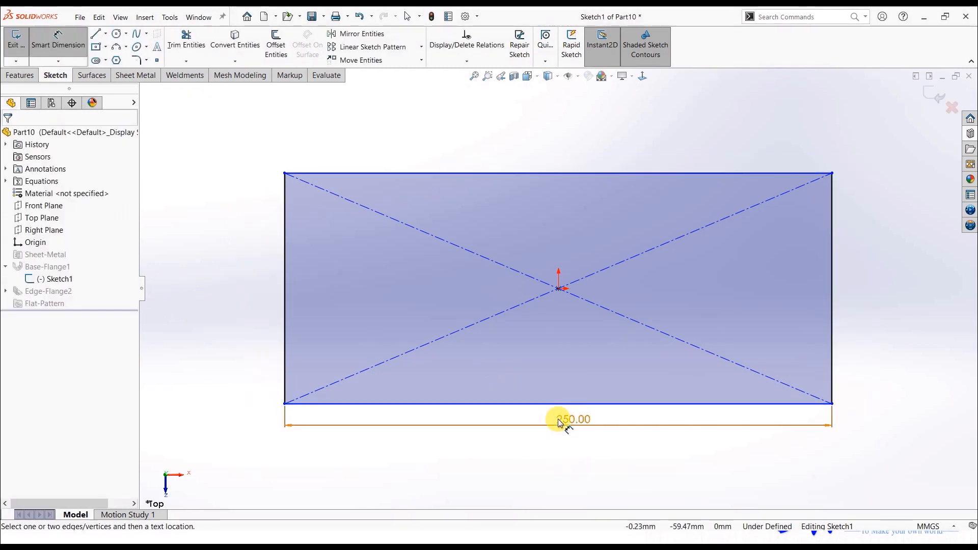
left_click(16, 40)
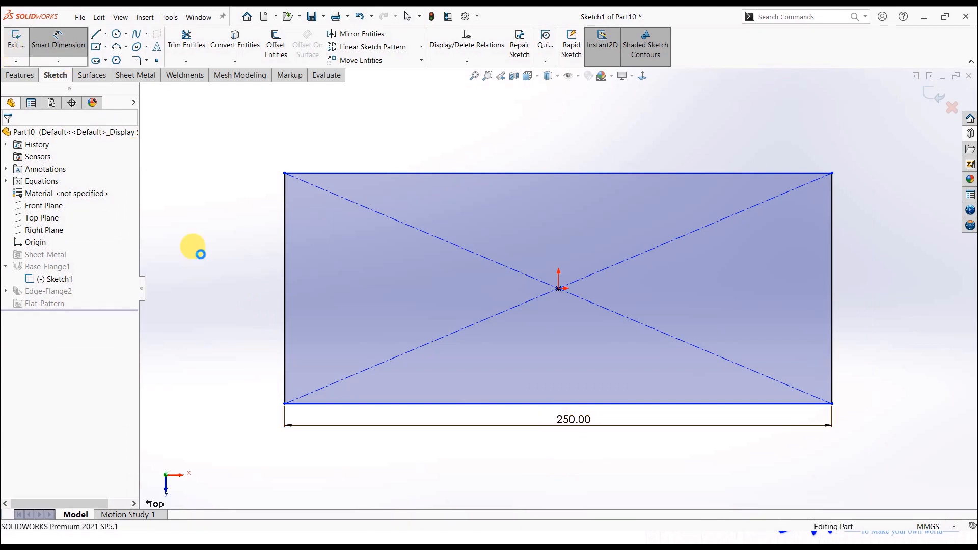
Step: Check the straight lengths of the base and the flange on the bent part and note A=246 and B=116 in Notepad
mouse_move(301, 399)
middle_mouse_down()
mouse_move(312, 275)
mouse_move(353, 355)
middle_mouse_up()
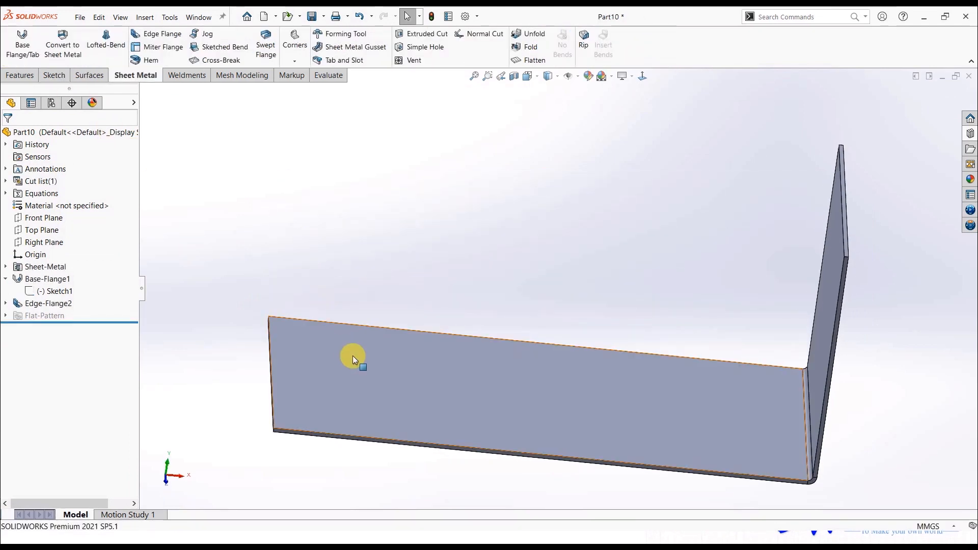
key("alt+Tab")
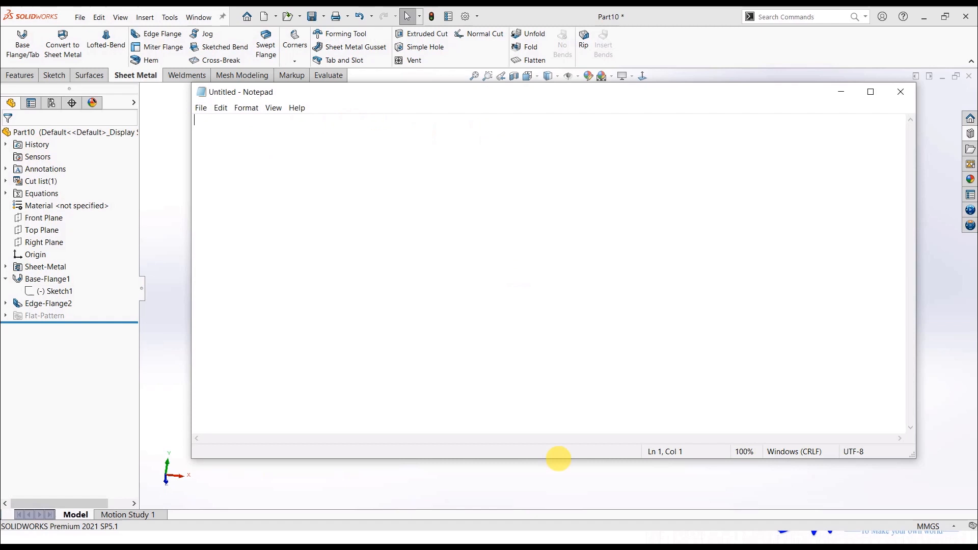
left_click(559, 488)
left_click(552, 427)
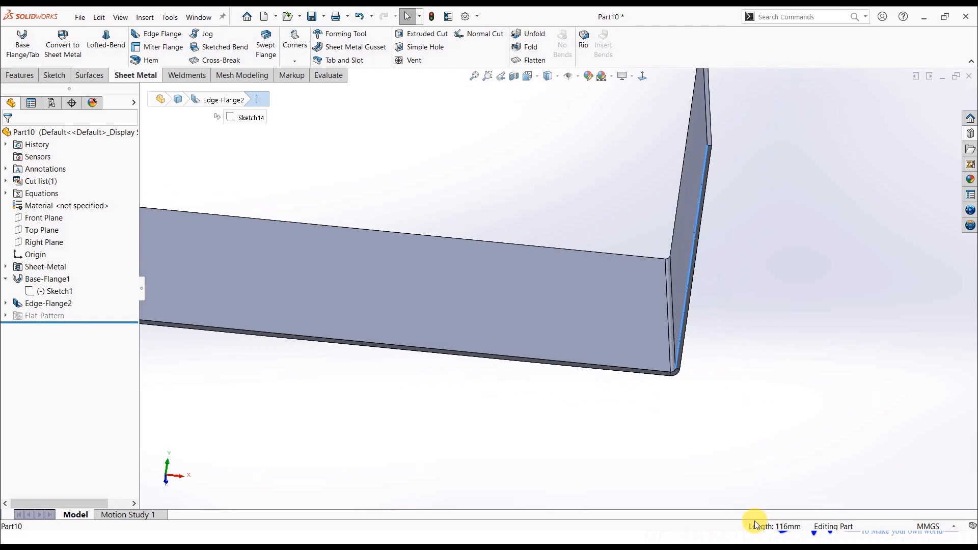
key("alt+Tab")
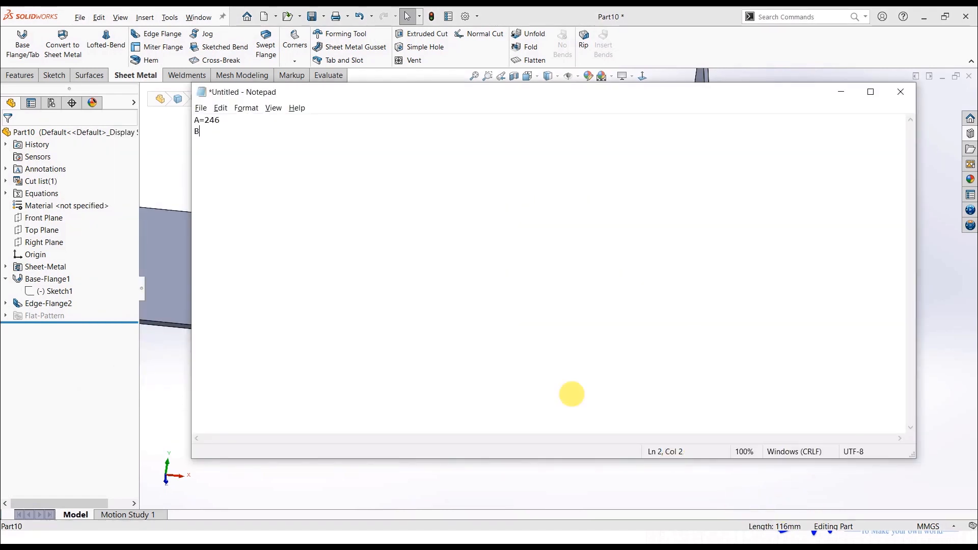
type("=116")
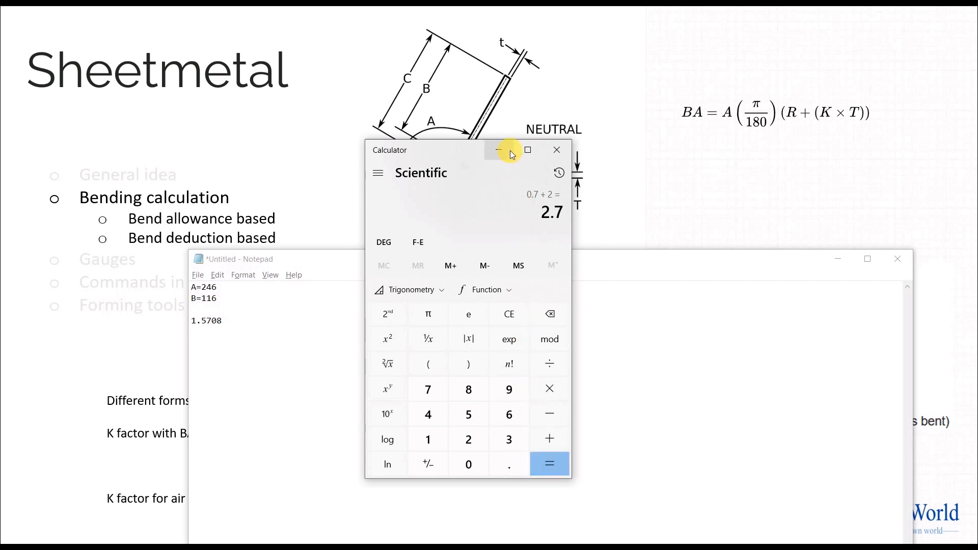
Step: Multiply 2.7 by 1.5708 in Calculator, record 4.24116 beside 1.5708 in Notepad, and return to Calculator
left_click(505, 149)
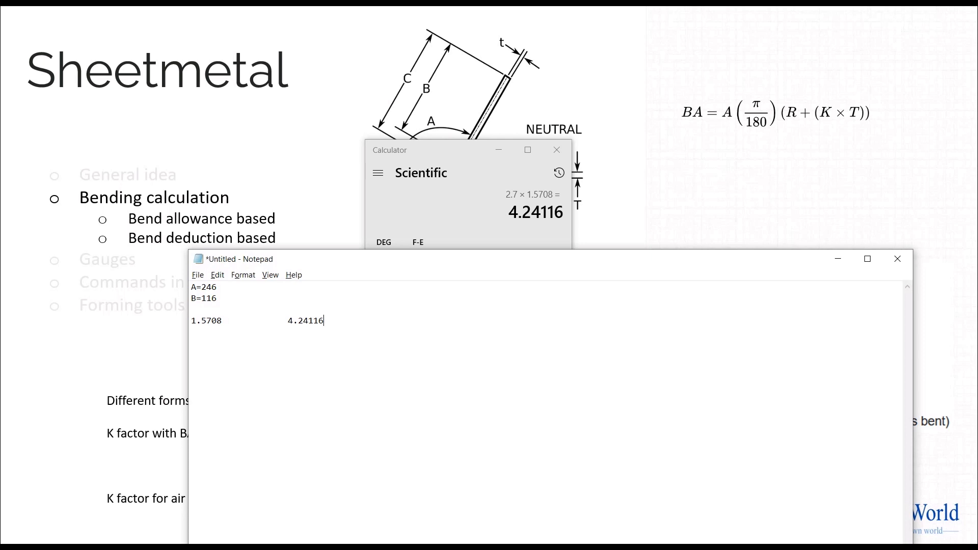
left_click(441, 161)
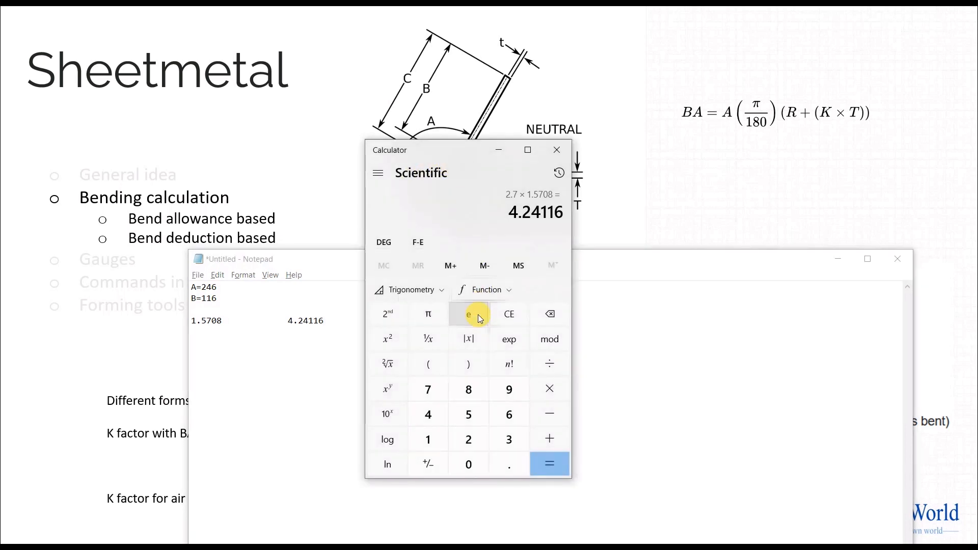